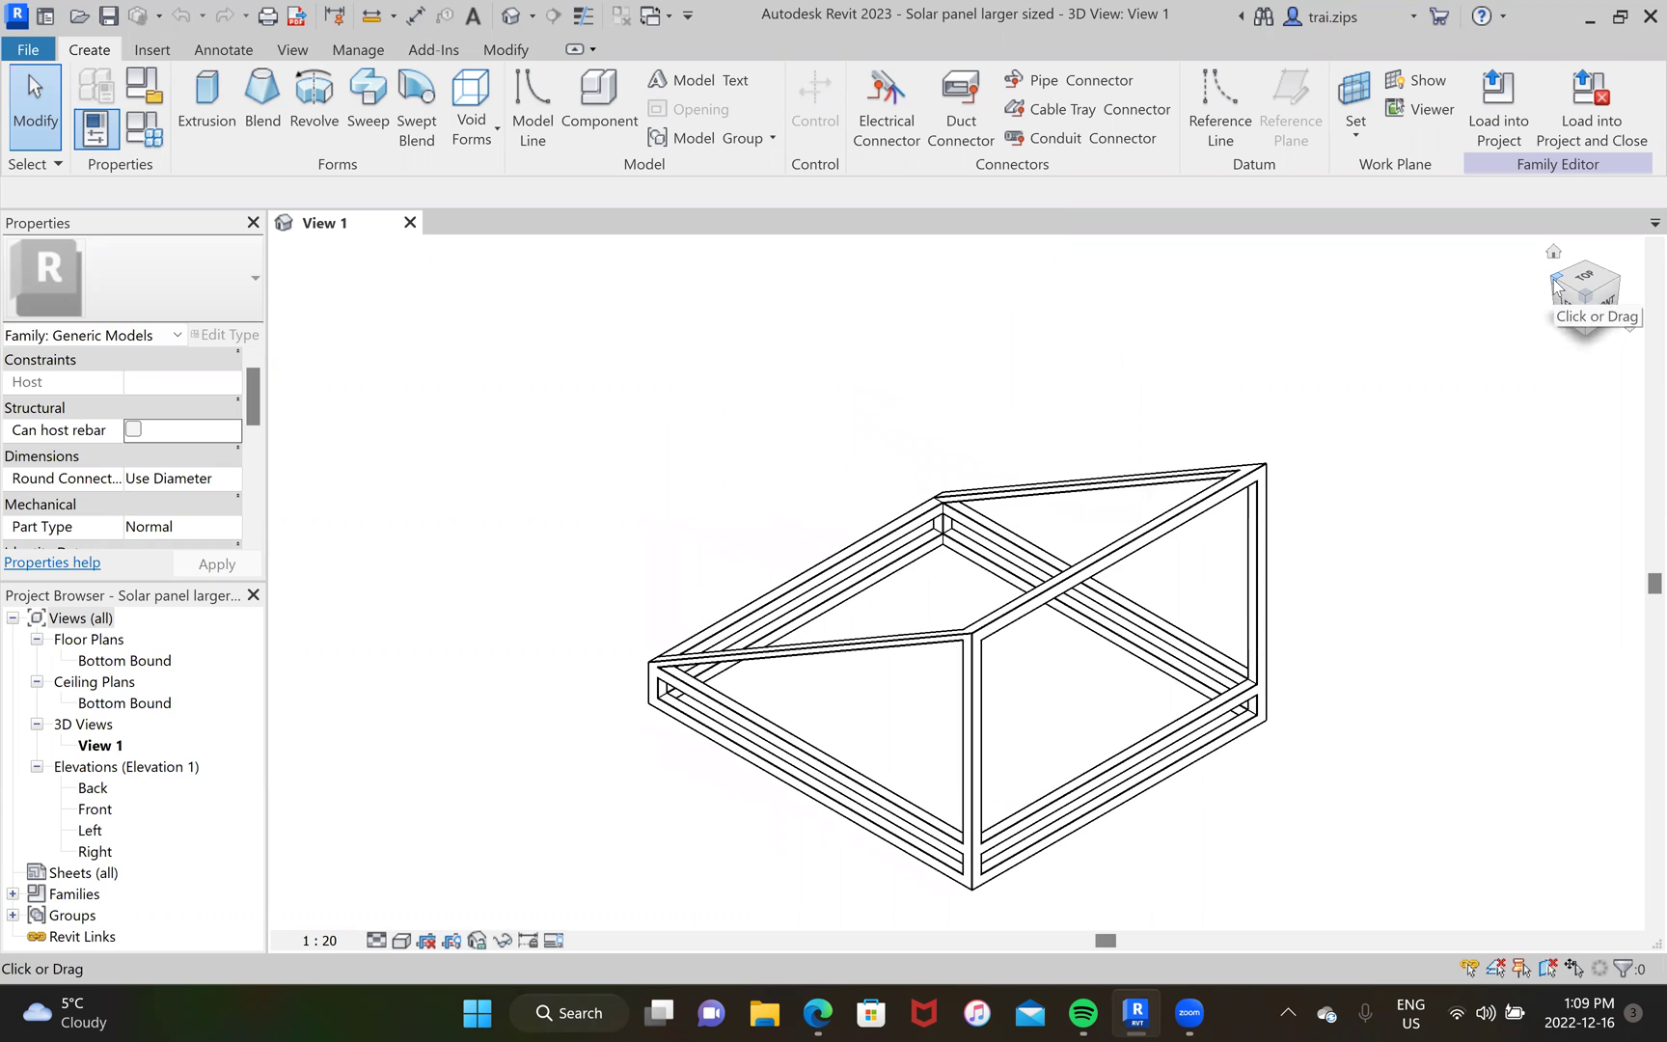
Step: Orbit the finished solar panel frame in 3D, then return to the Home screen
left_click(1553, 282)
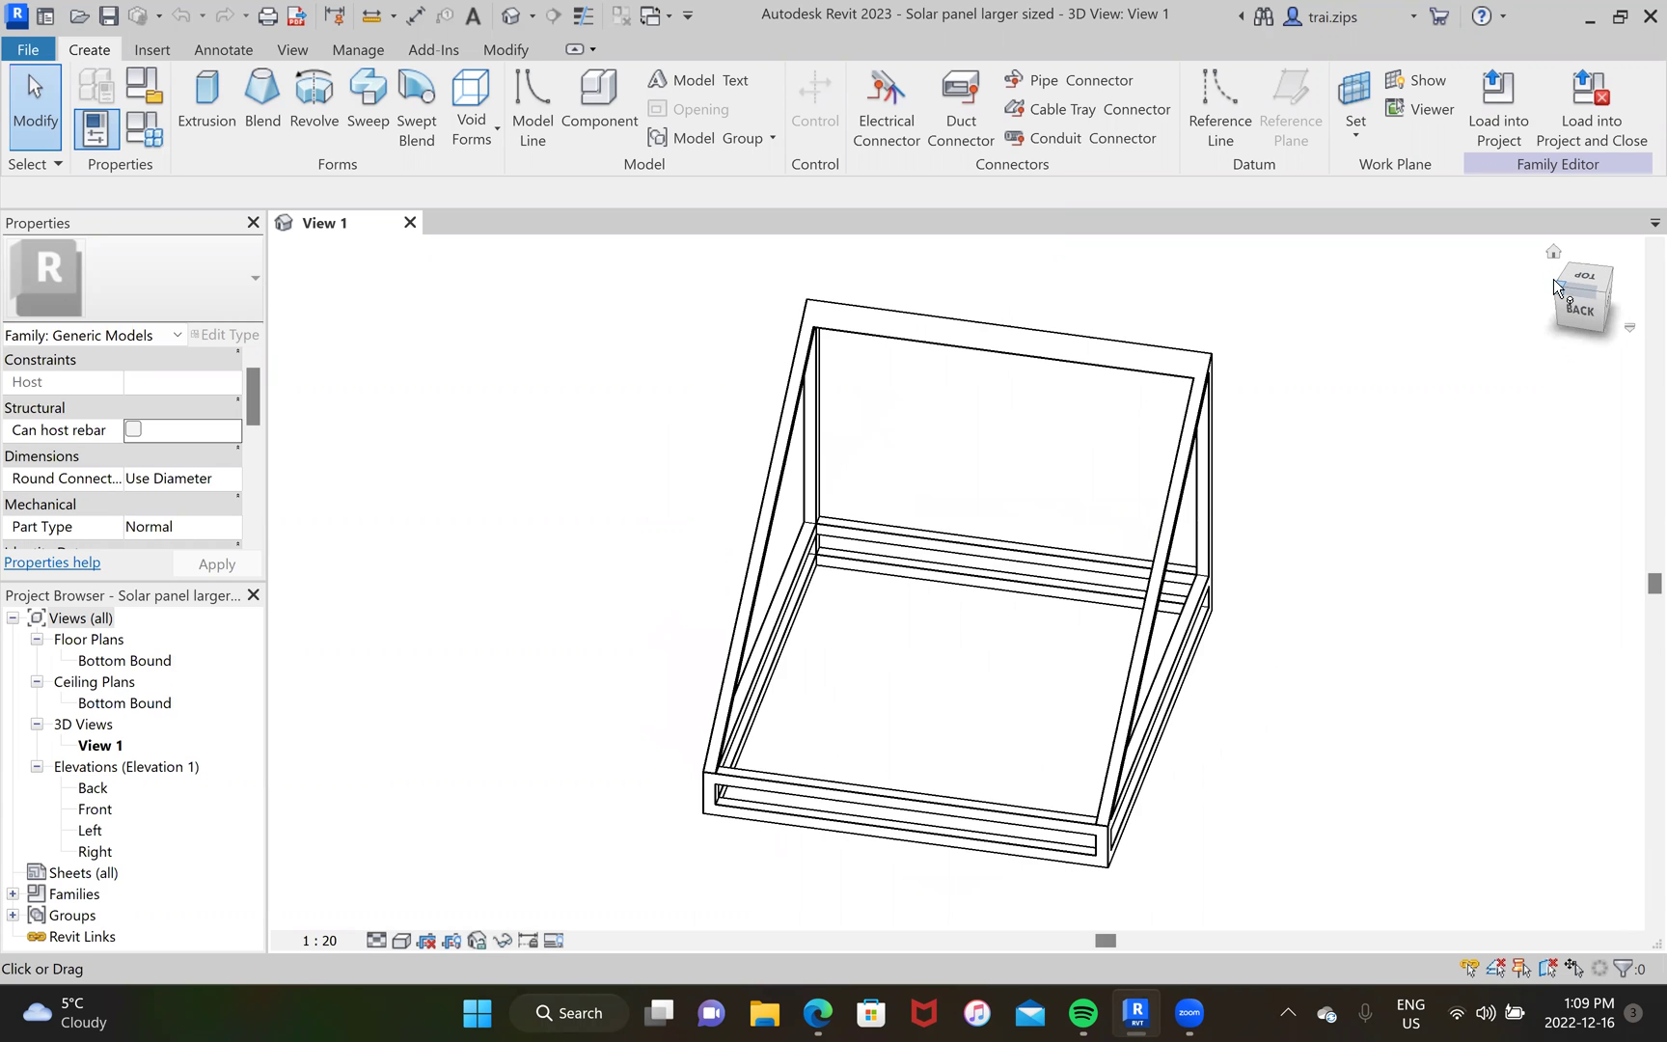
left_click(1551, 283)
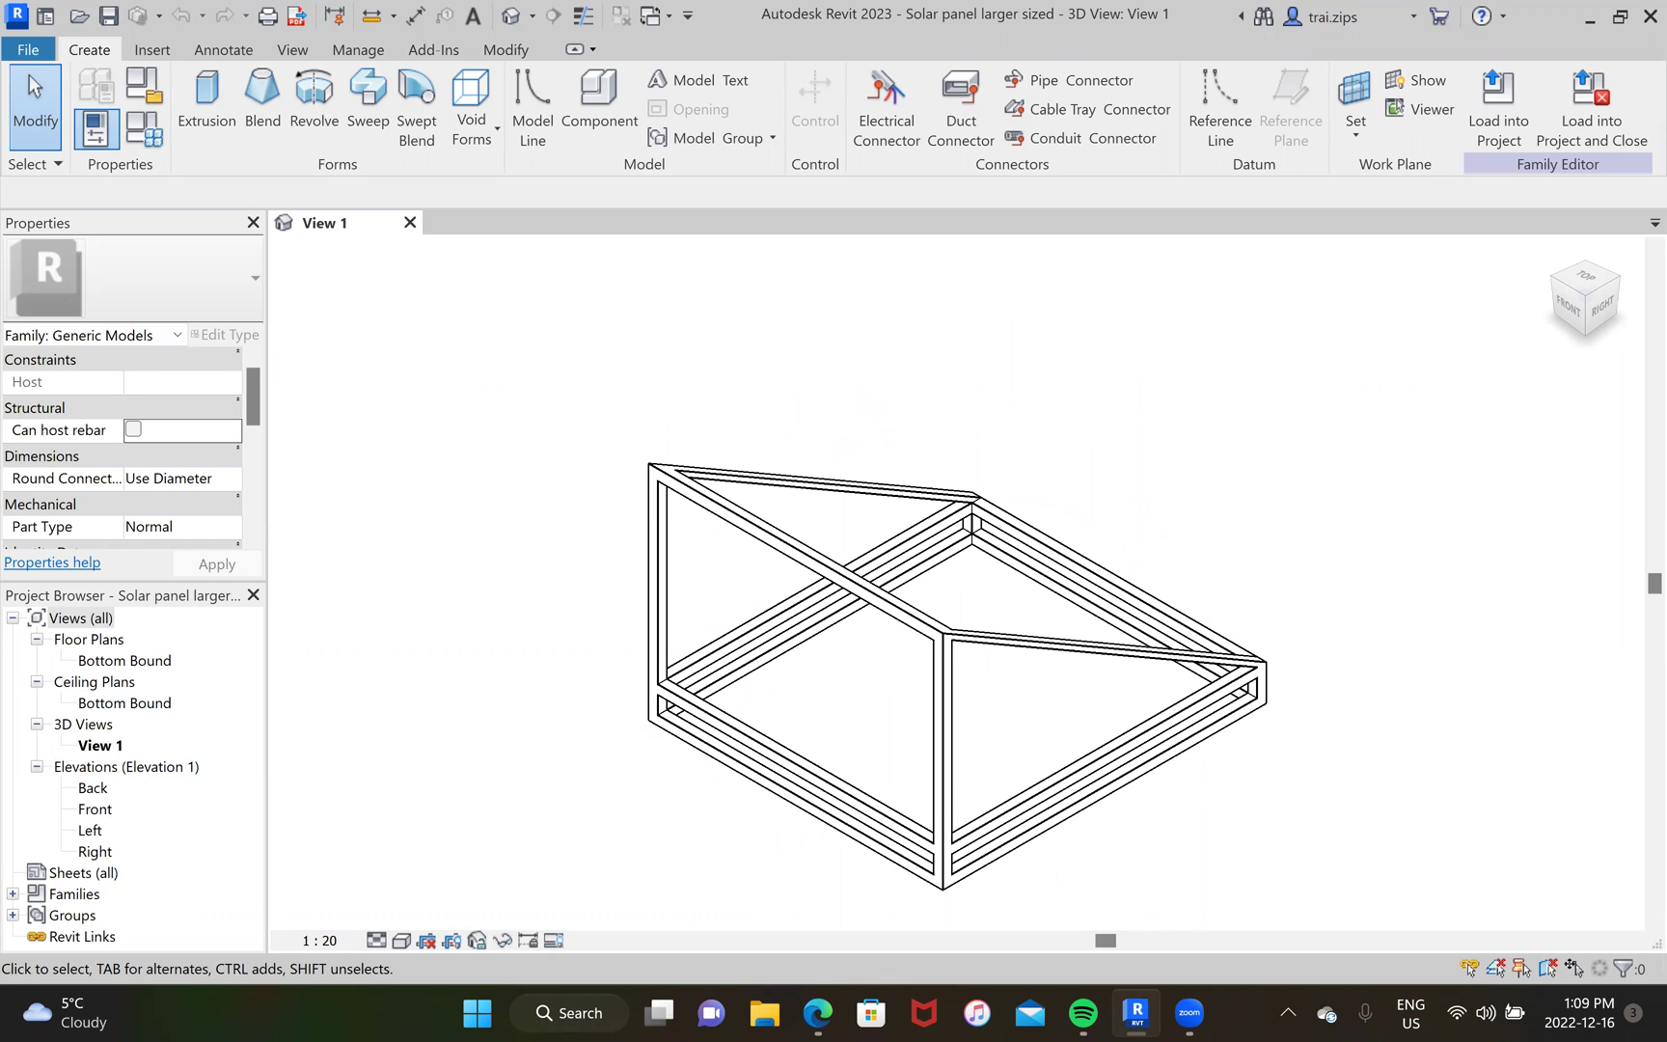
key("ctrl+d")
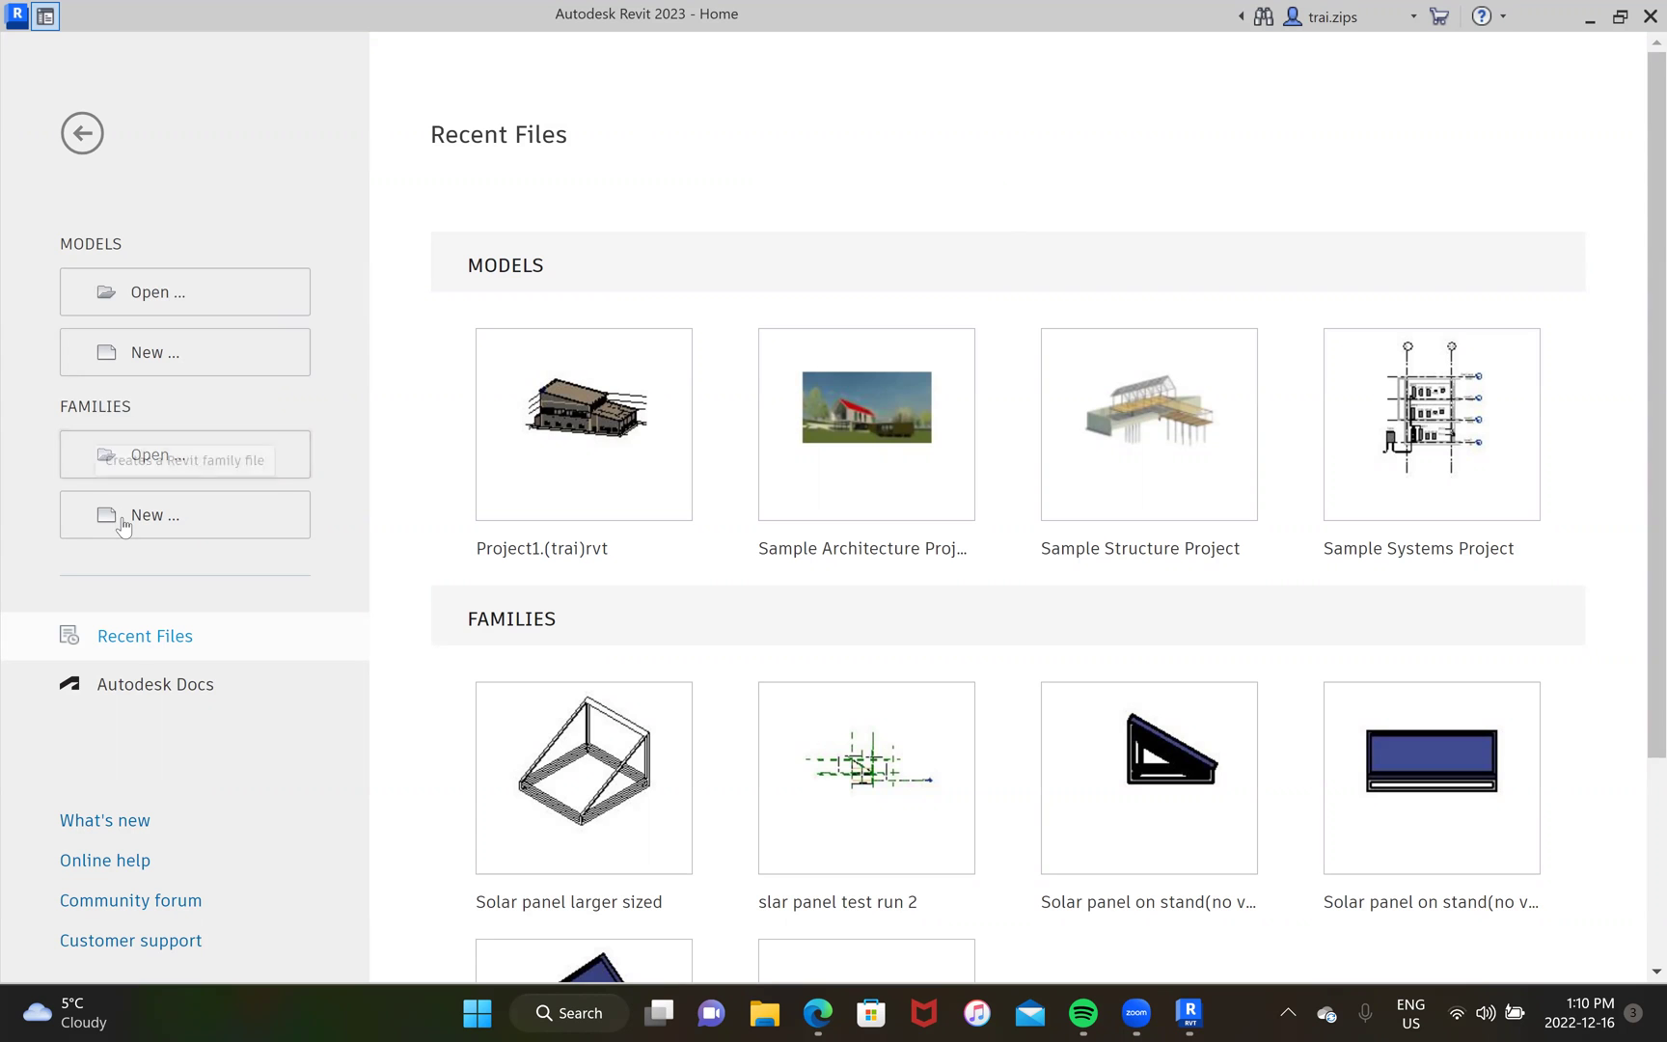
Step: Create a new family from the Metric Generic Model.rft template
left_click(213, 494)
scroll(678, 492, "down", 4)
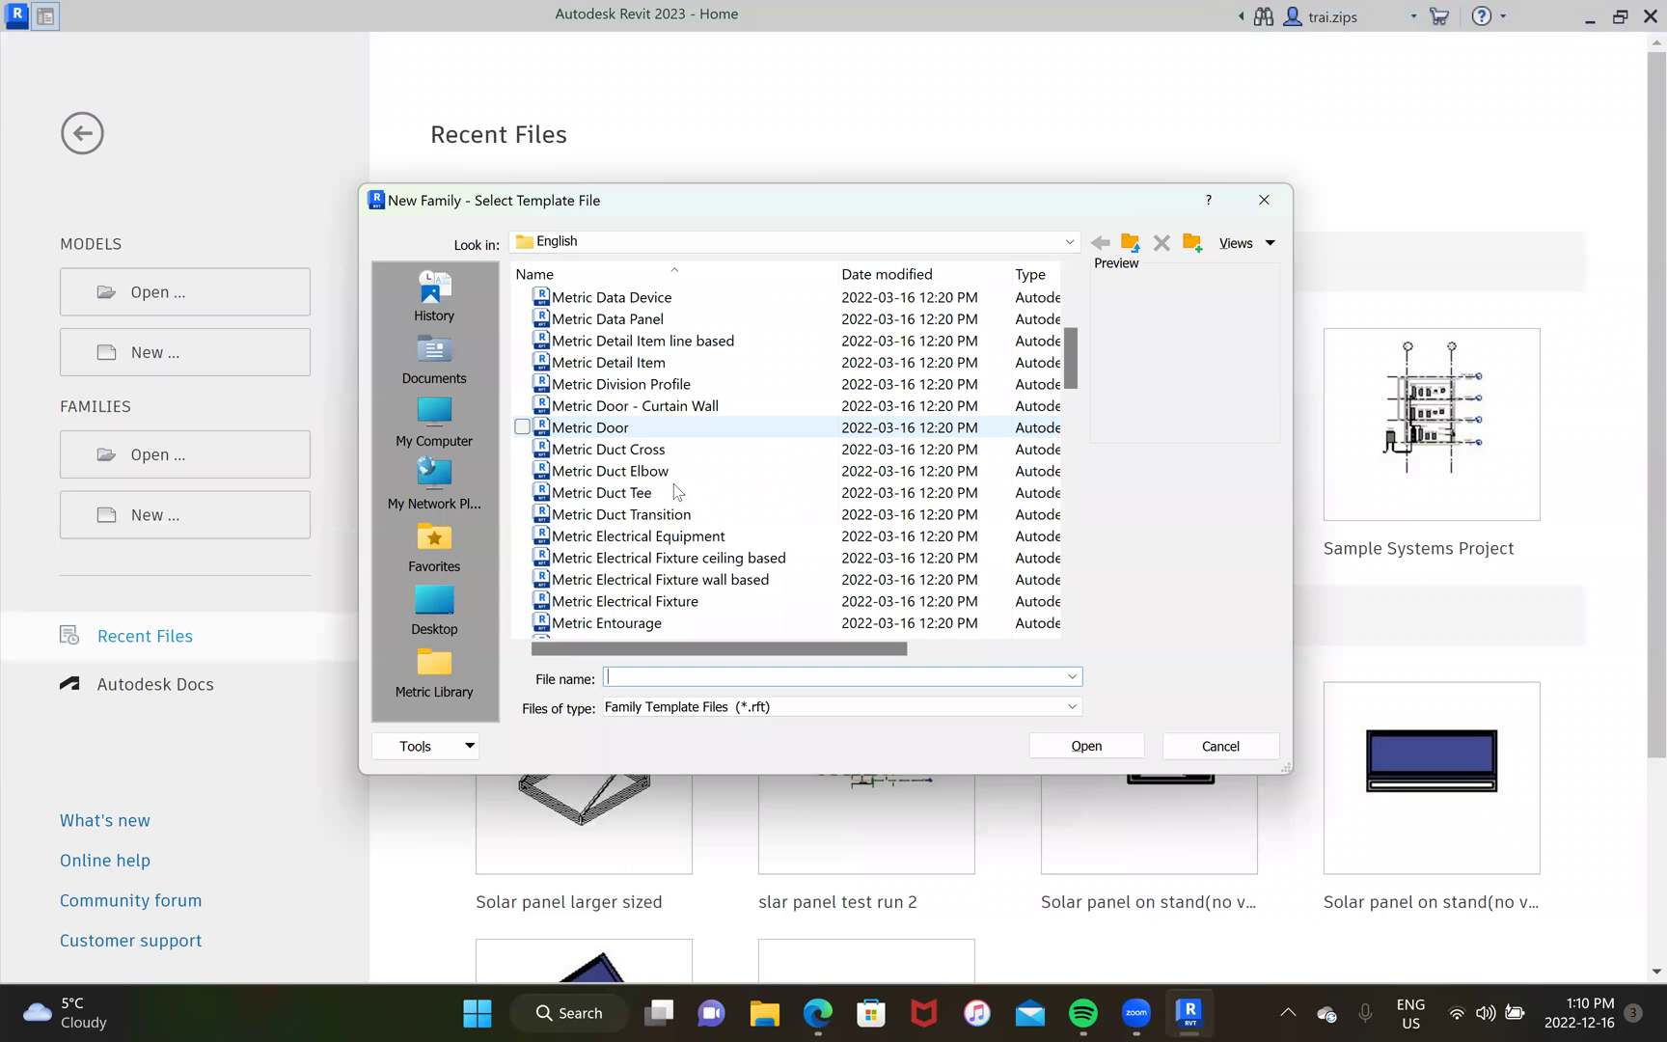
scroll(688, 504, "down", 6)
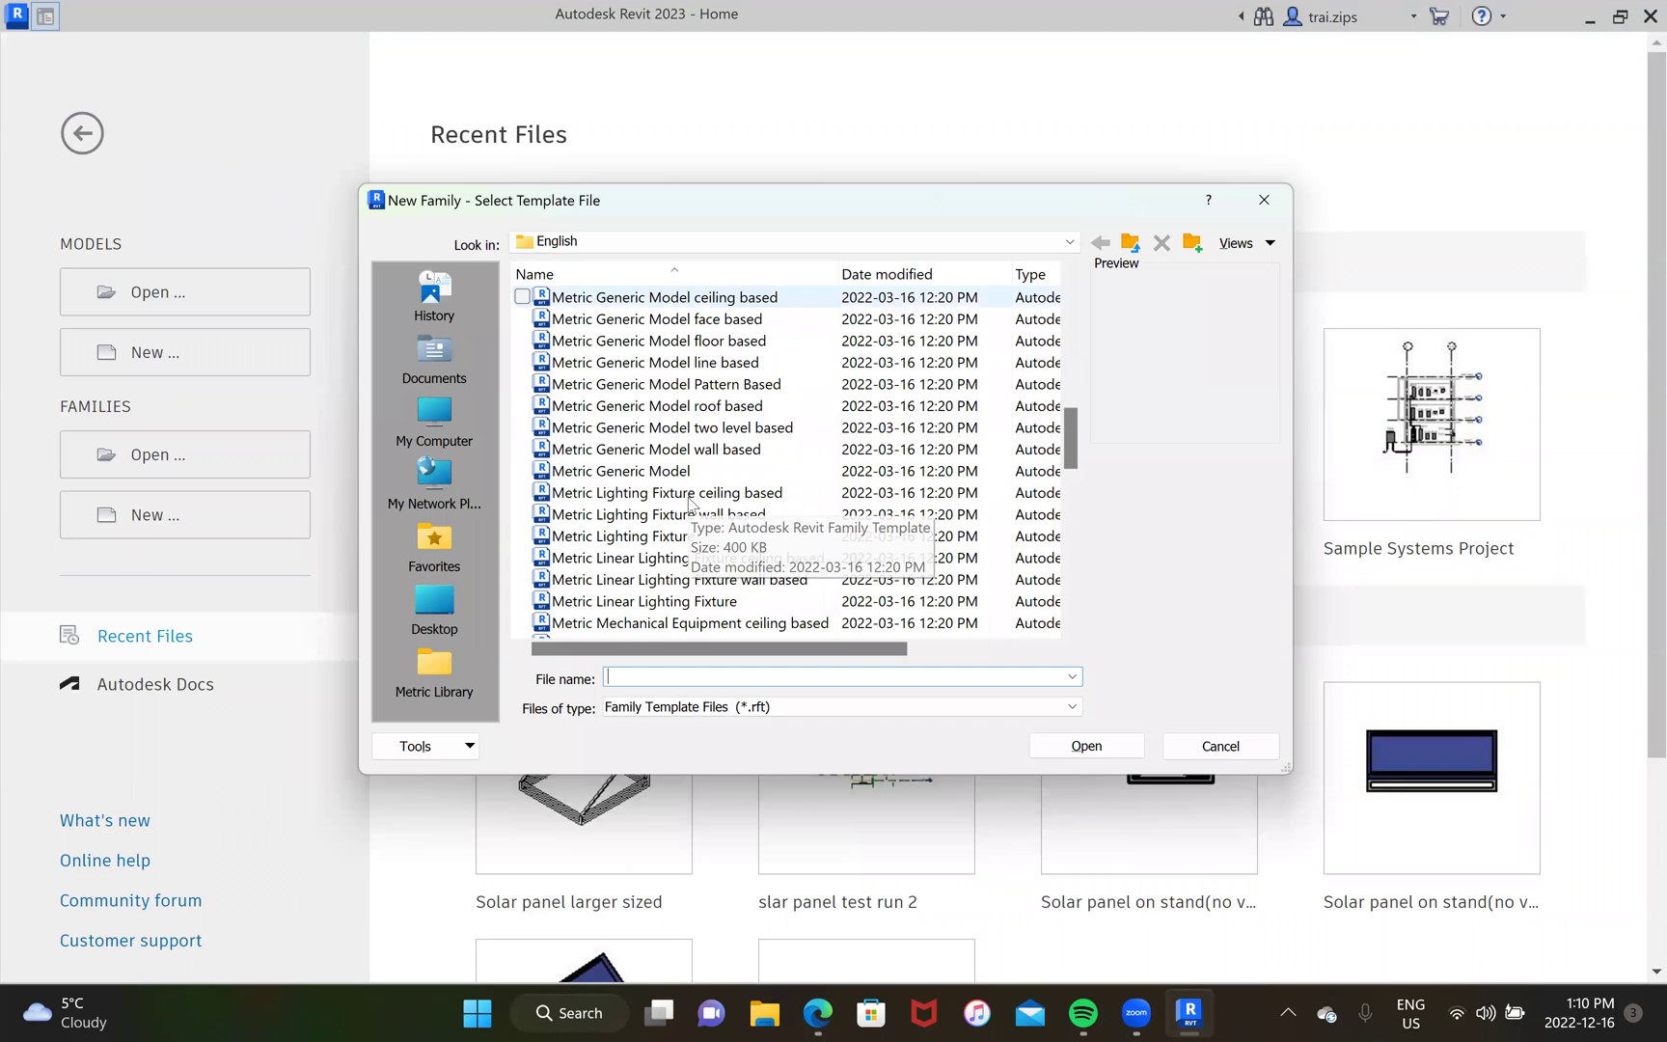
left_click(642, 470)
left_click(1104, 735)
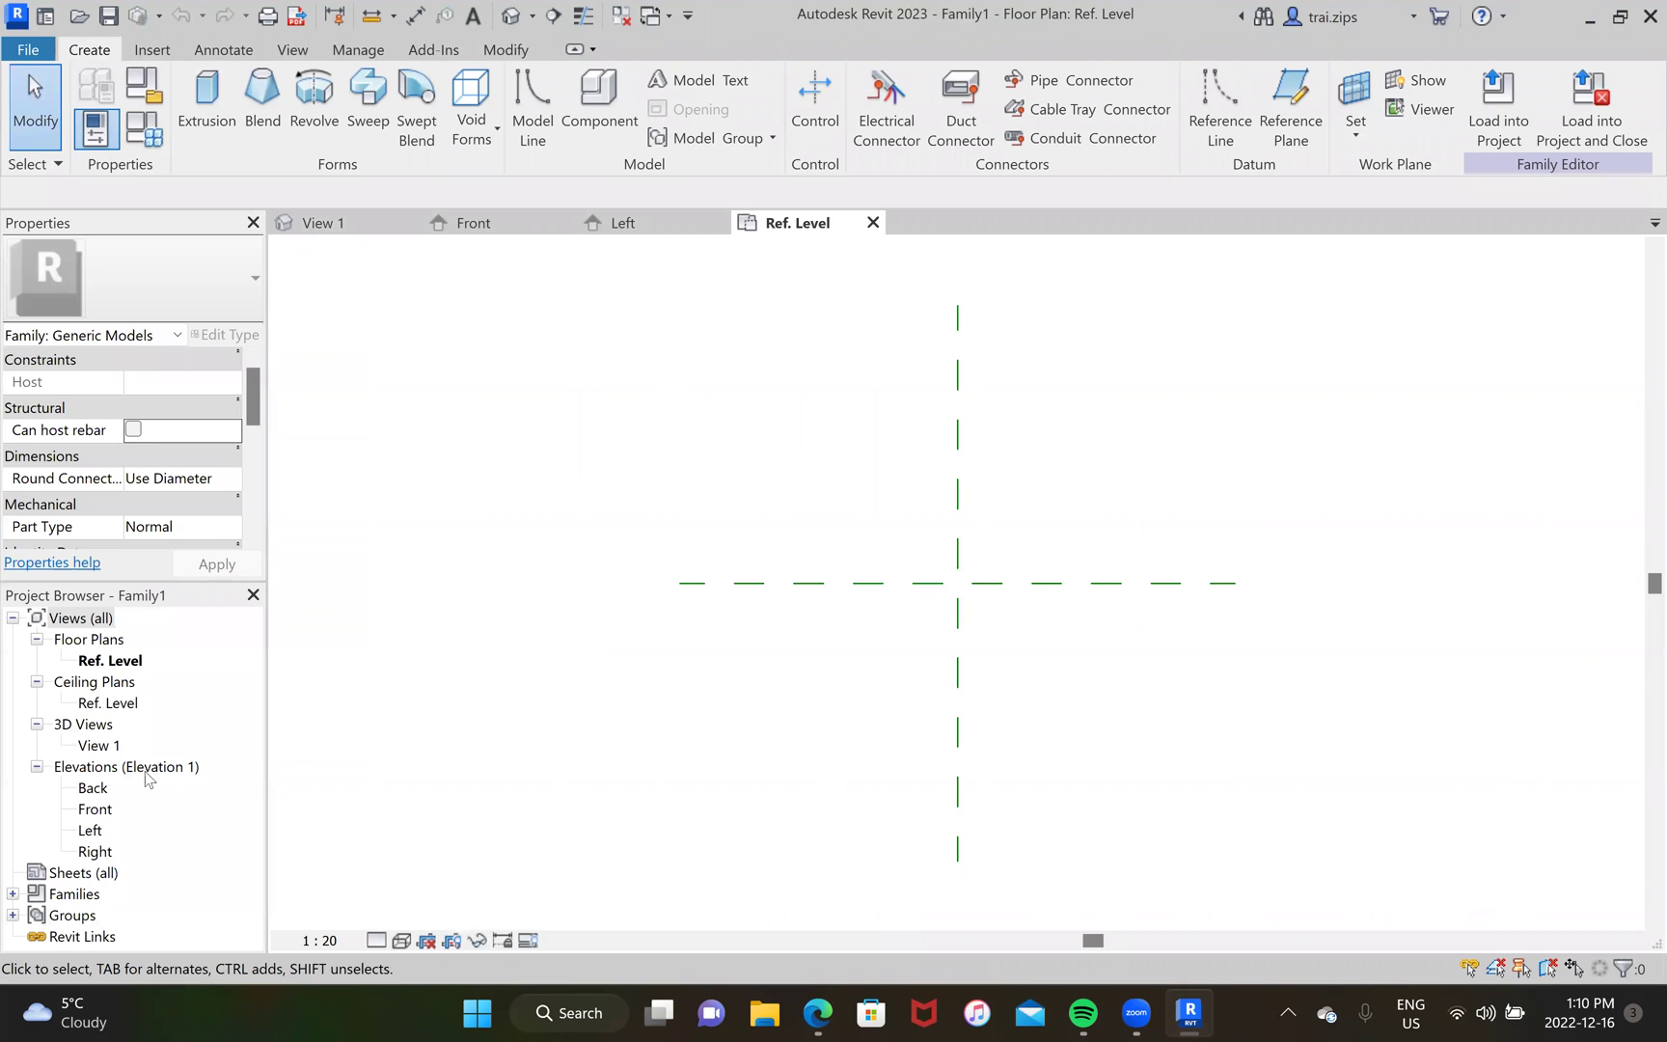
Step: Open the Back and Front elevations, then bring the Left elevation to the front
double_click(97, 789)
double_click(97, 809)
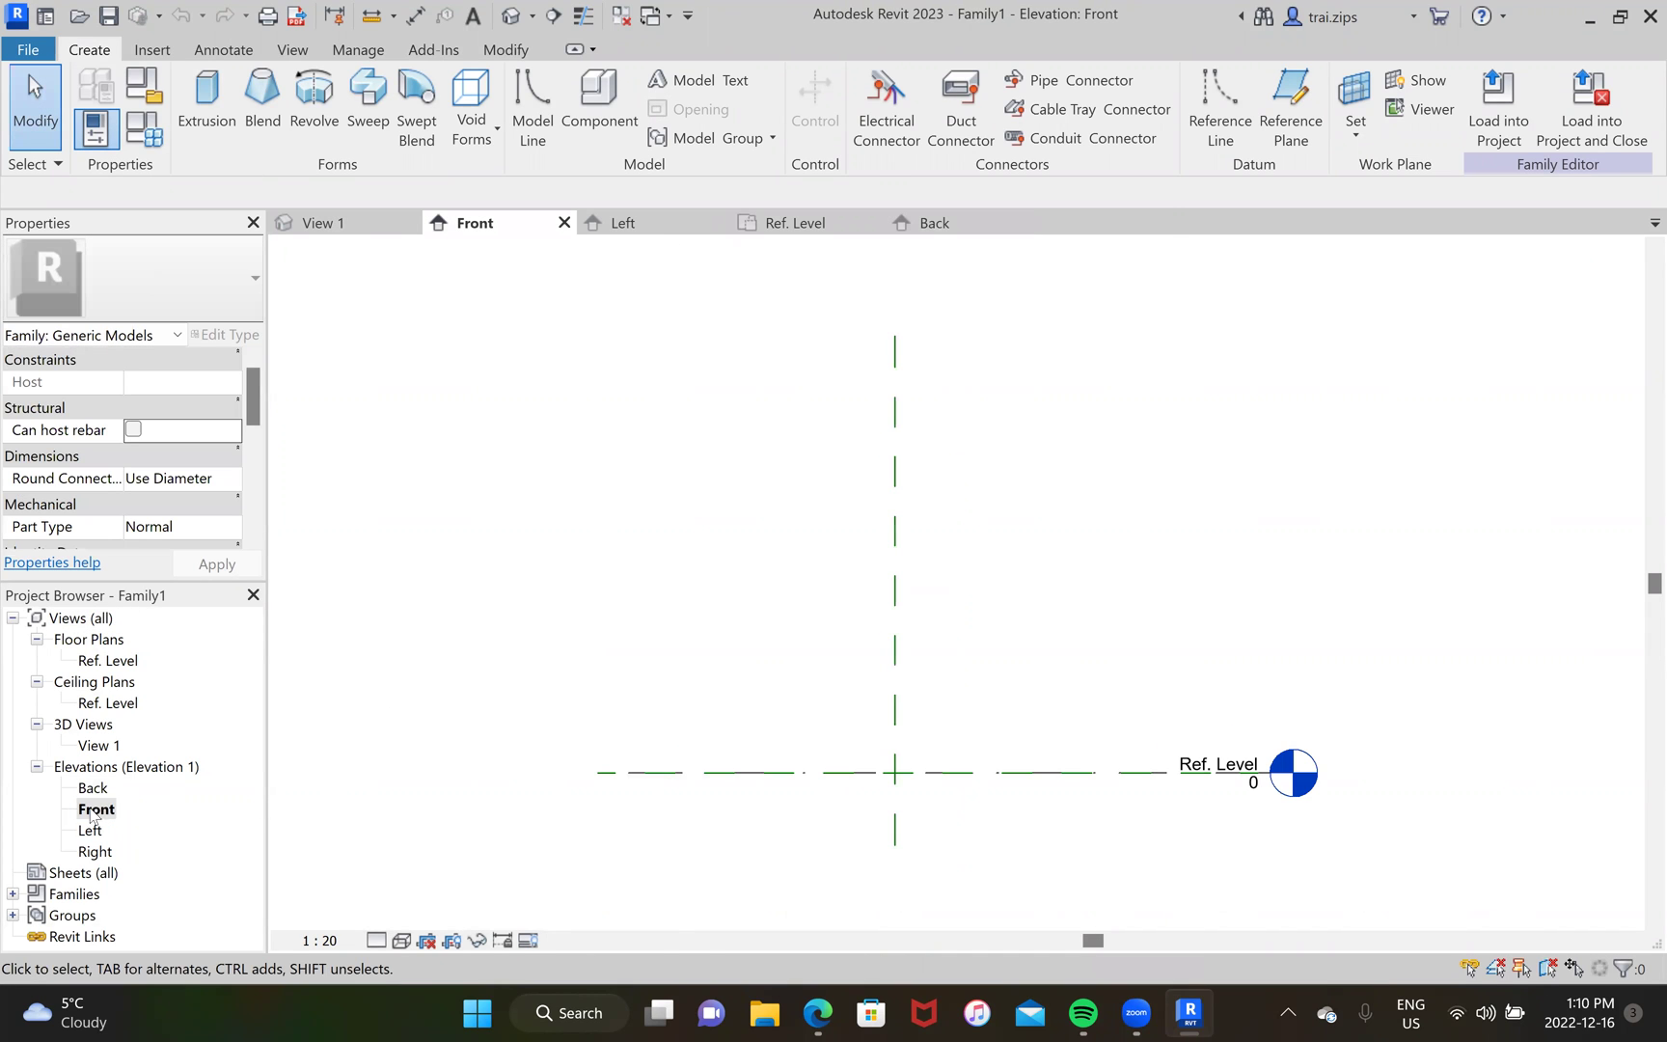
left_click(652, 224)
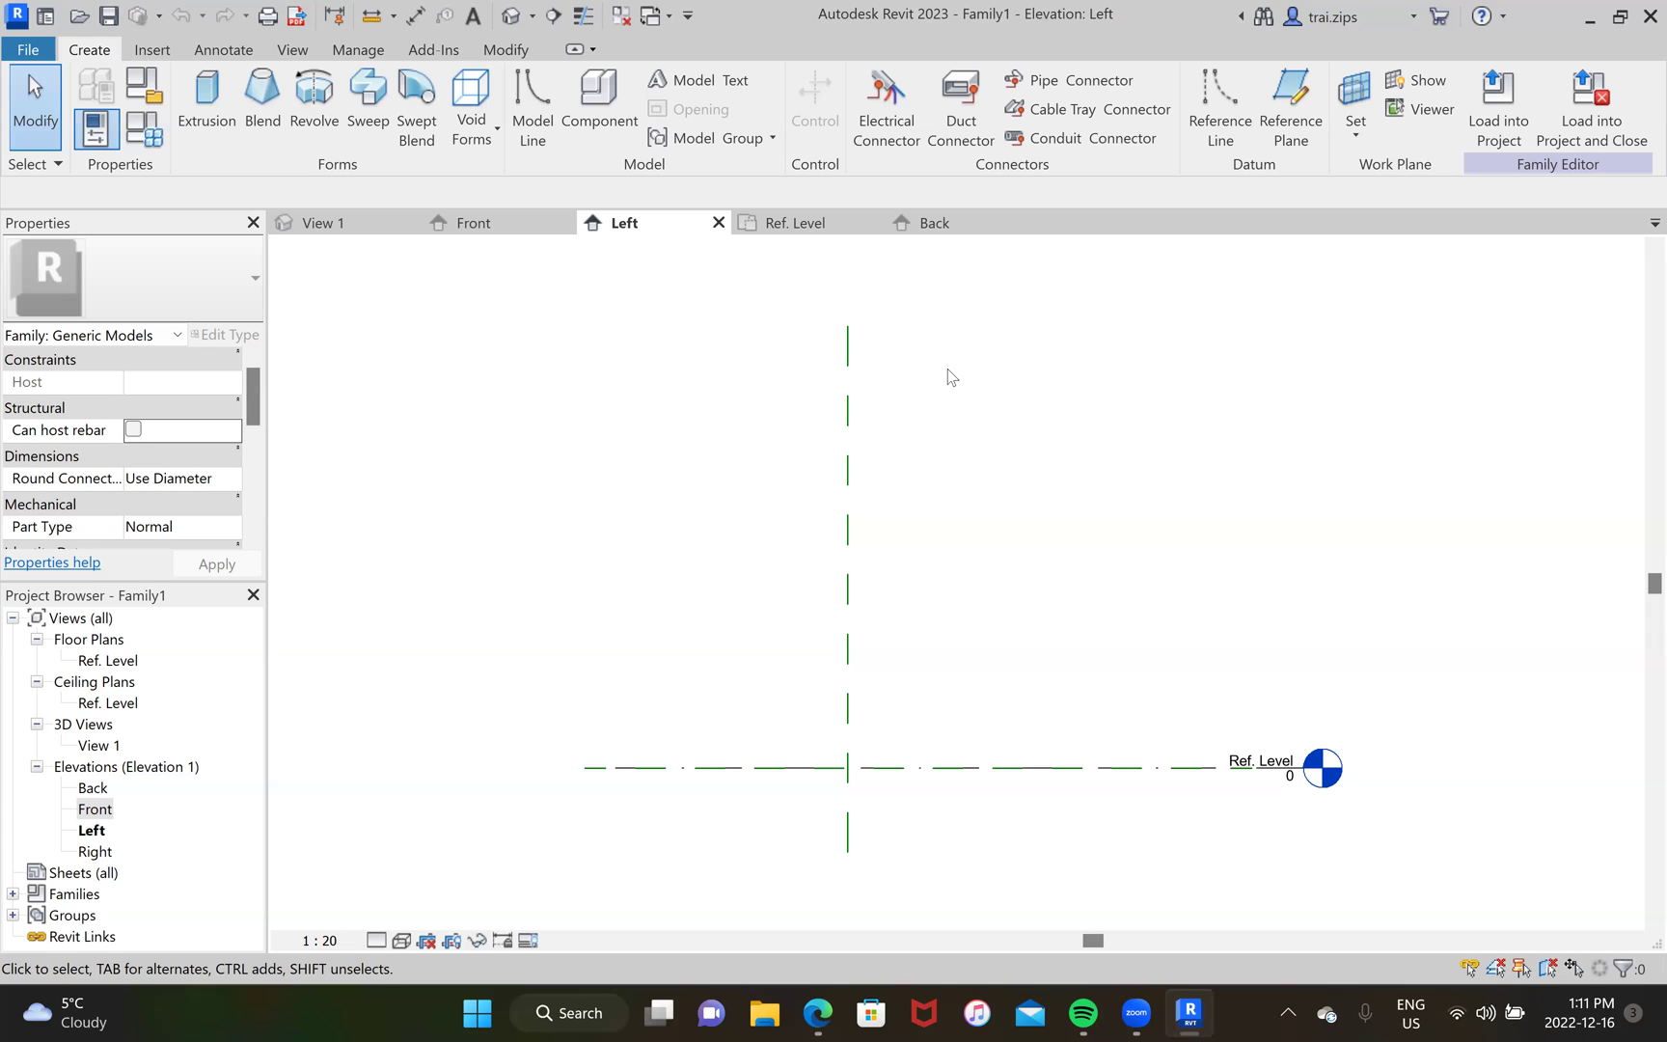
Step: Draw three vertical reference planes across the Left elevation
key("r")
key("p")
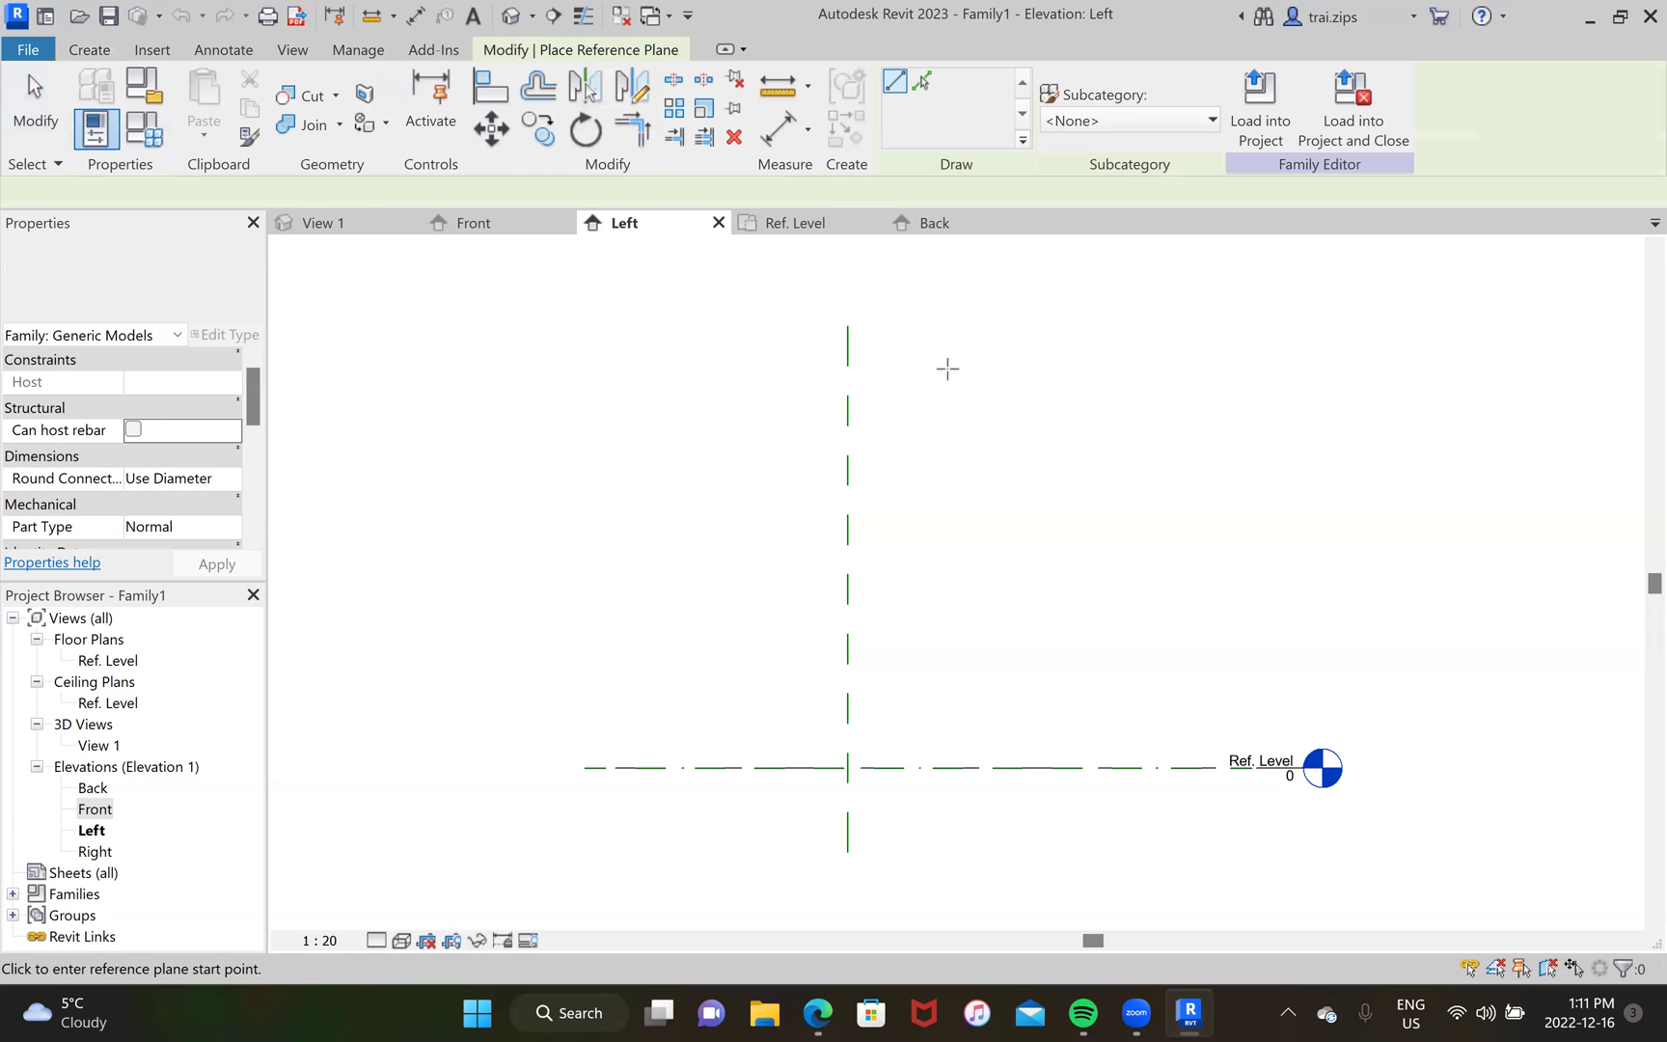
left_click(879, 326)
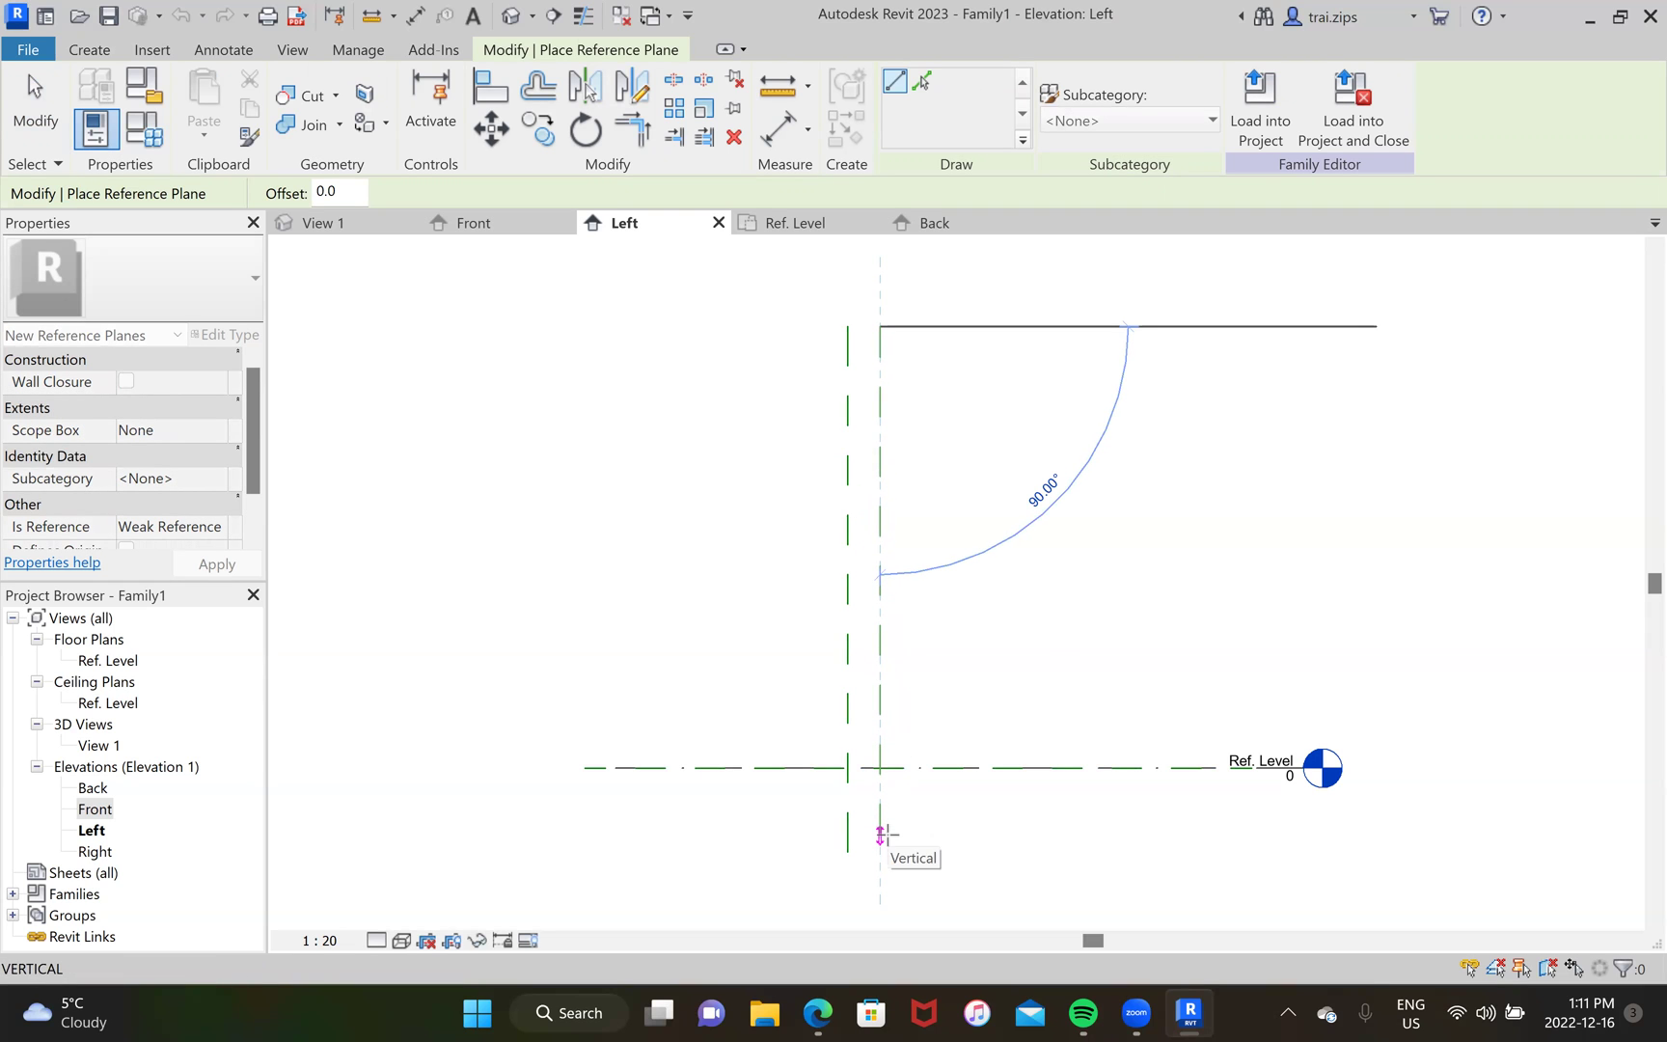
left_click(880, 833)
left_click(1186, 326)
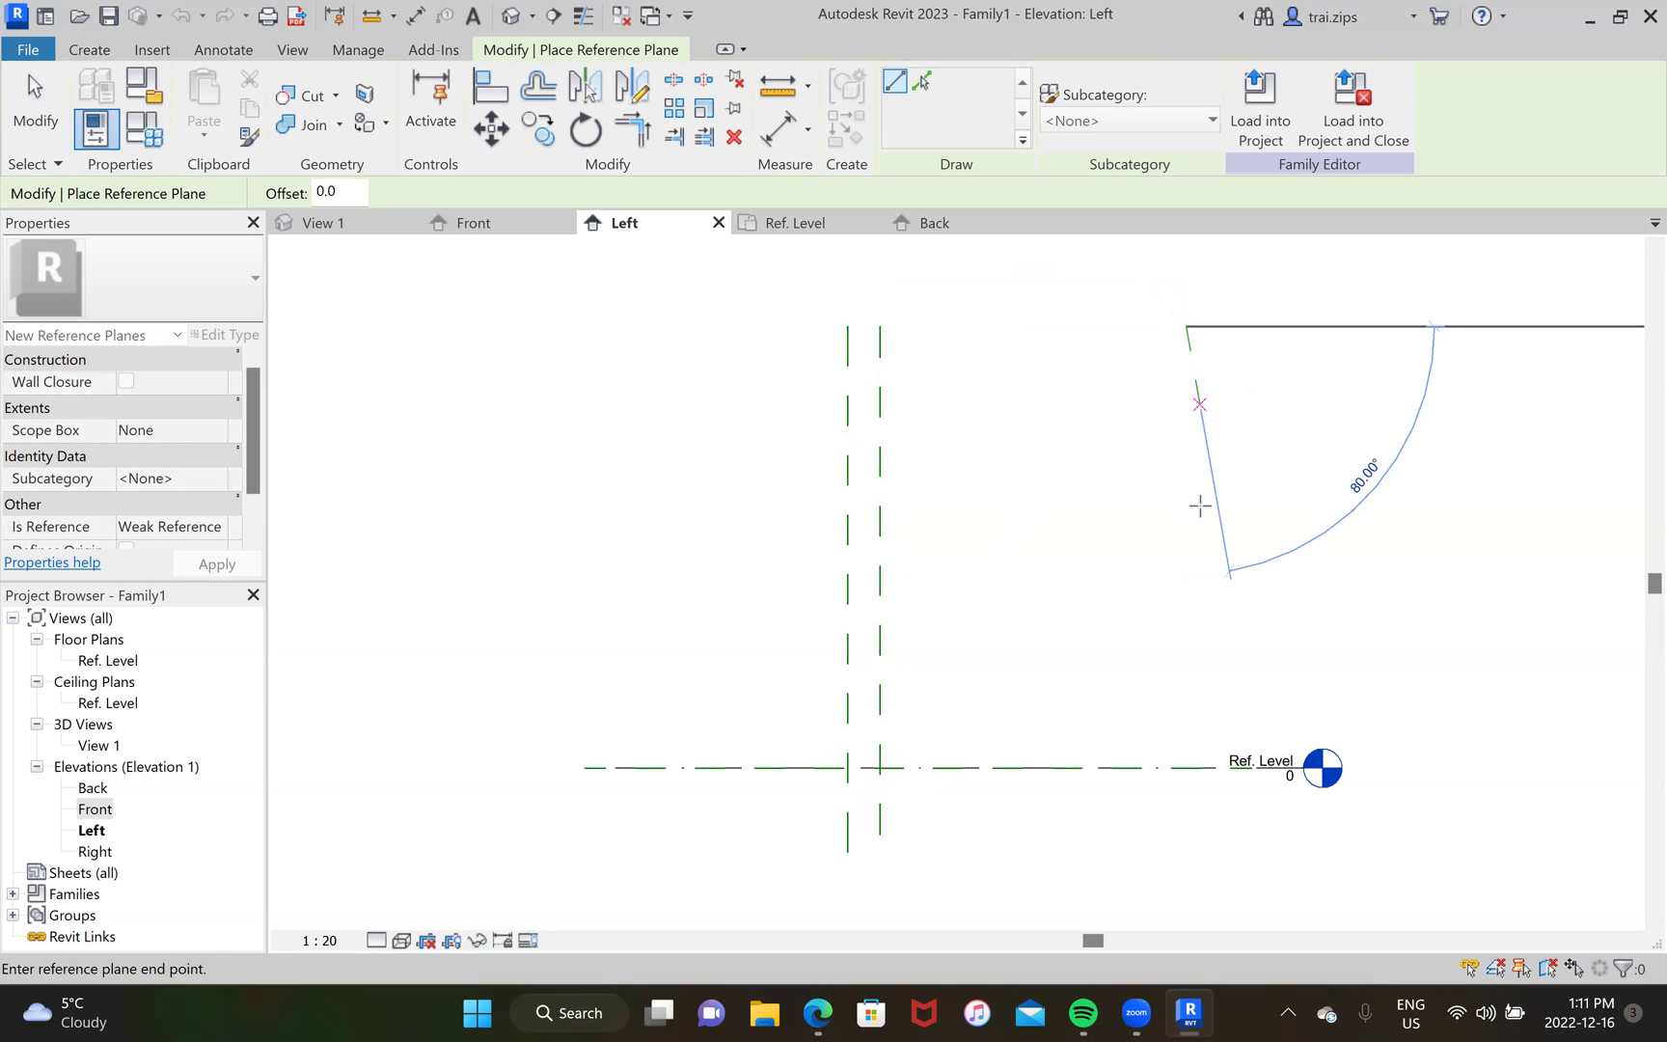
left_click(1177, 833)
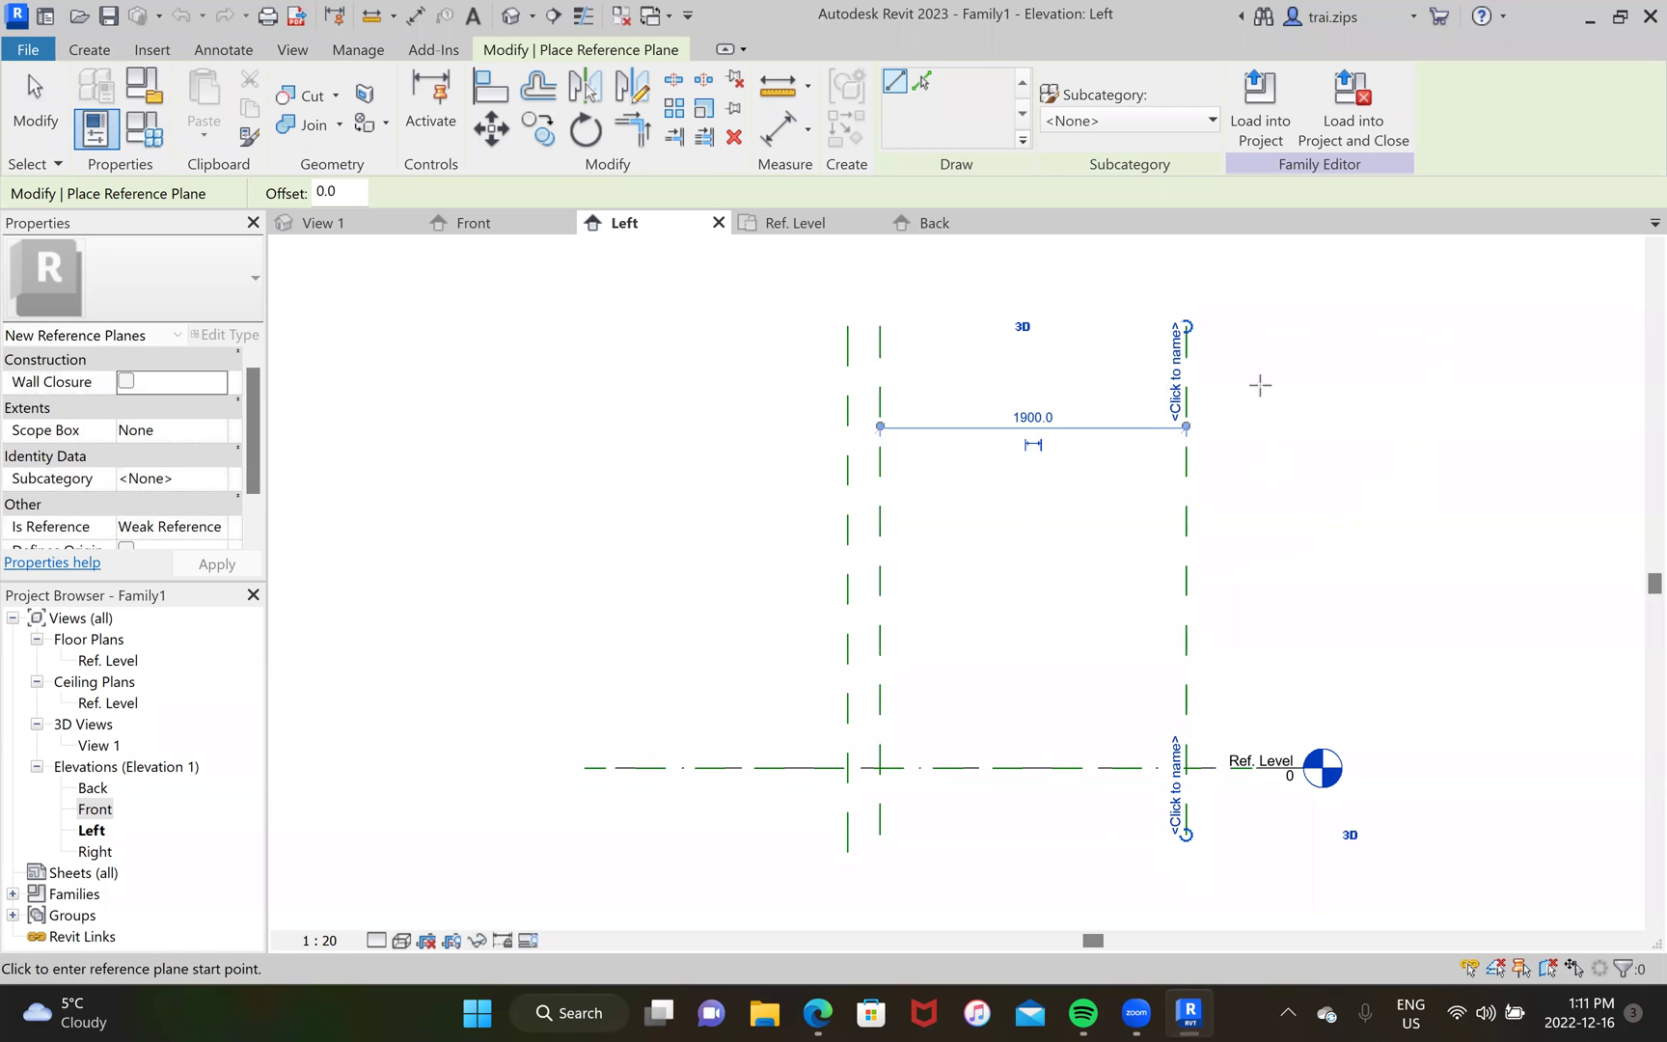
left_click(1251, 326)
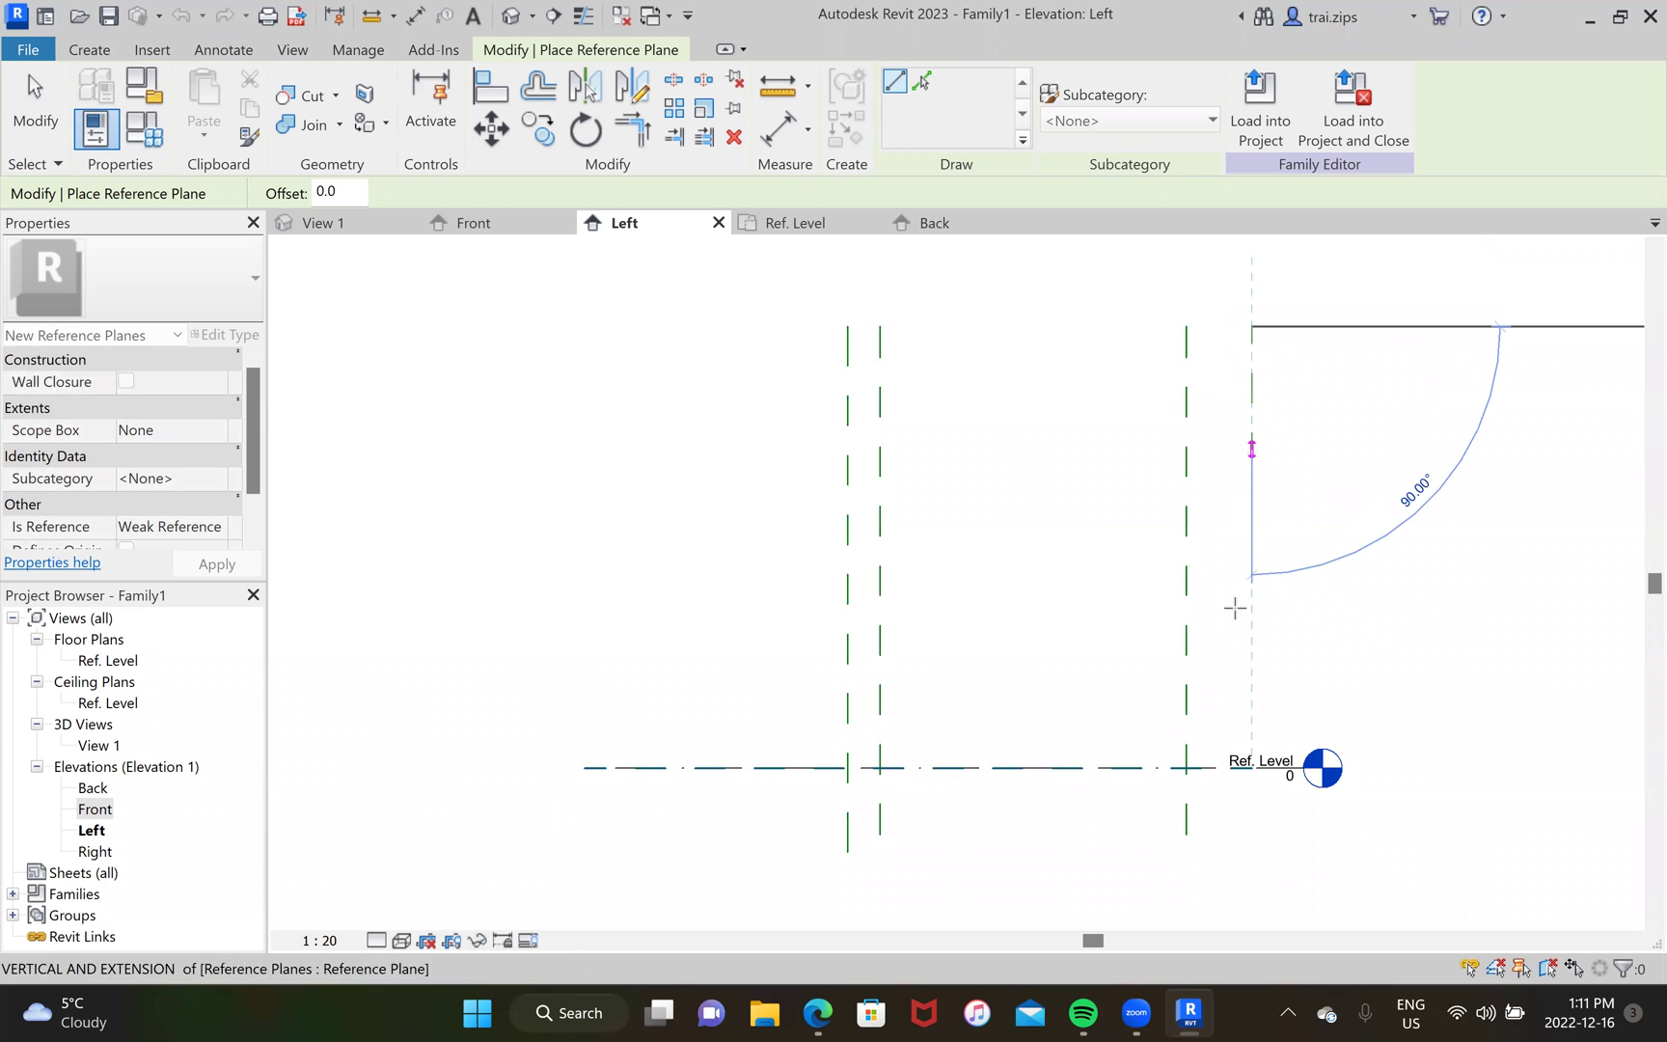
left_click(1252, 851)
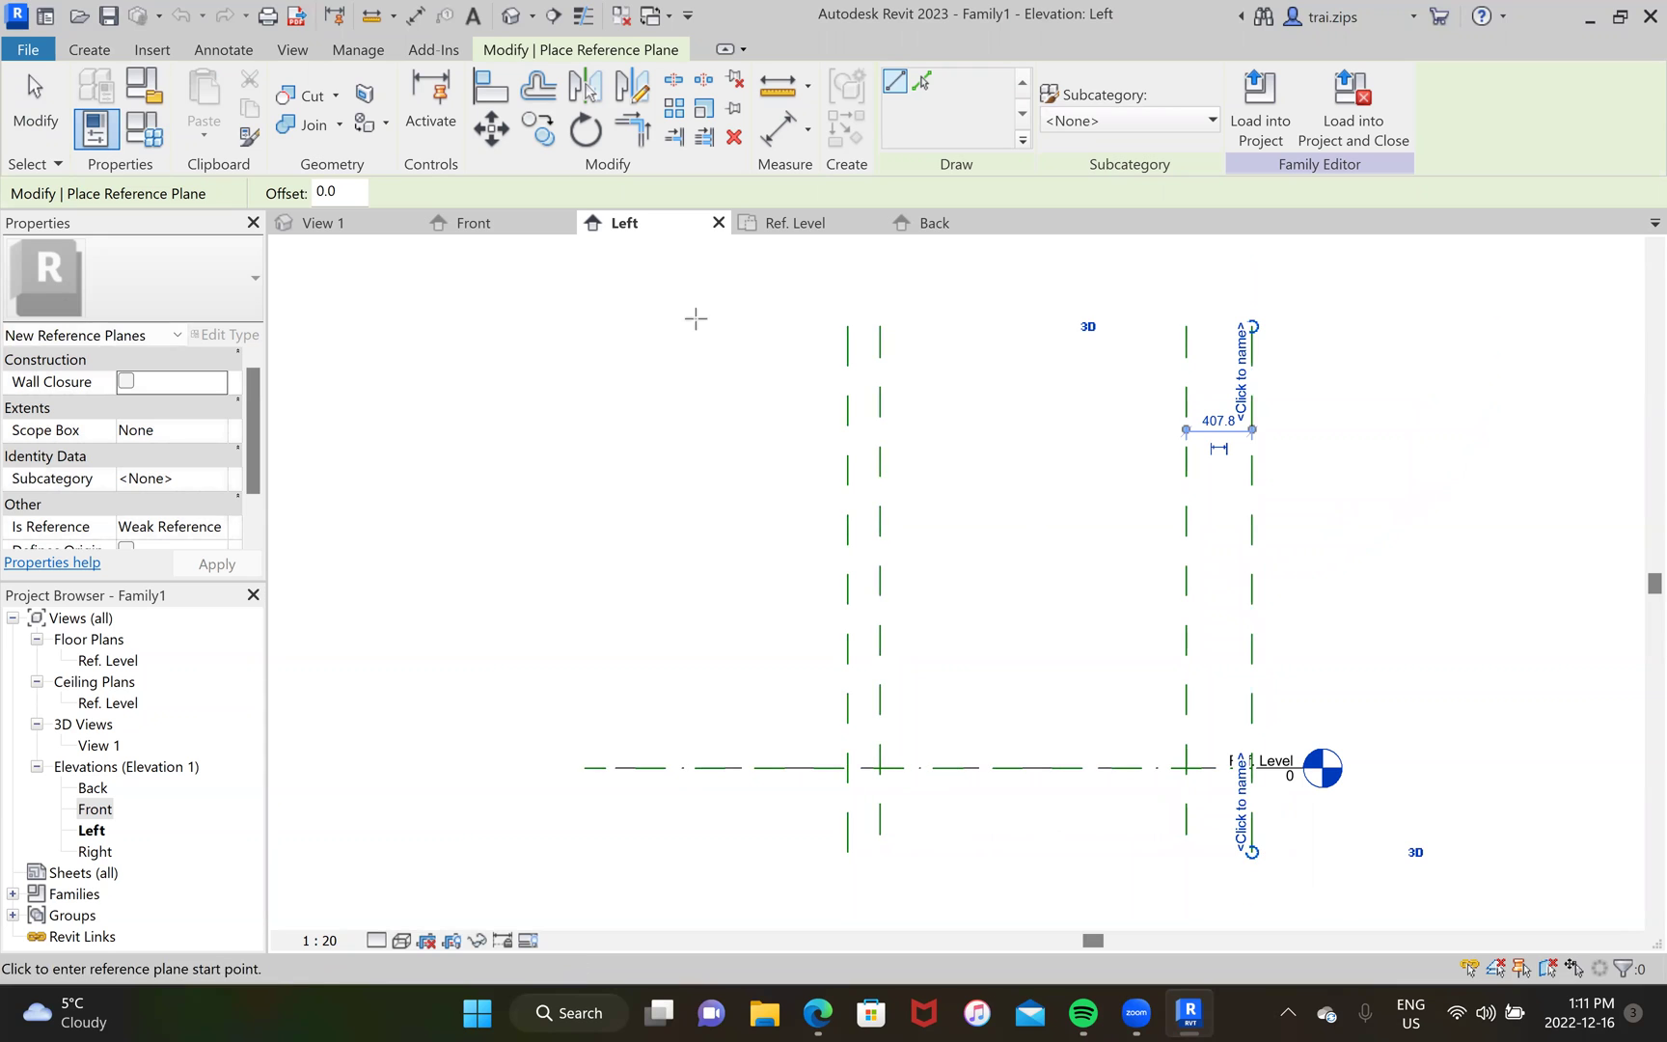
Step: Draw five horizontal reference planes above the level, including ones 300, 1600 and 200 apart
left_click(767, 726)
left_click(1411, 725)
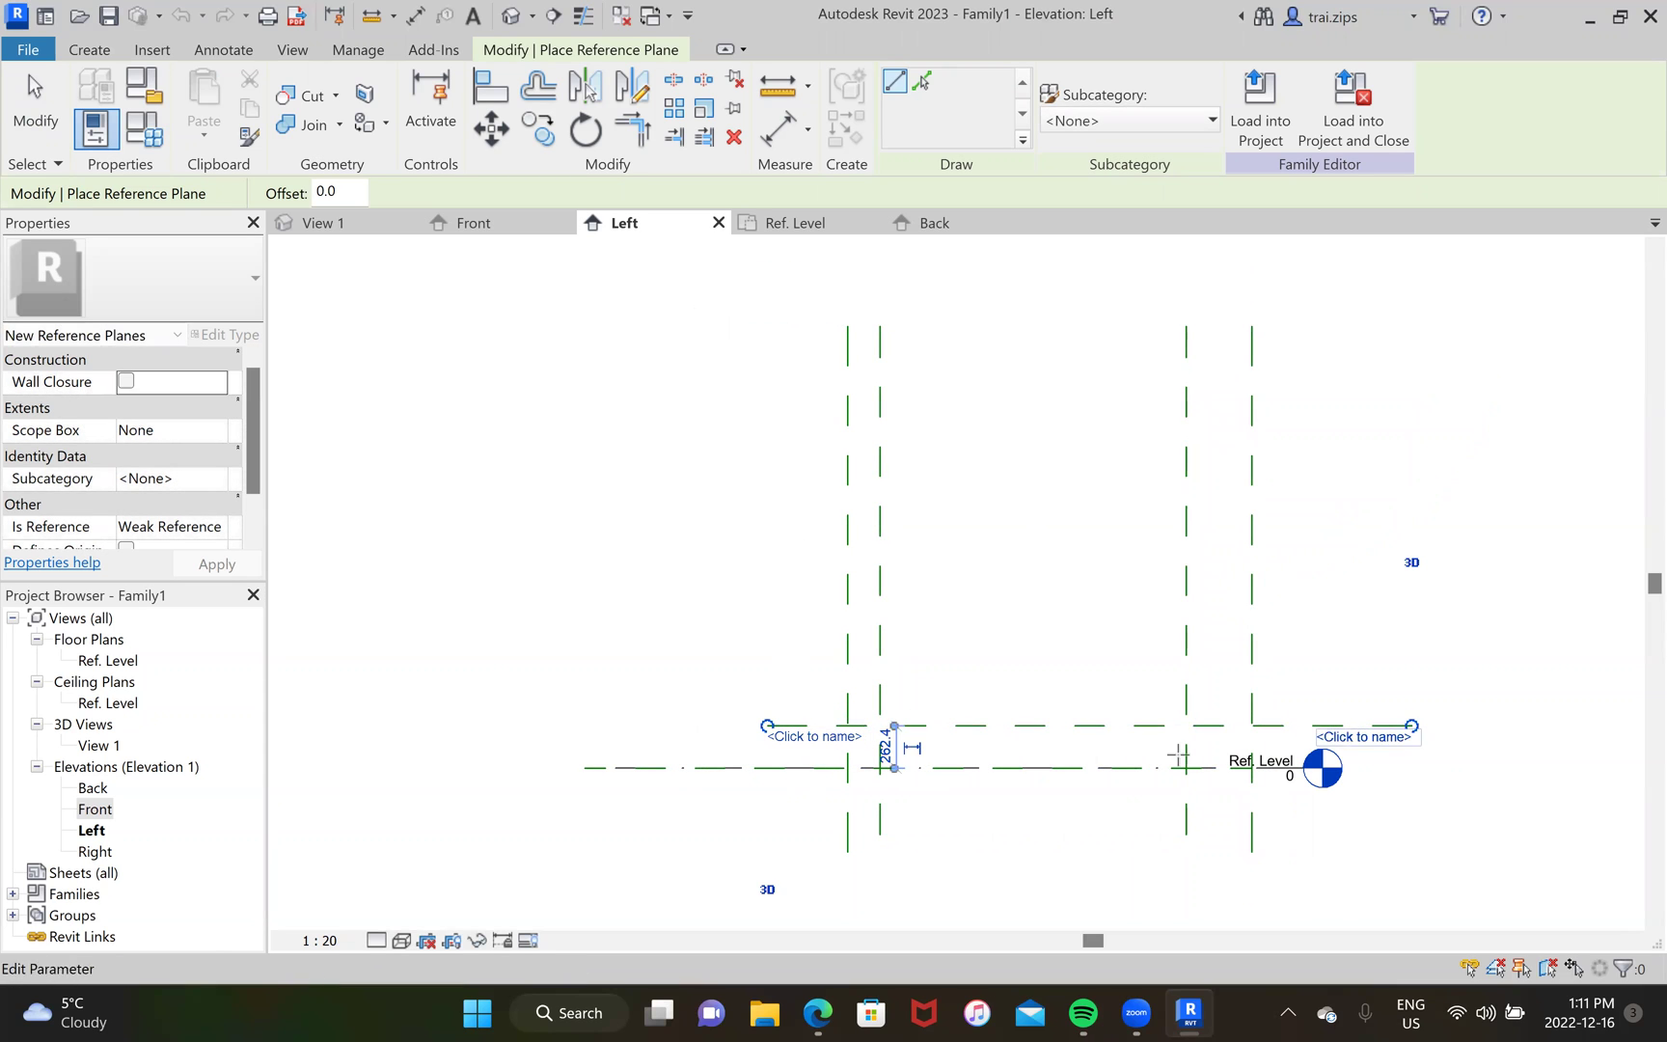
left_click(793, 665)
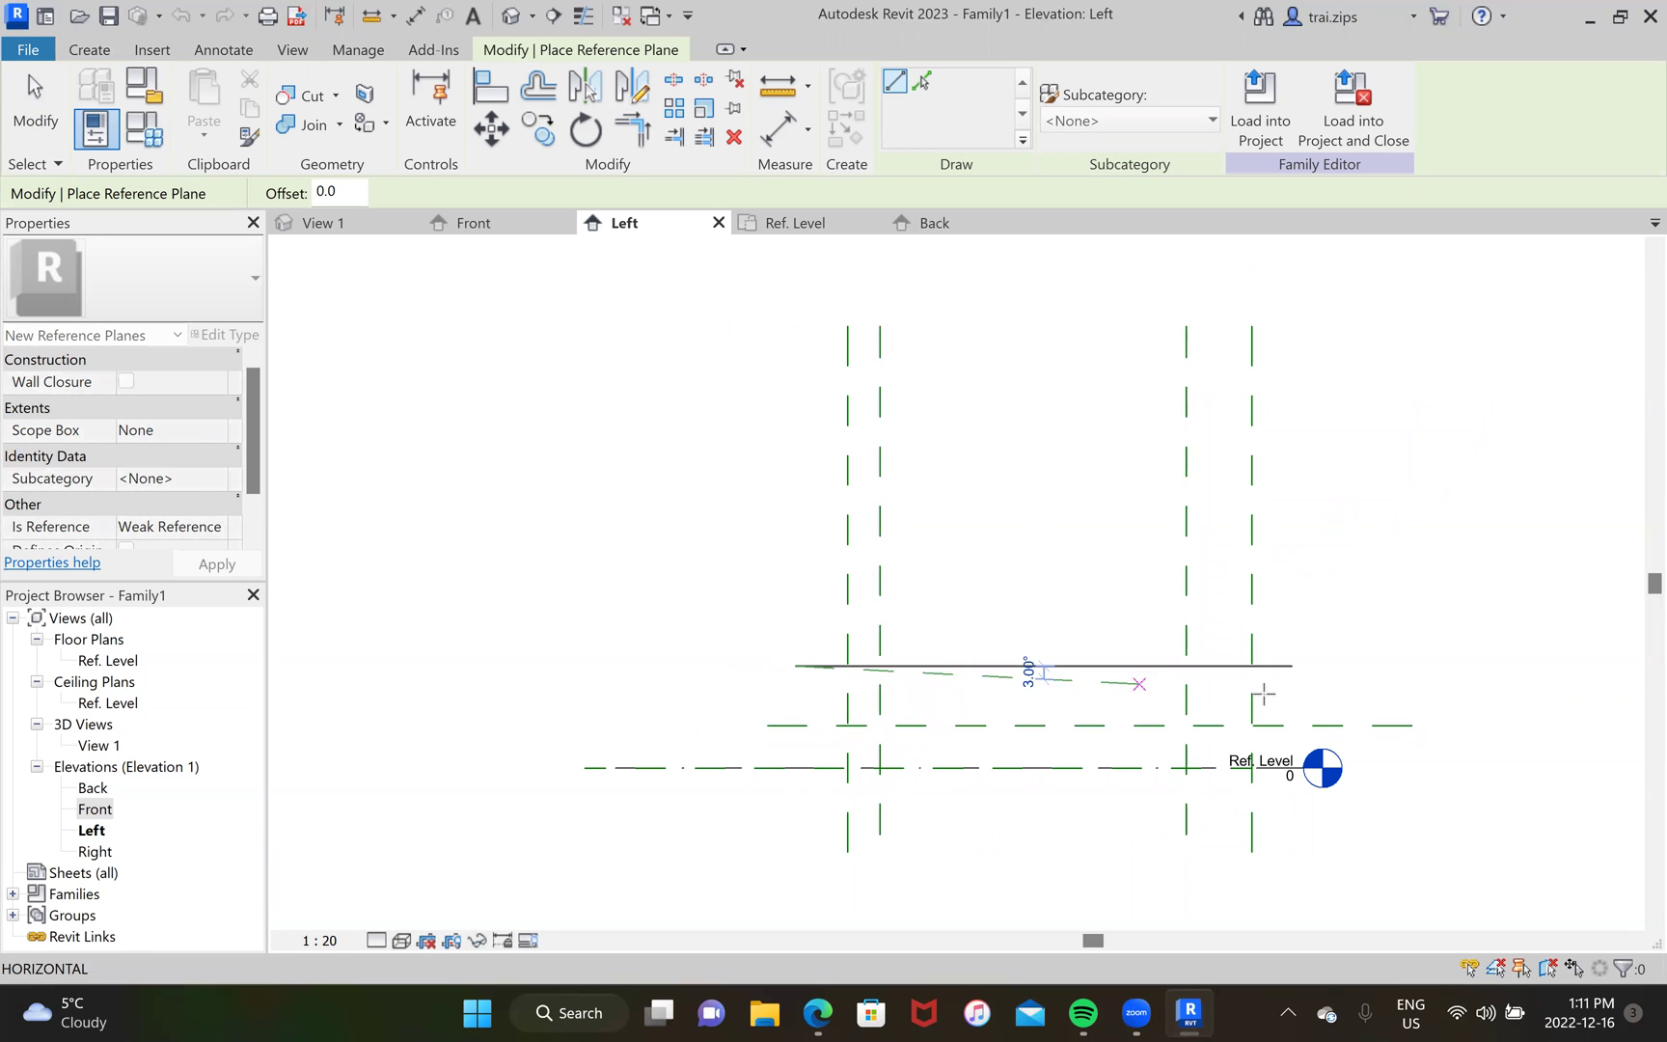
left_click(1411, 665)
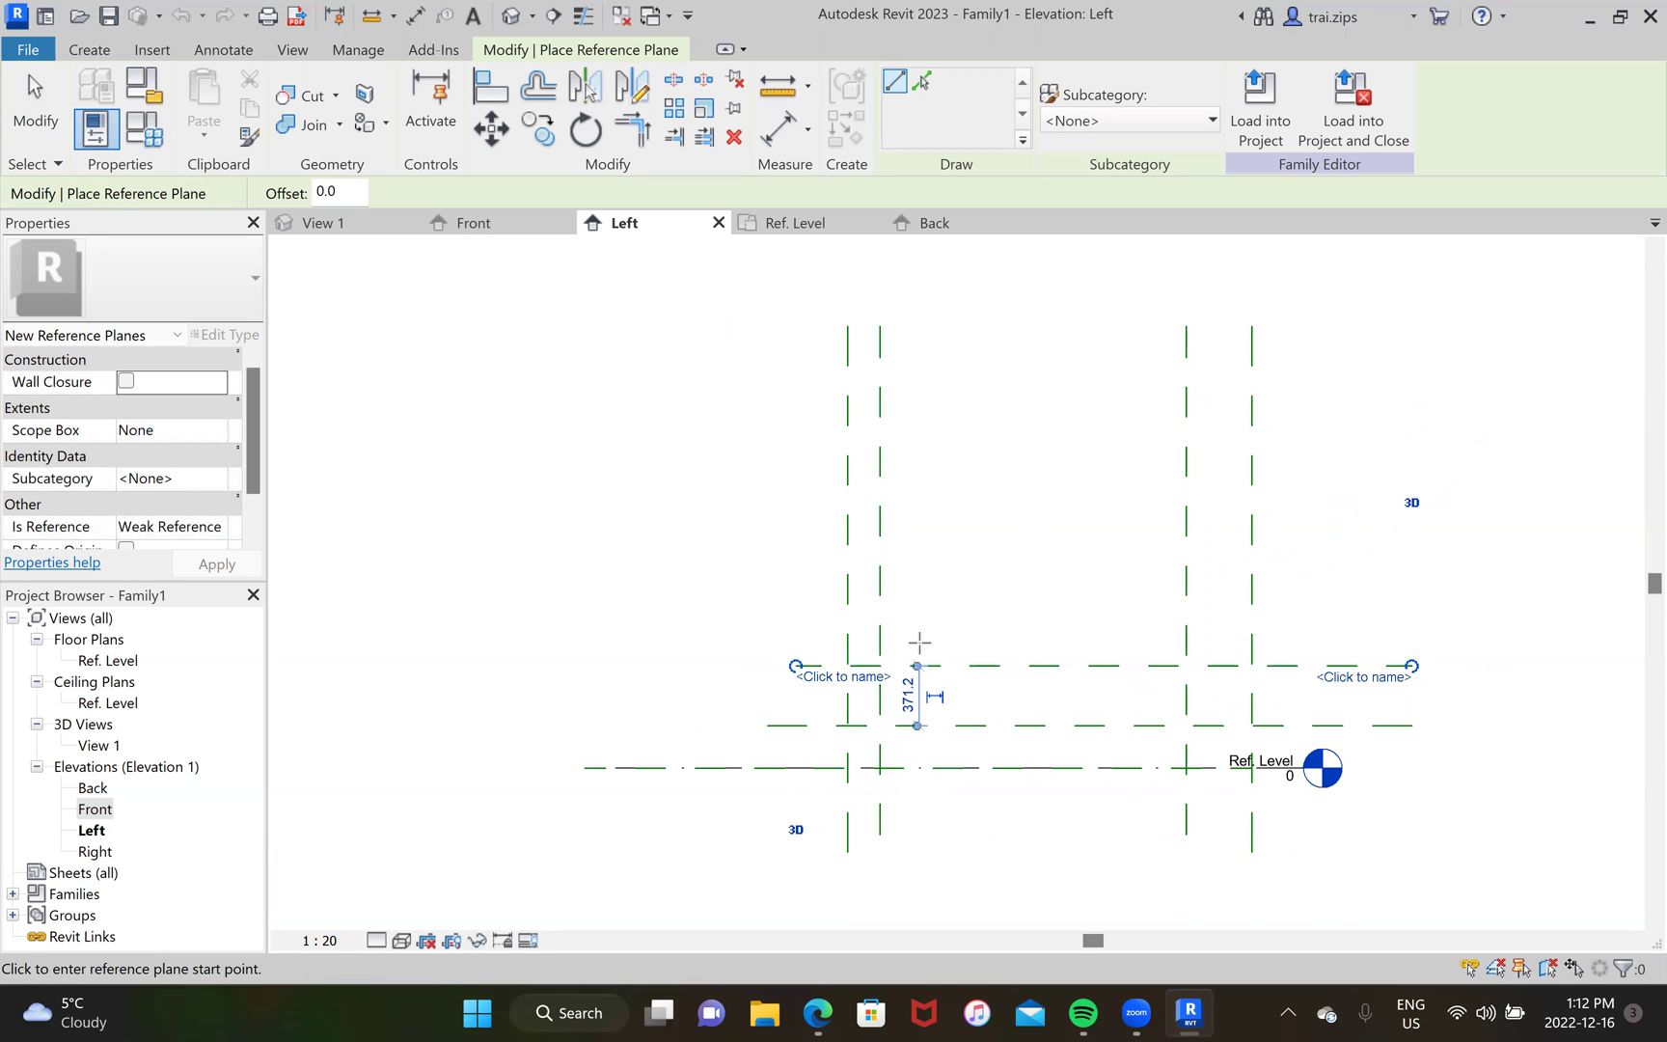
left_click(796, 617)
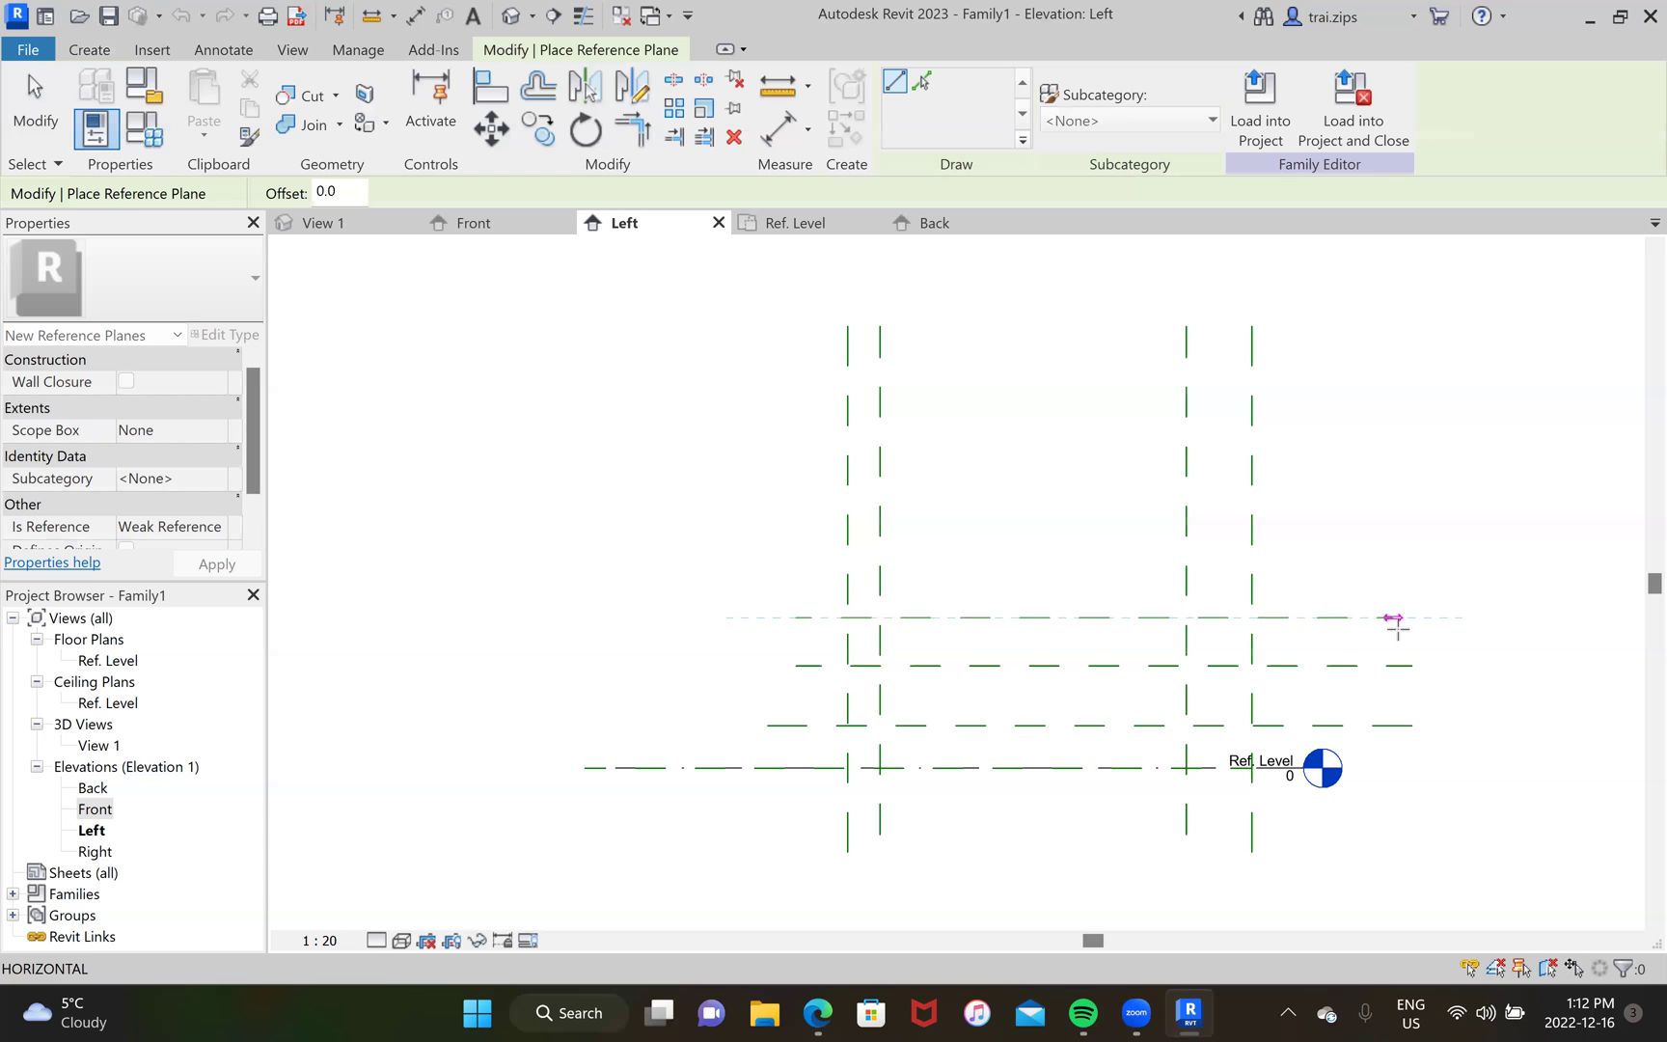
left_click(1411, 617)
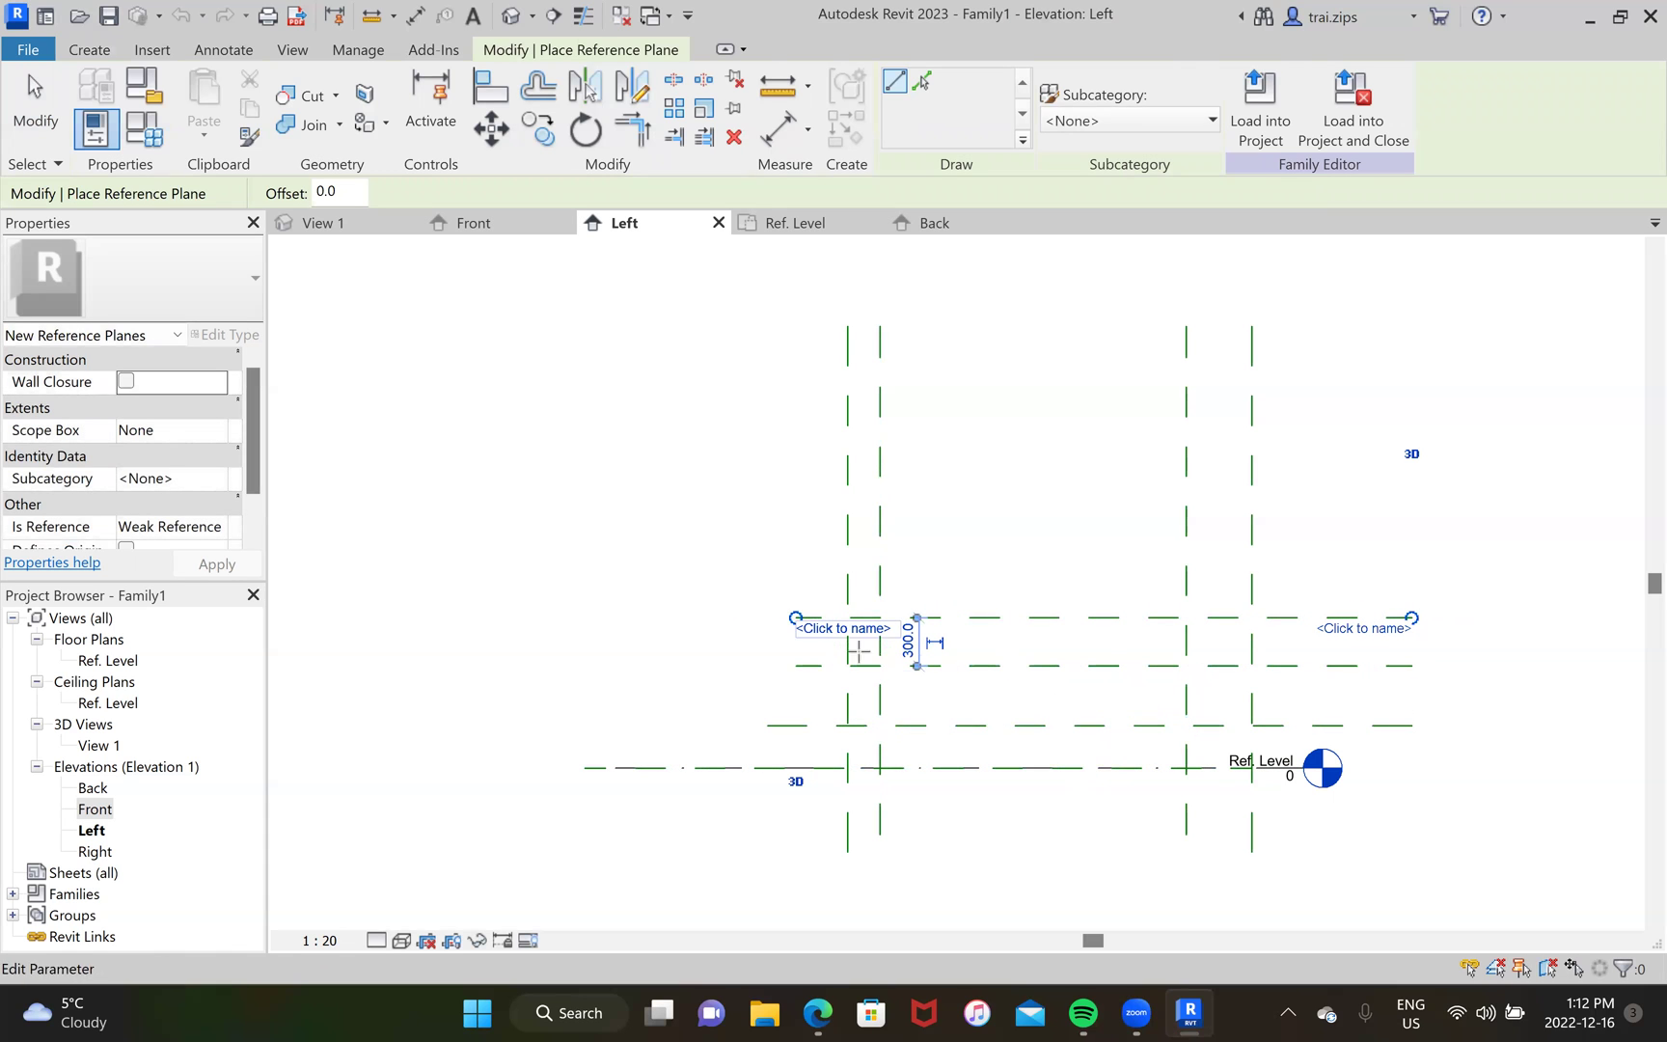
left_click(796, 360)
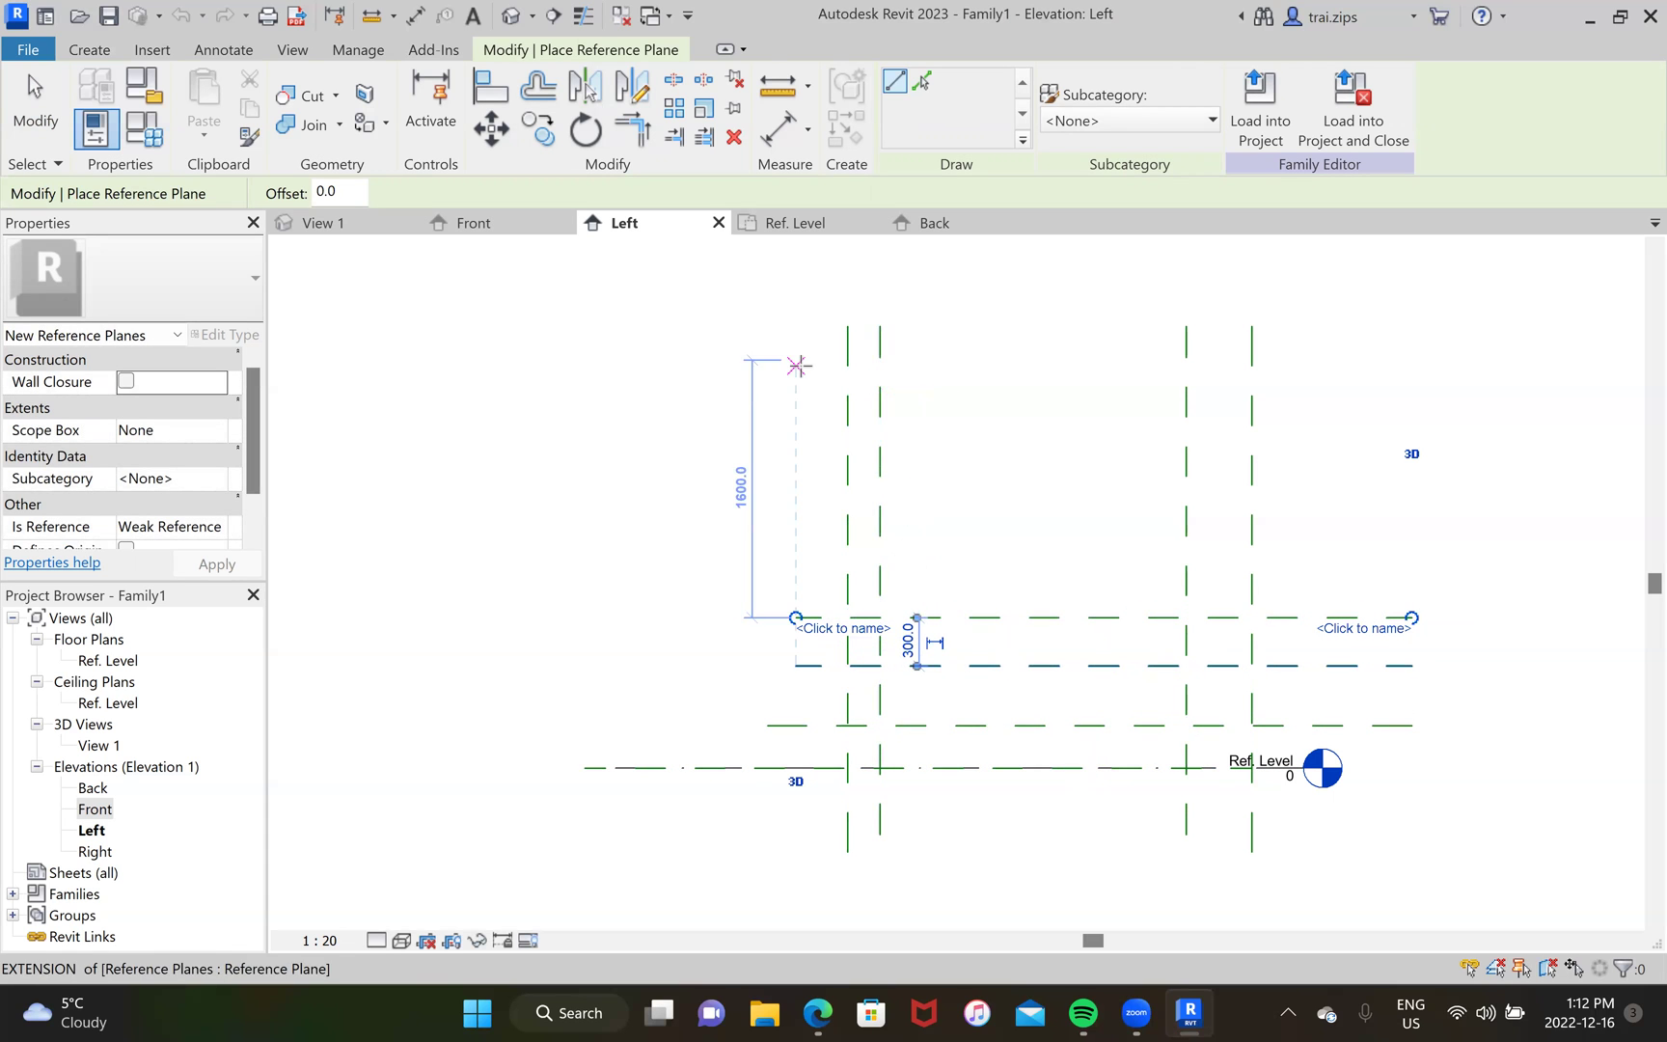
left_click(1544, 360)
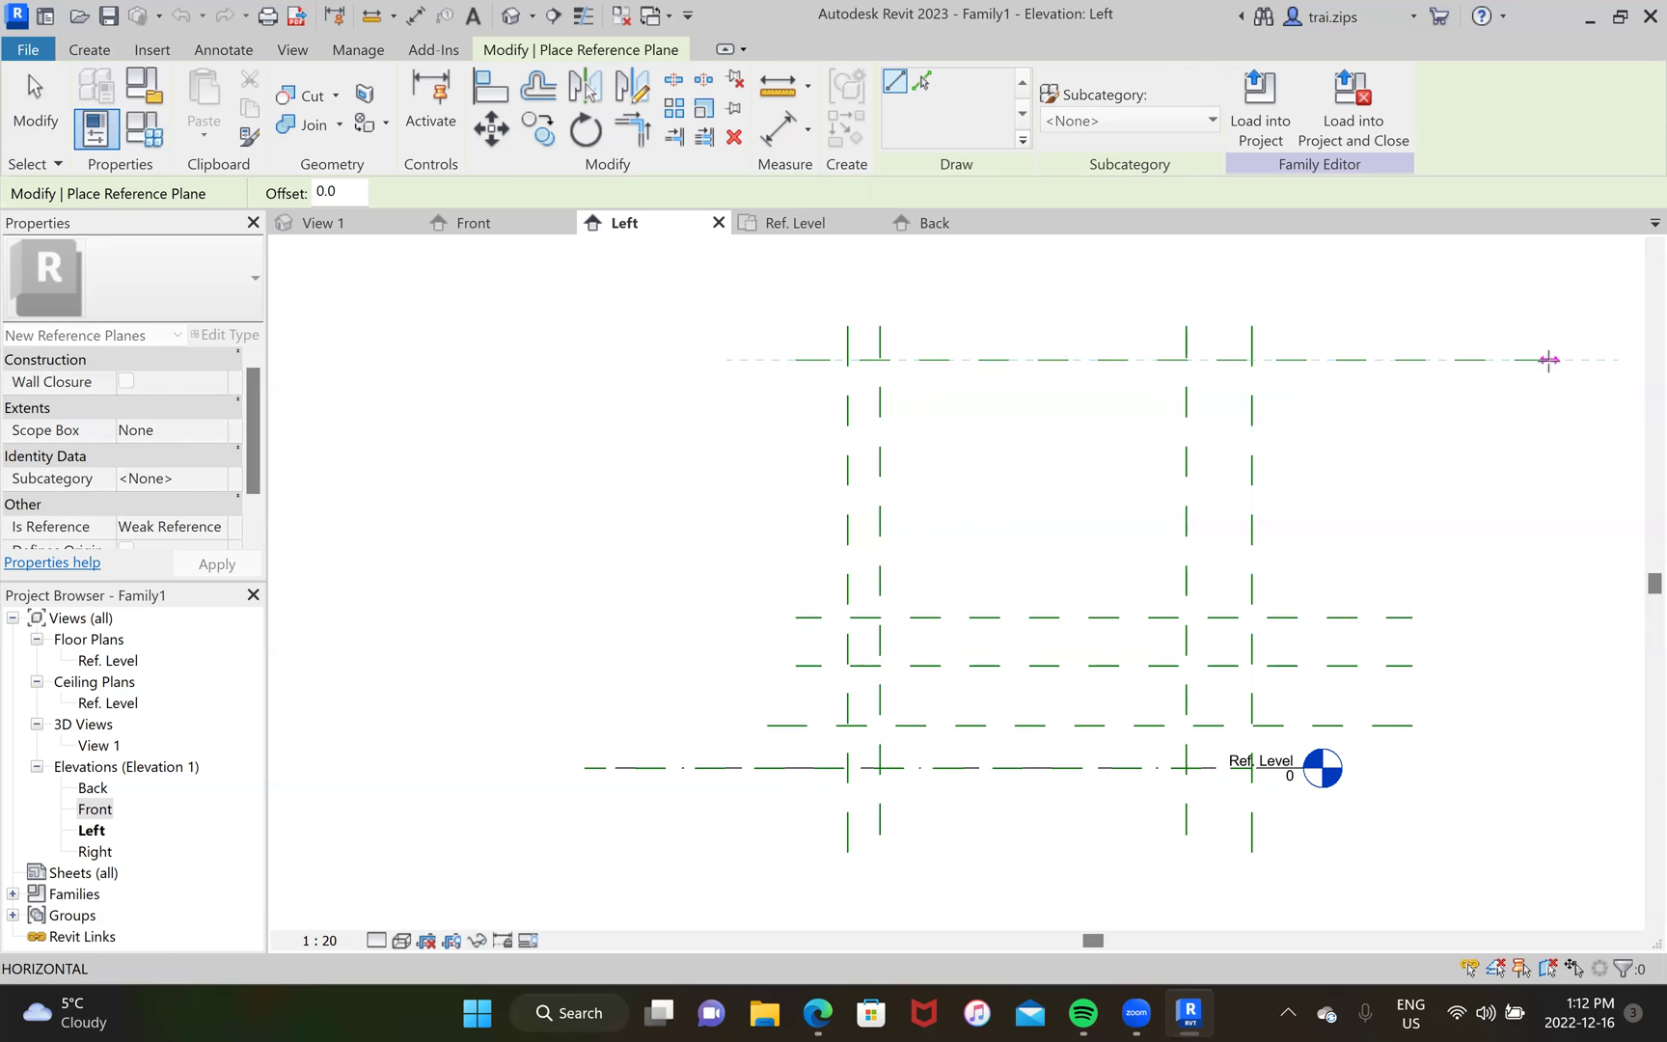
left_click(796, 392)
left_click(1547, 392)
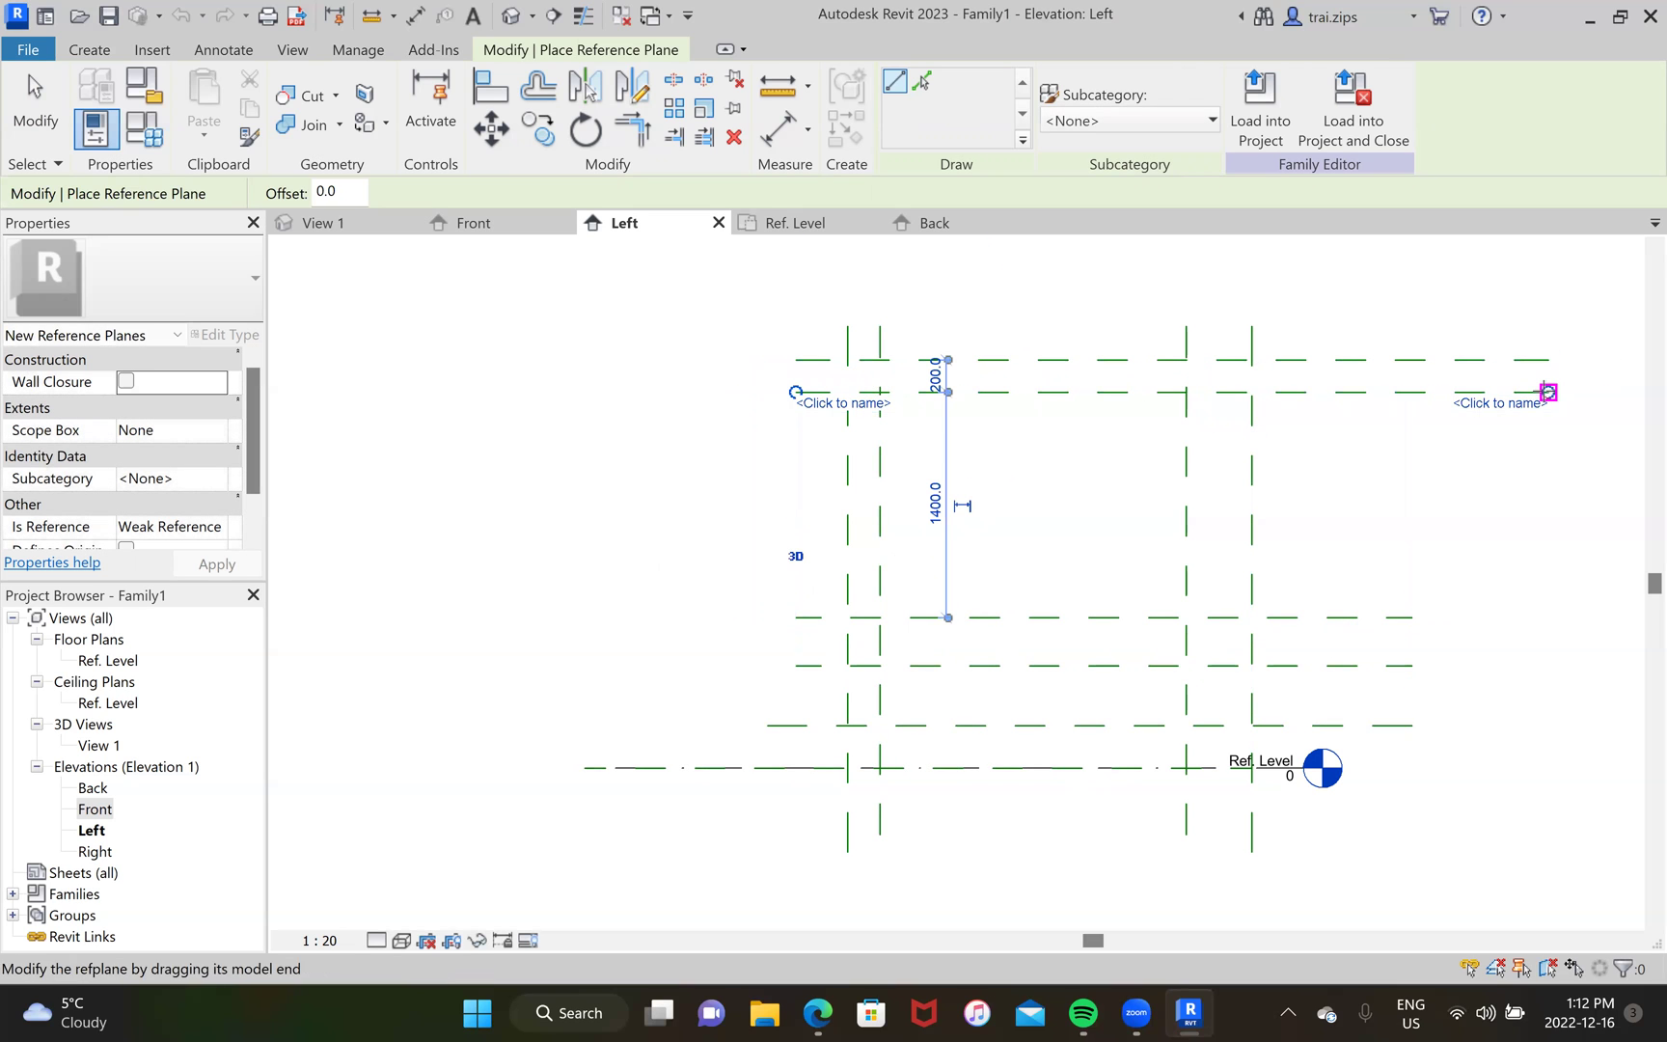
key("Escape")
key("Escape")
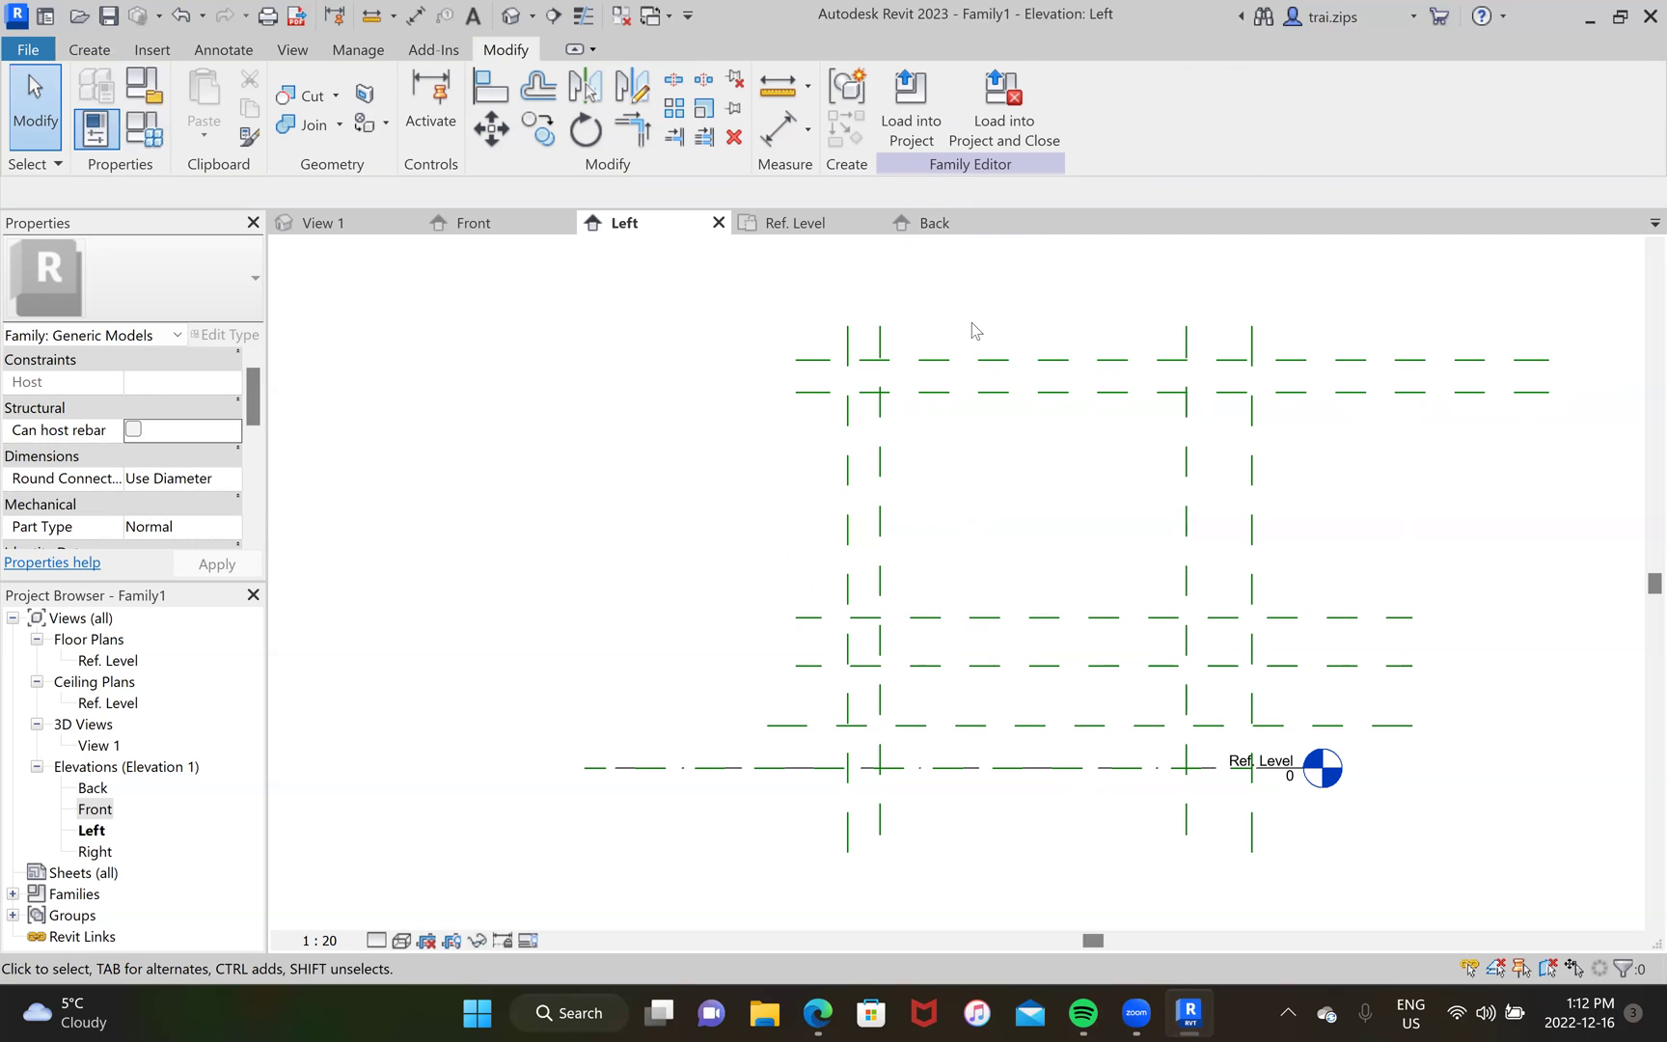
Step: Dimension the horizontal plane spacings on the left: 200, 300 and 262 to Ref. Level
key("d")
key("i")
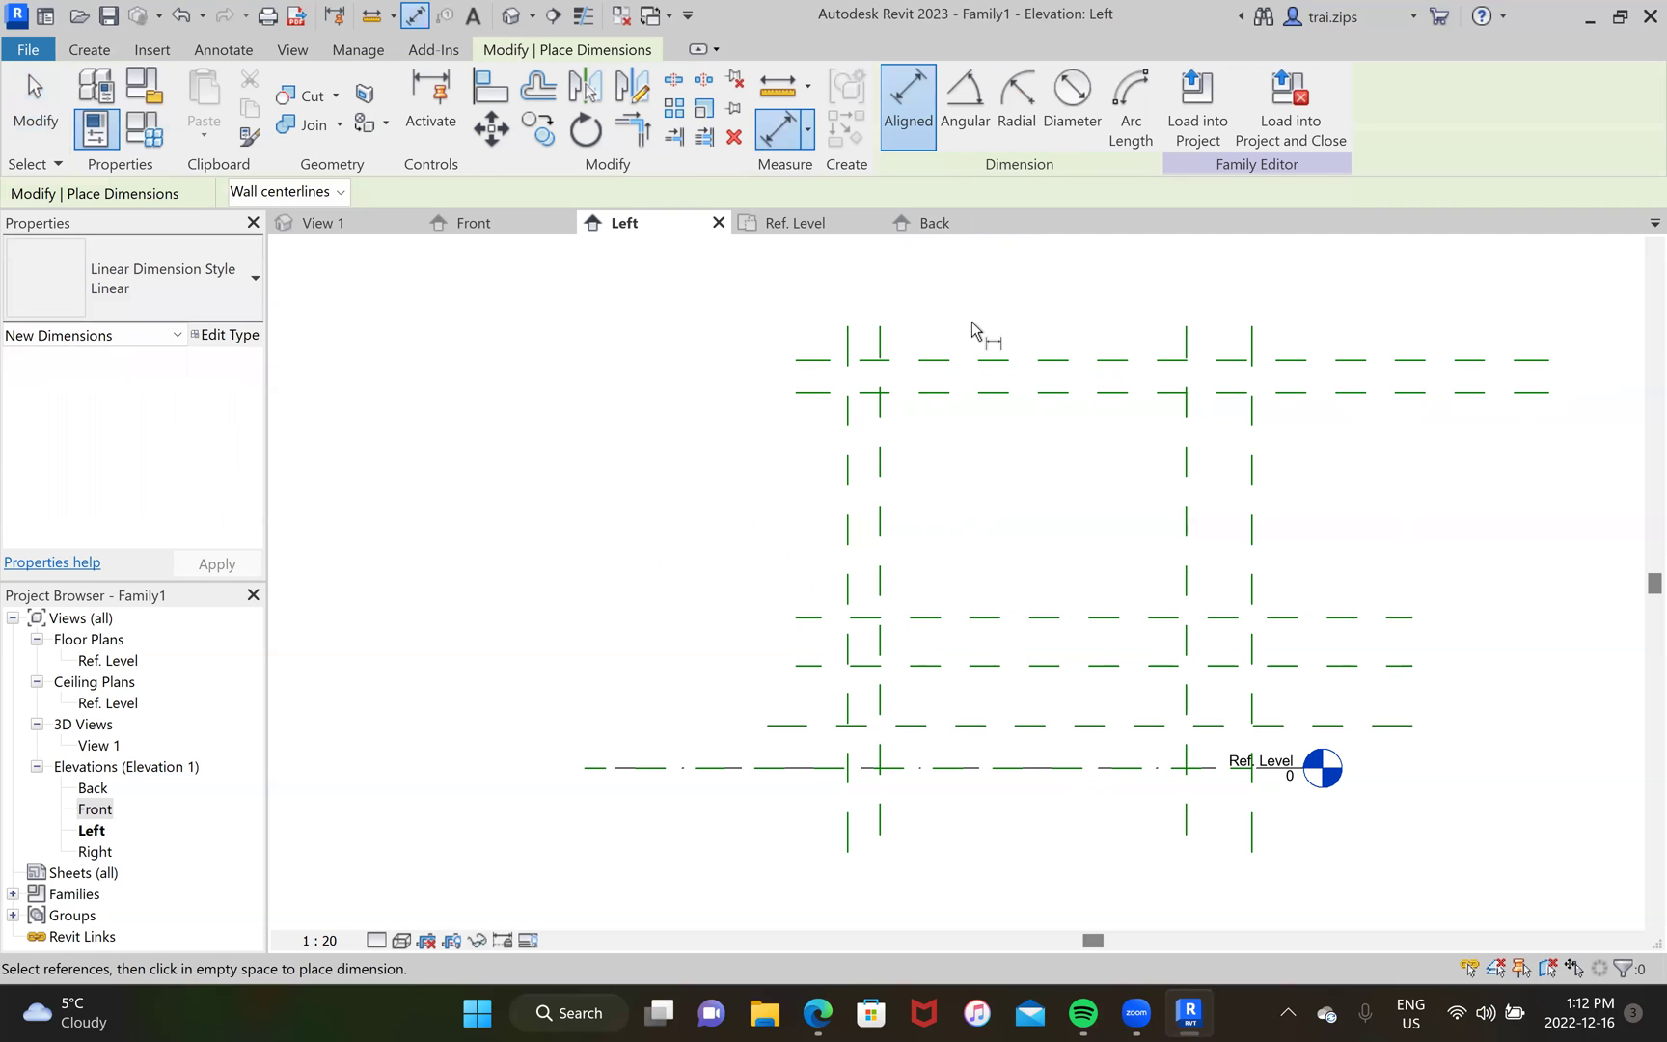
left_click(818, 359)
left_click(811, 391)
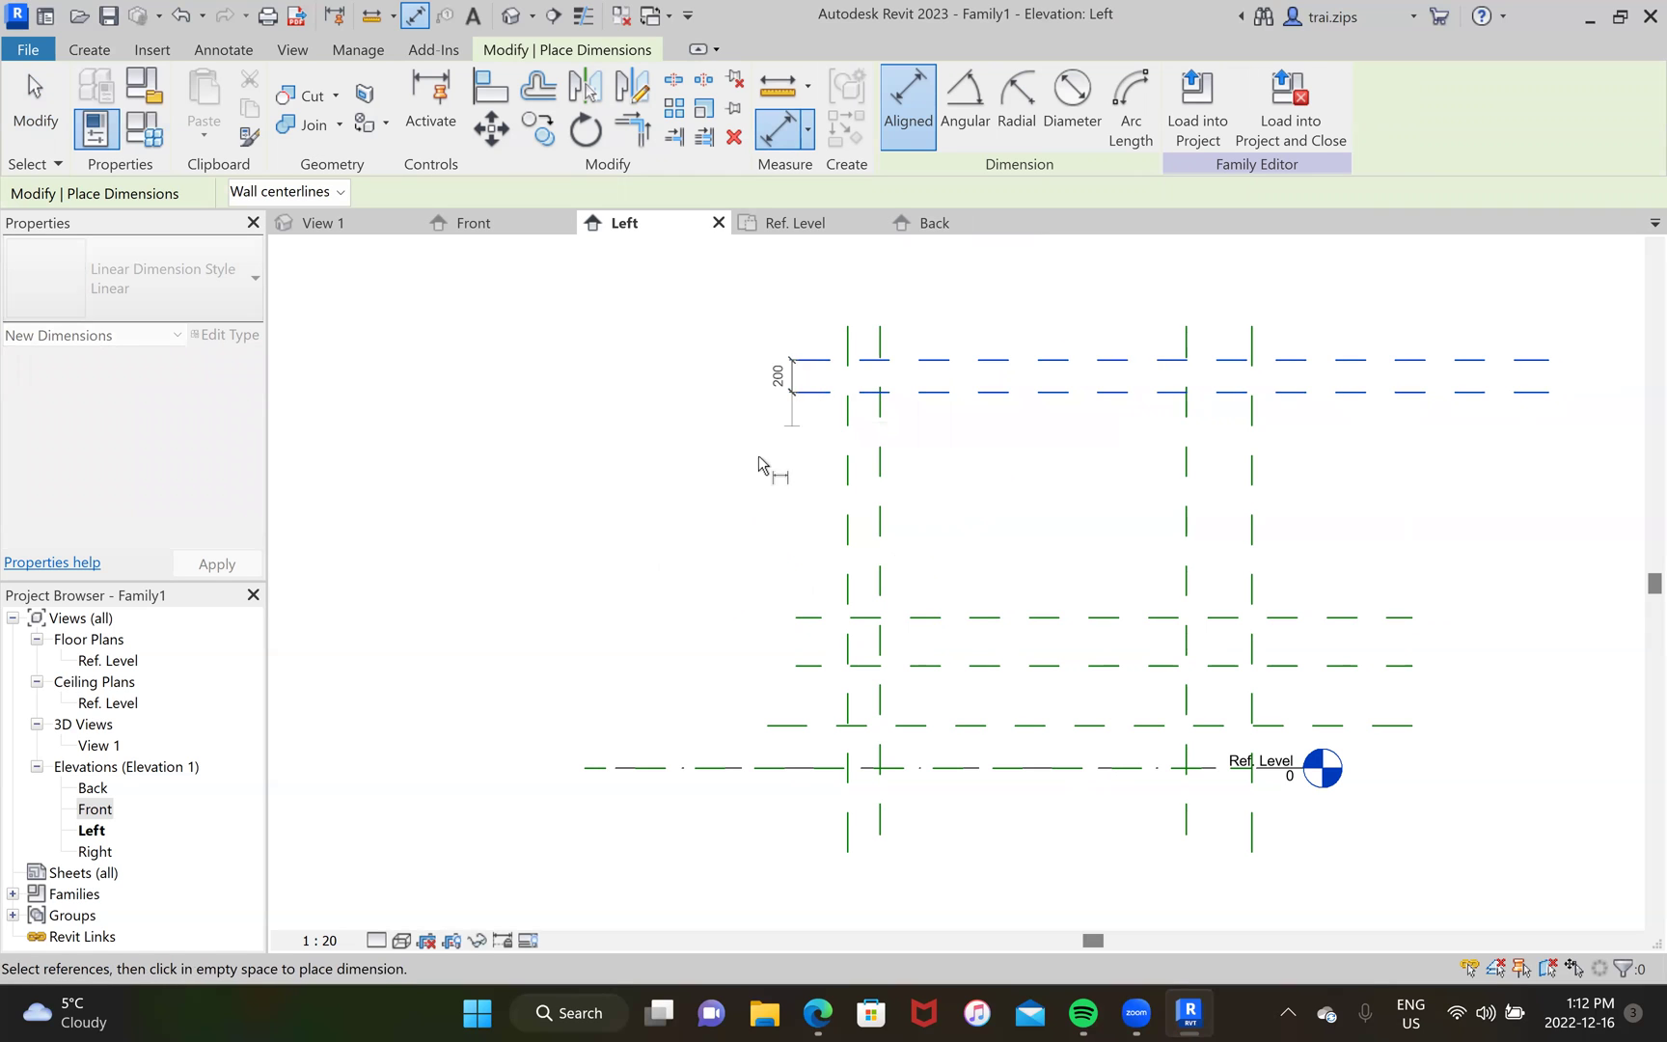
left_click(735, 472)
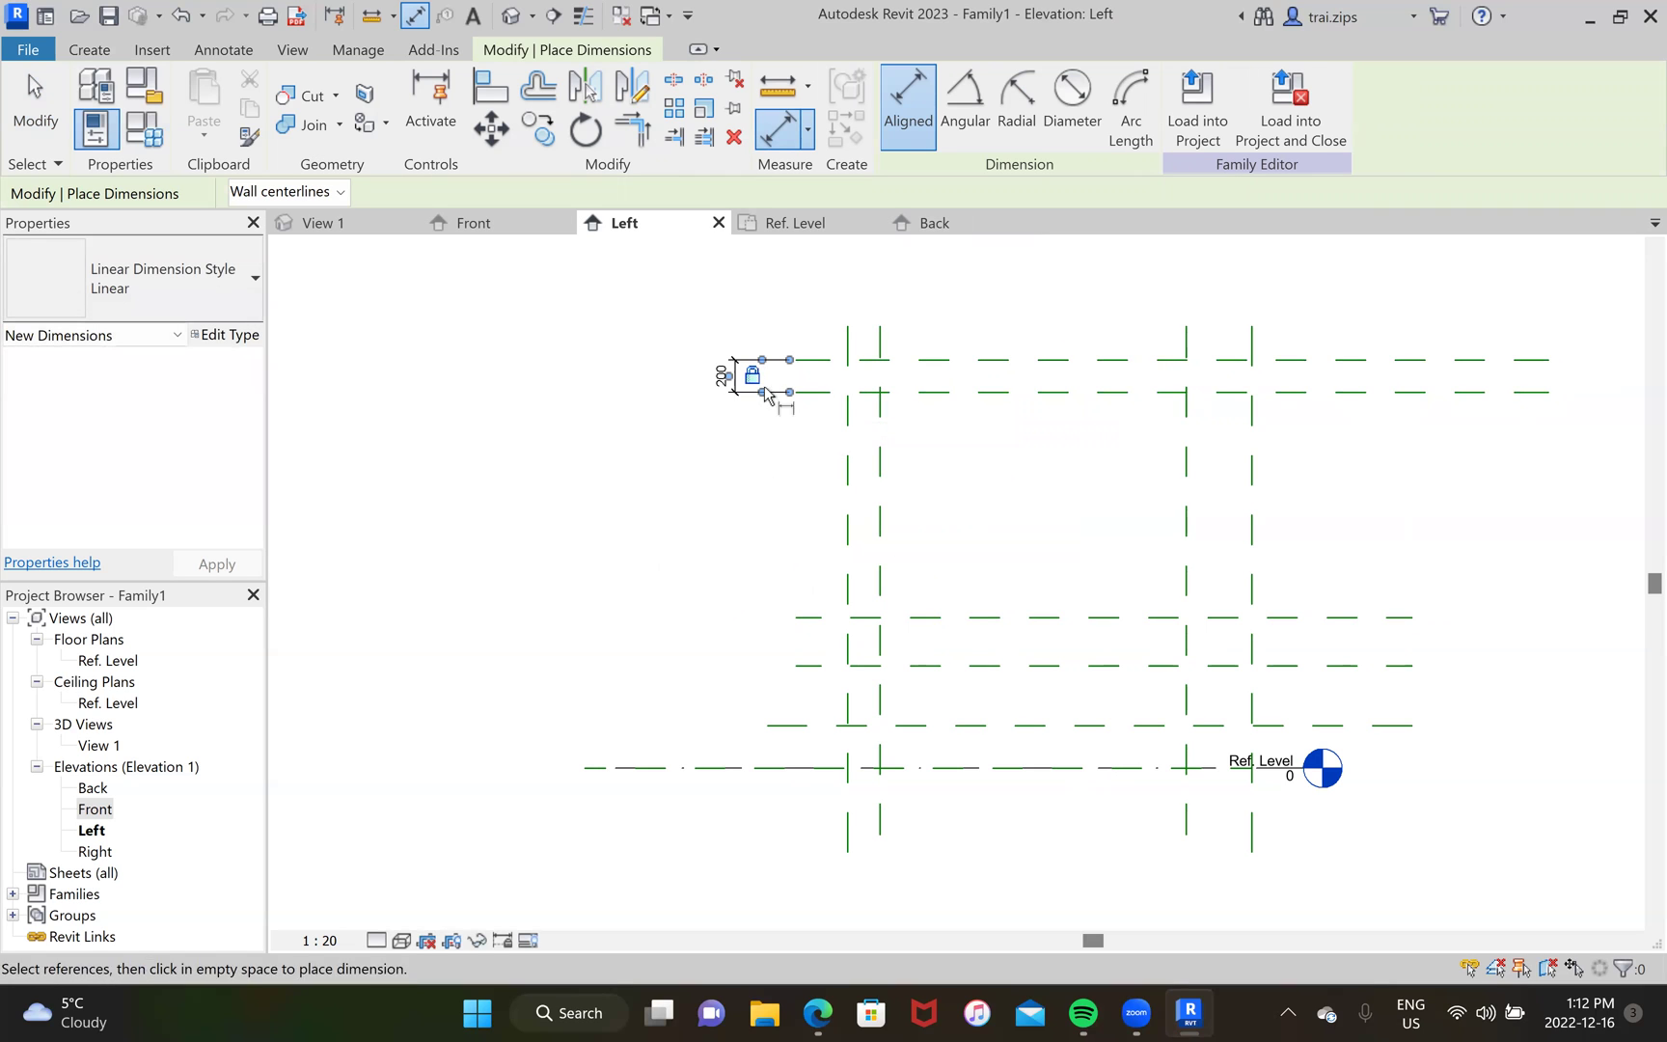
left_click(820, 619)
left_click(813, 665)
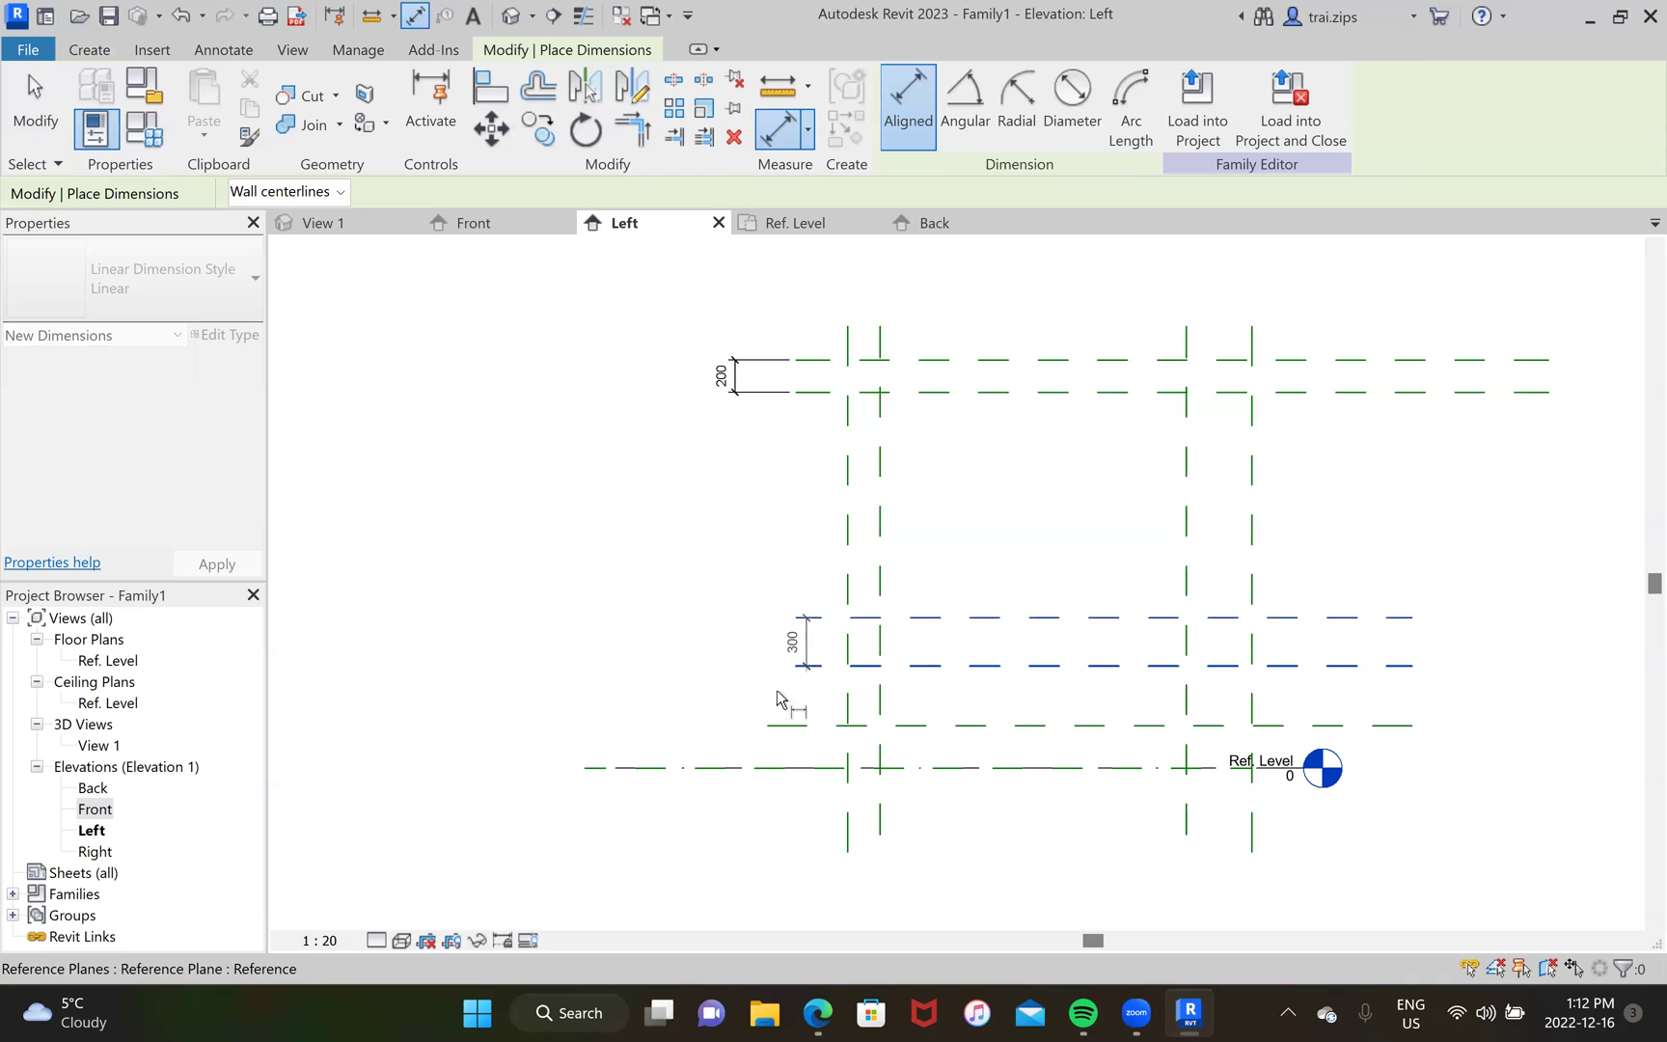
left_click(716, 675)
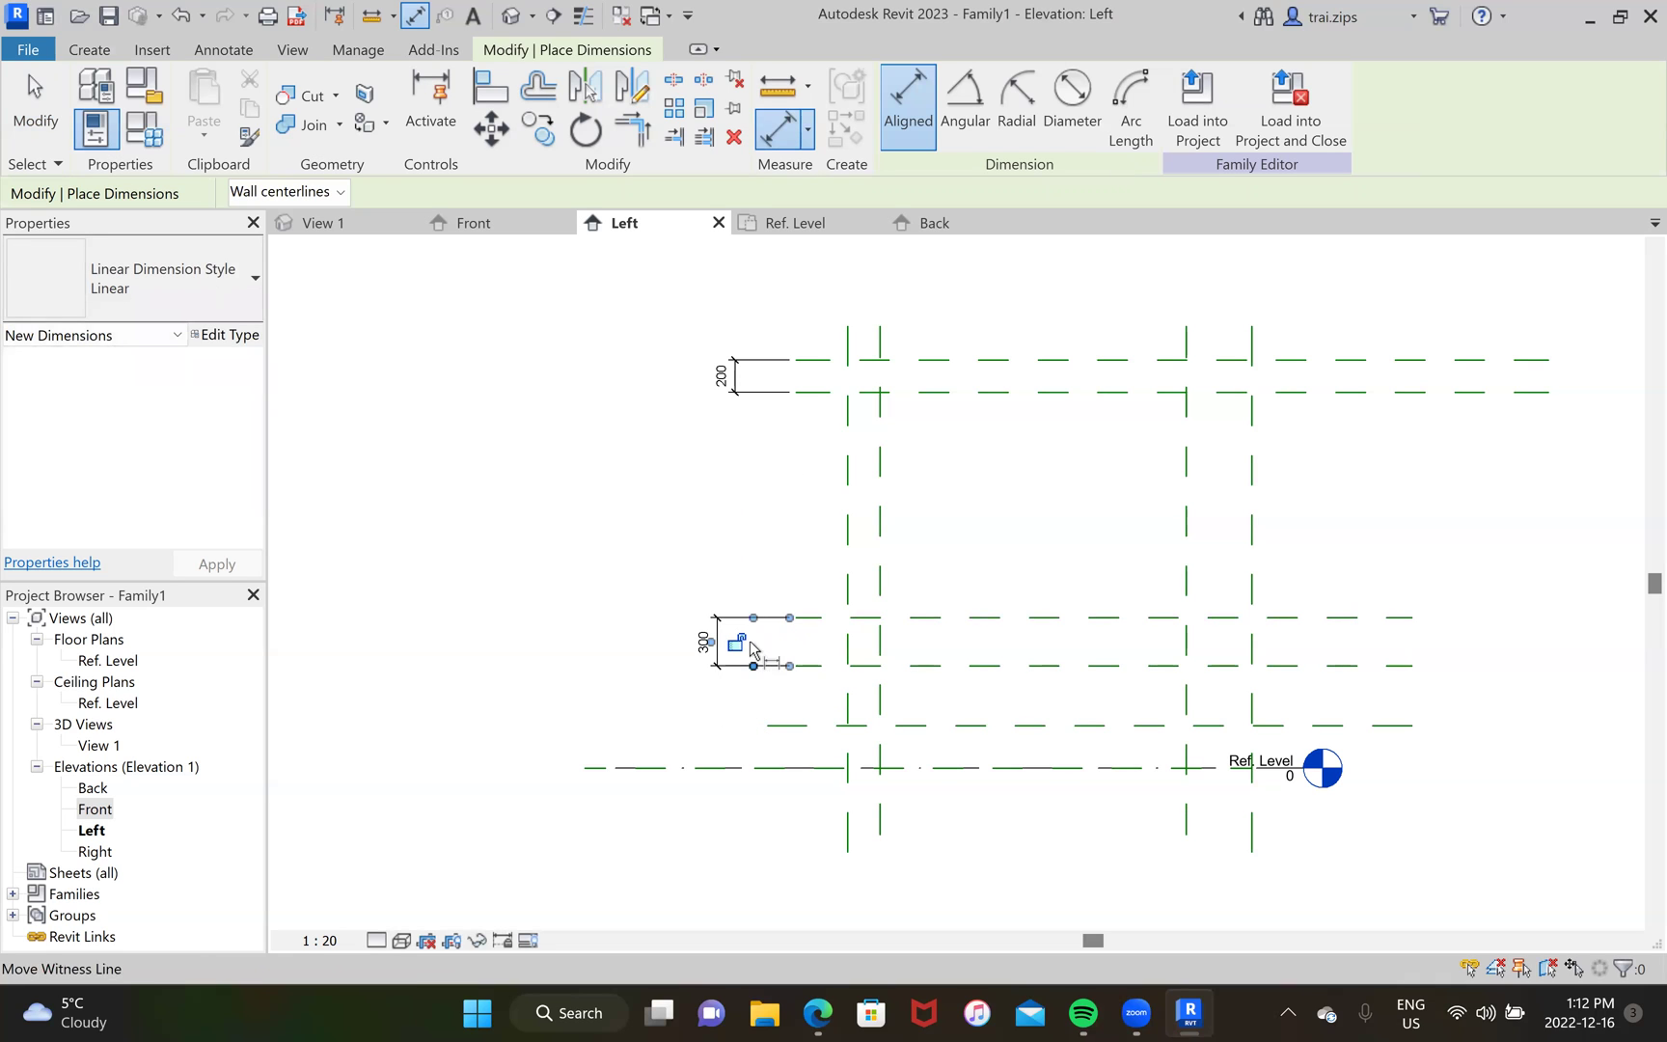
left_click(777, 724)
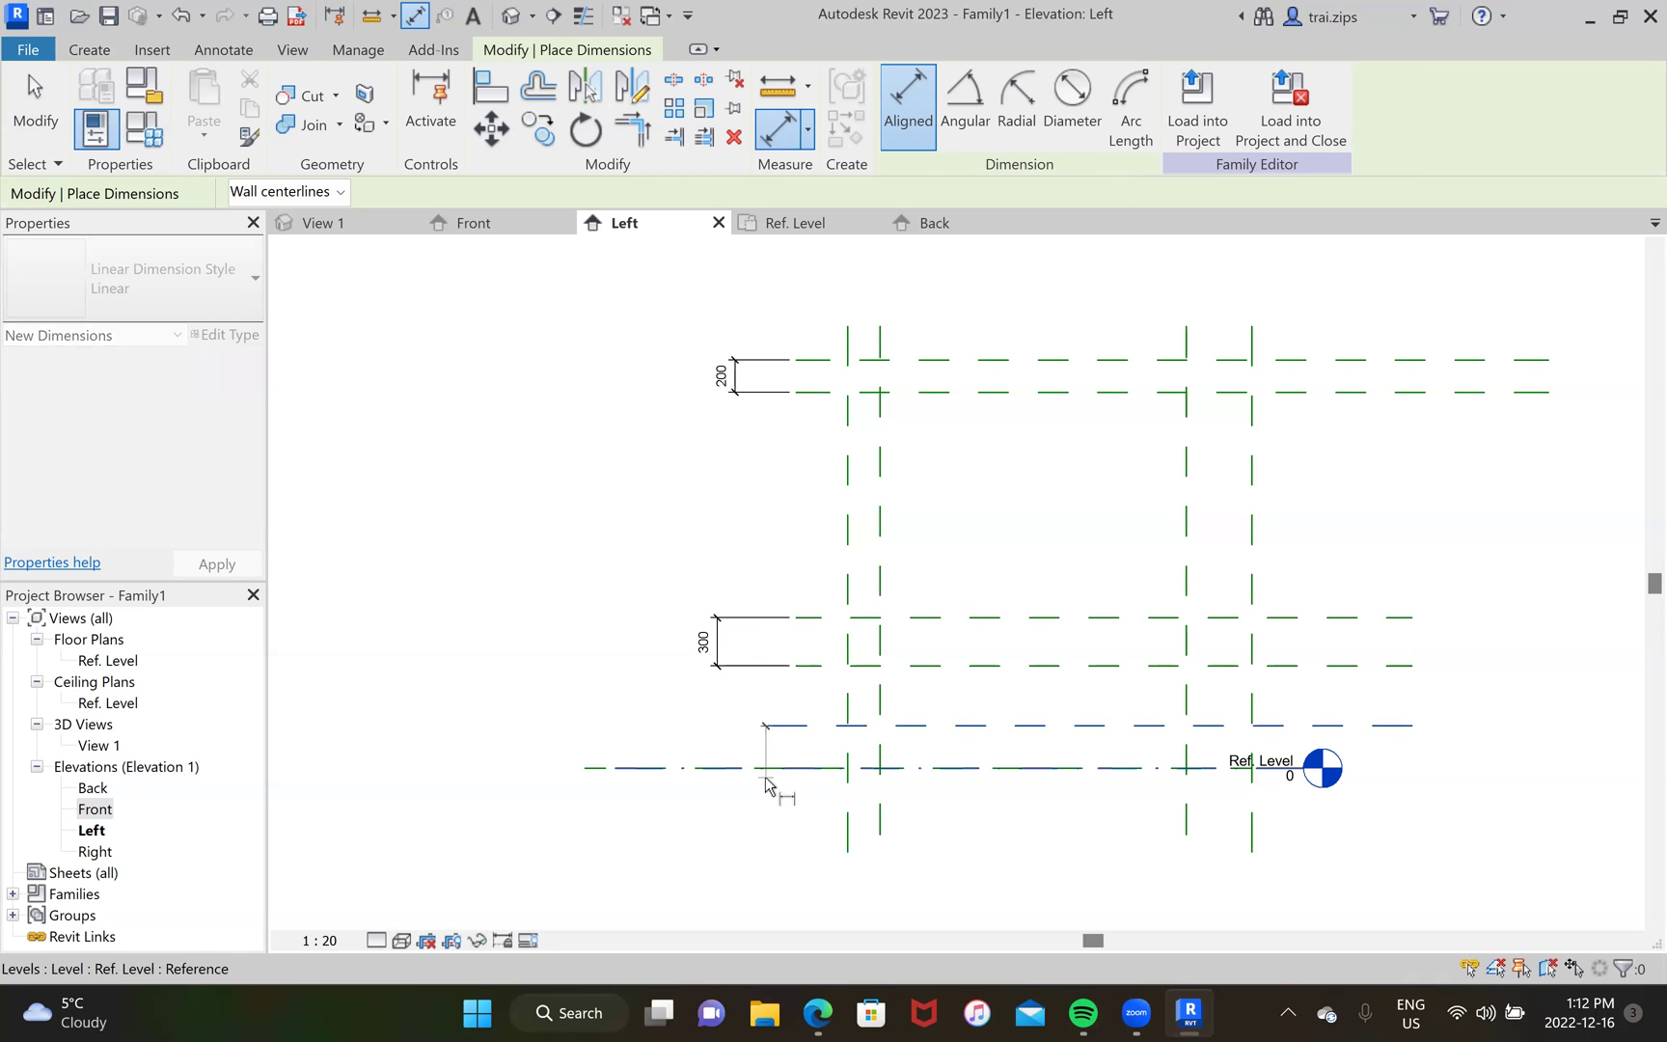
left_click(767, 772)
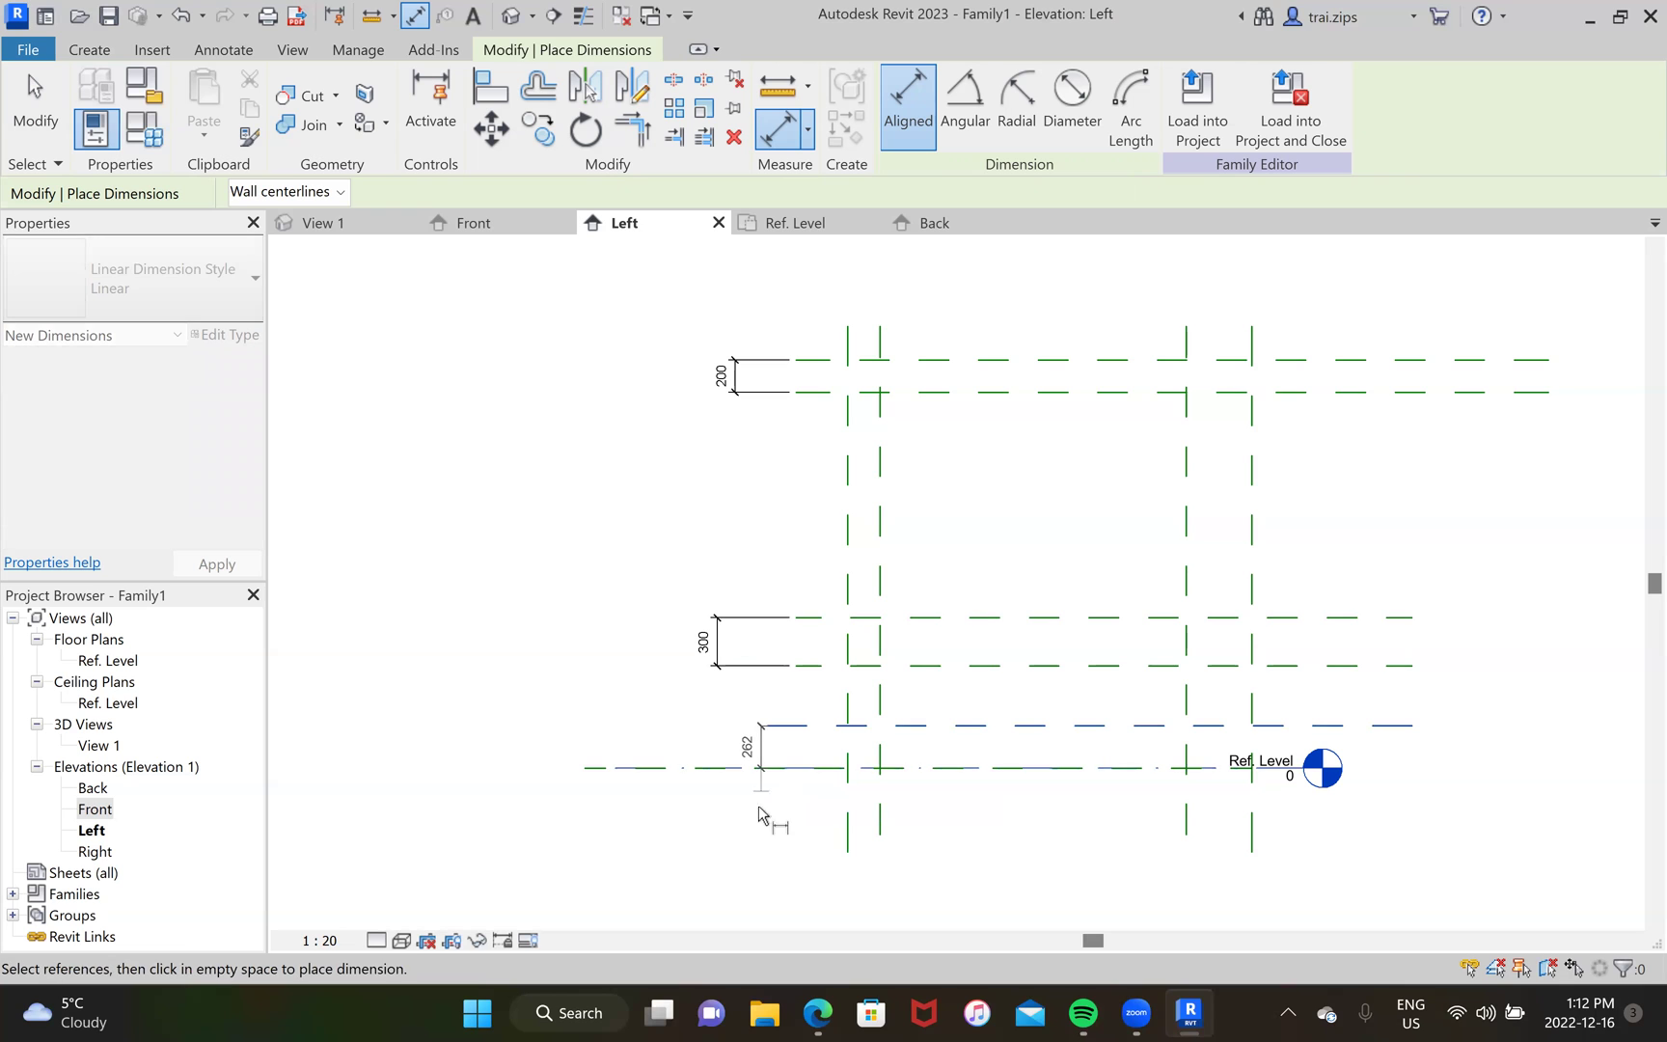
left_click(716, 835)
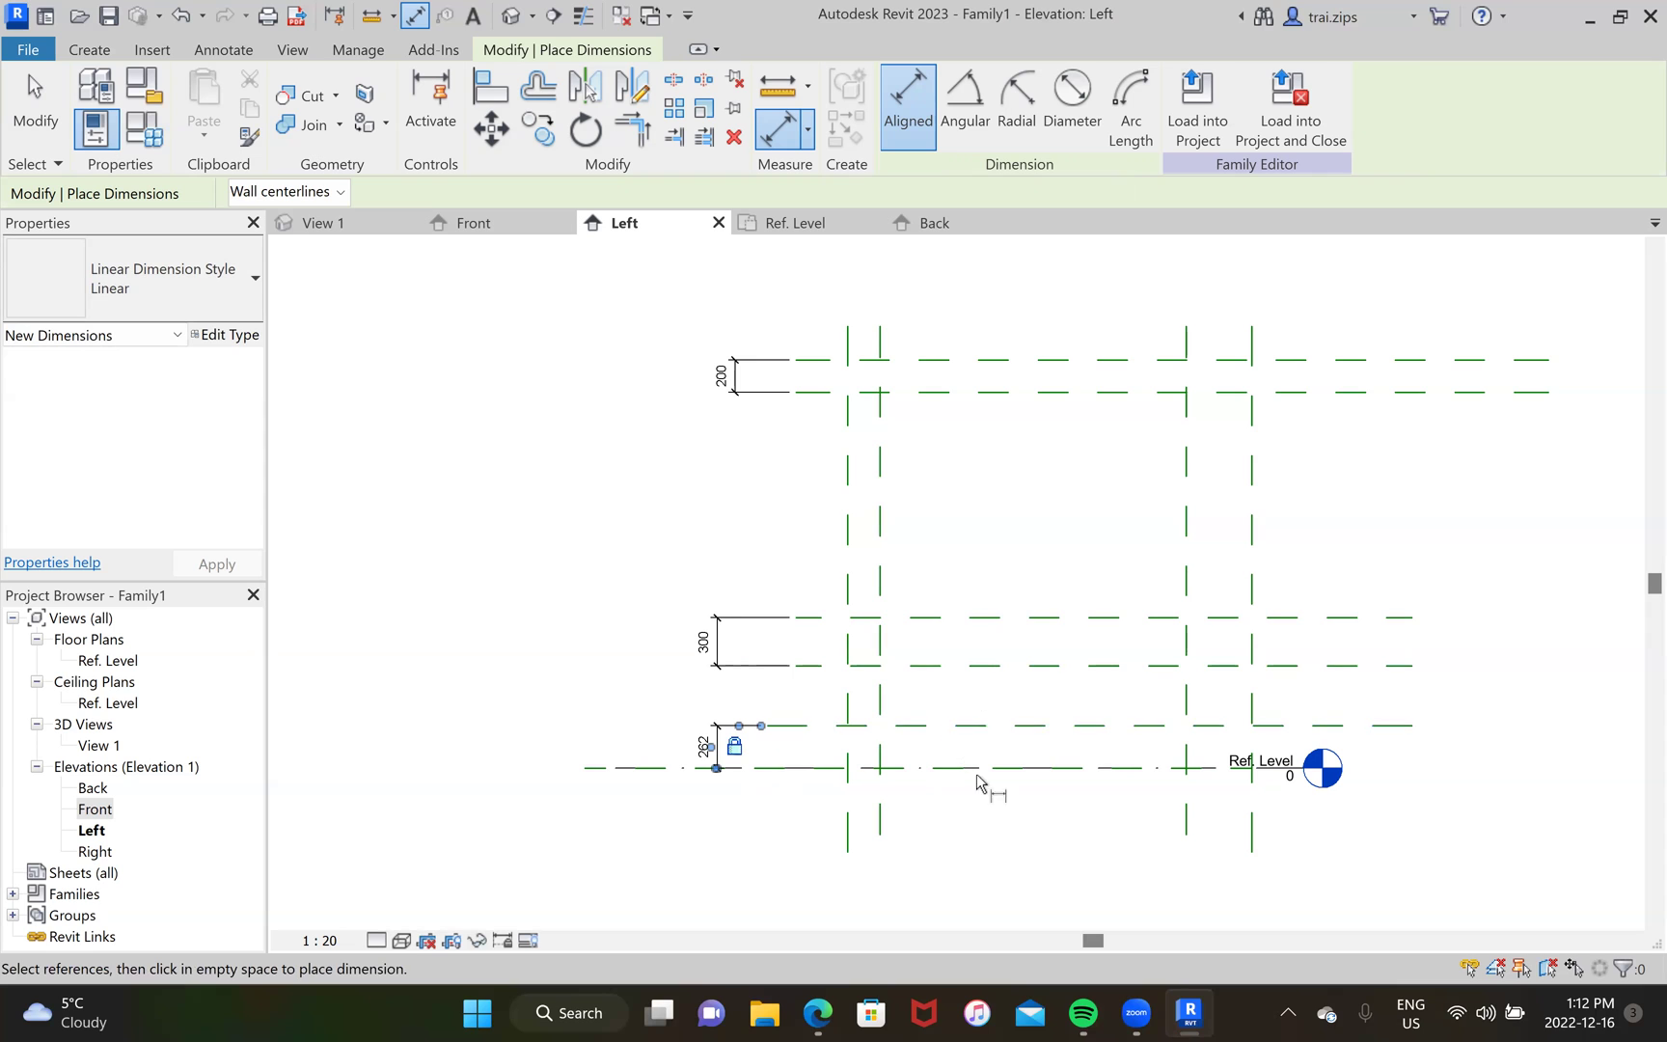
Step: Add the 408 and 200 dimensions above the frame and the 1400 inner height
left_click(1188, 346)
left_click(1253, 345)
left_click(1292, 280)
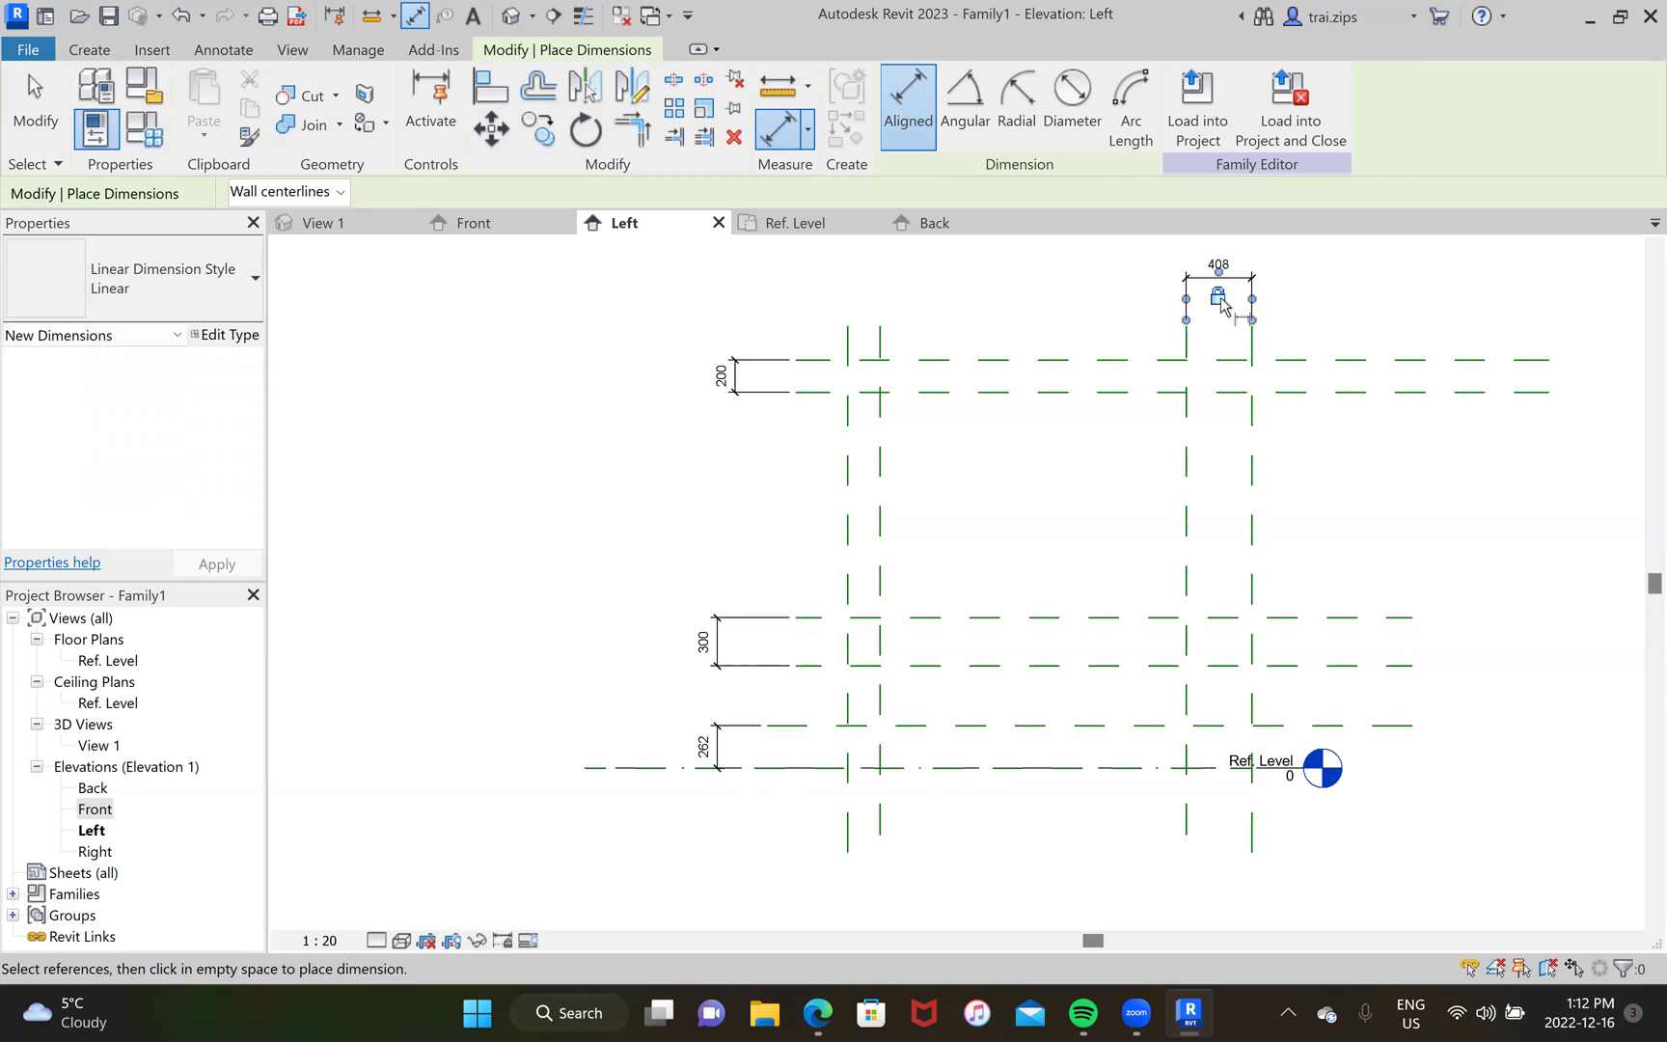
left_click(849, 347)
left_click(881, 352)
left_click(976, 287)
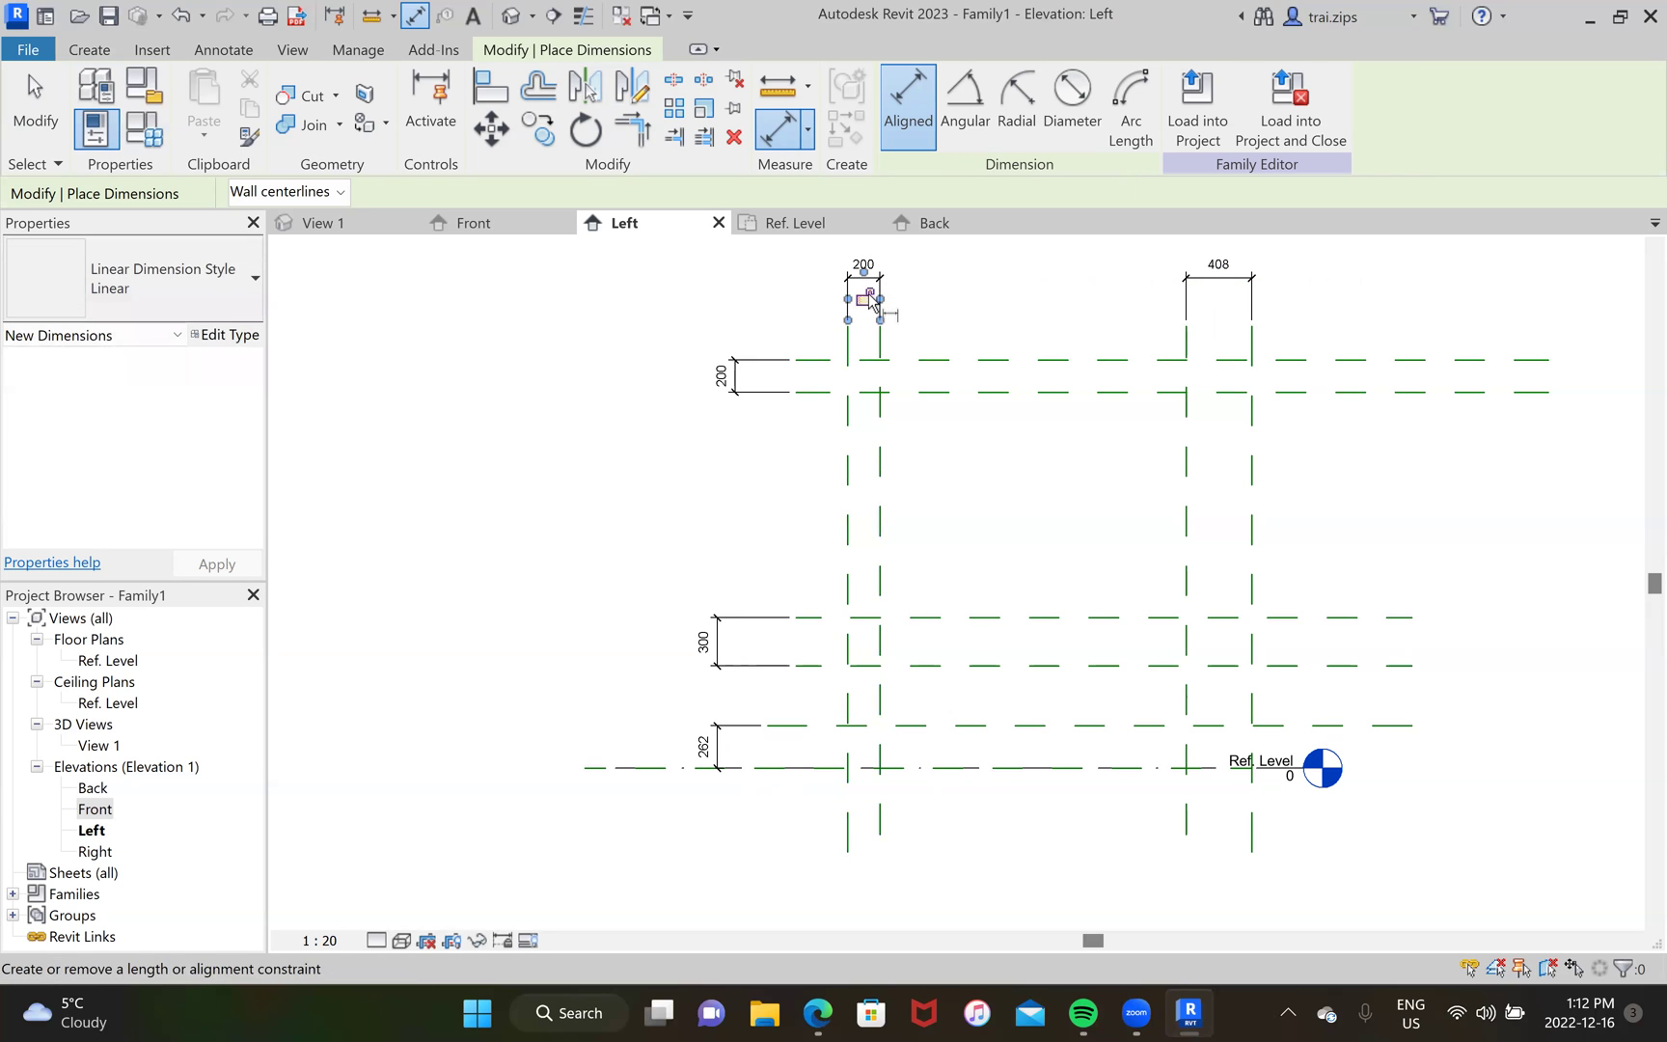
left_click(1046, 395)
left_click(1042, 622)
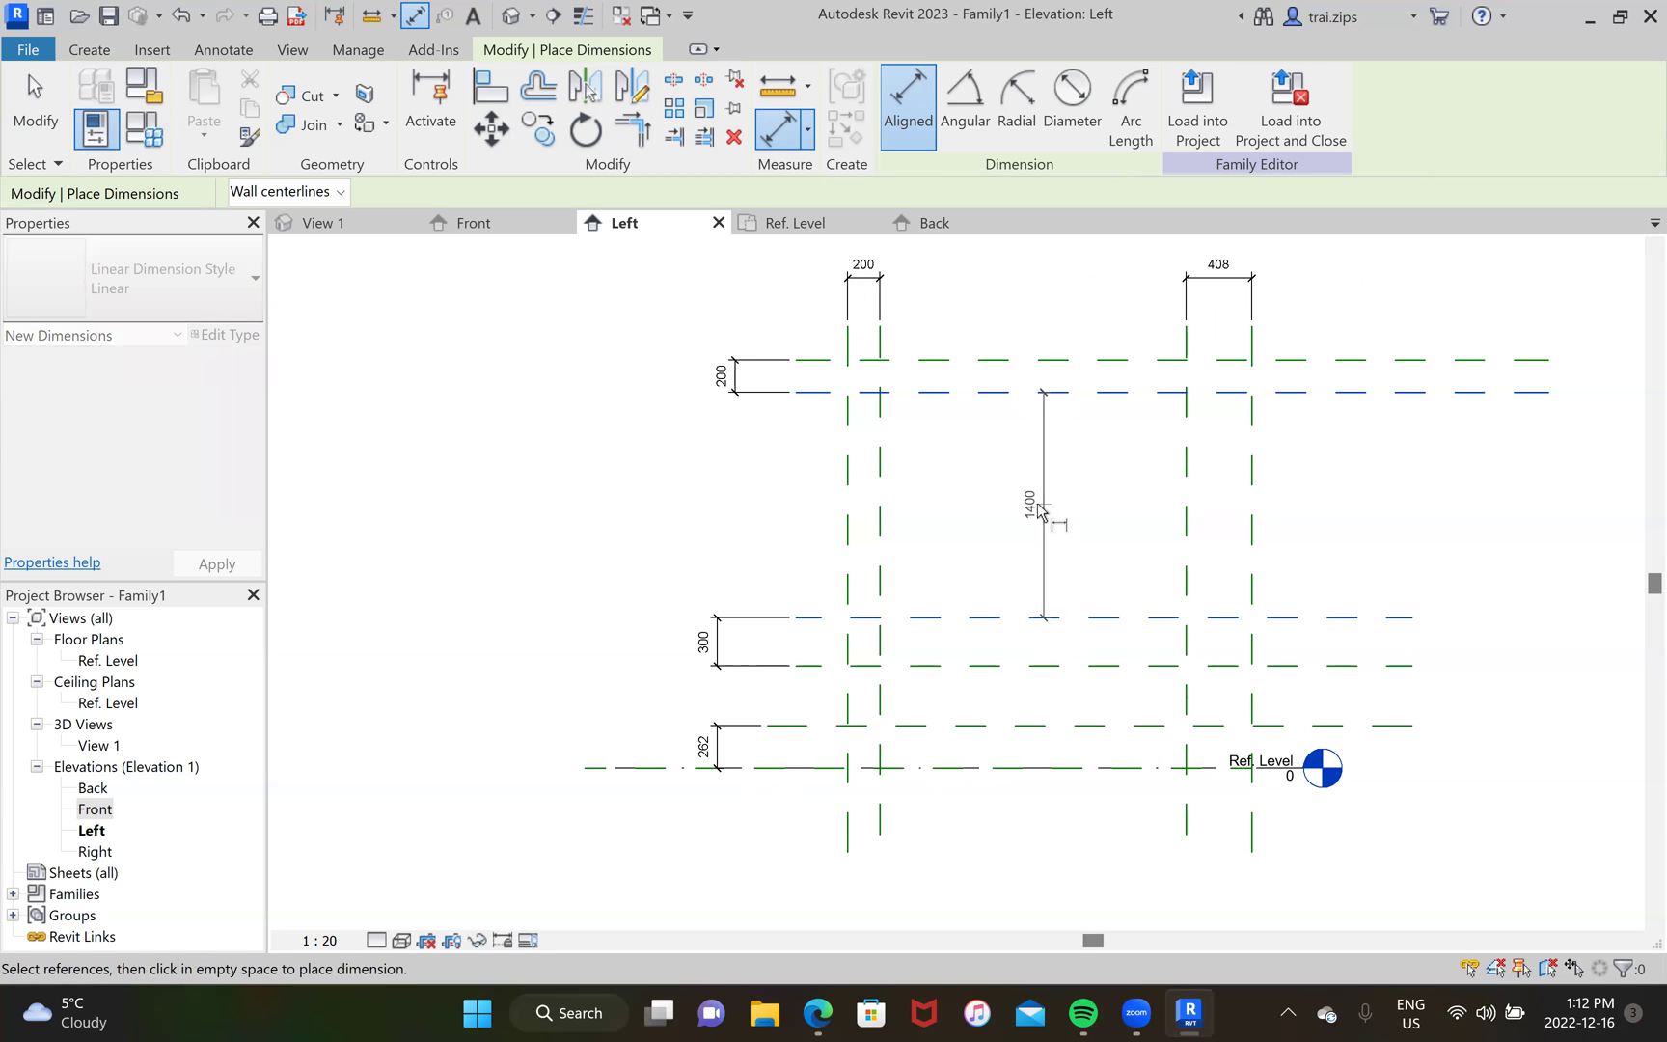
left_click(1051, 516)
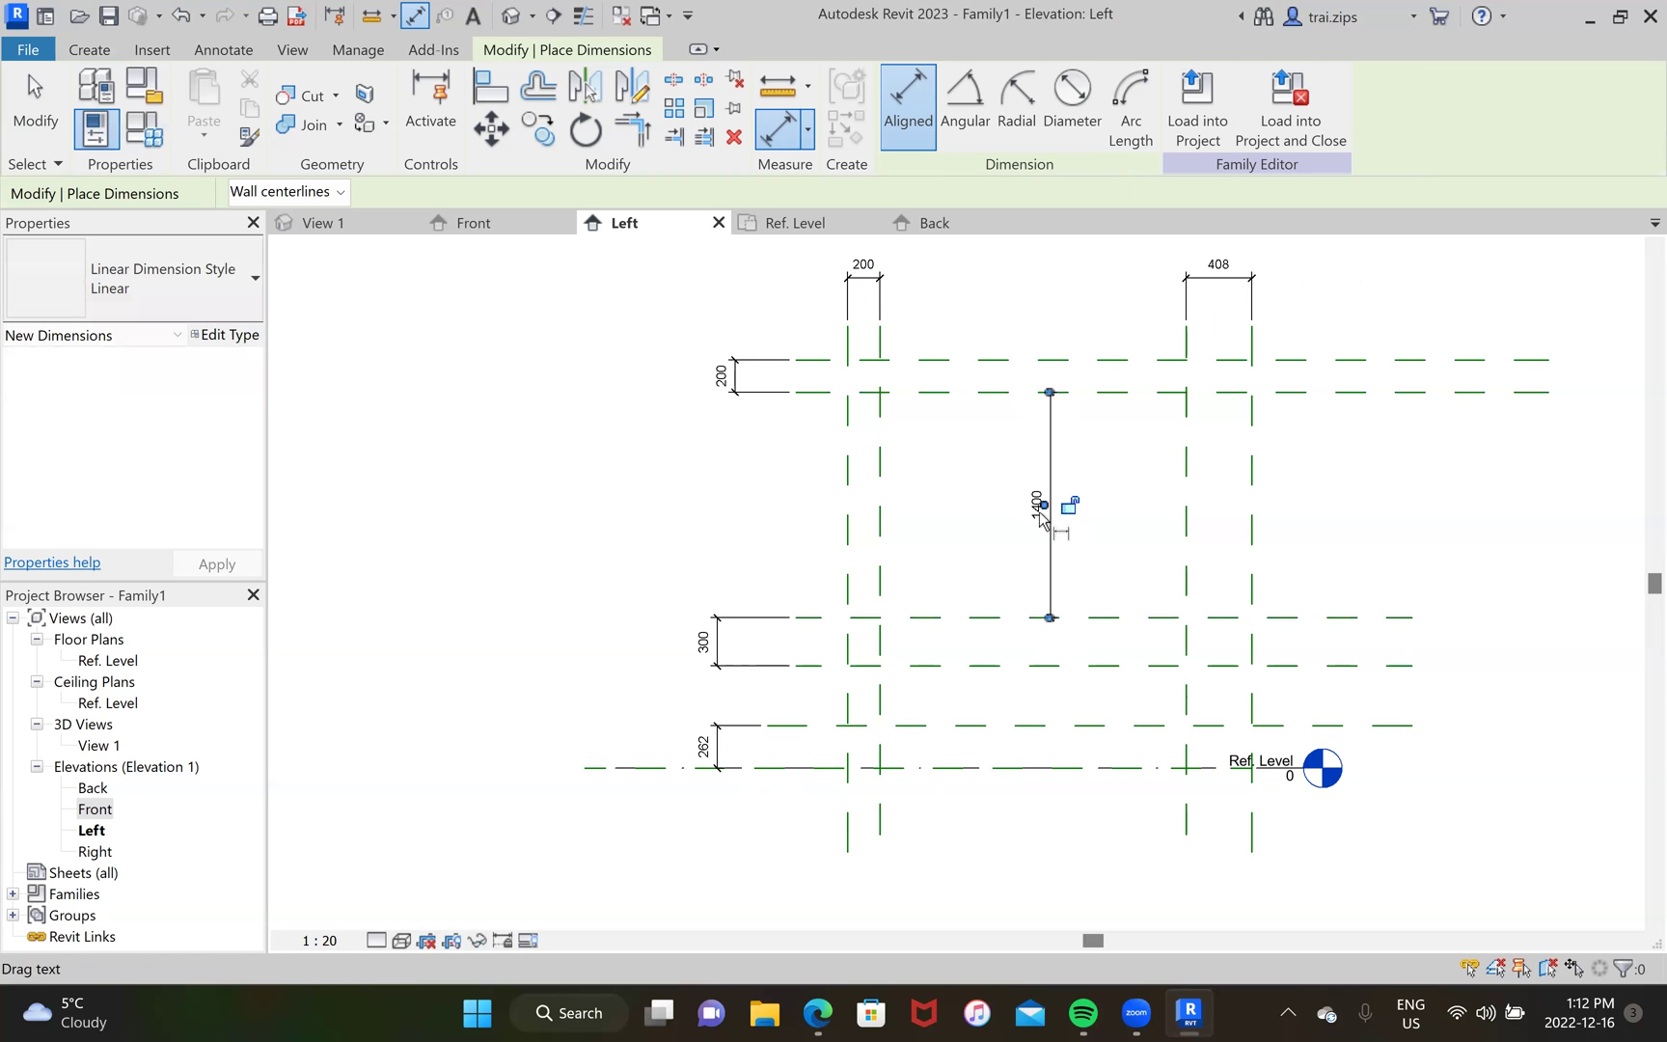
Step: Add the 371 gap dimension and the overall 2508 width dimension, locked
left_click(1022, 664)
left_click(1025, 725)
left_click(1030, 697)
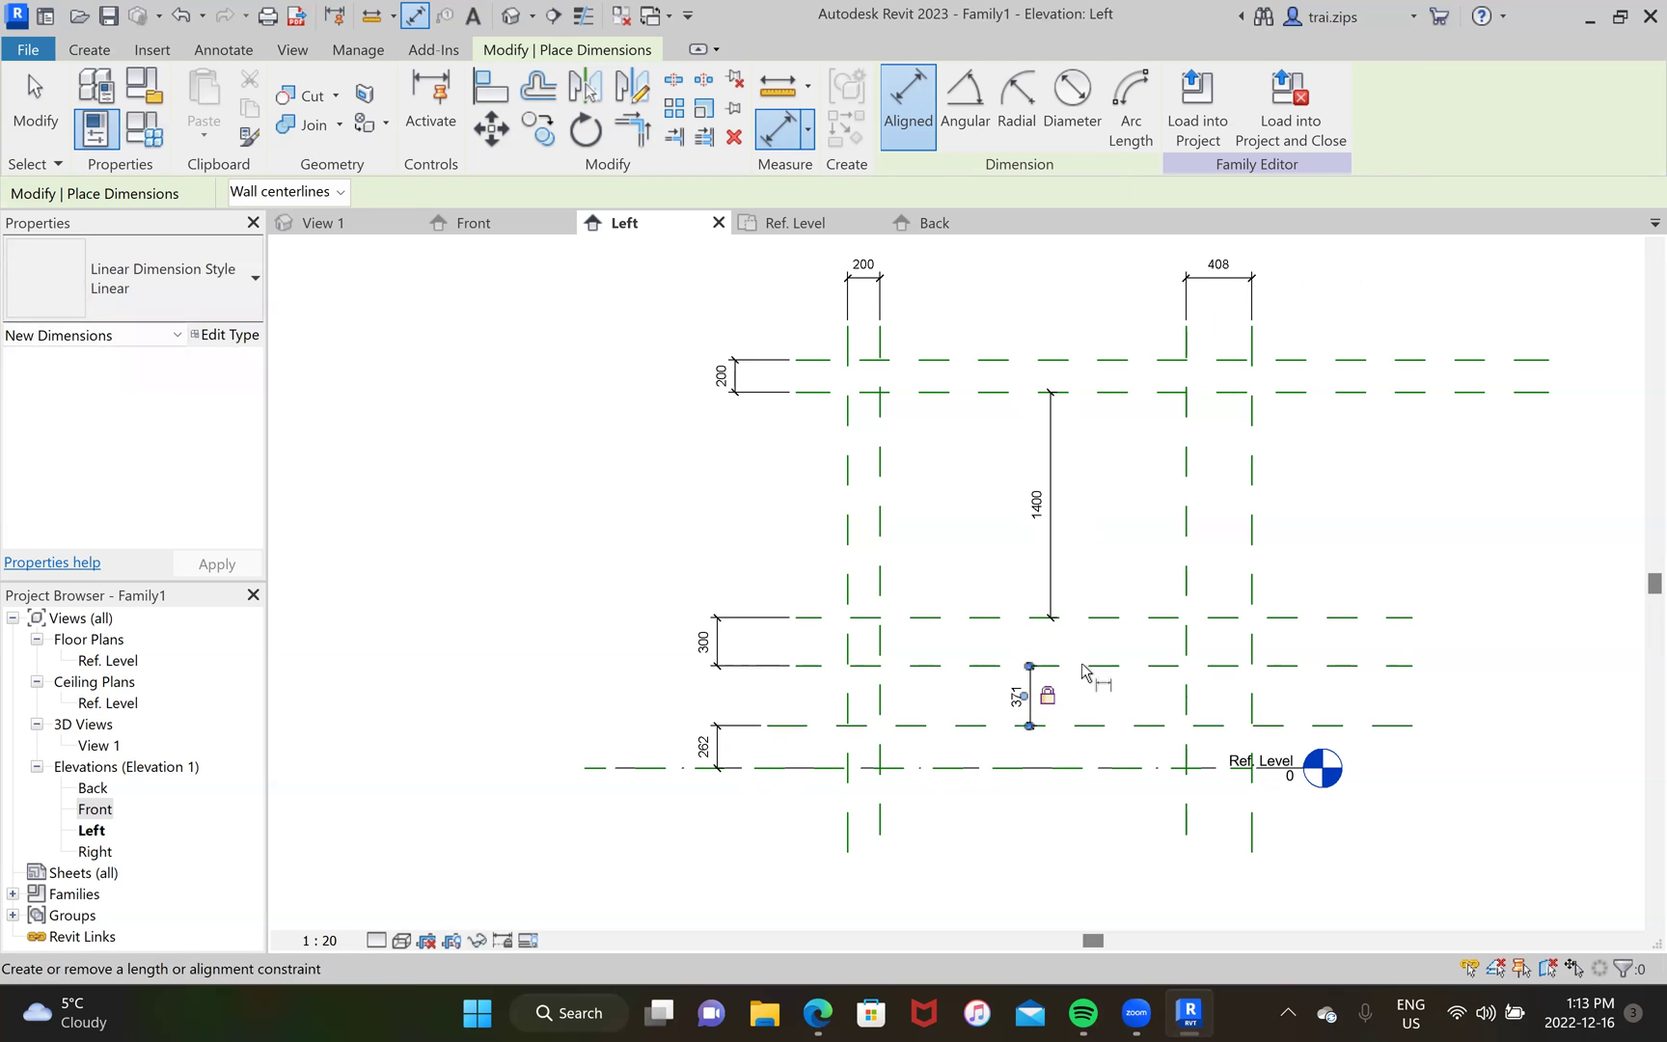
left_click(849, 828)
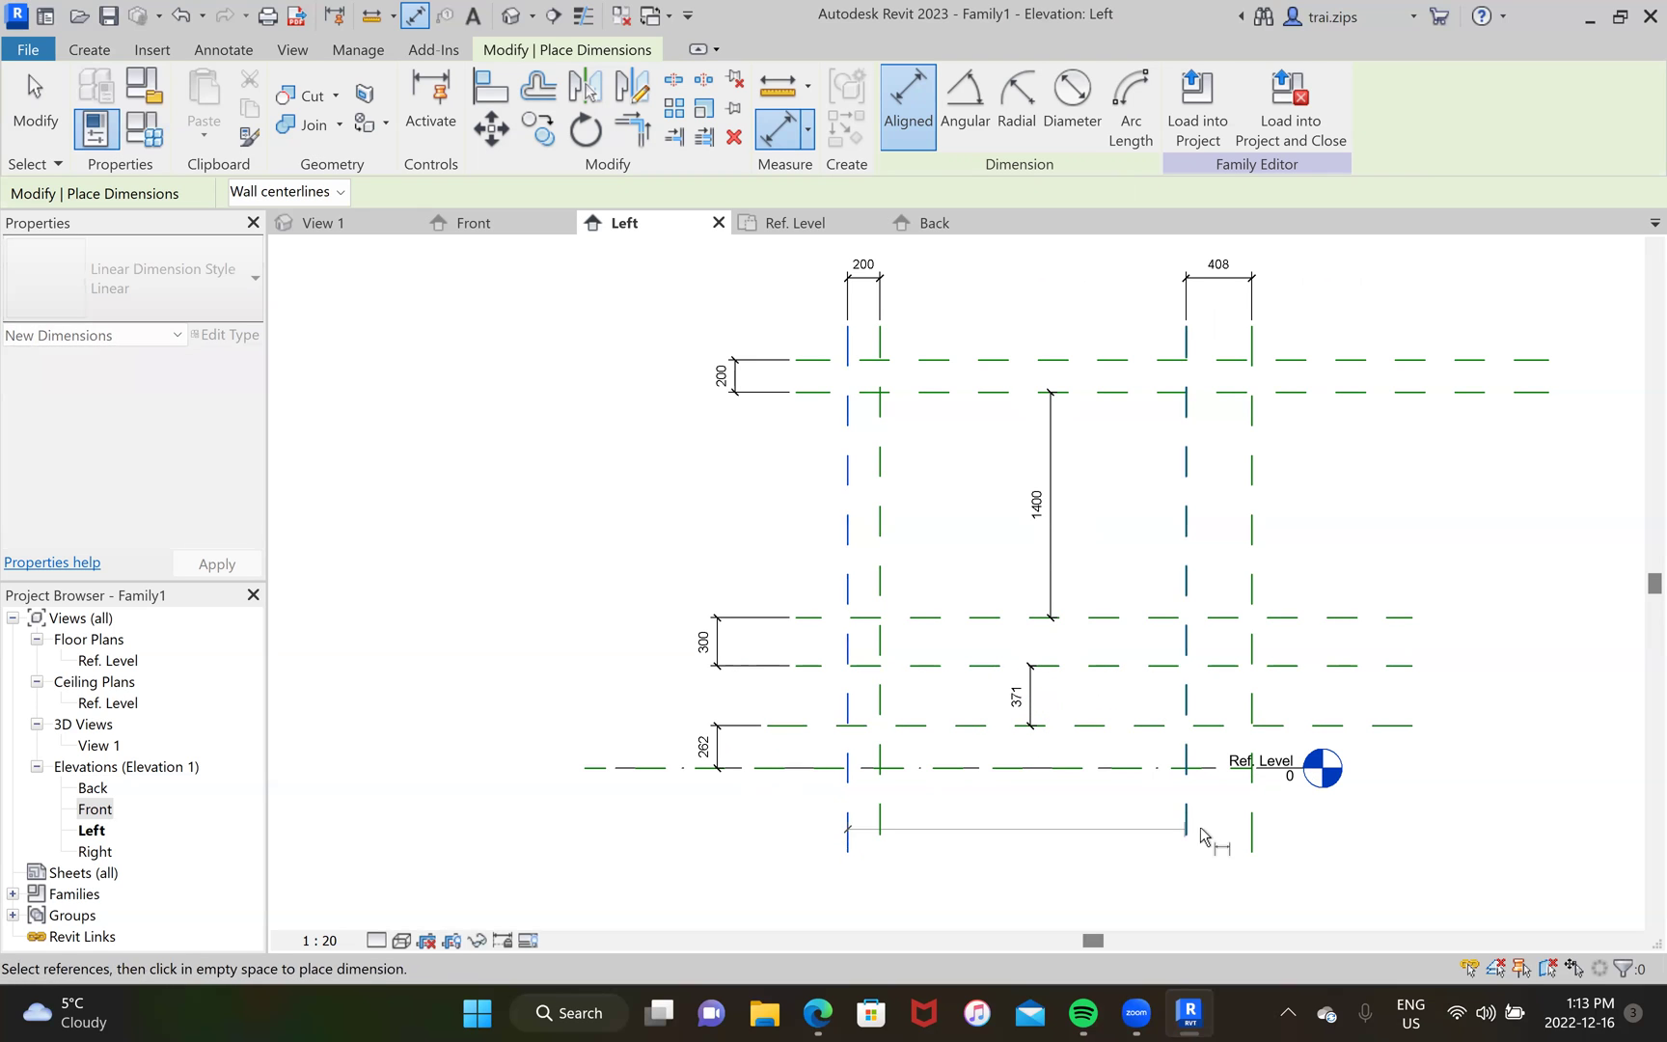
left_click(1251, 829)
left_click(1107, 858)
left_click(1051, 870)
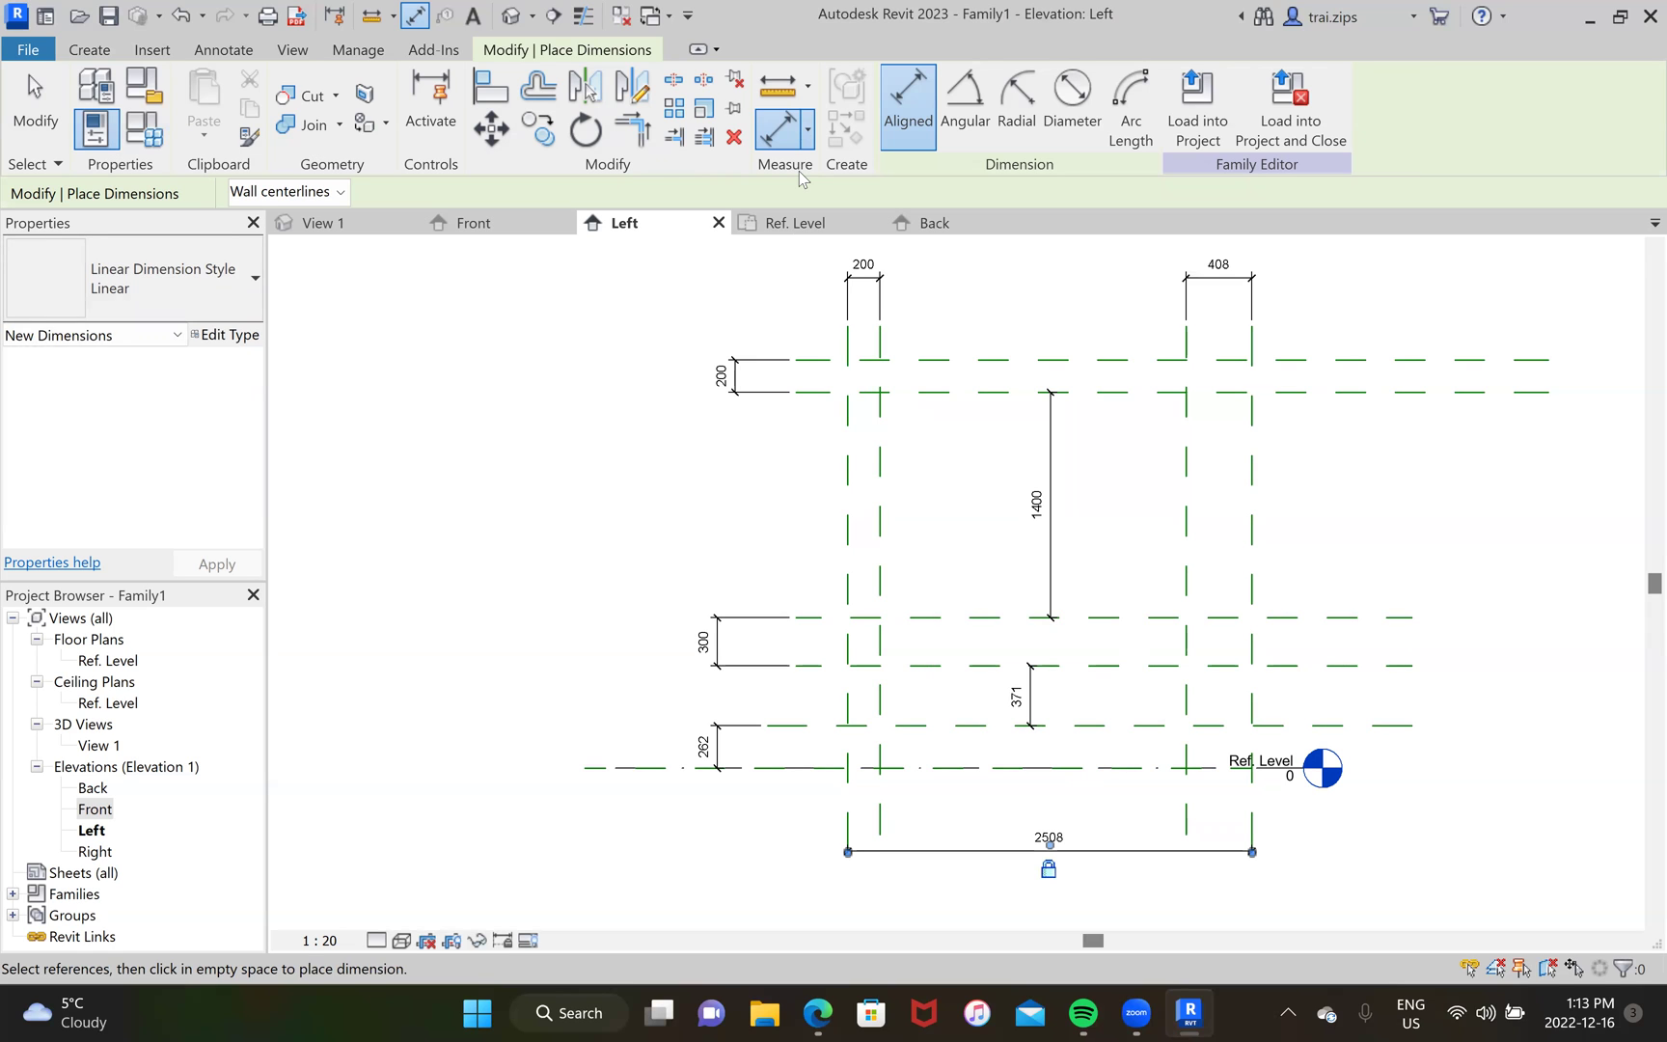
key("Escape")
key("Escape")
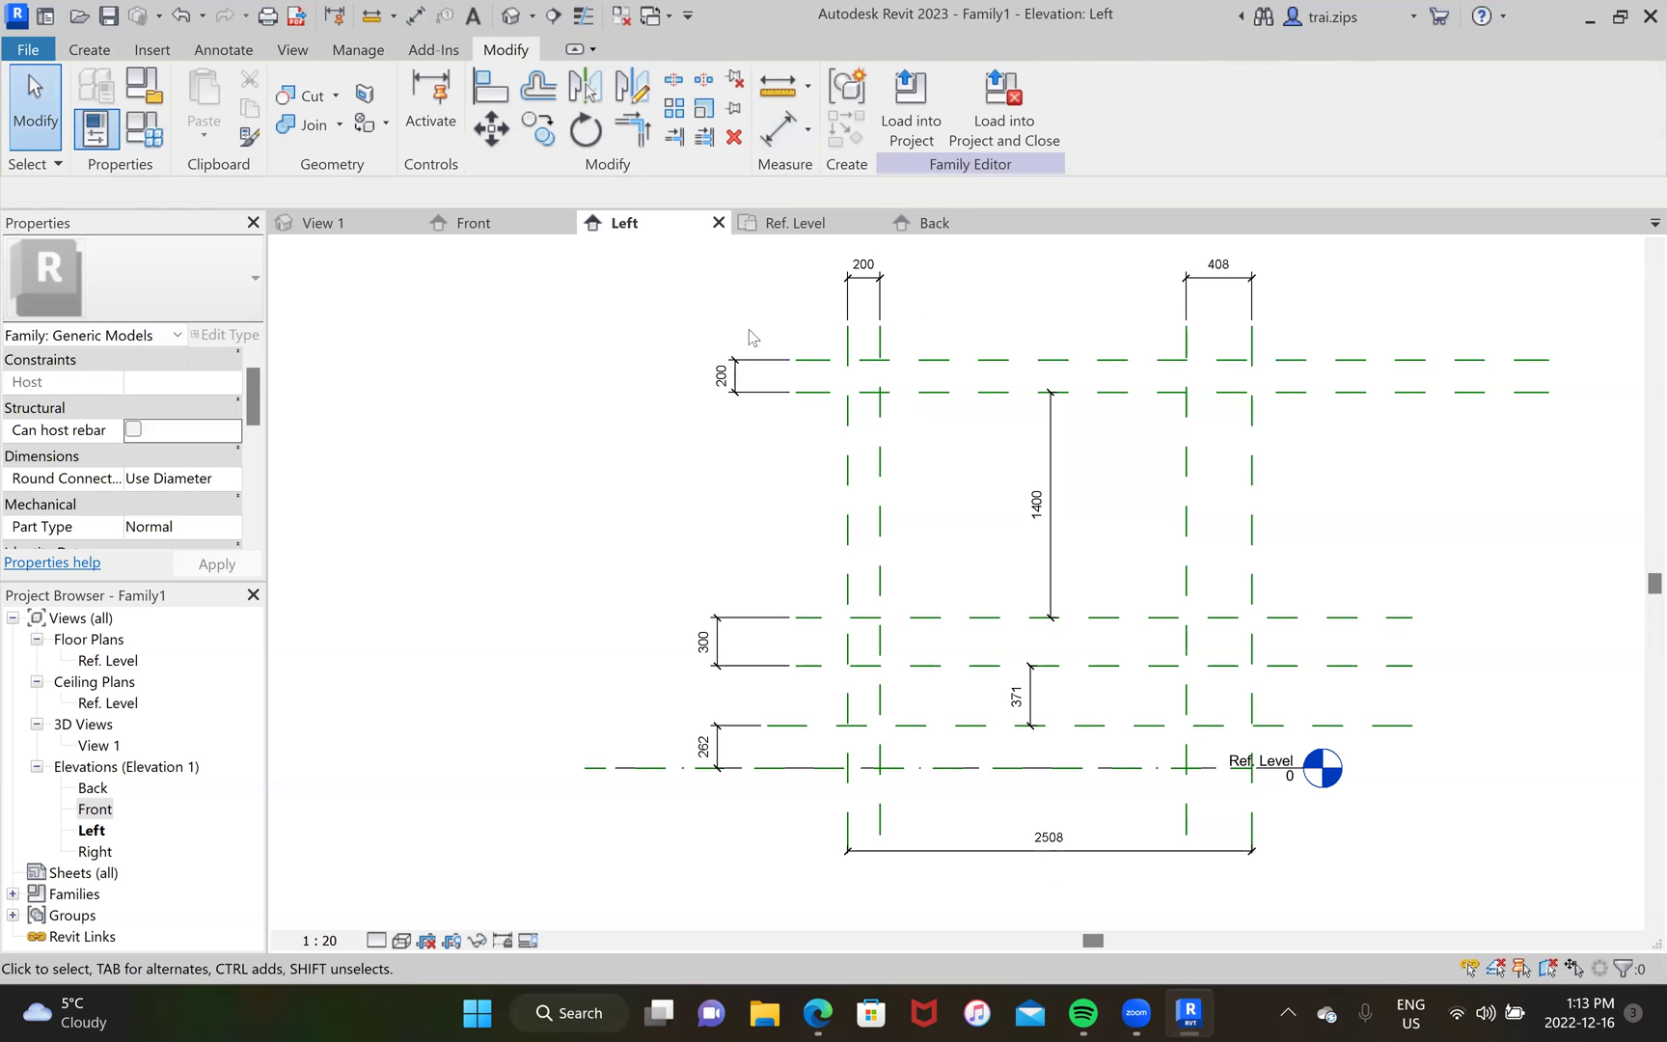
Step: Select the 262, 300, both 200 and the 408 dimensions and create a shared parameter
left_click(716, 740)
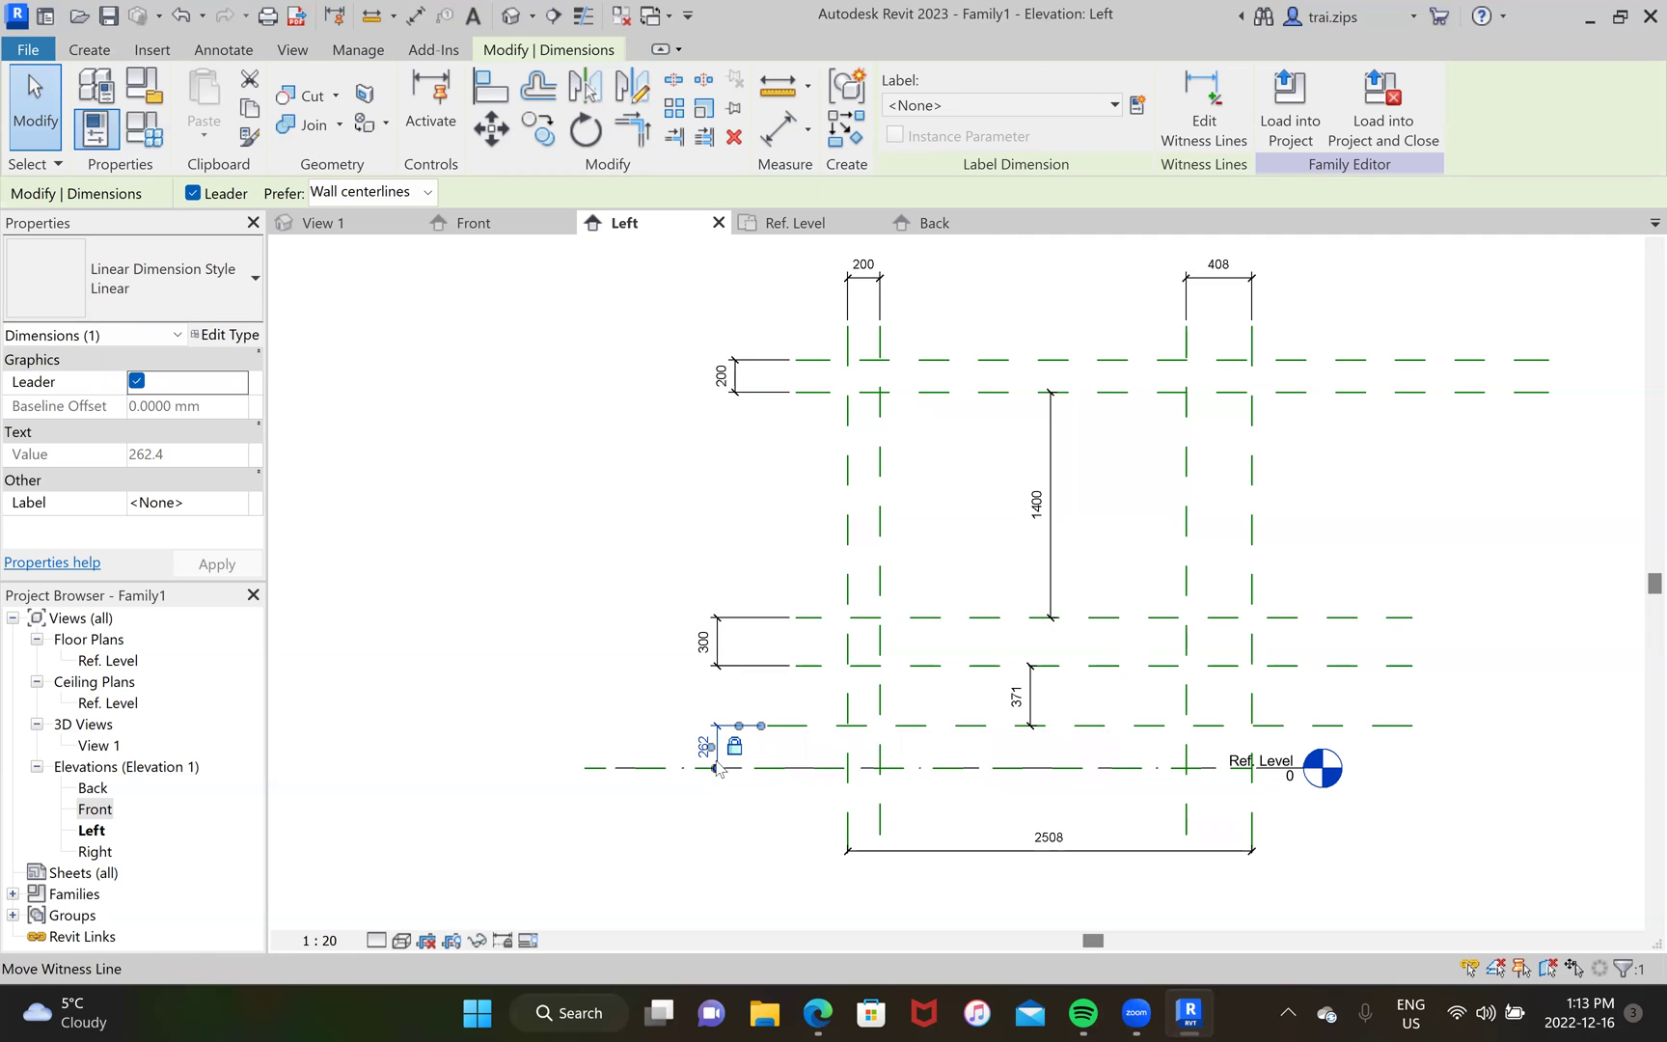
left_click(704, 642, "ctrl")
left_click(725, 374, "ctrl")
left_click(863, 272, "ctrl")
left_click(1218, 275, "ctrl")
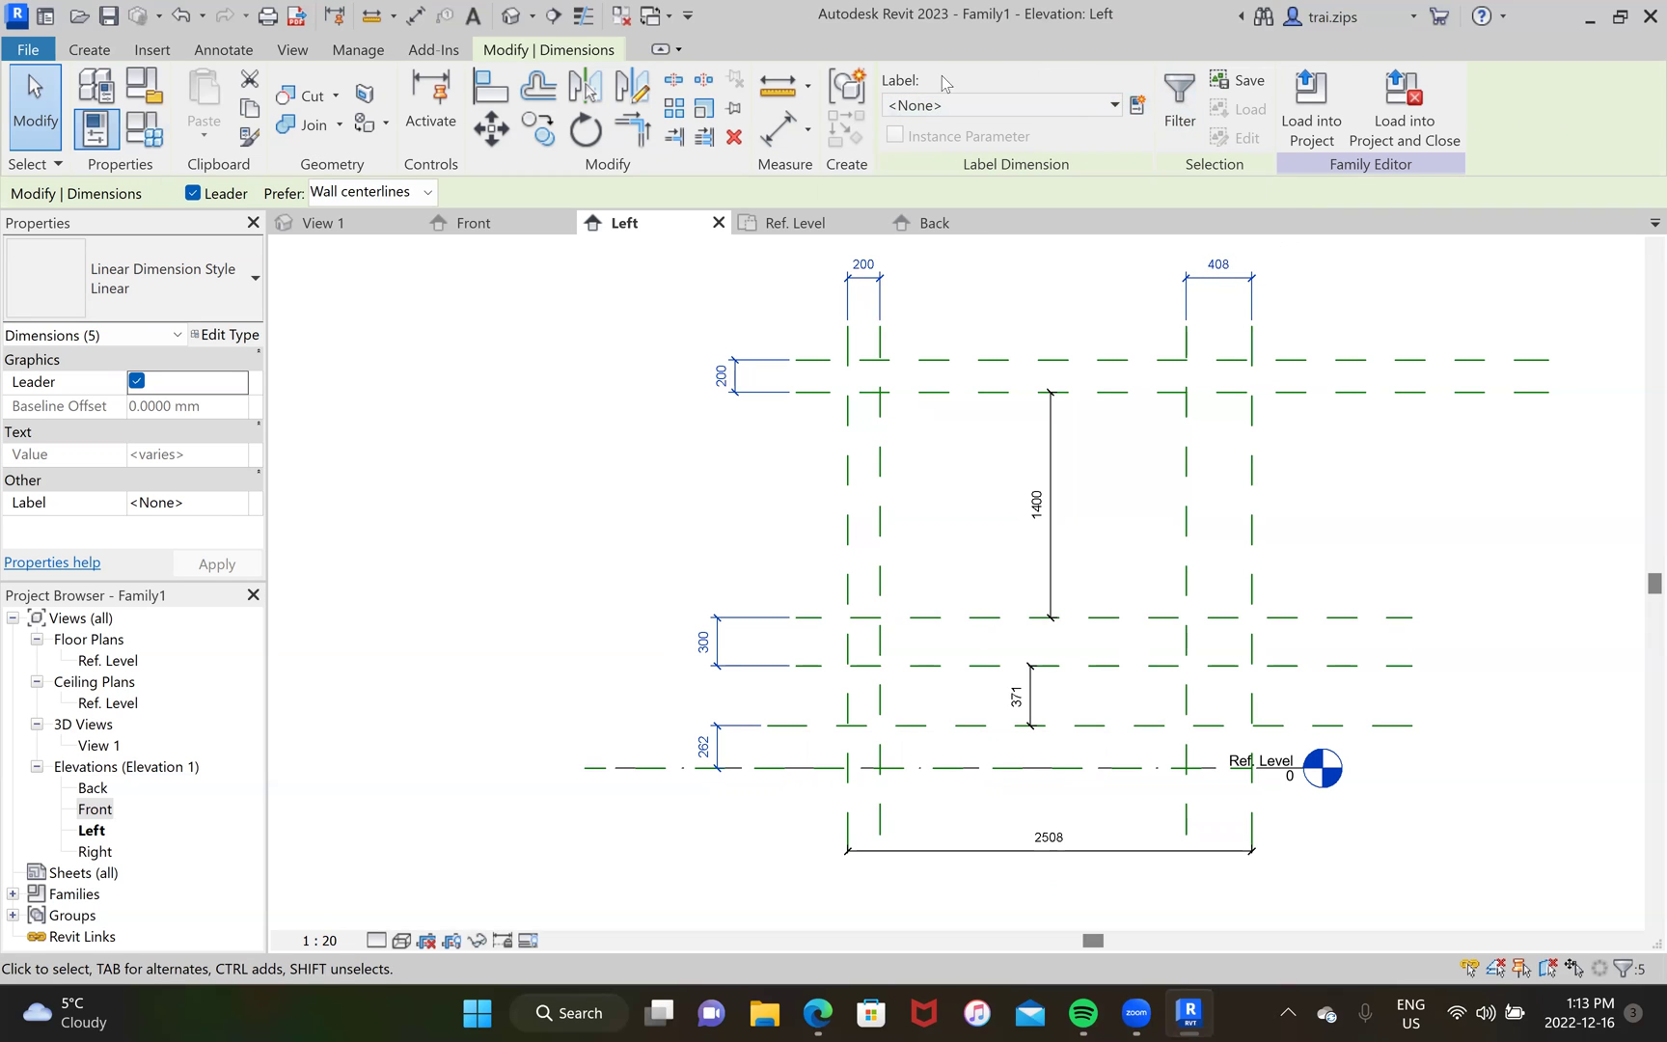
left_click(1137, 106)
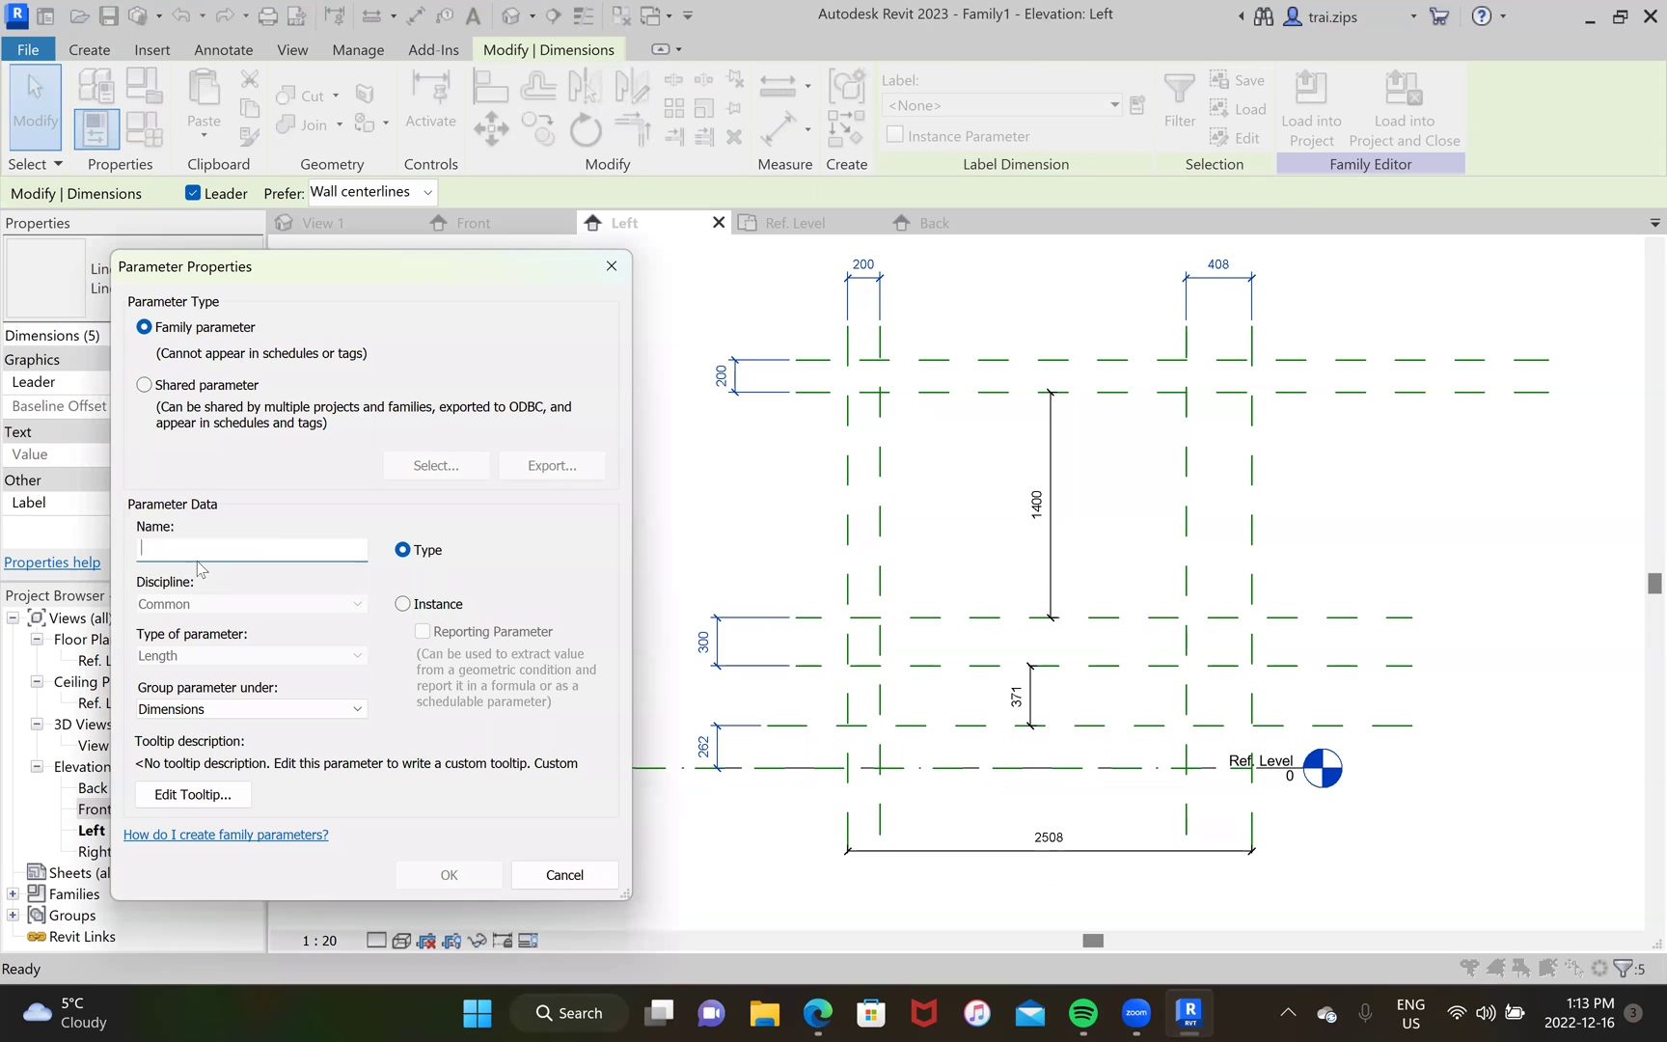
Step: Label the five thickness dimensions Frame Thickness (sd V) and the 2508 dimension Width (sd V)
type("Frame Thickness (sd V")
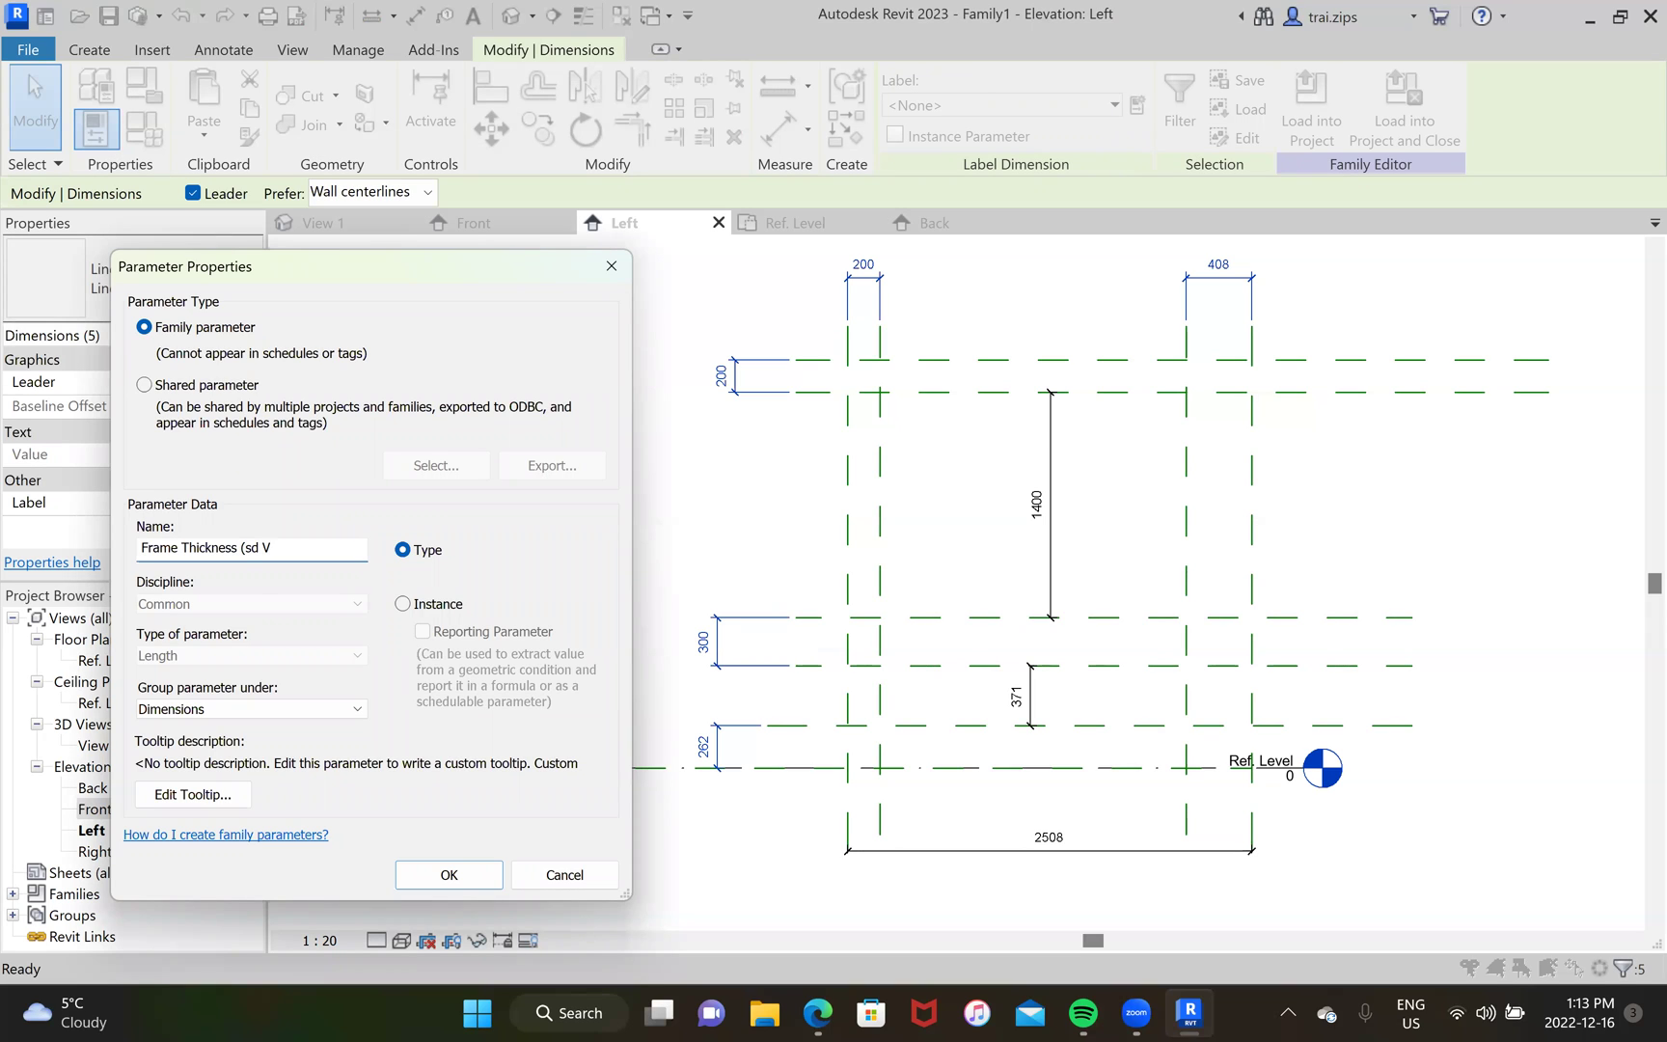
left_click(487, 876)
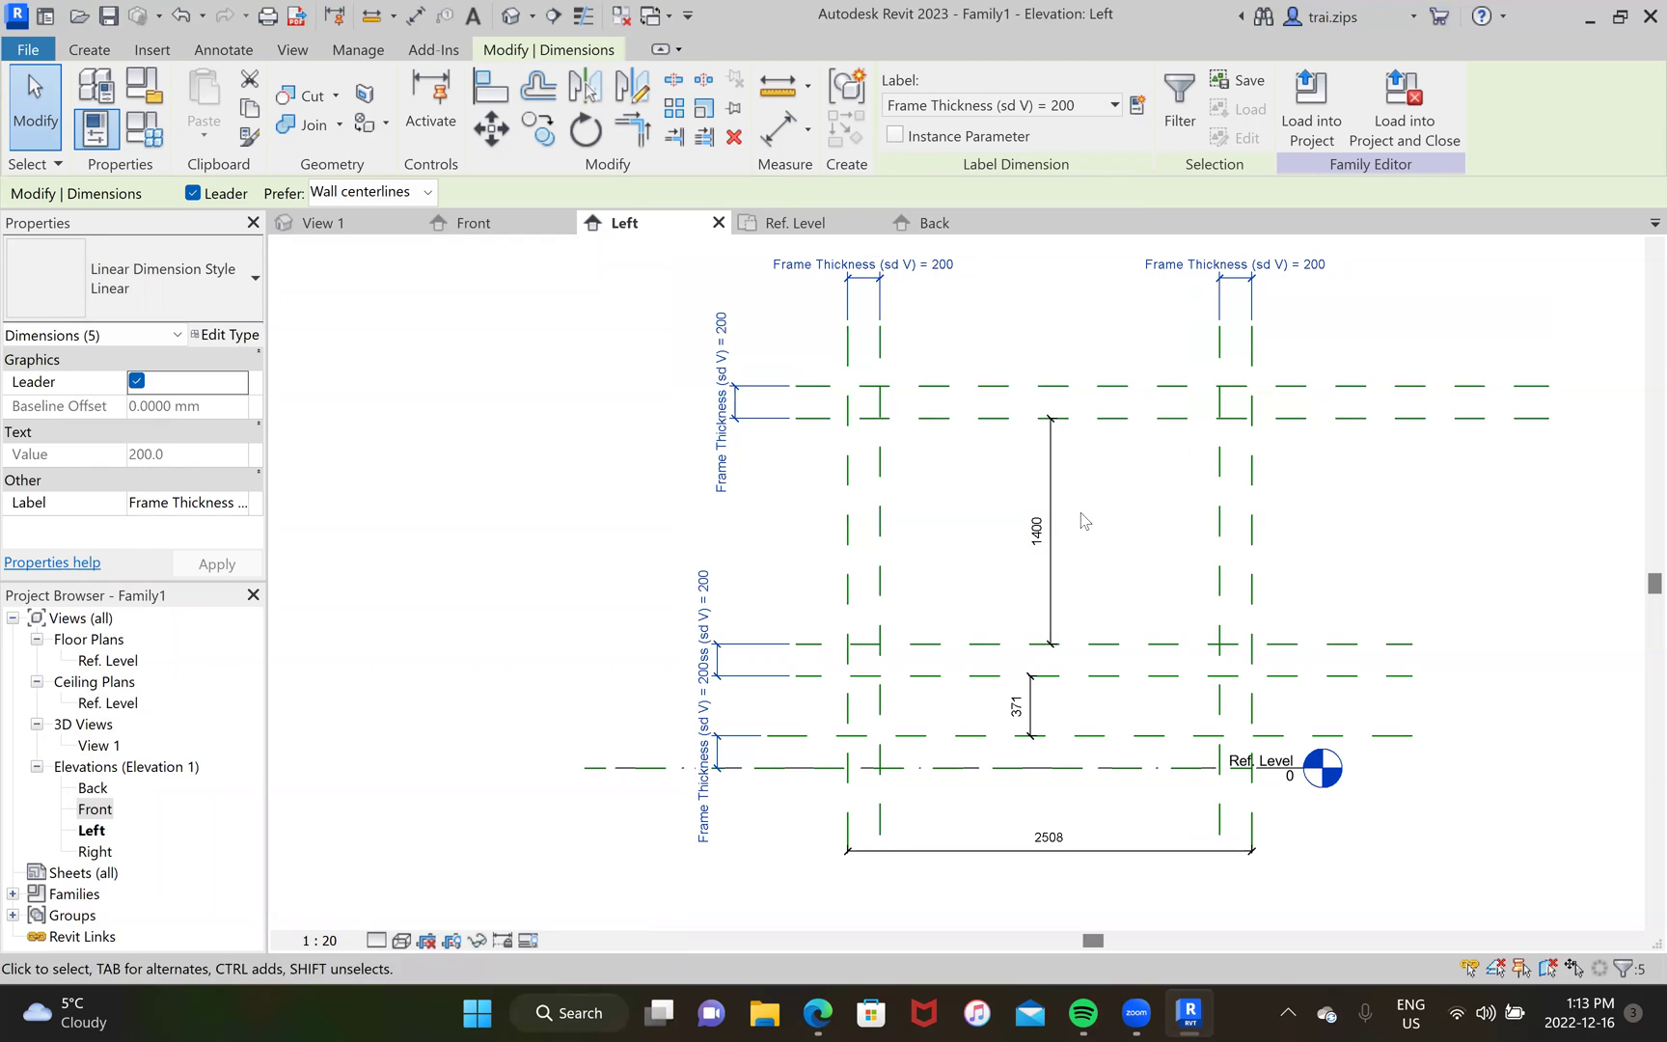
left_click(1054, 849)
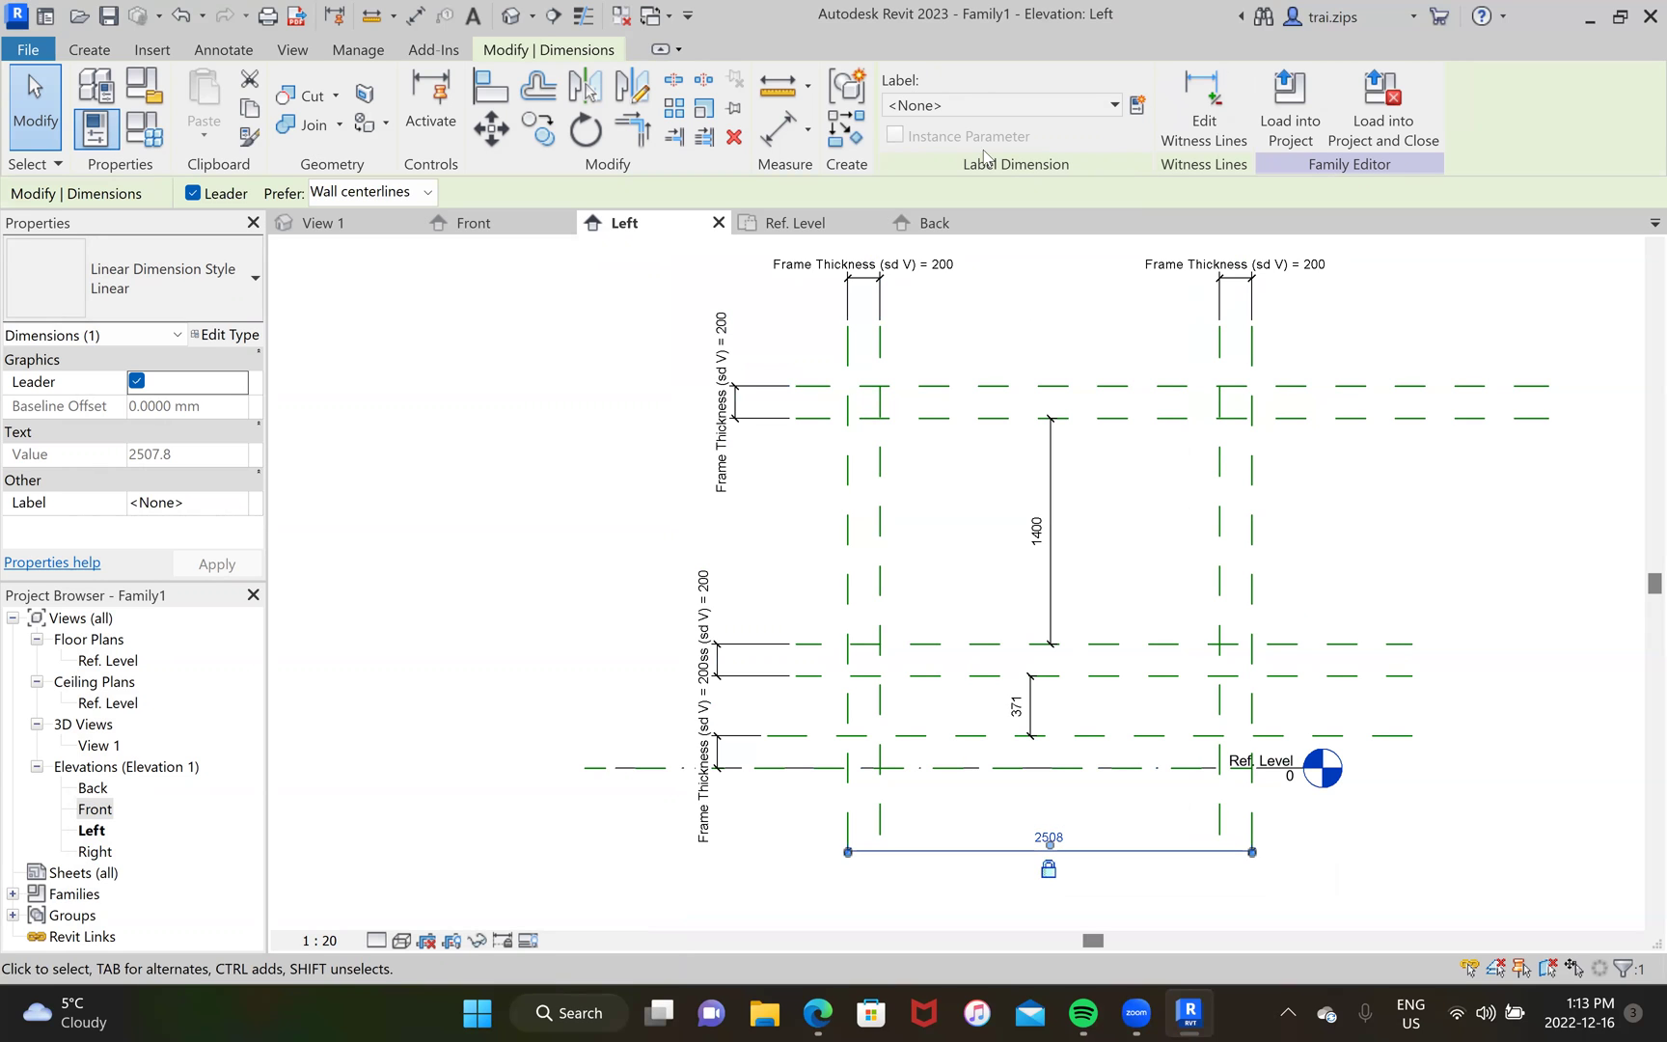
left_click(1144, 110)
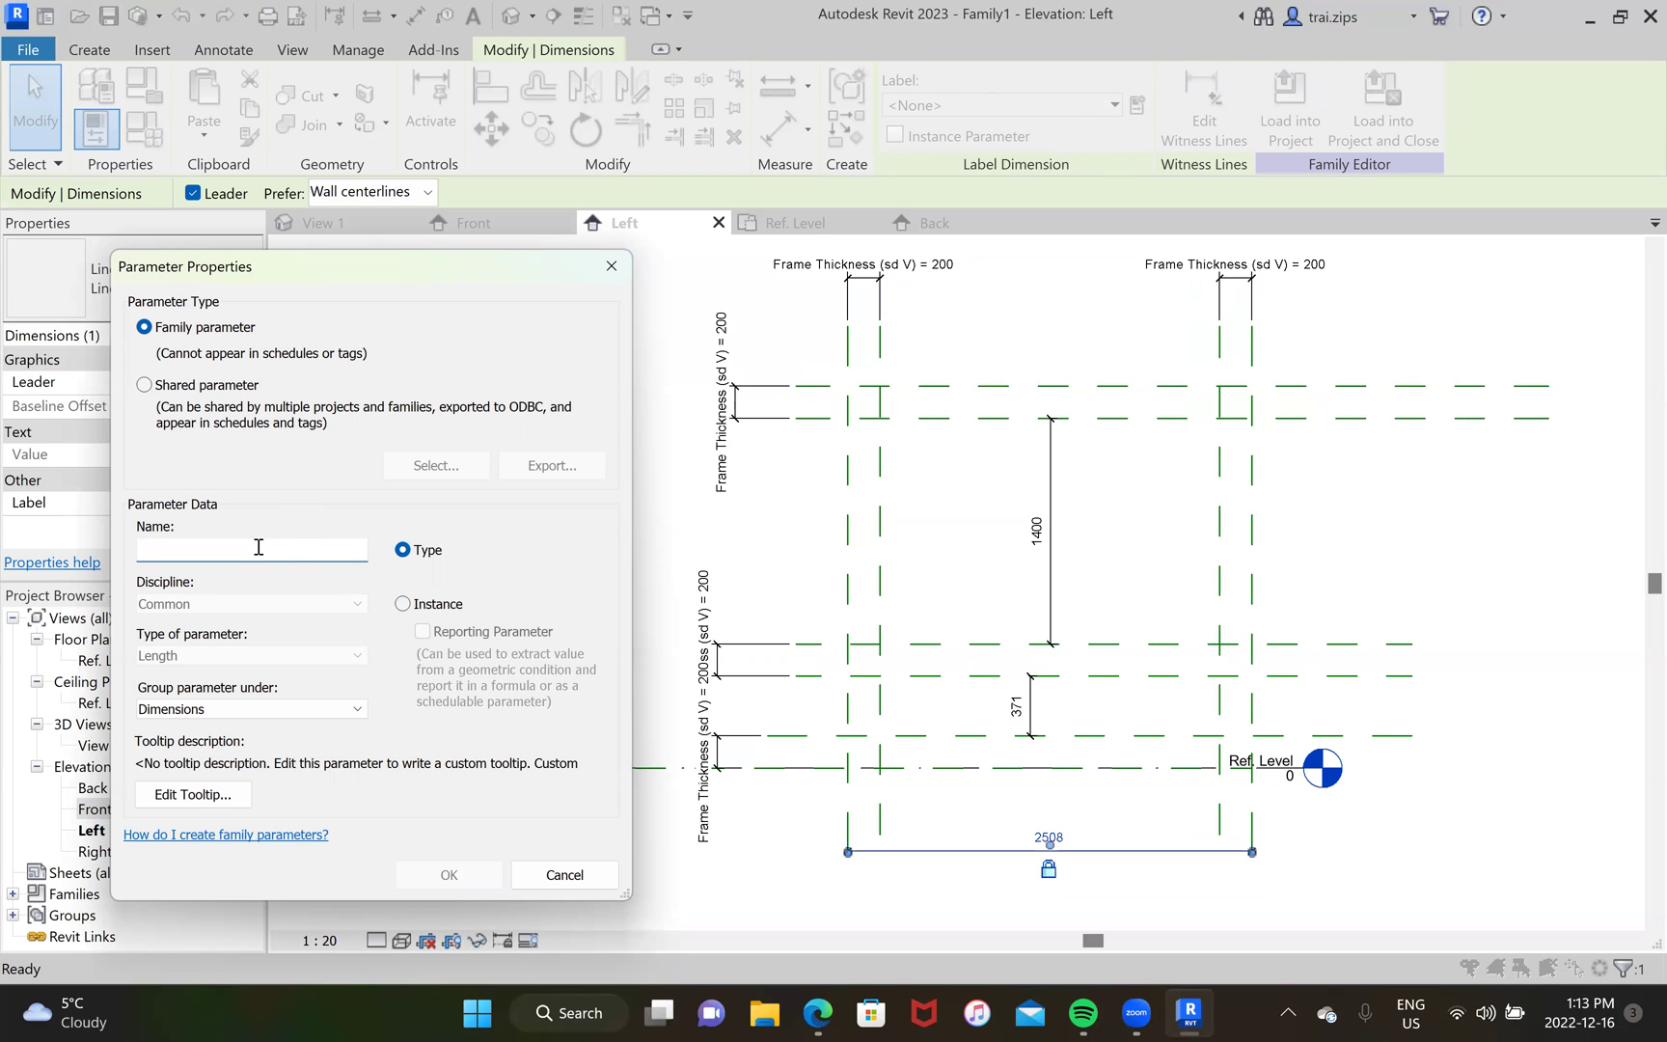
type("Width (sd V")
left_click(448, 874)
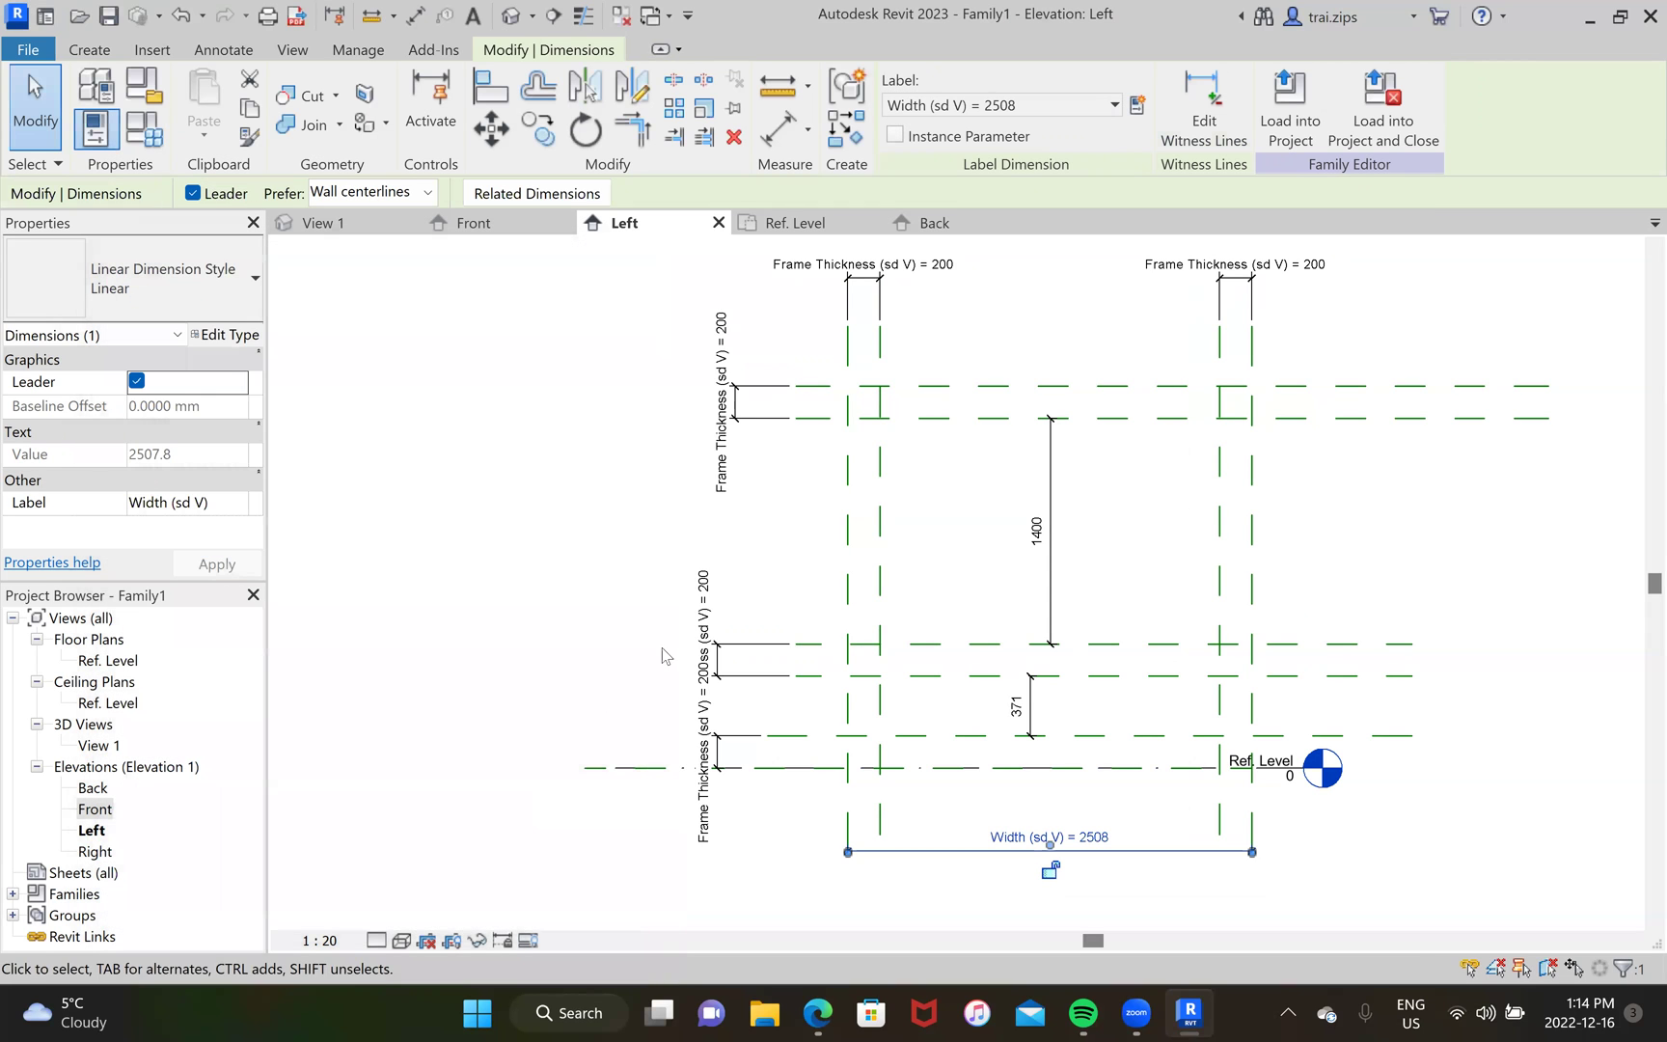
left_click(1030, 709)
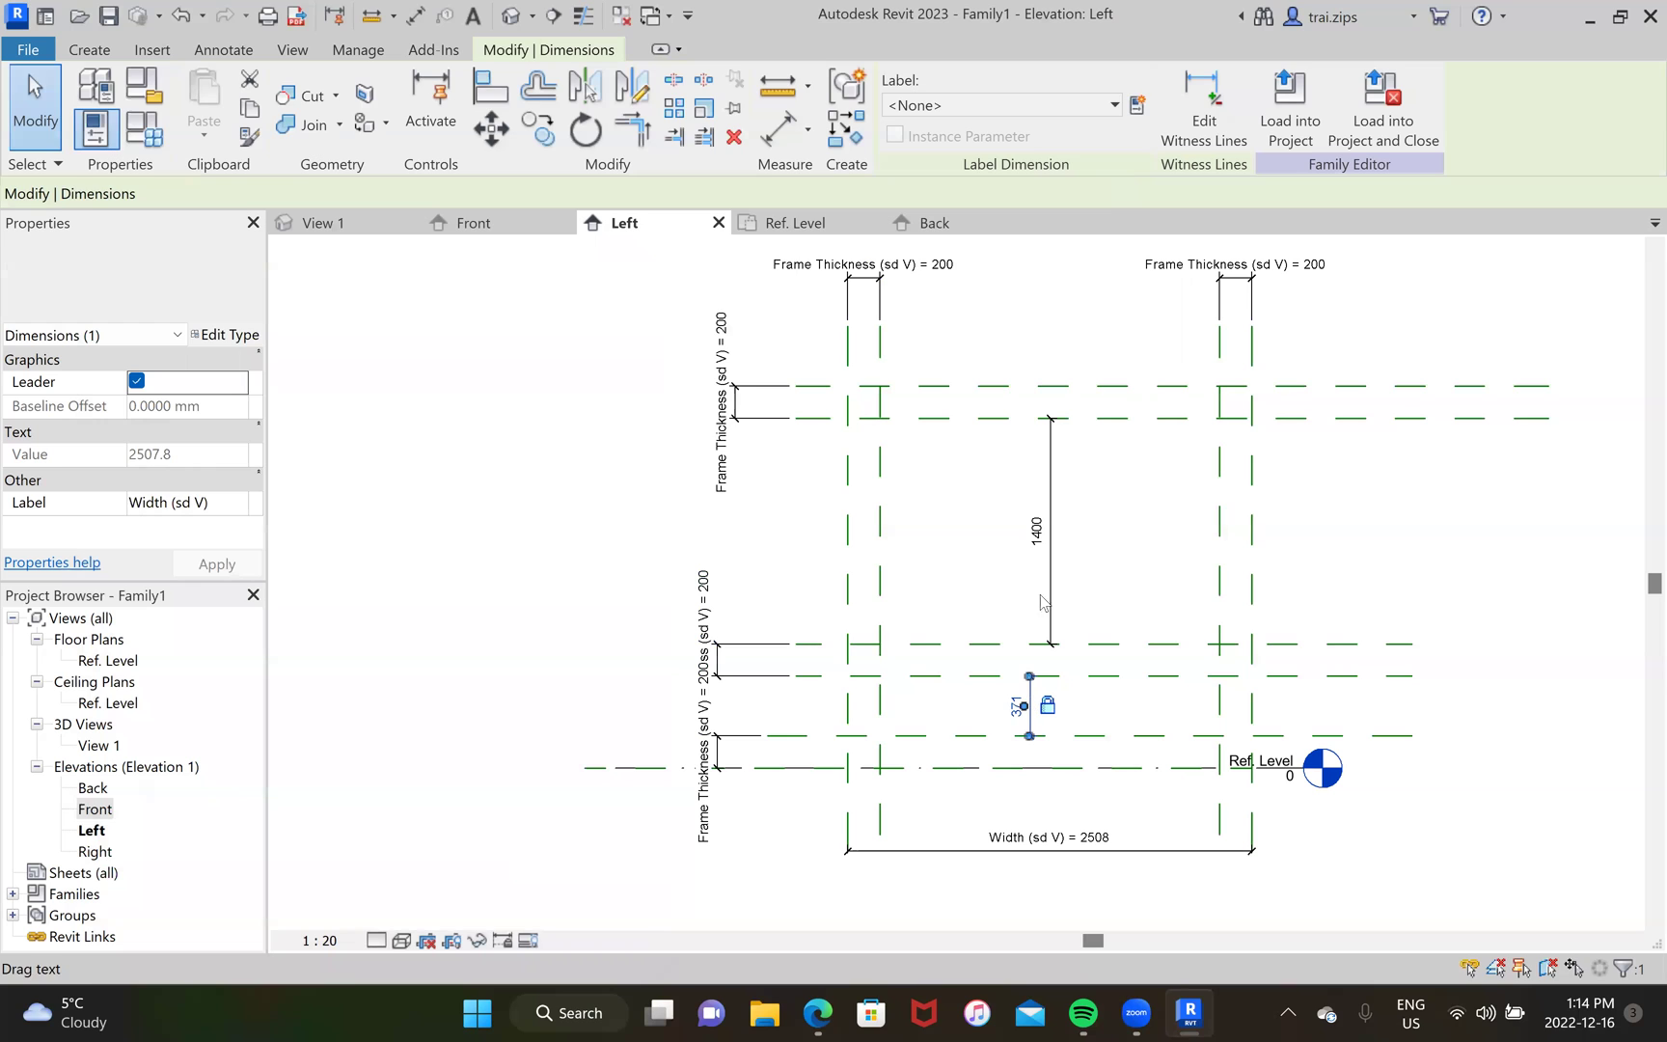
Step: Label the 371 dimension Lower Frame Gap (sd V) and the 1400 dimension Inner Triangle Height
left_click(1137, 105)
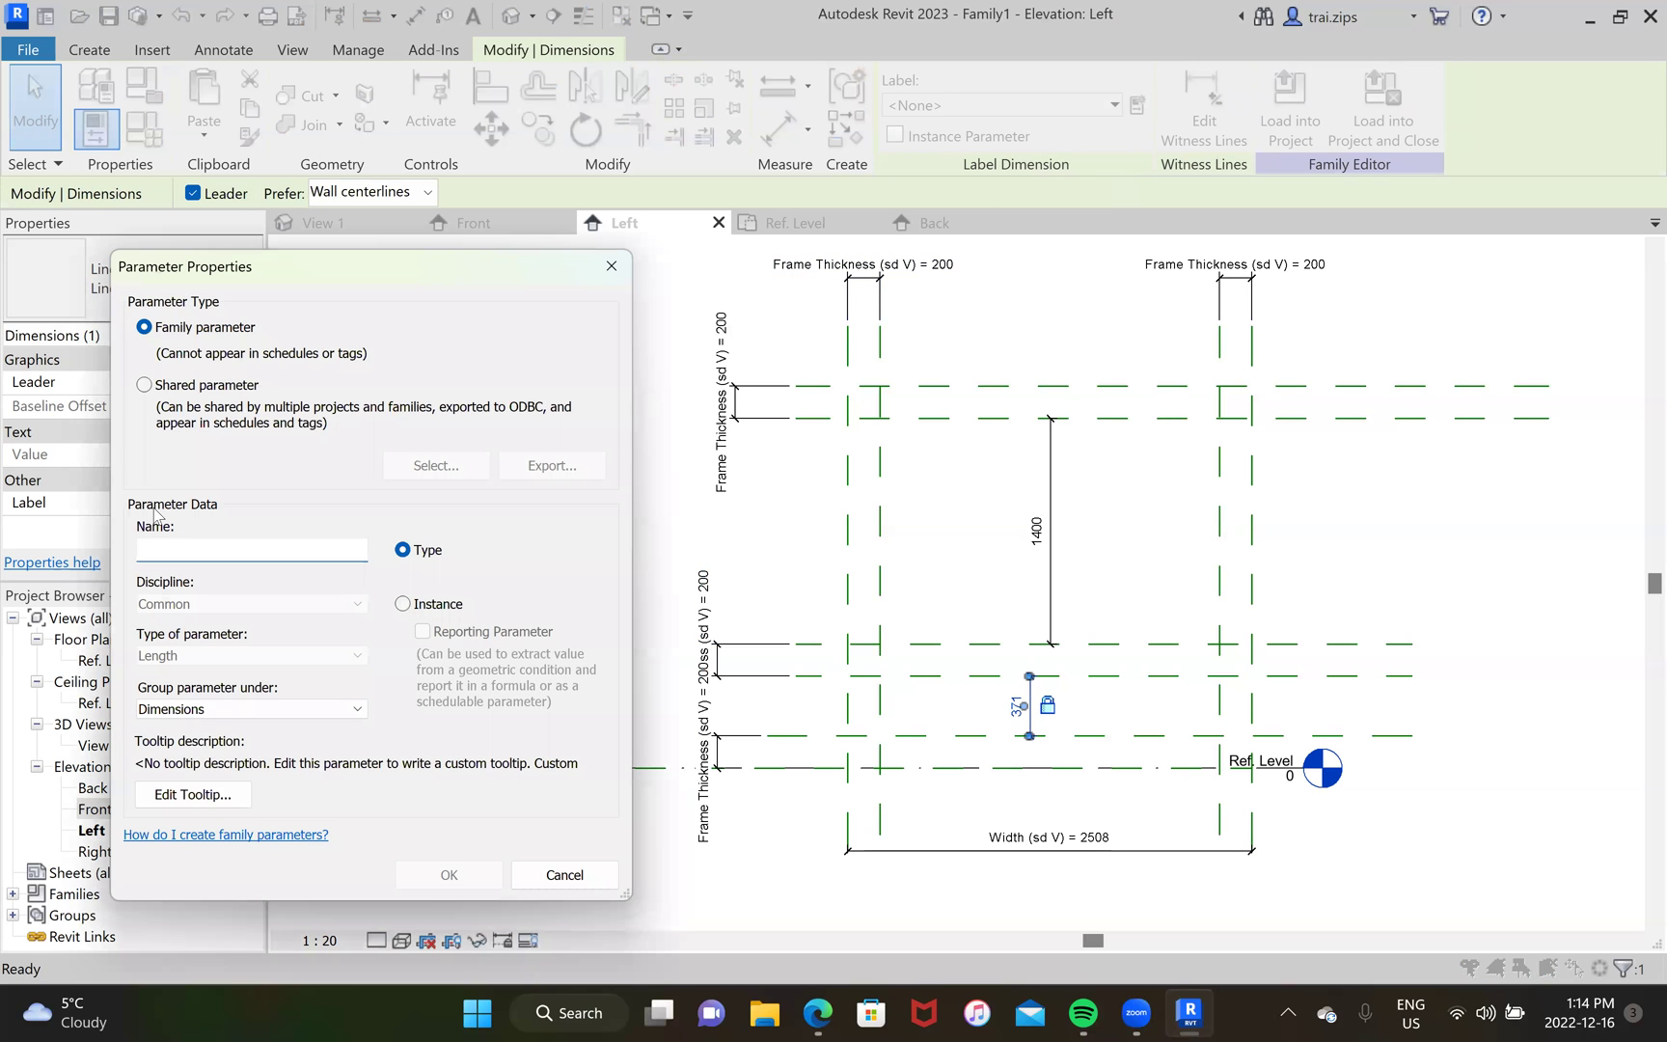
type("Lower Frame Gap (sd V")
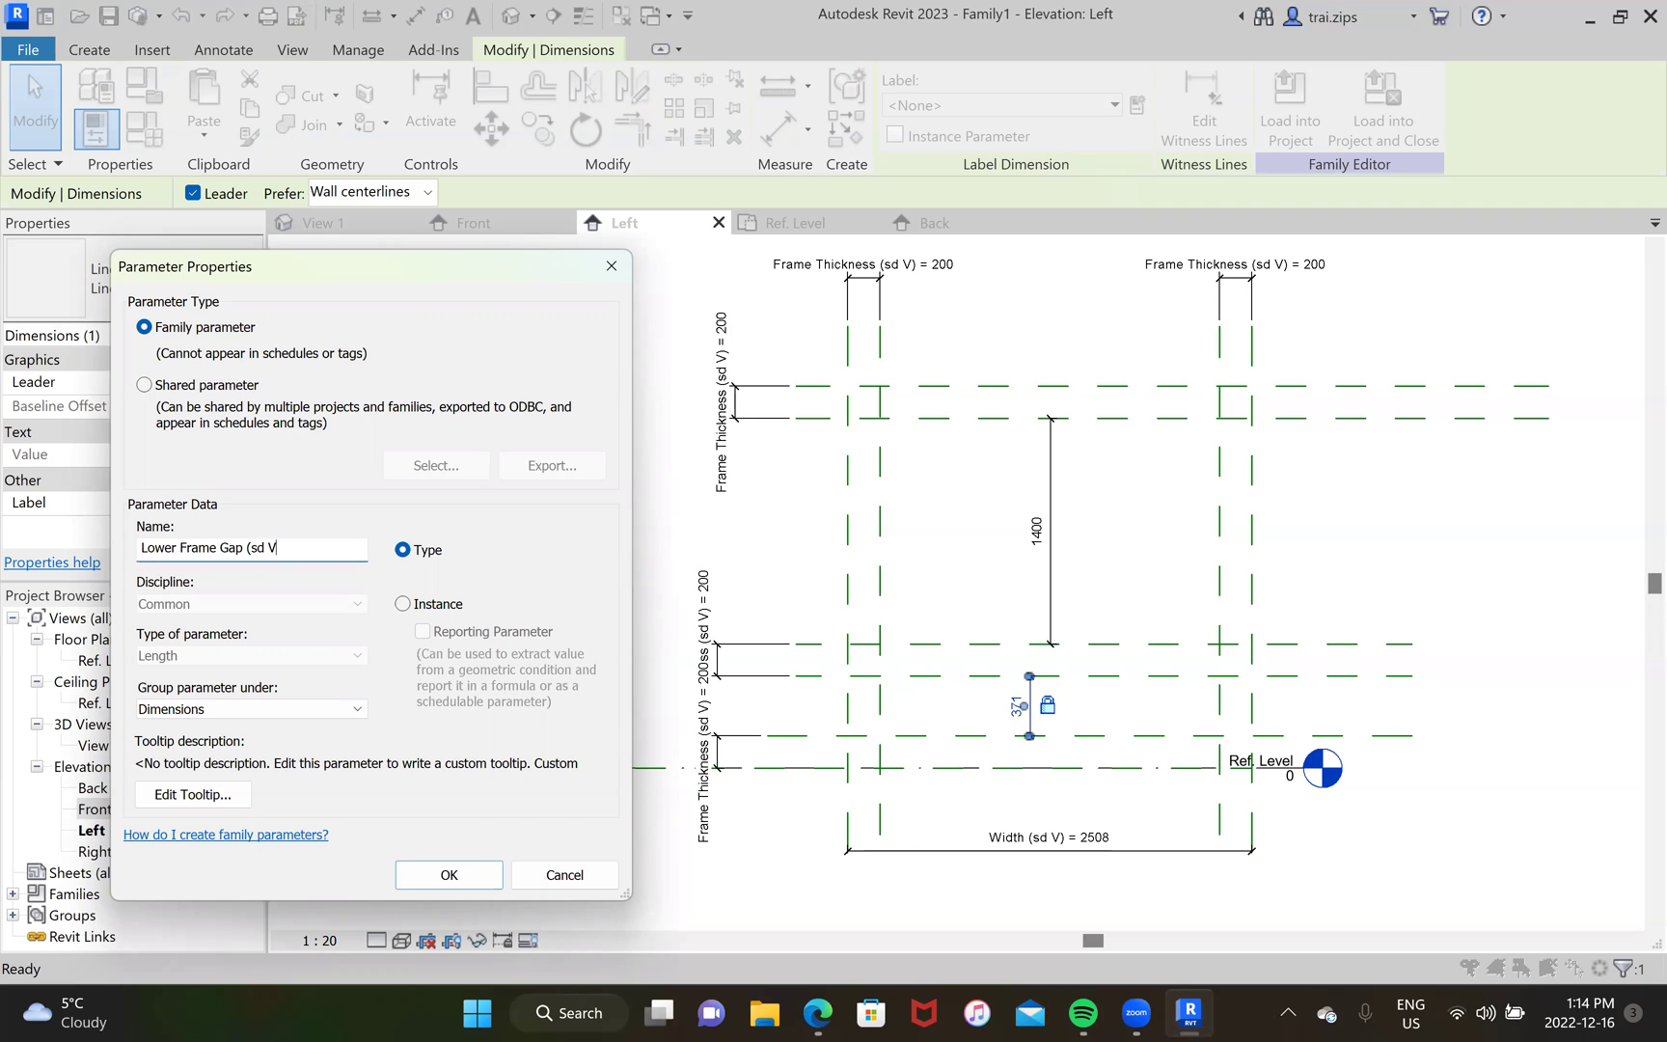
left_click(445, 873)
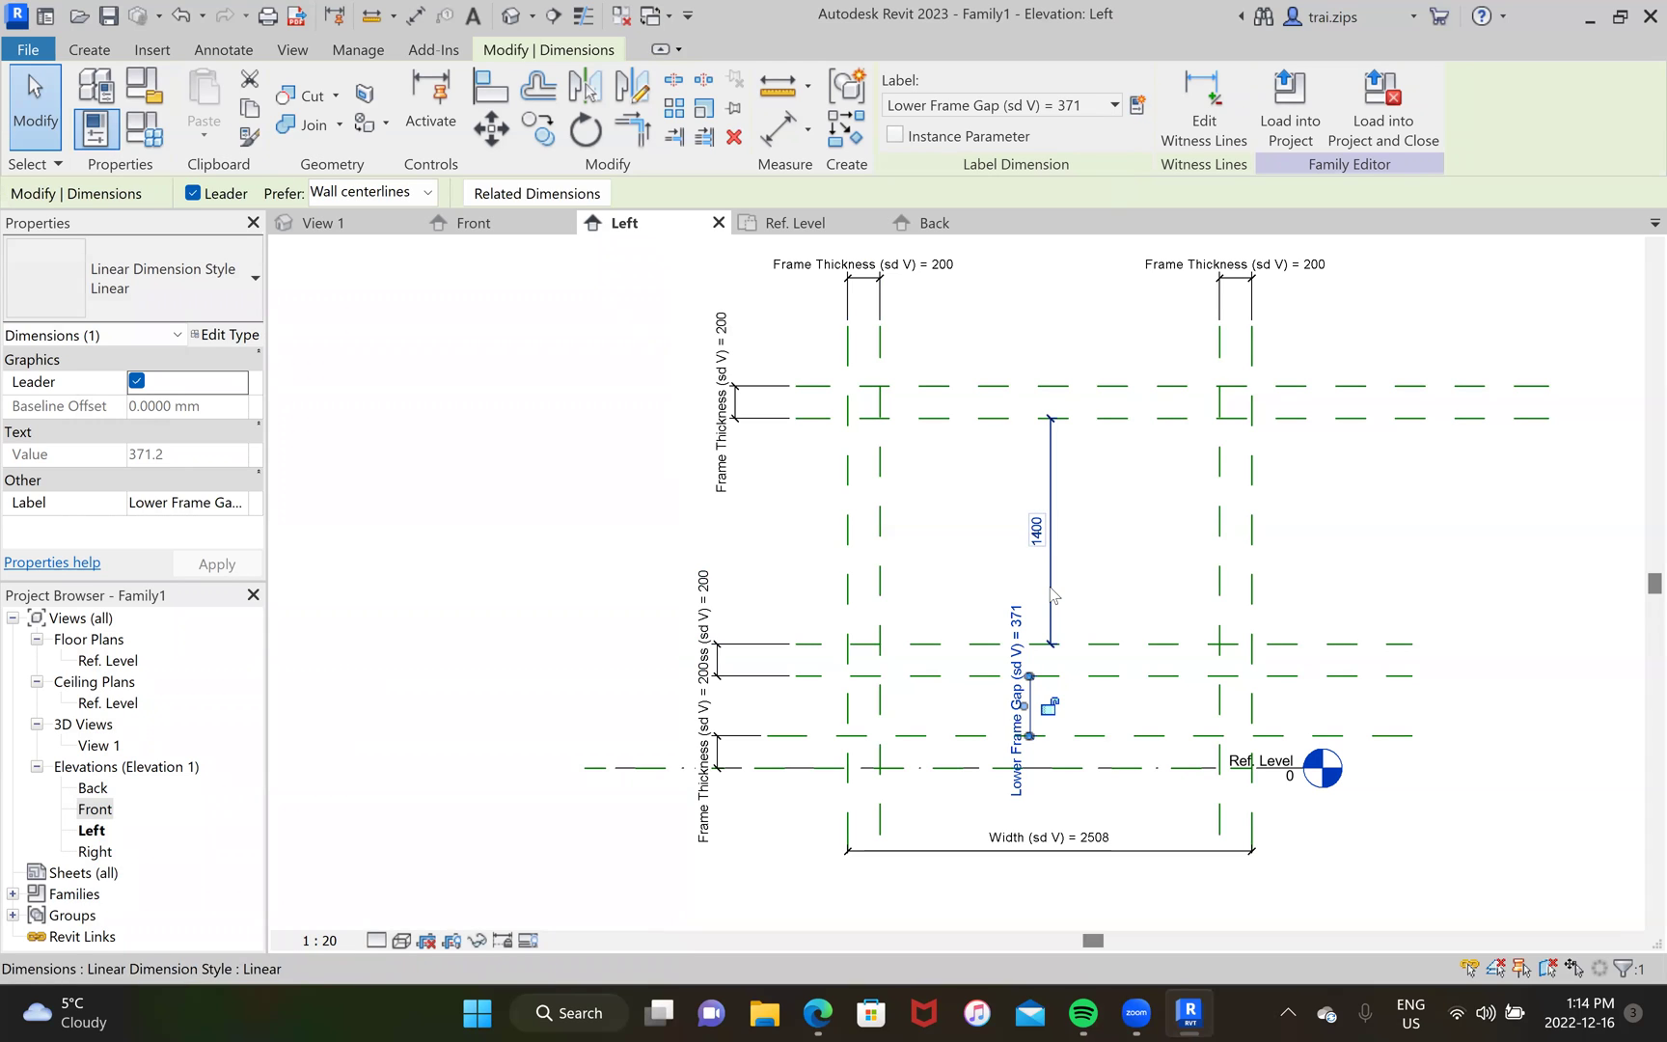
left_click(1051, 591)
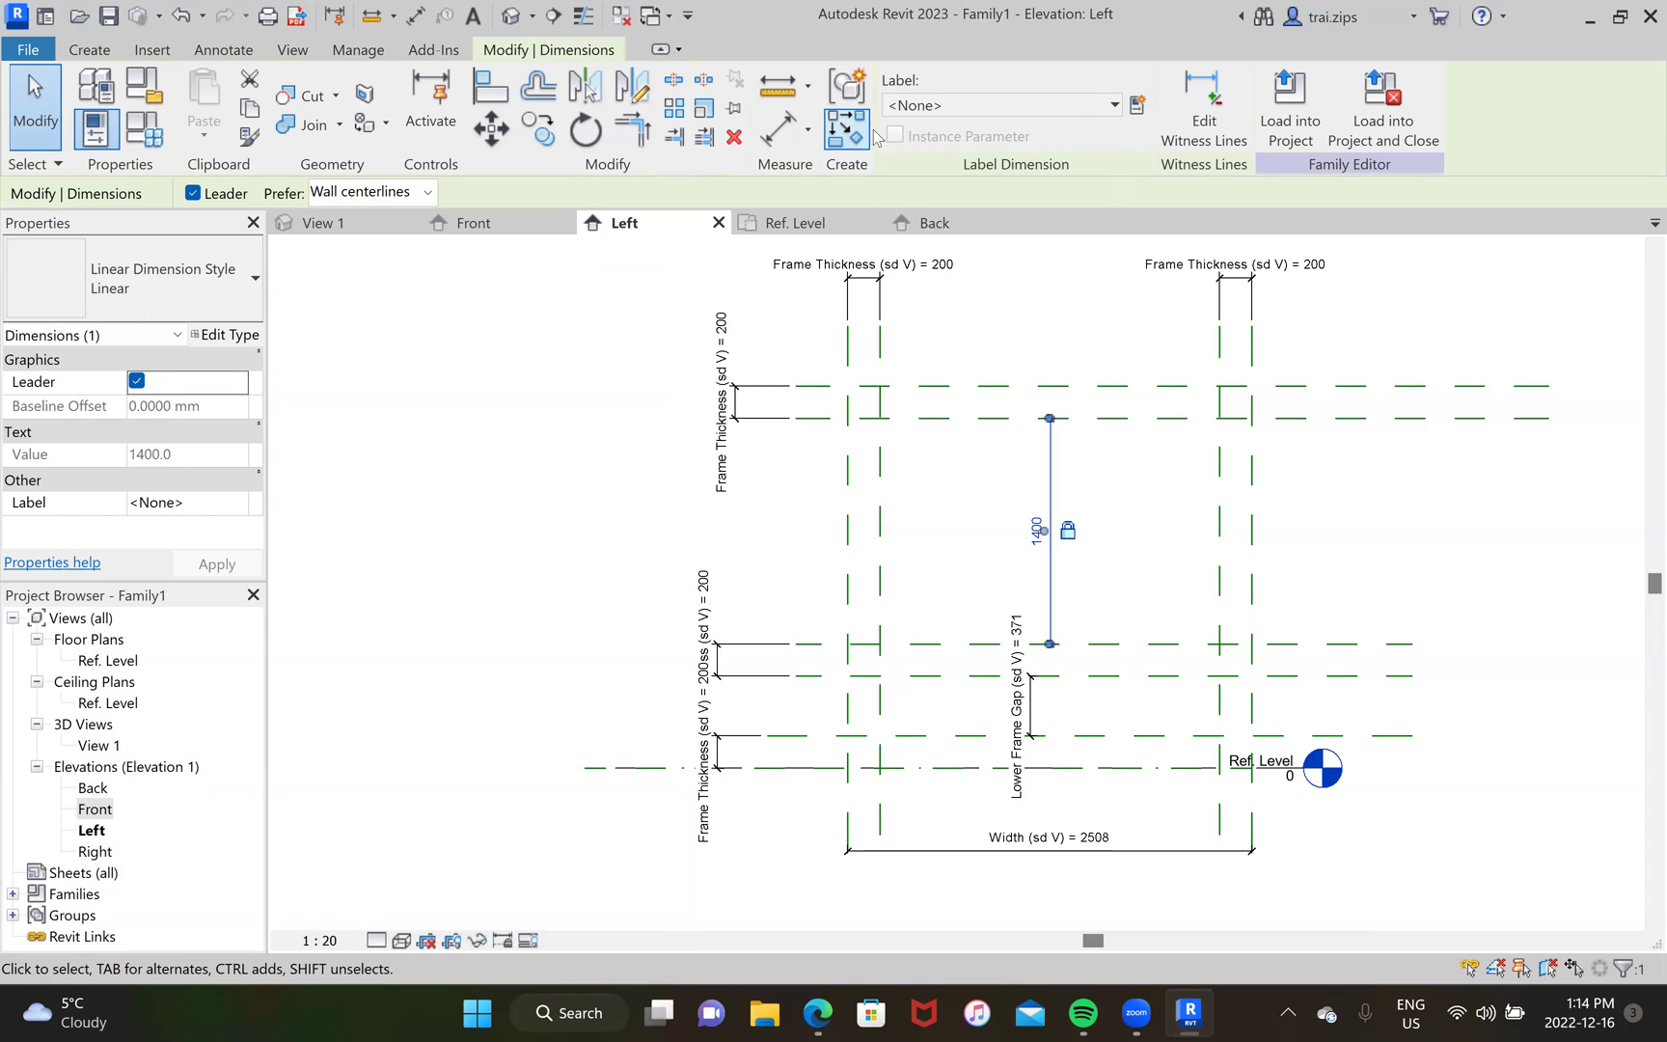
left_click(1138, 106)
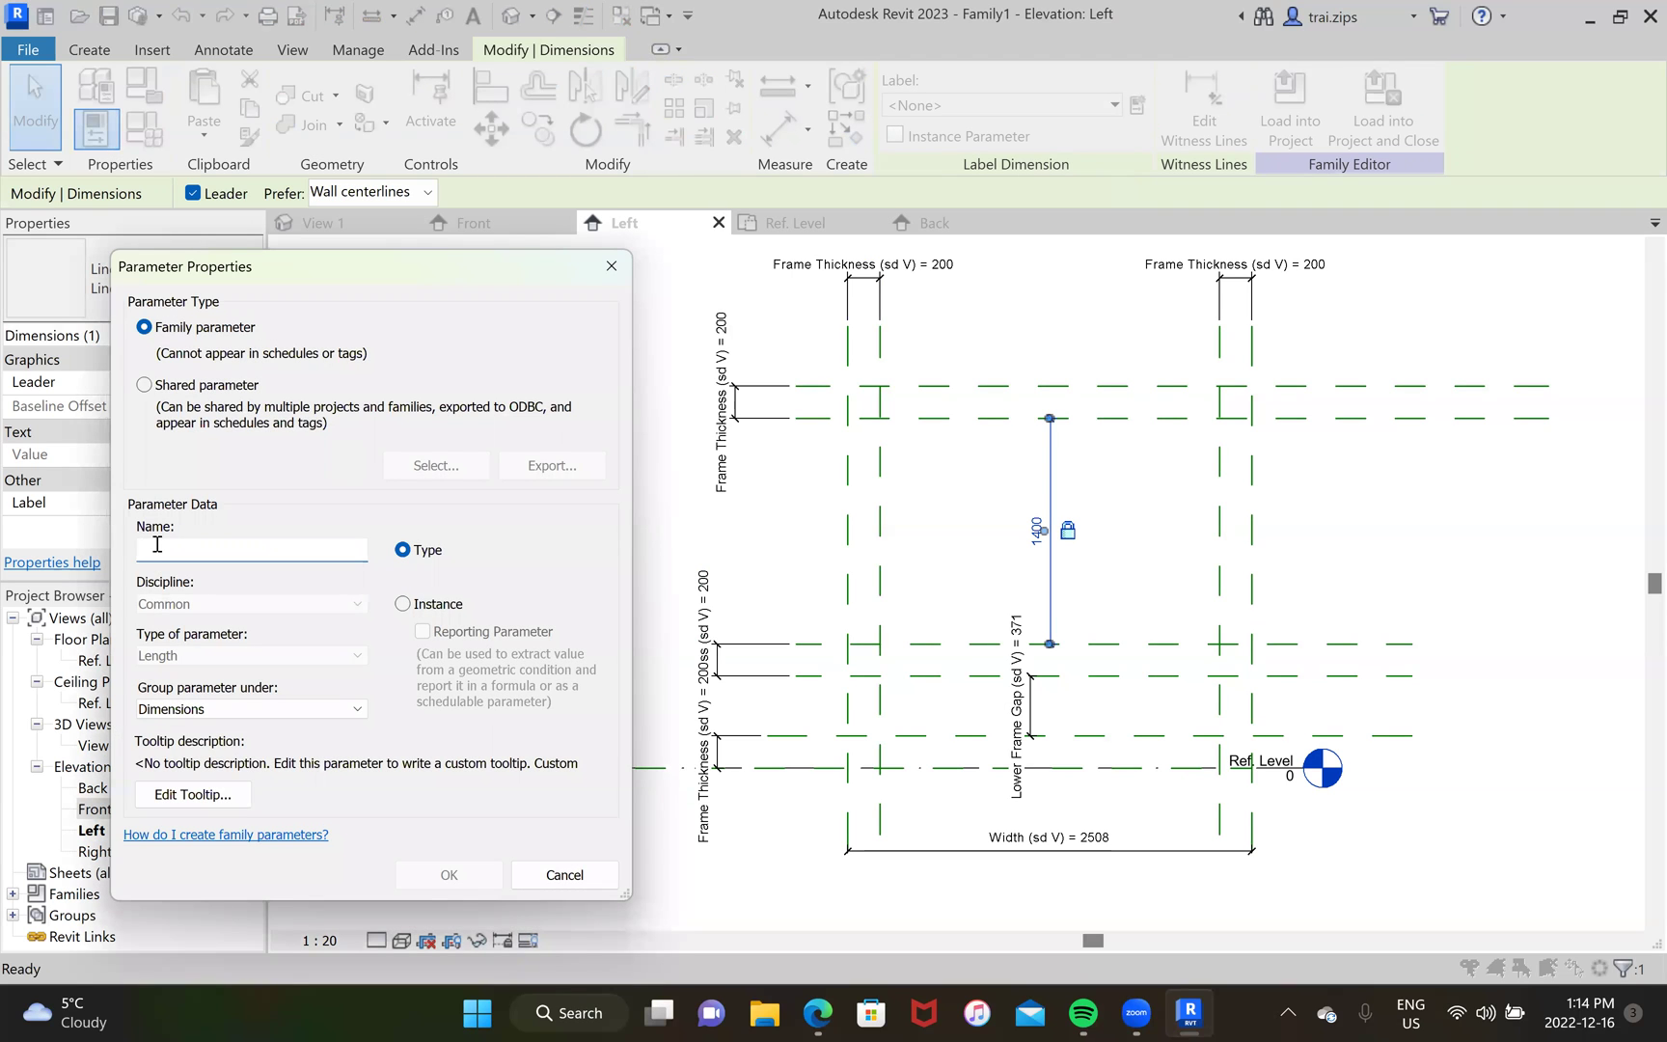
type("In")
left_click(450, 873)
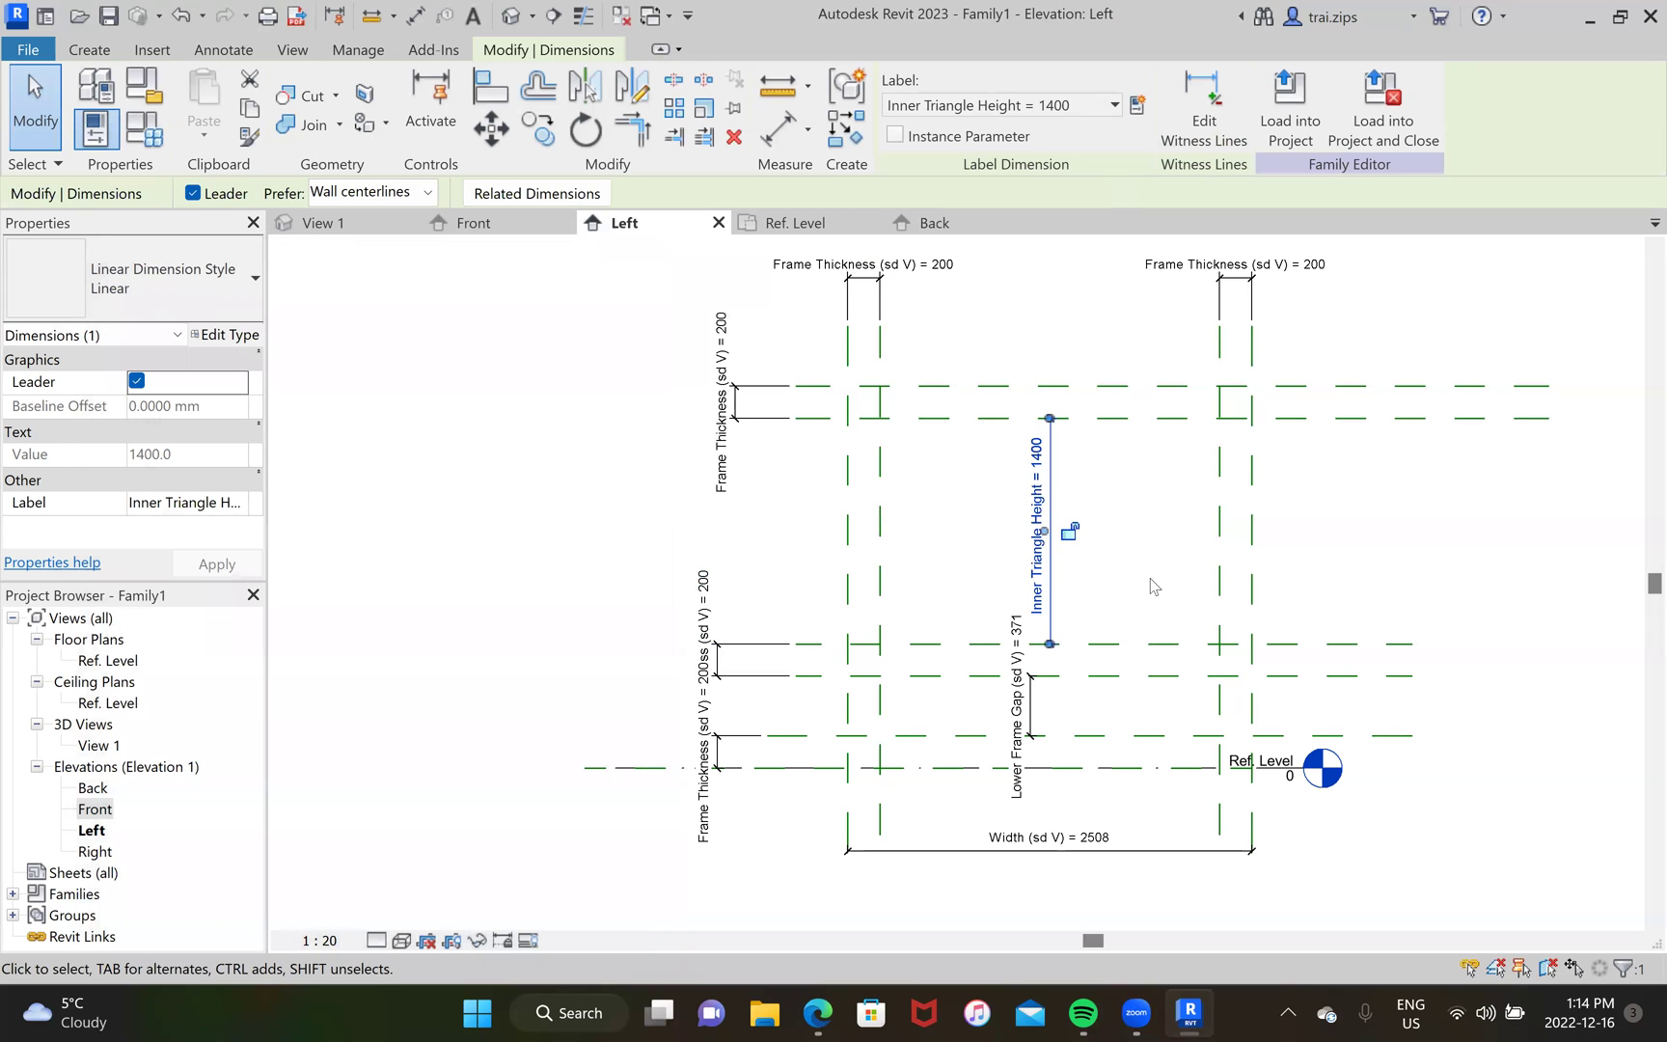
left_click(1146, 582)
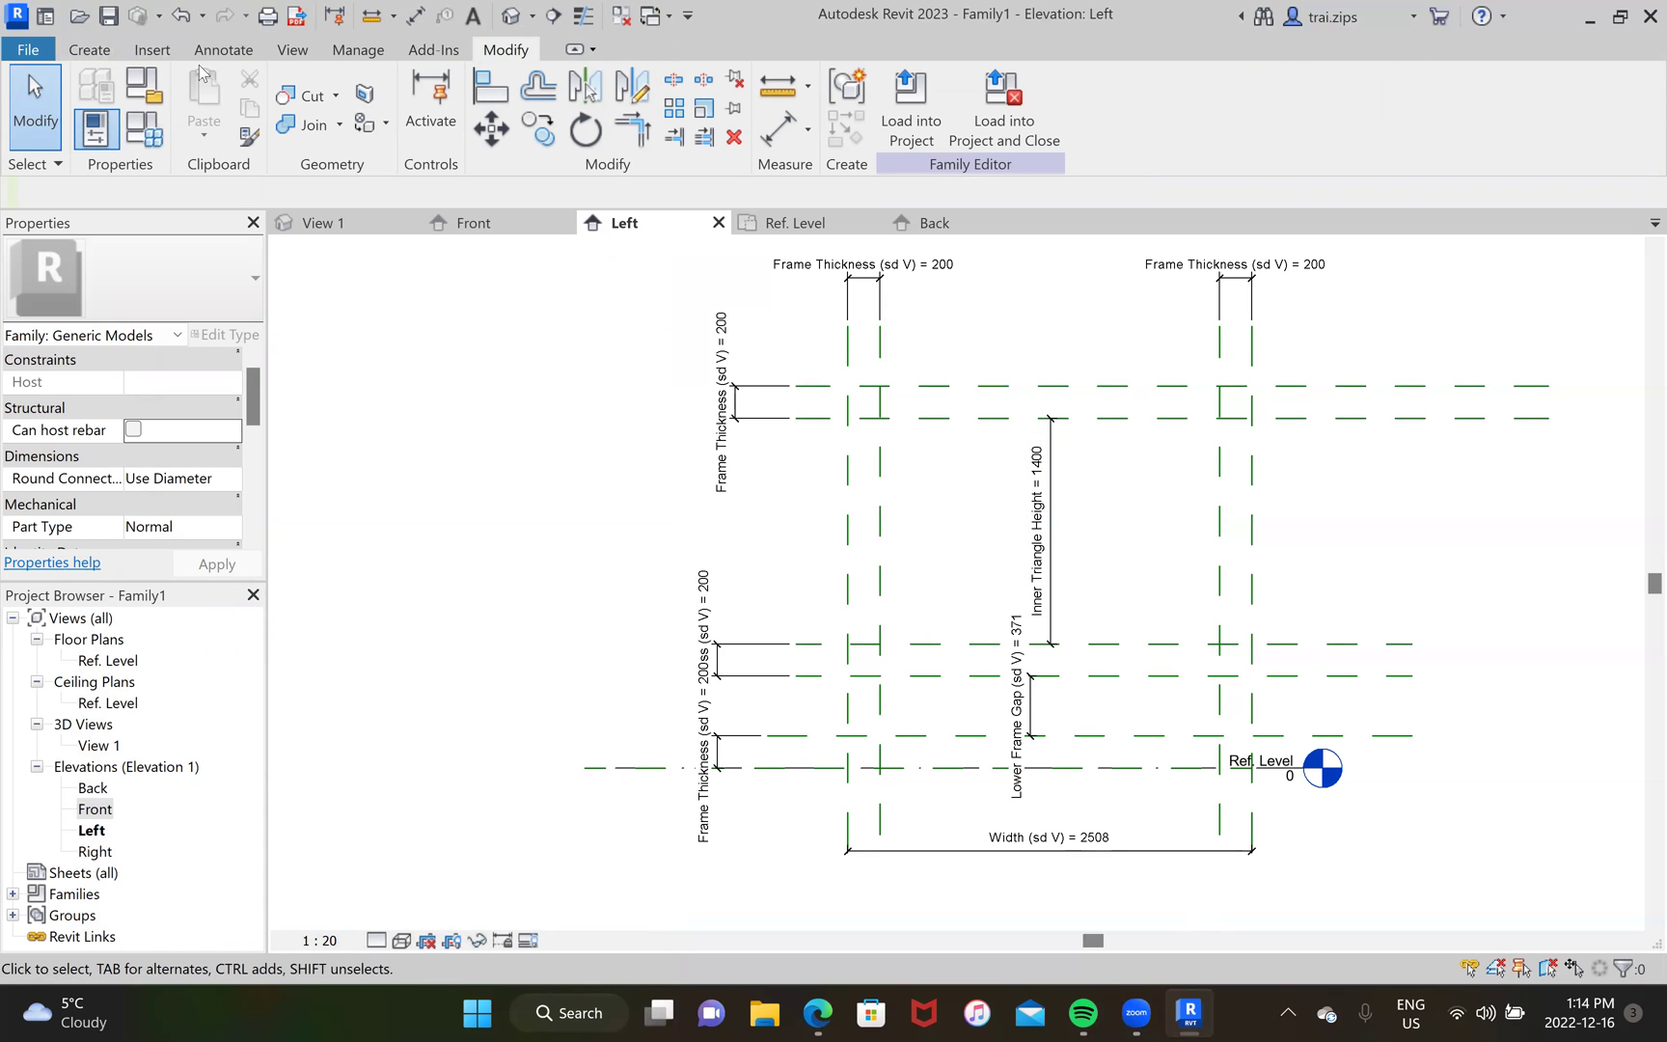
Step: Set Frame Thickness 50, Inner Triangle Height 990, Lower Frame Gap 100 and Width 1815
left_click(160, 134)
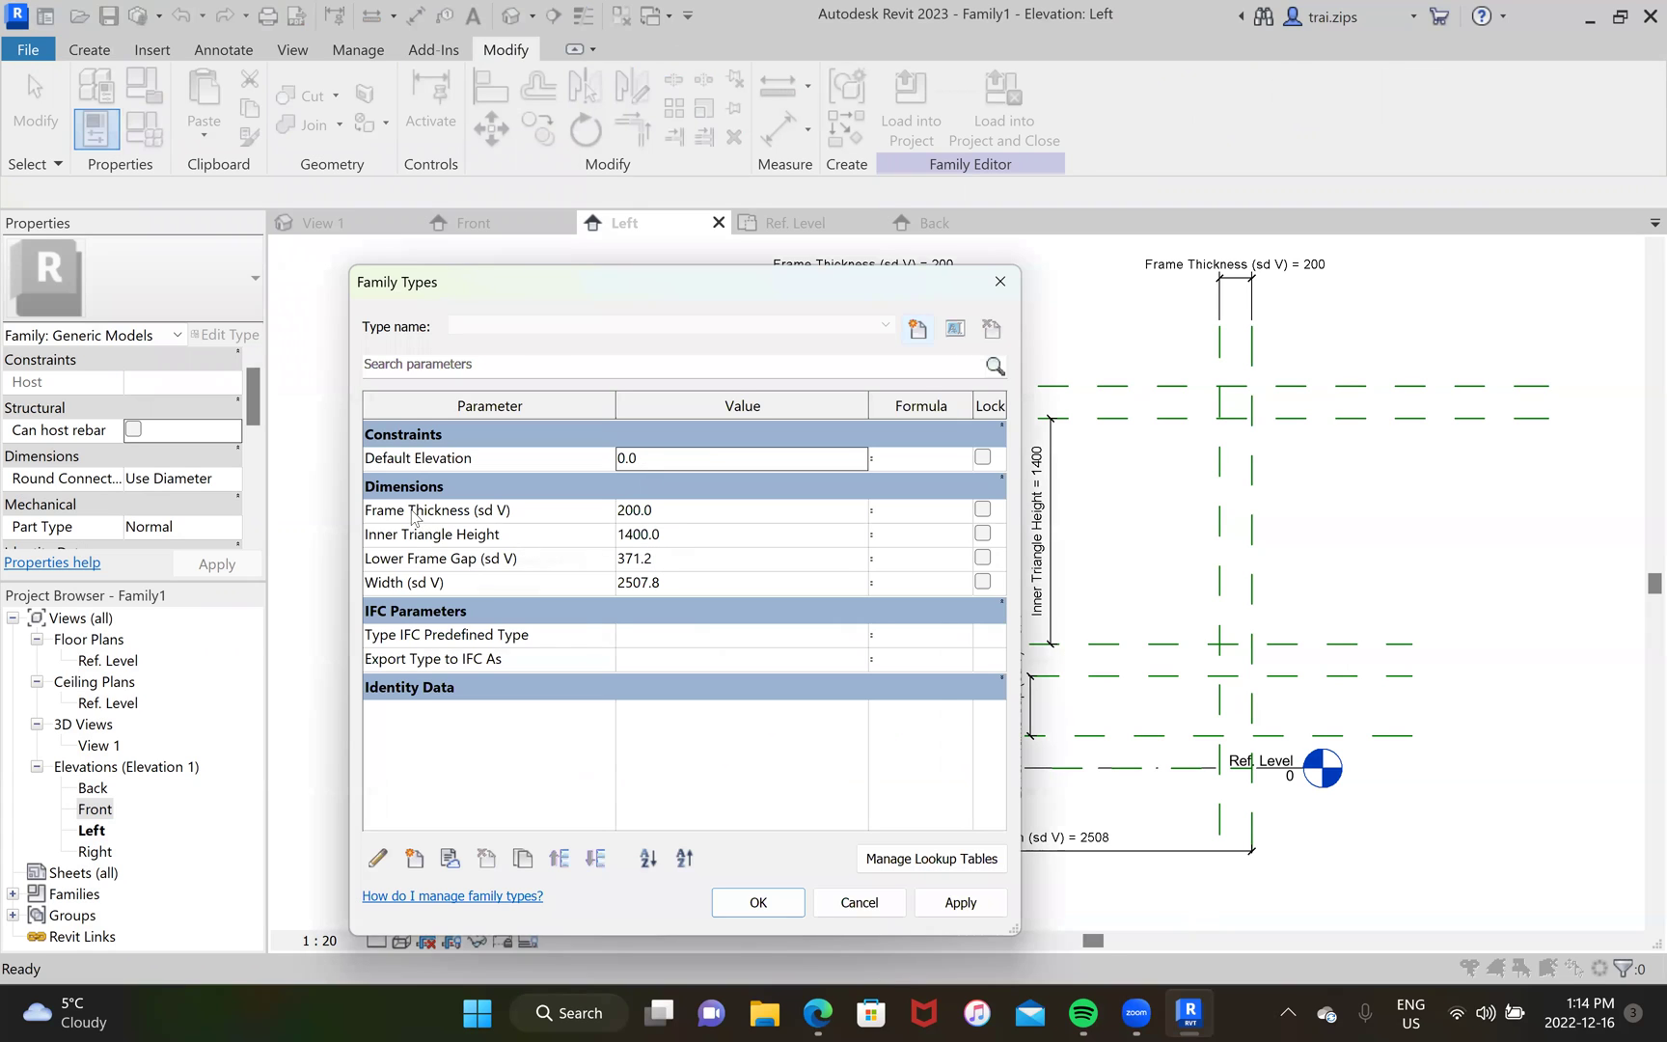
left_click(665, 511)
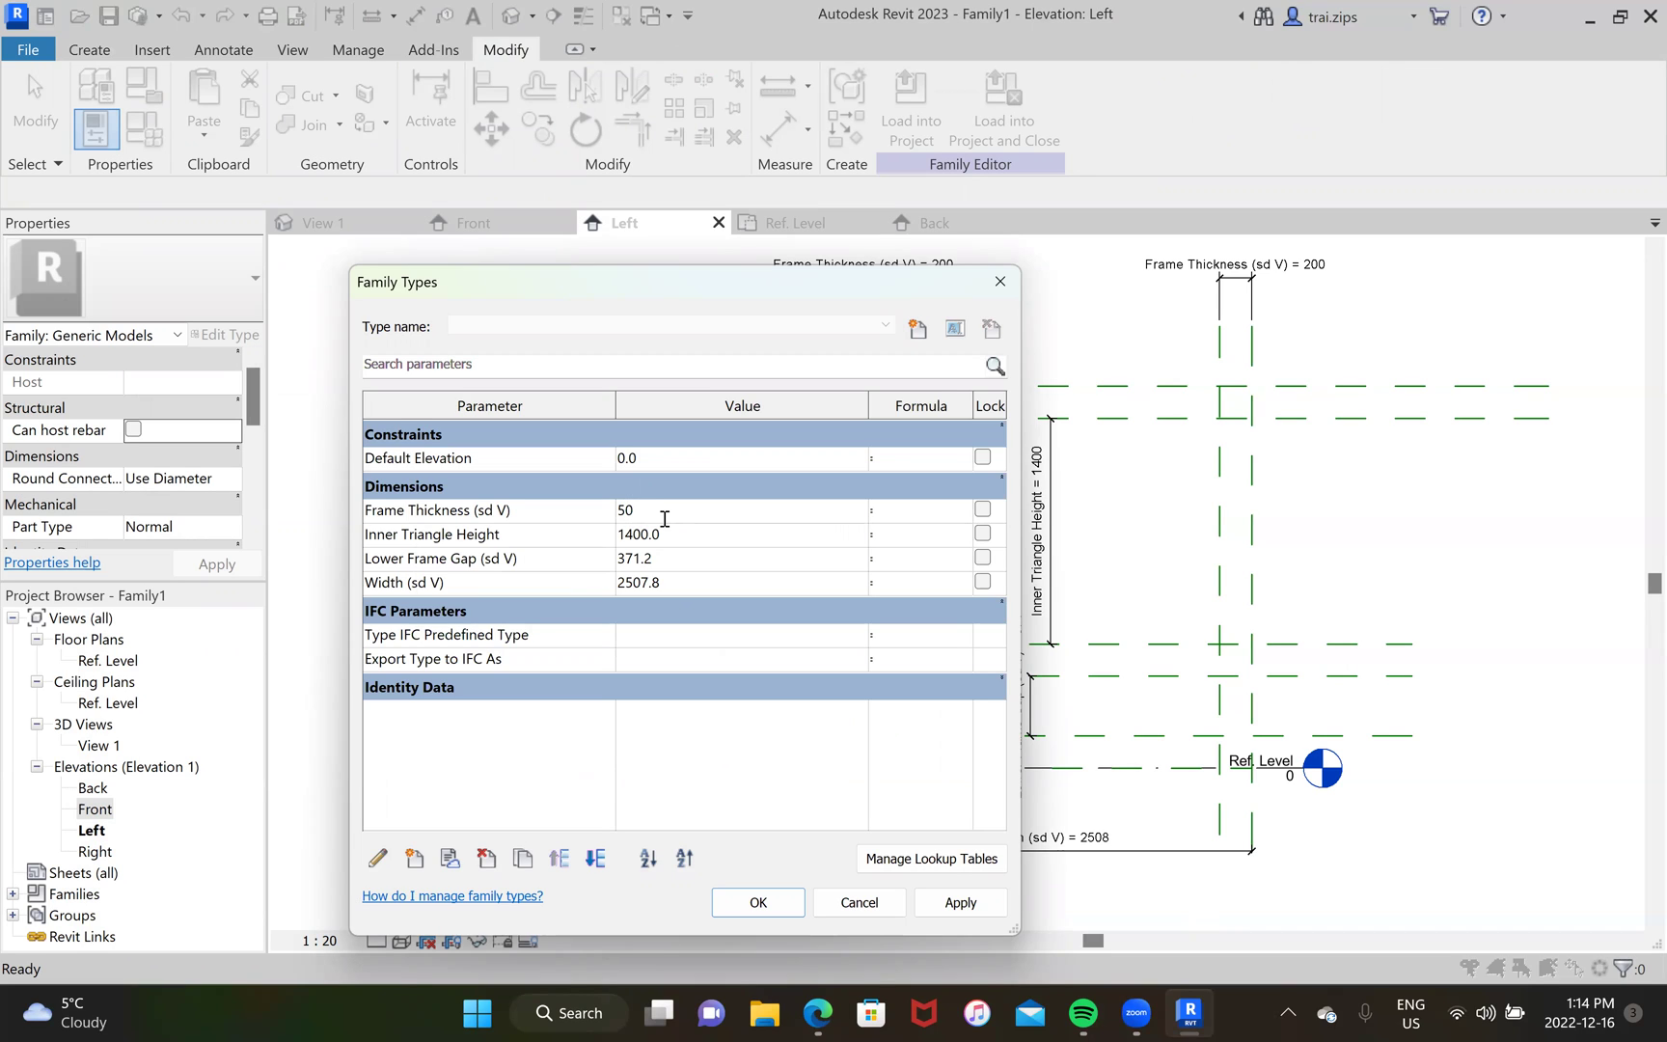
left_click(671, 533)
type("990")
left_click(657, 557)
key("ctrl+a")
type("1")
left_click(669, 582)
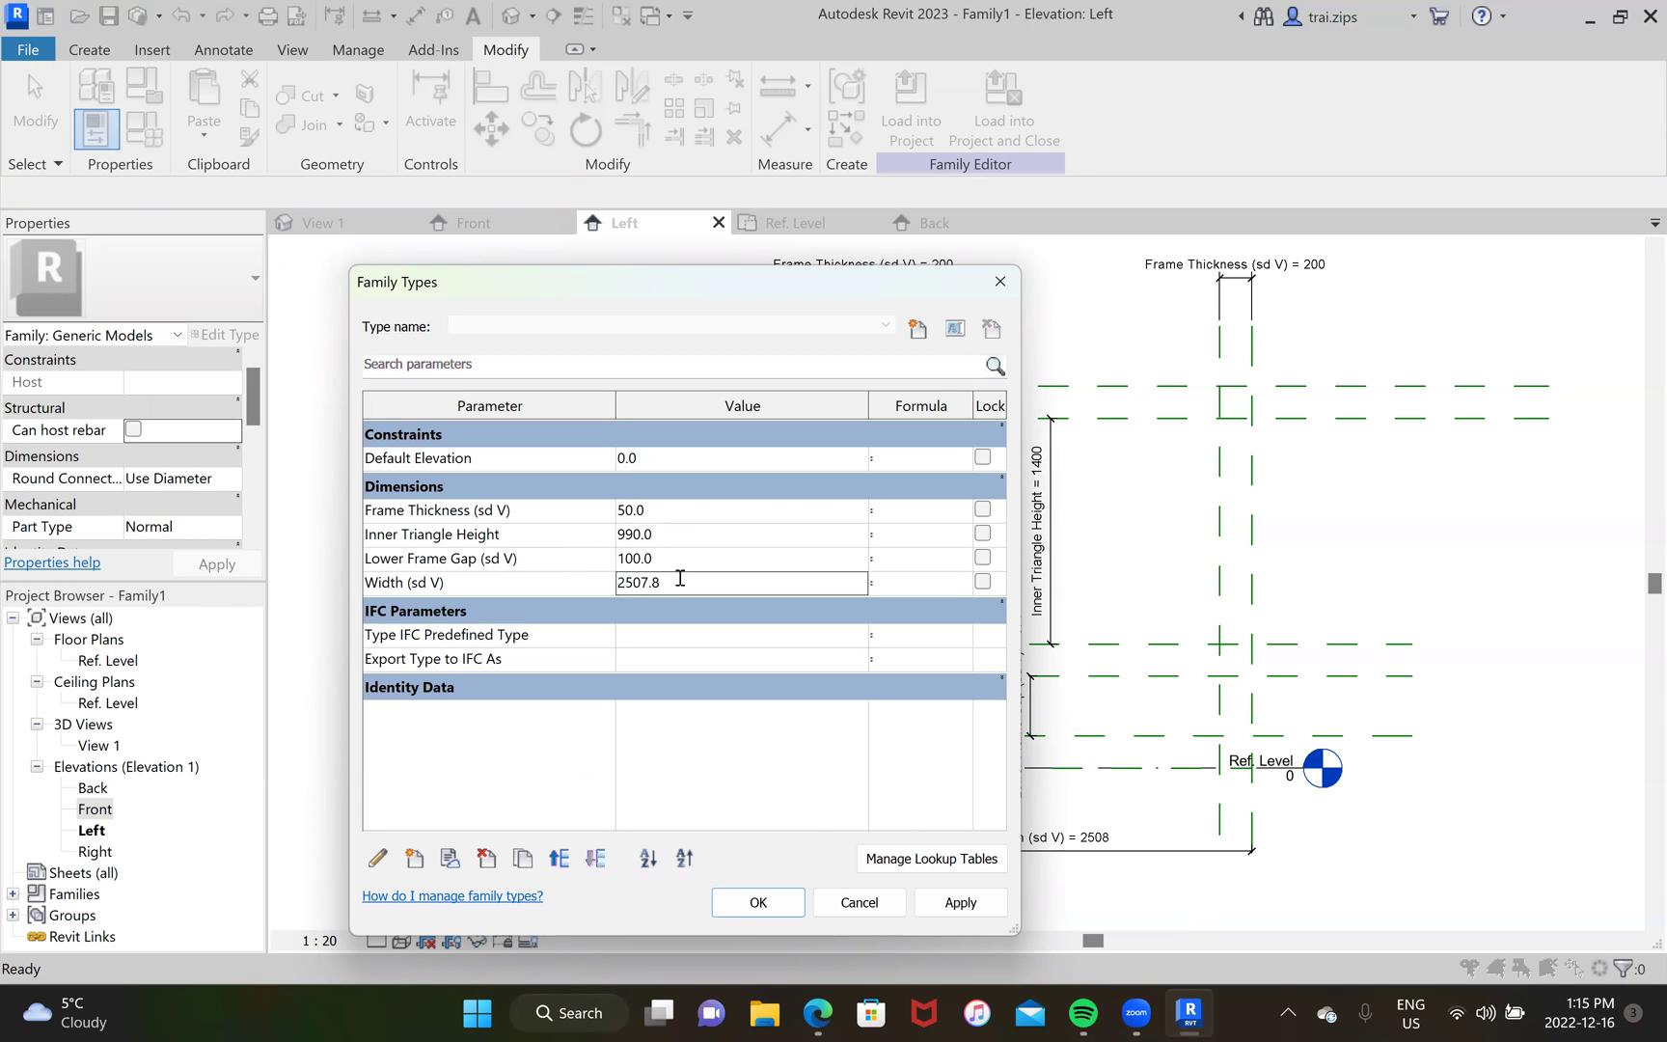
type("1814.7")
left_click(960, 902)
left_click(764, 901)
Step: Pan and zoom the Left elevation to recentre the resized frame
scroll(955, 800, "up", 3)
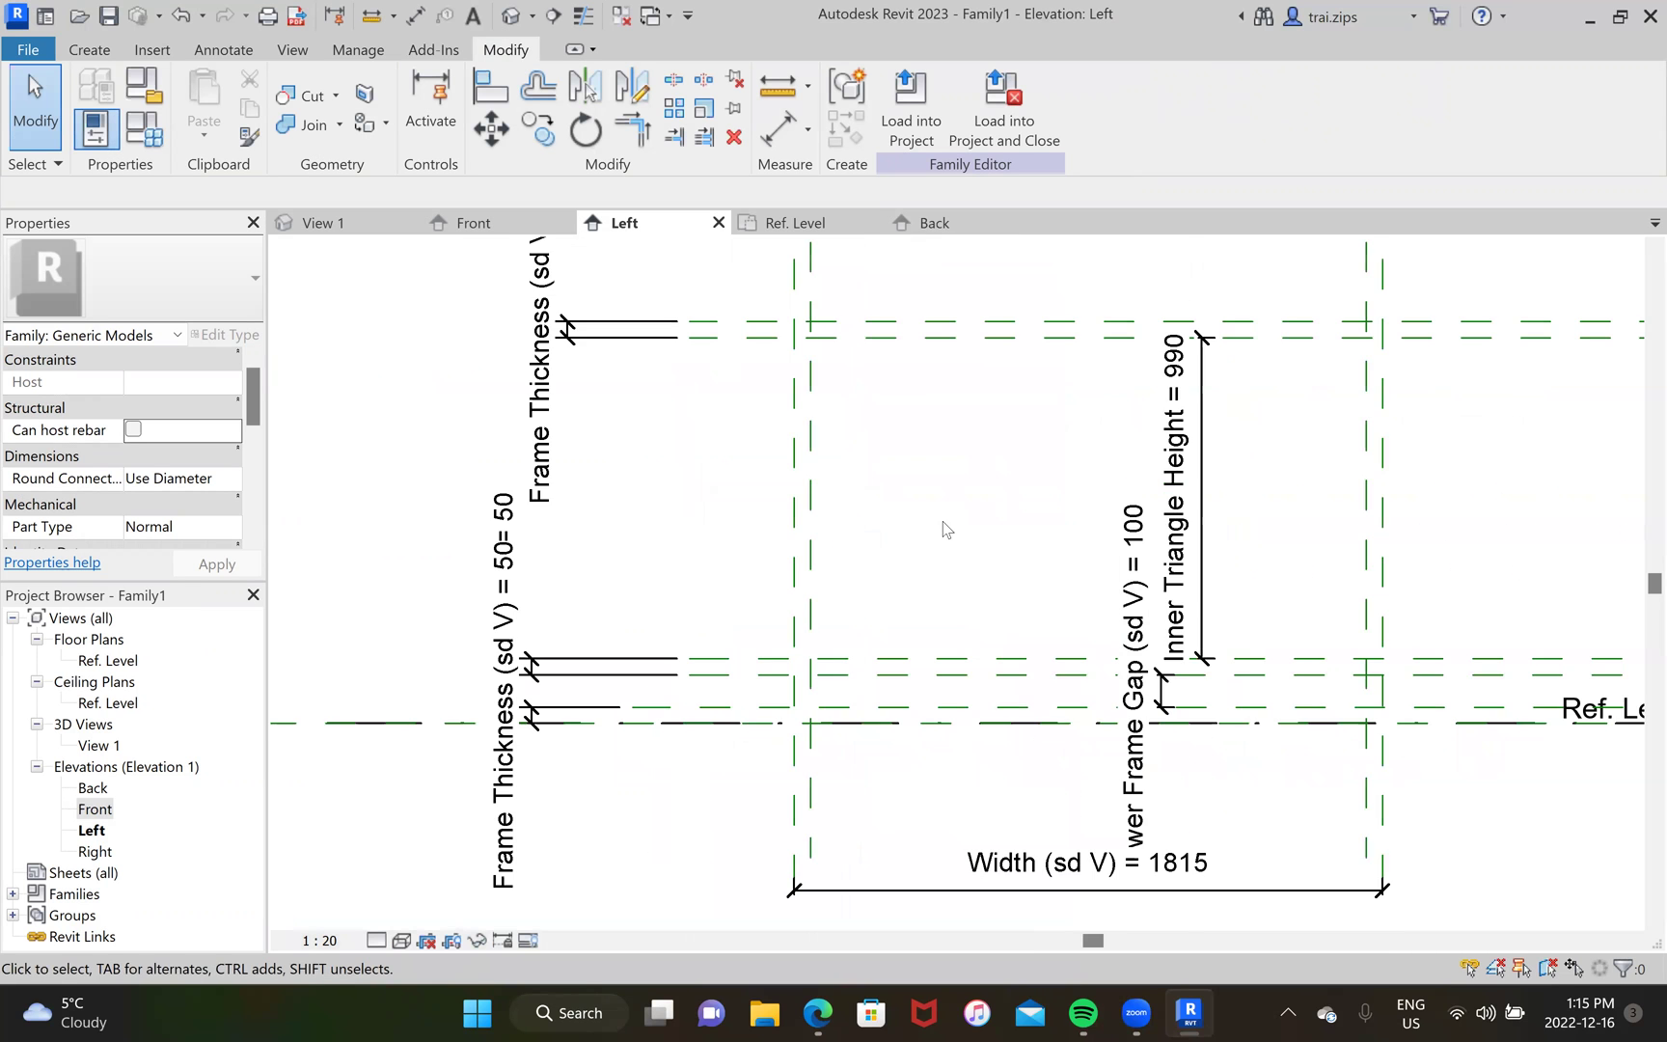
middle_click_drag(659, 592, 560, 600)
scroll(923, 651, "down", 1)
scroll(733, 627, "down", 1)
middle_click_drag(666, 629, 596, 647)
scroll(651, 558, "down", 1)
scroll(596, 688, "down", 1)
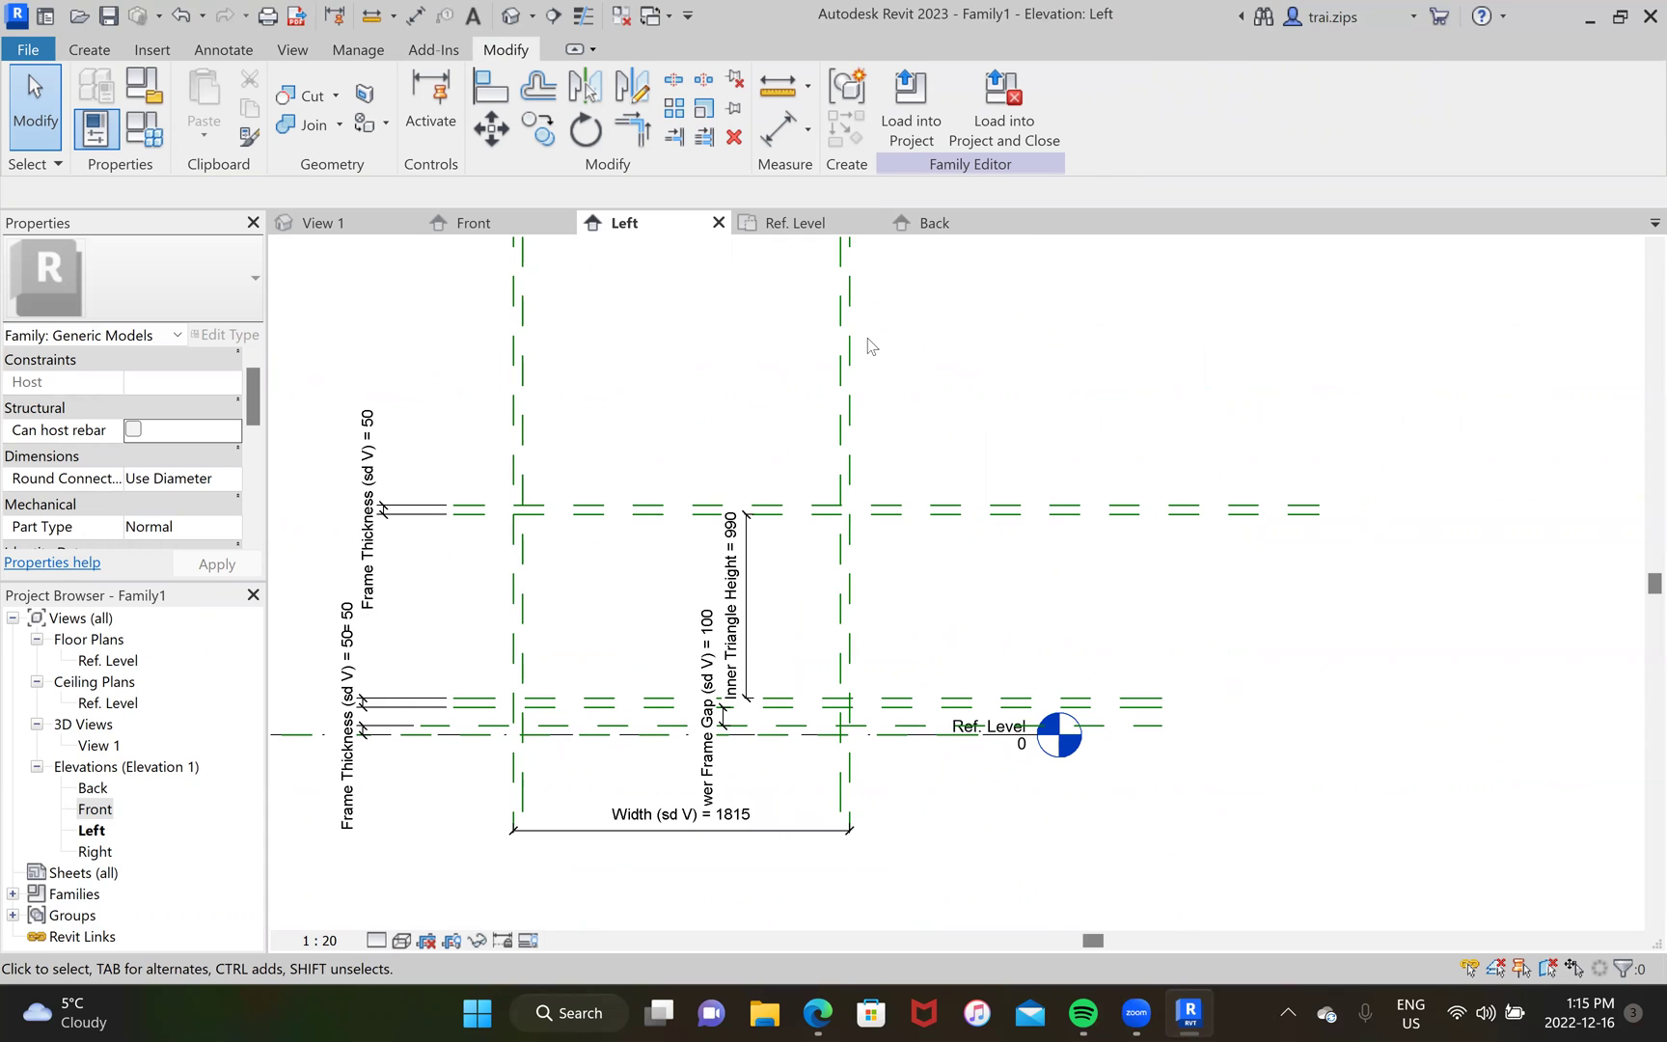
Step: Draw a sloped reference plane from the lower-left frame intersection to the upper-right one
key("r")
key("p")
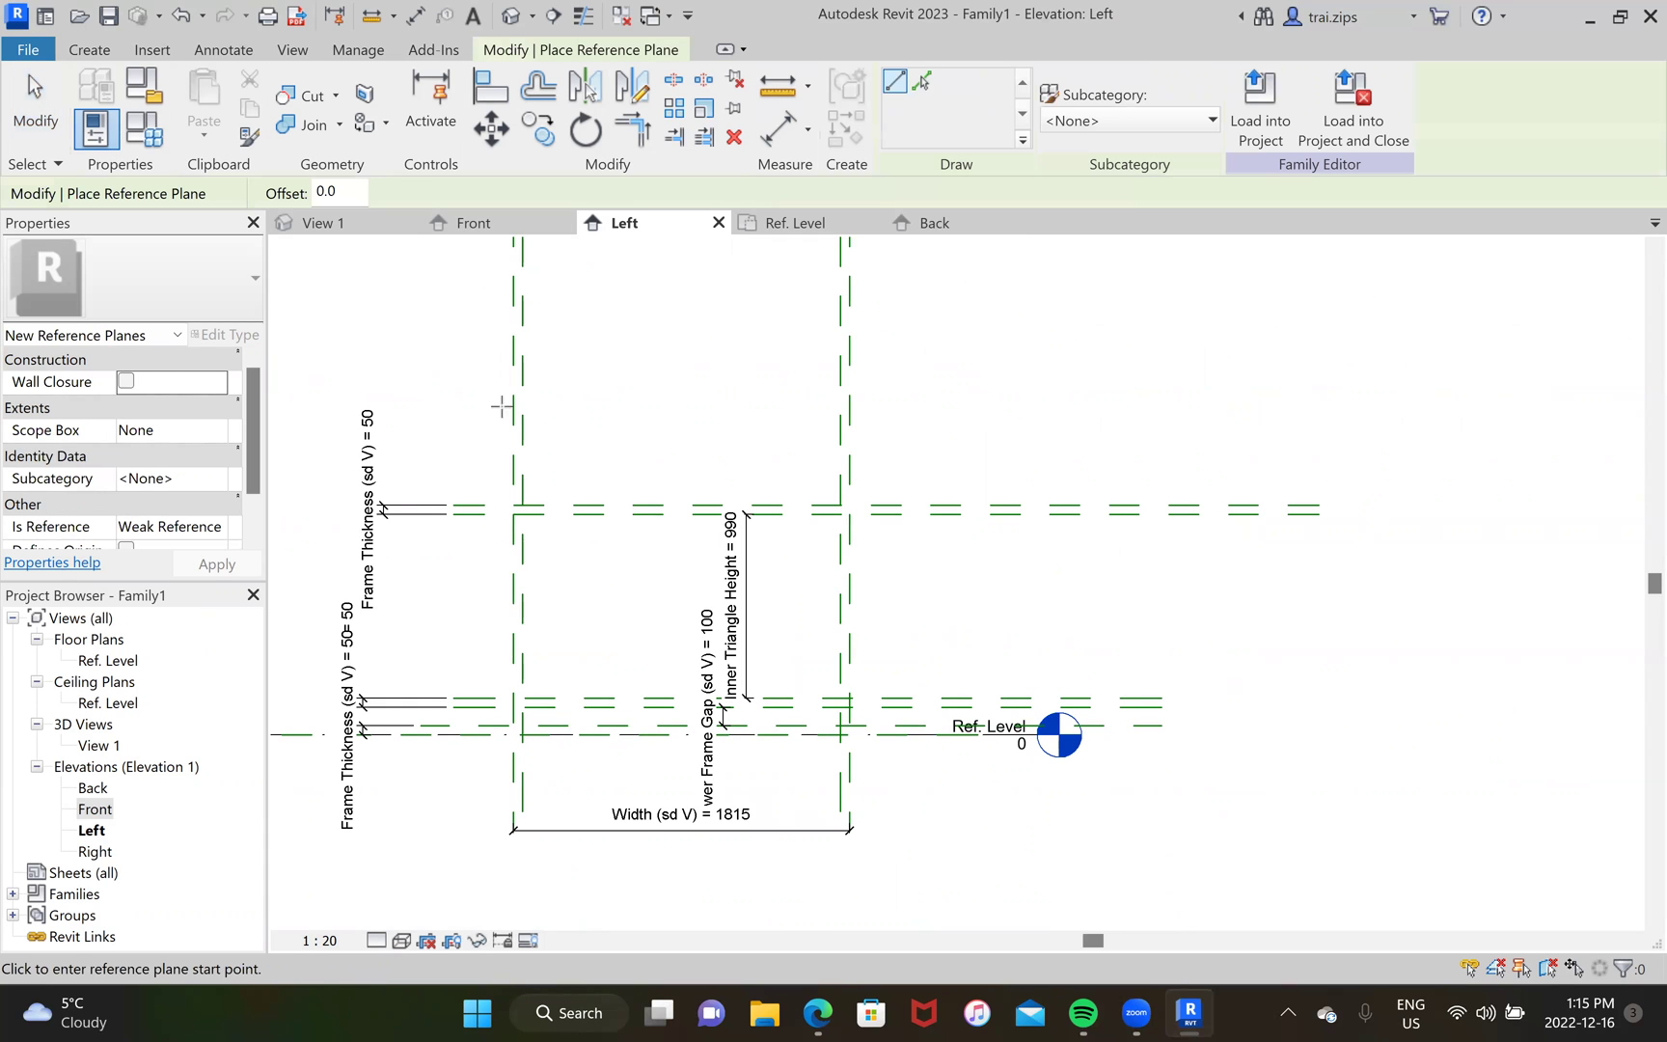
scroll(516, 705, "up", 1)
scroll(516, 705, "up", 1)
left_click(516, 704)
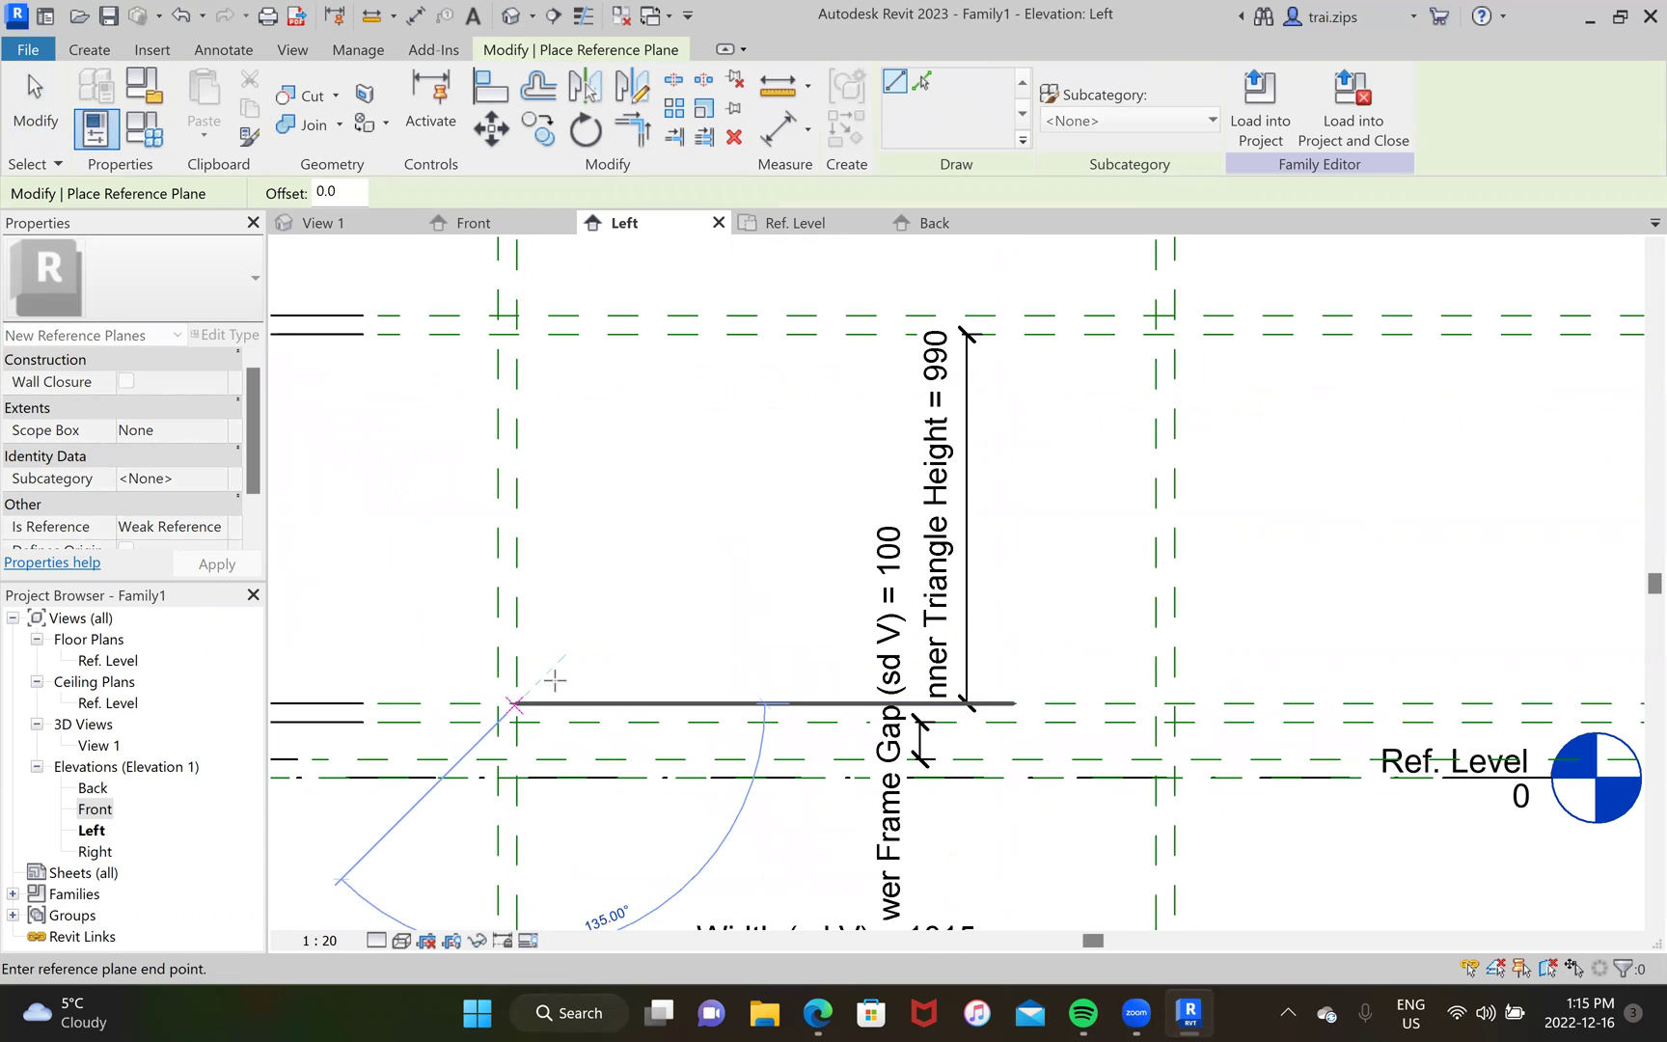
left_click(1156, 334)
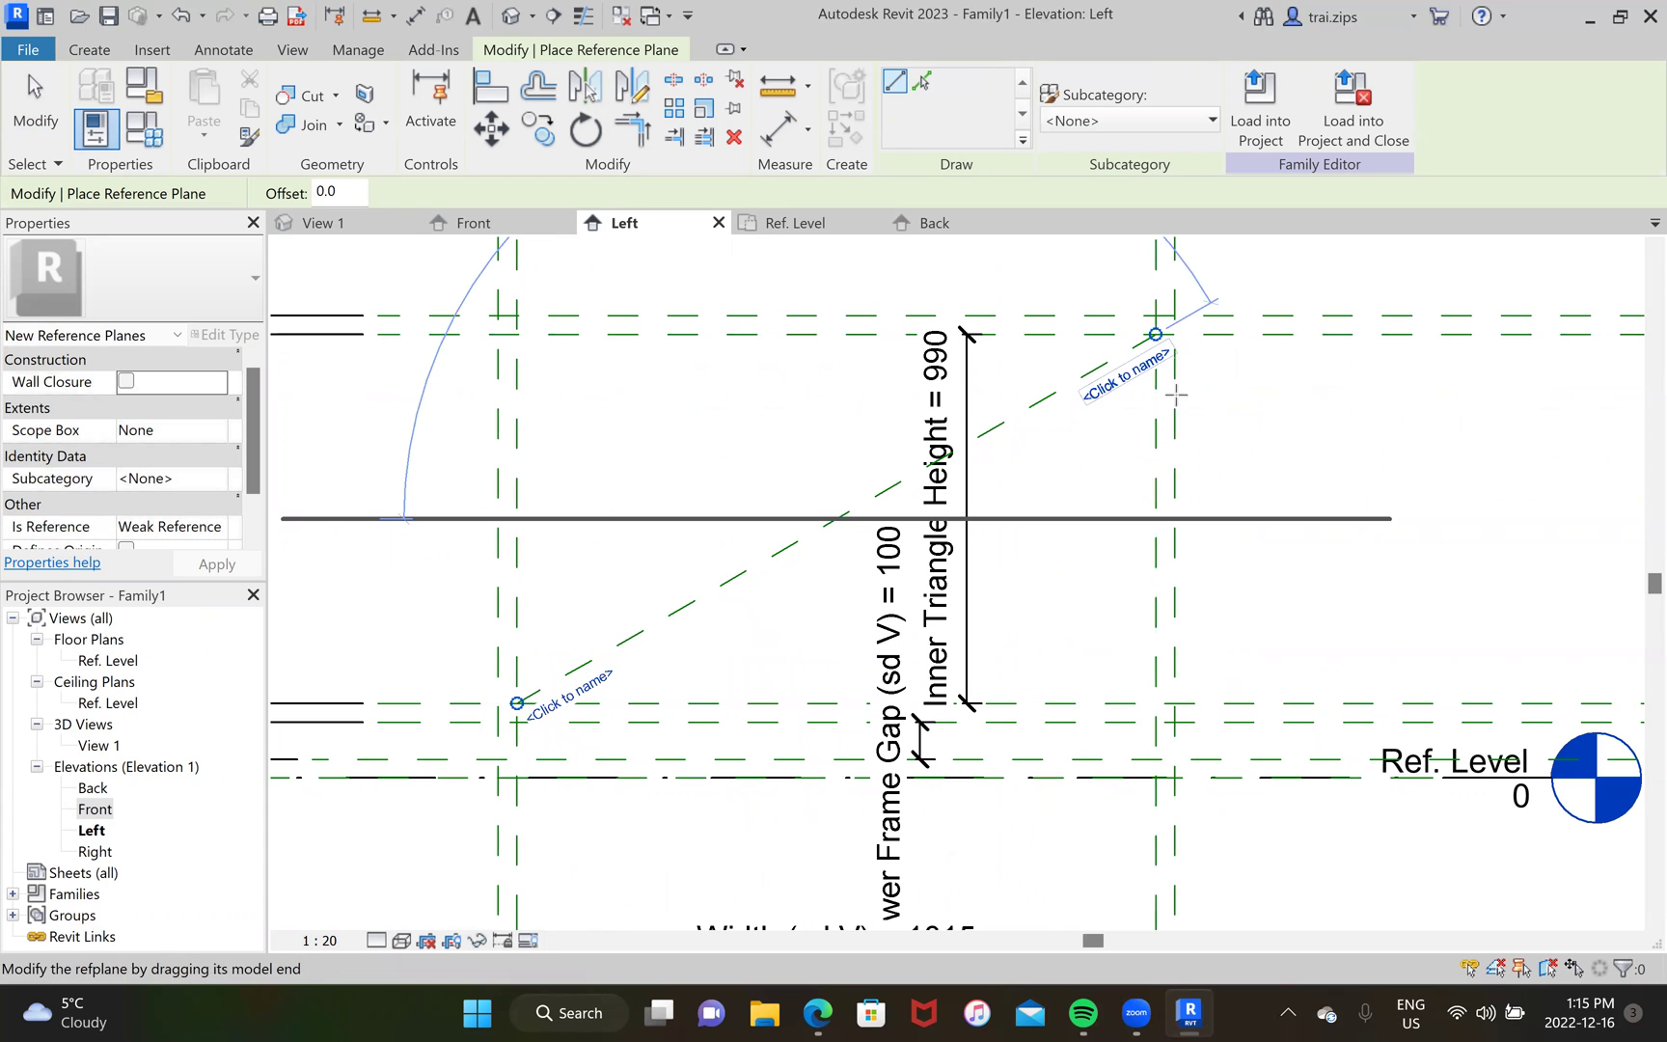
Step: Add a second sloped reference plane parallel to the first, then go to the Ref. Level plan
scroll(496, 701, "up", 3)
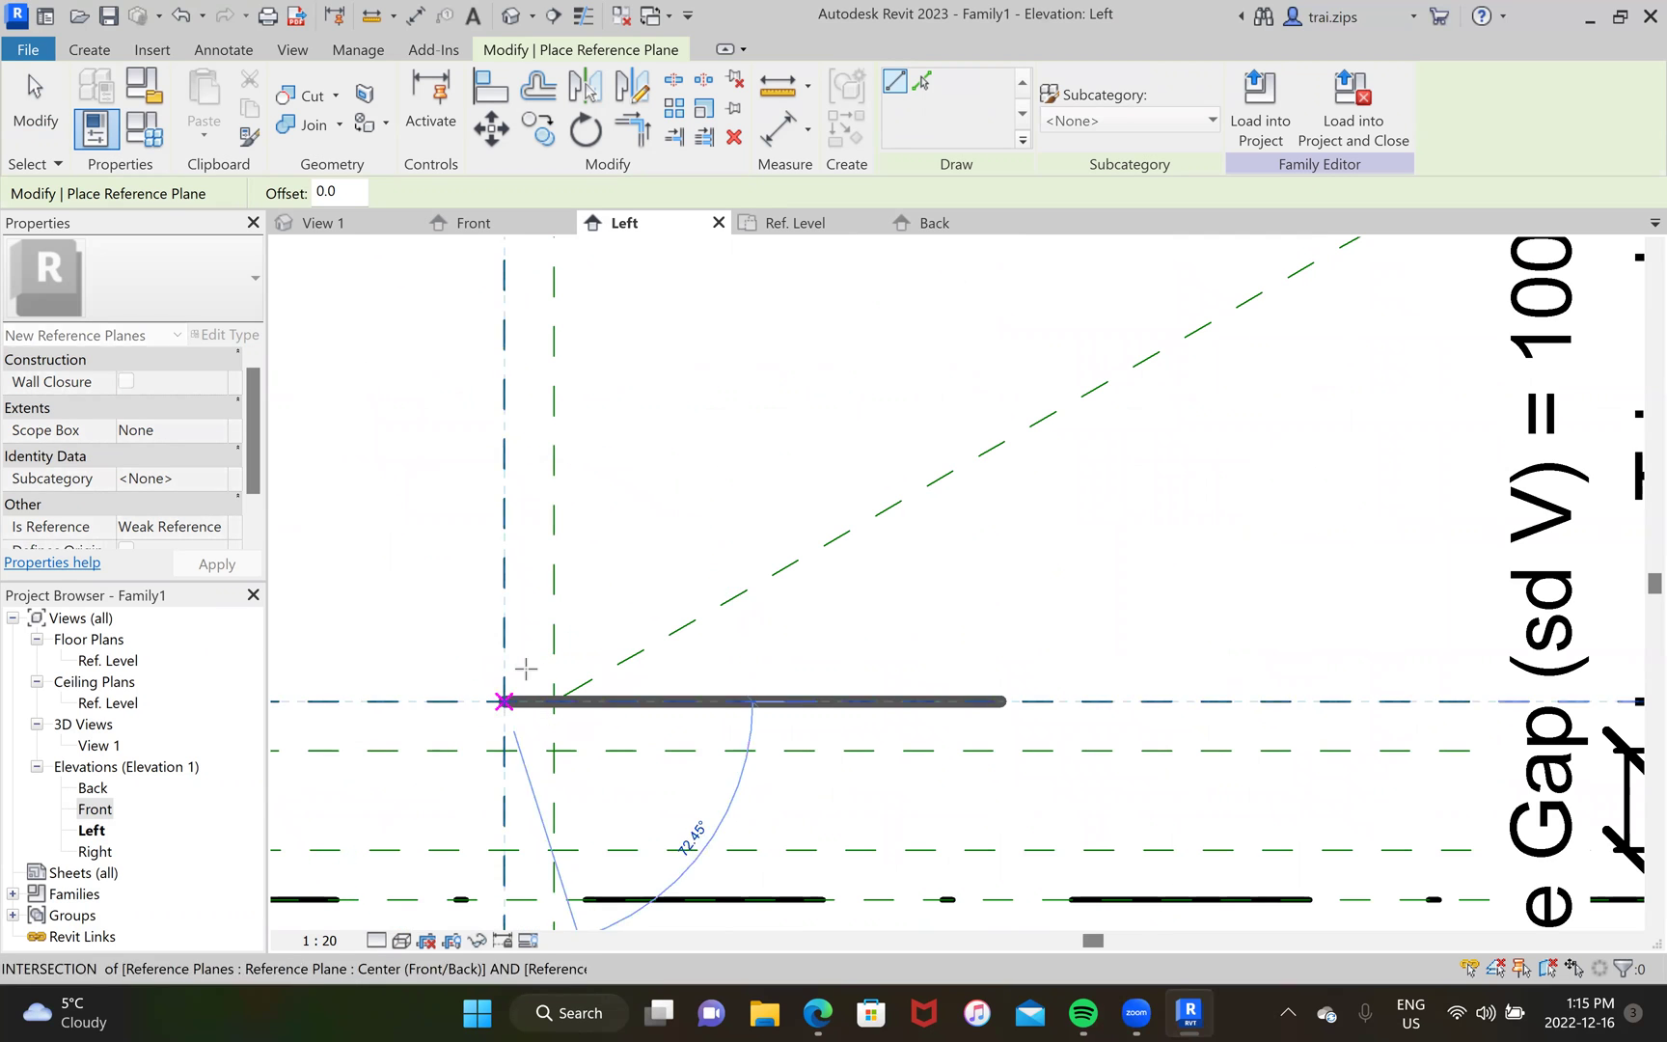
scroll(507, 689, "down", 4)
middle_click_drag(727, 622, 484, 802)
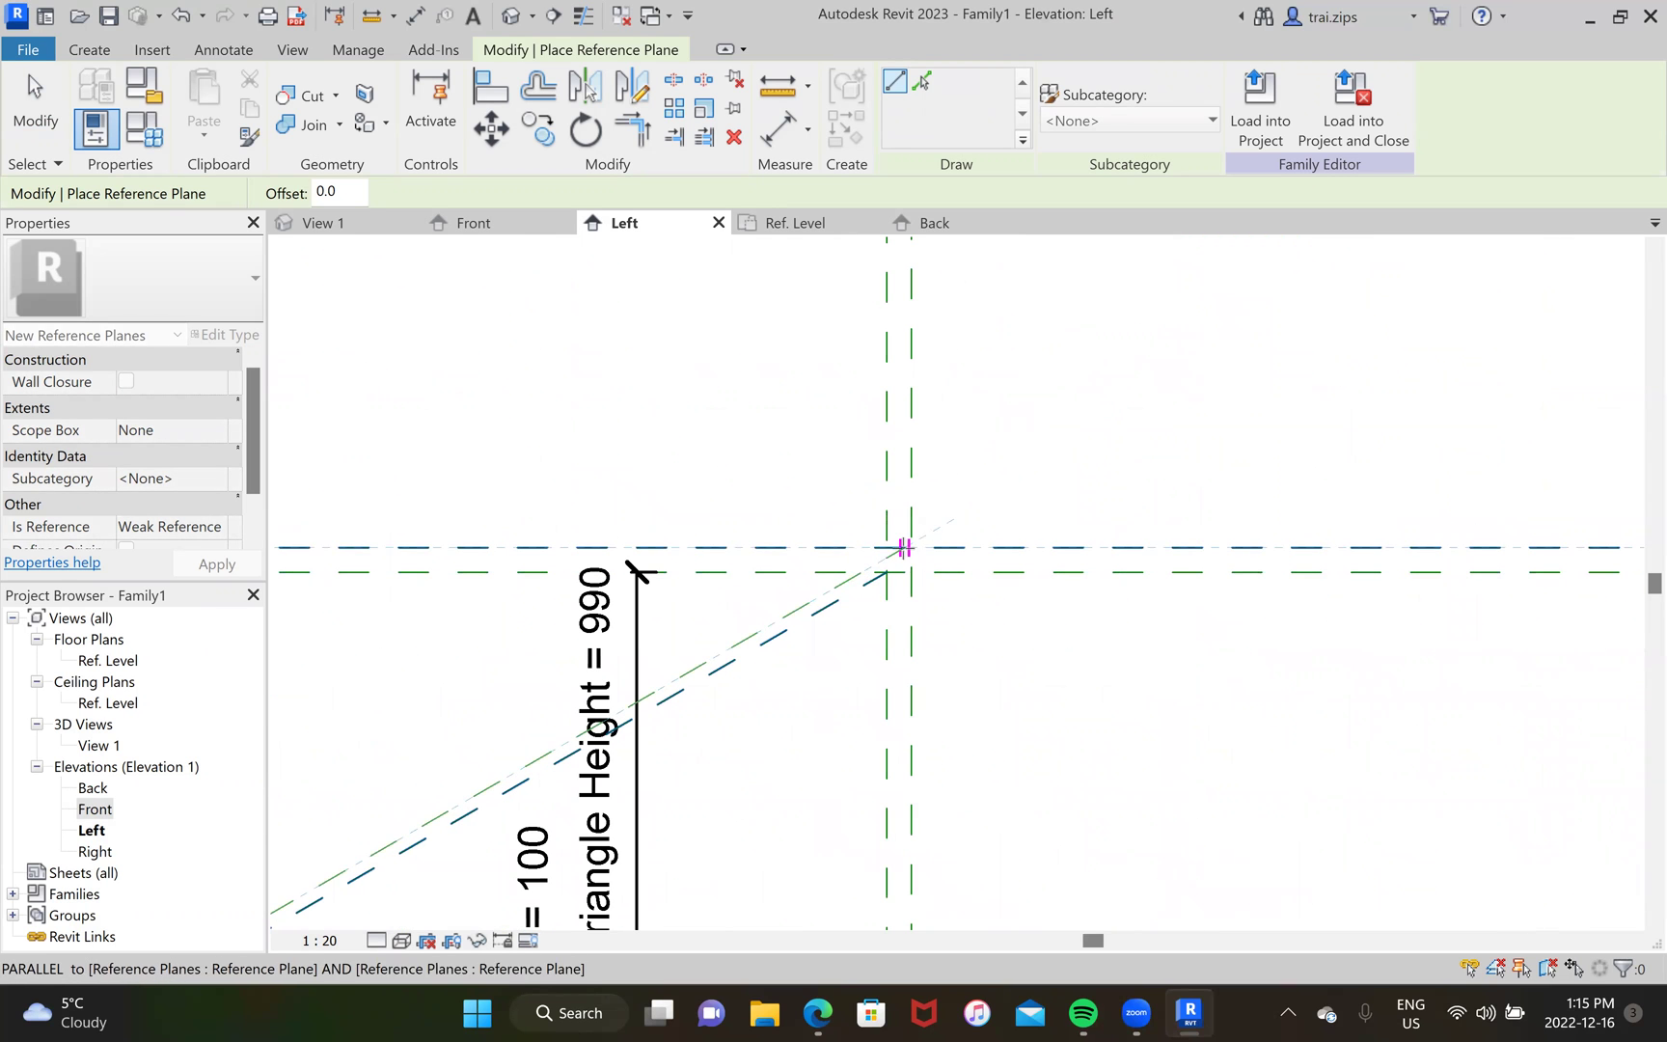
left_click(1027, 466)
scroll(858, 593, "down", 2)
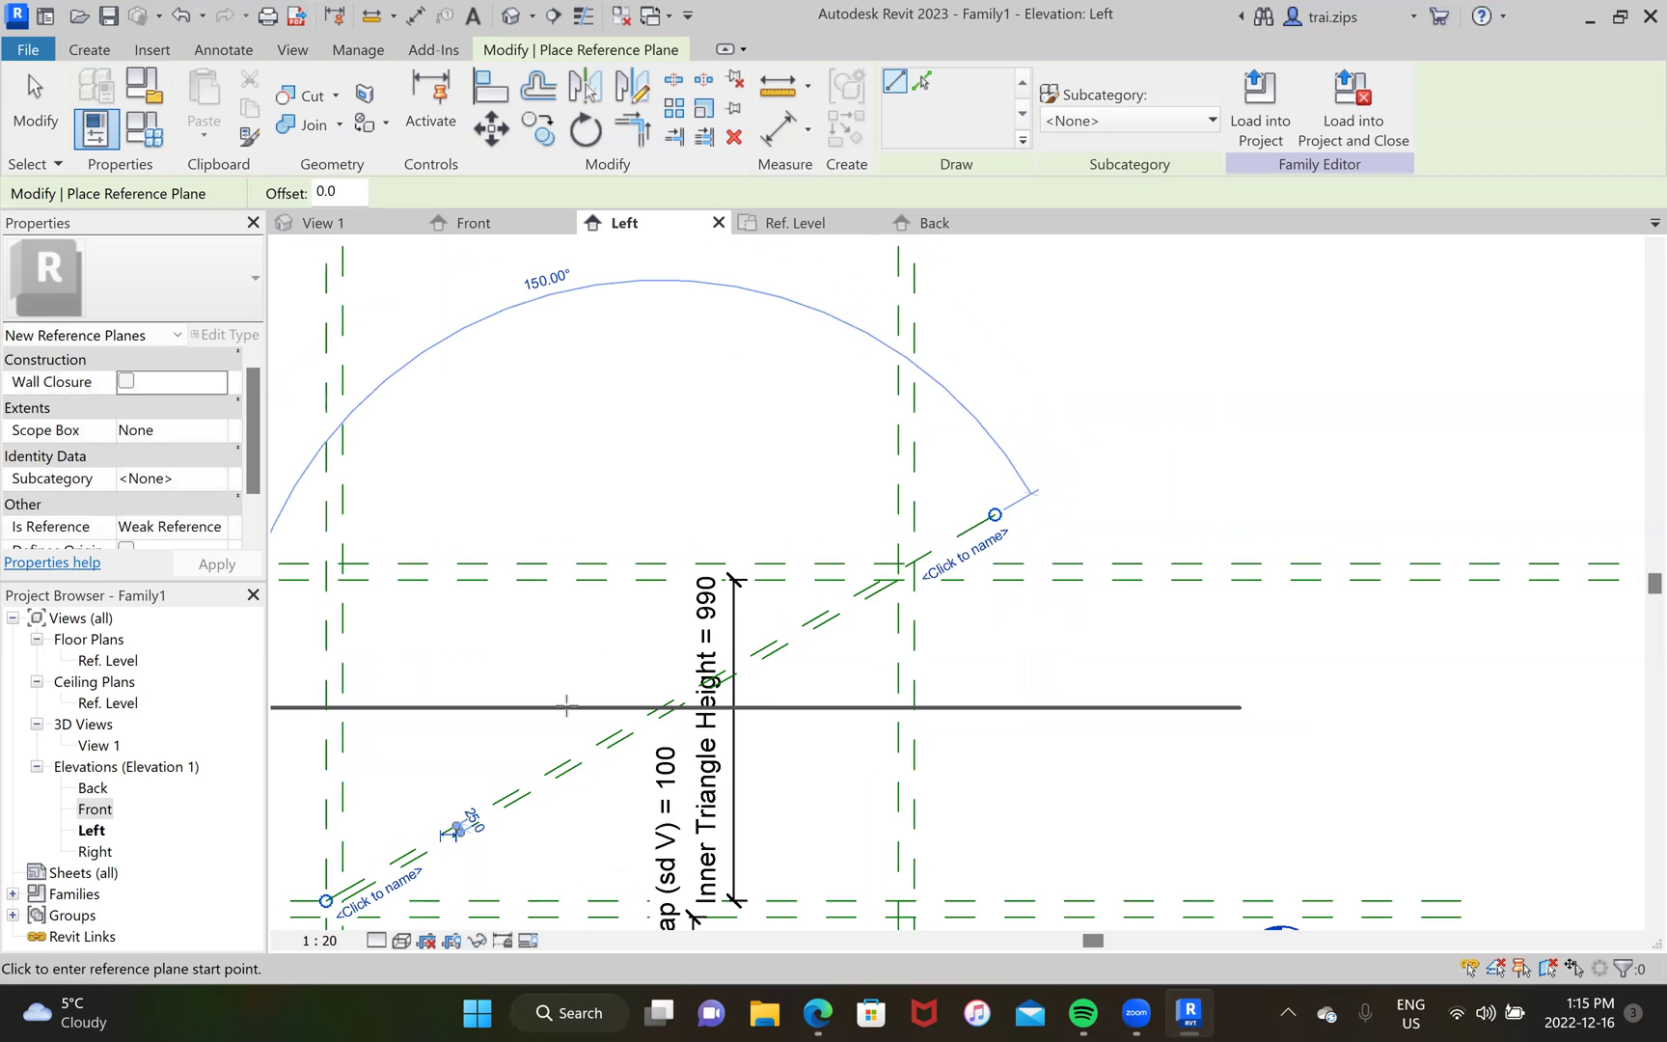
middle_click_drag(567, 707, 820, 517)
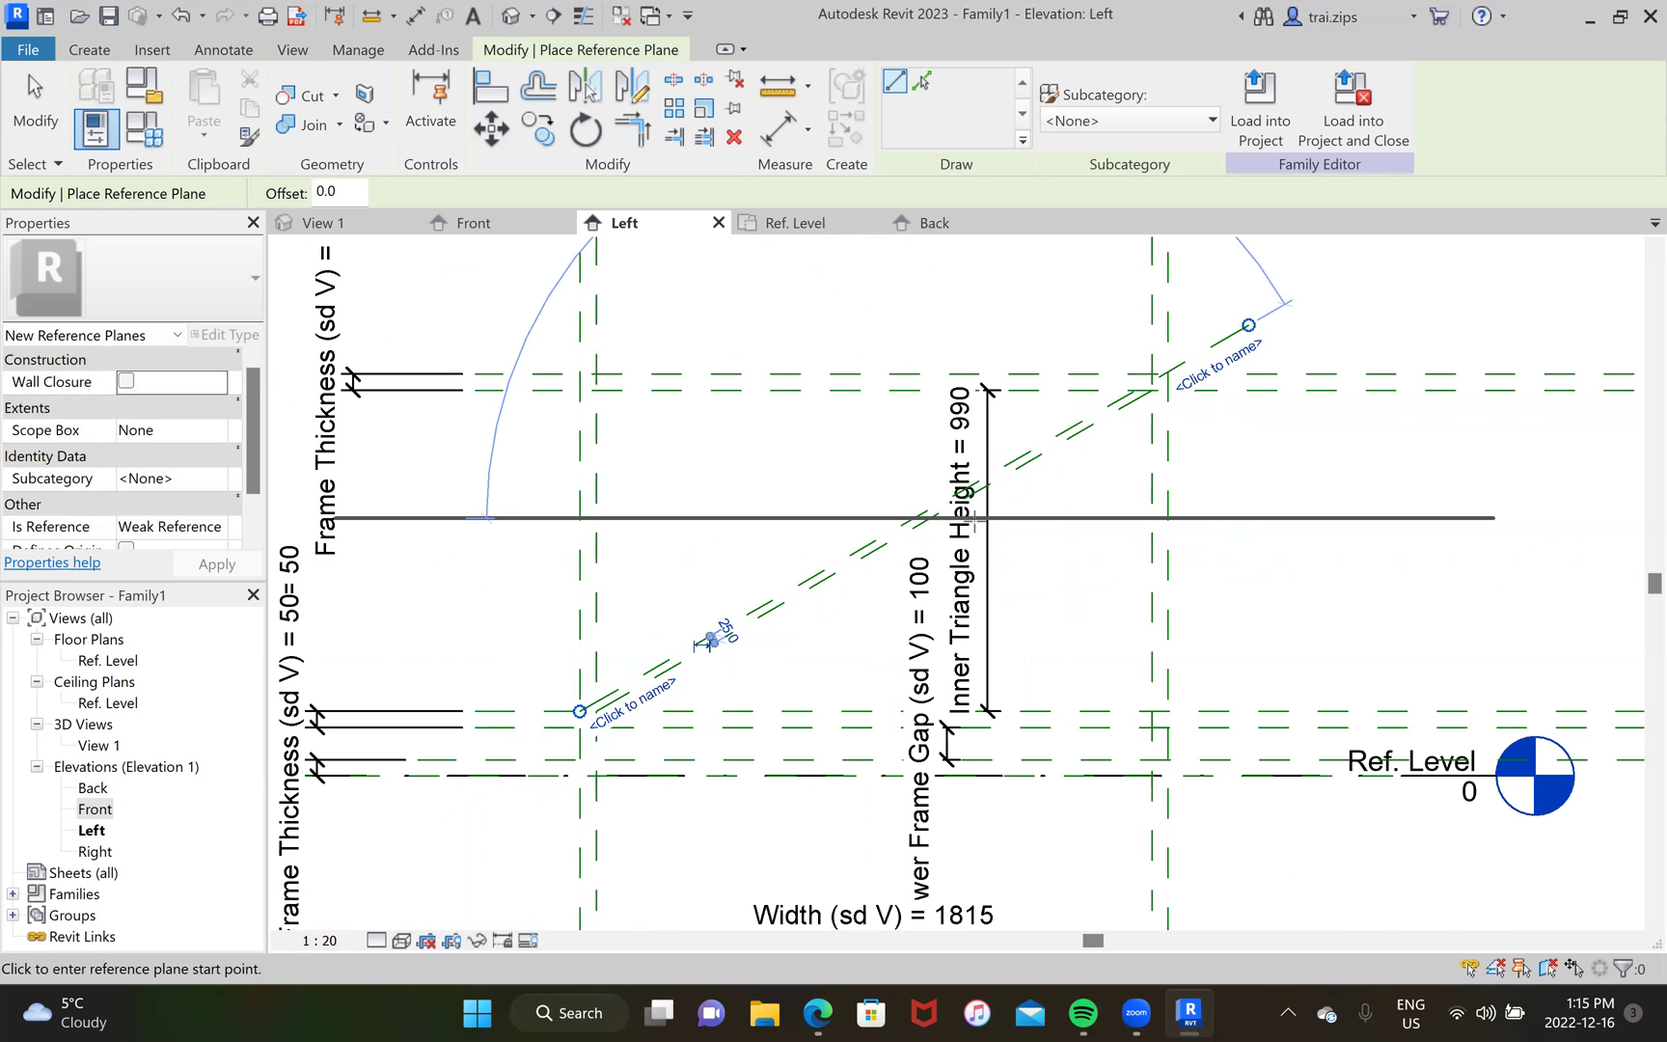
key("Escape")
key("Escape")
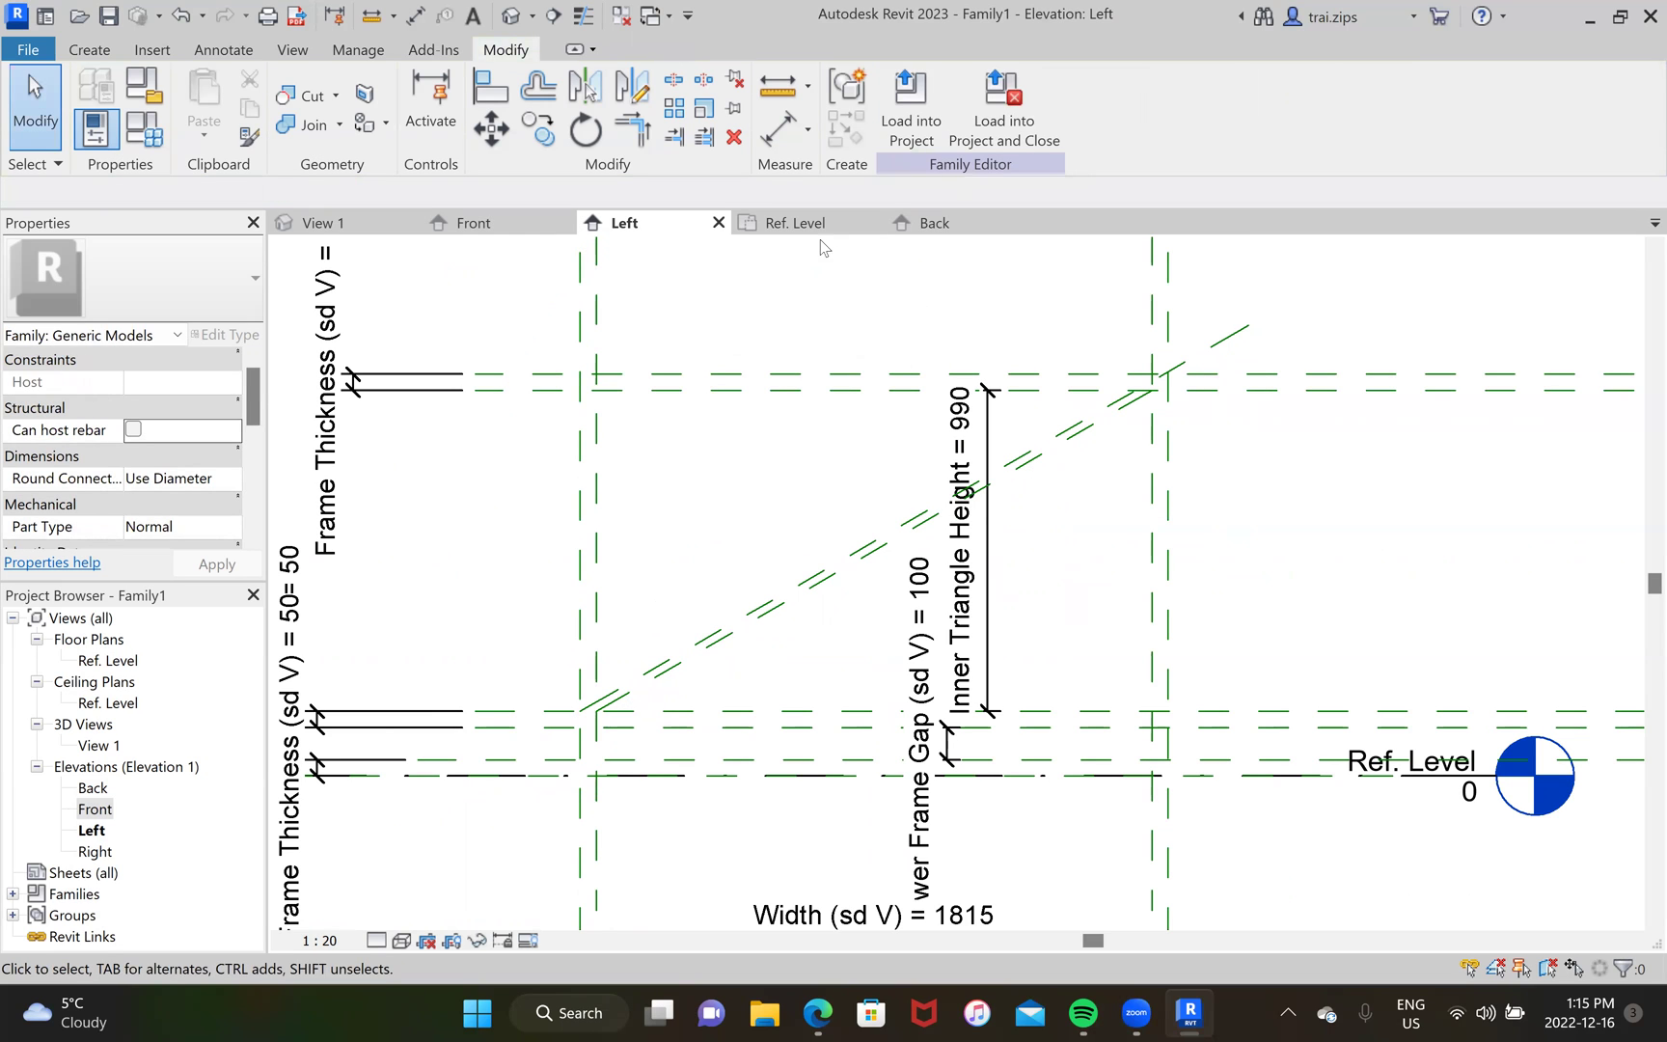
scroll(1061, 709, "down", 1)
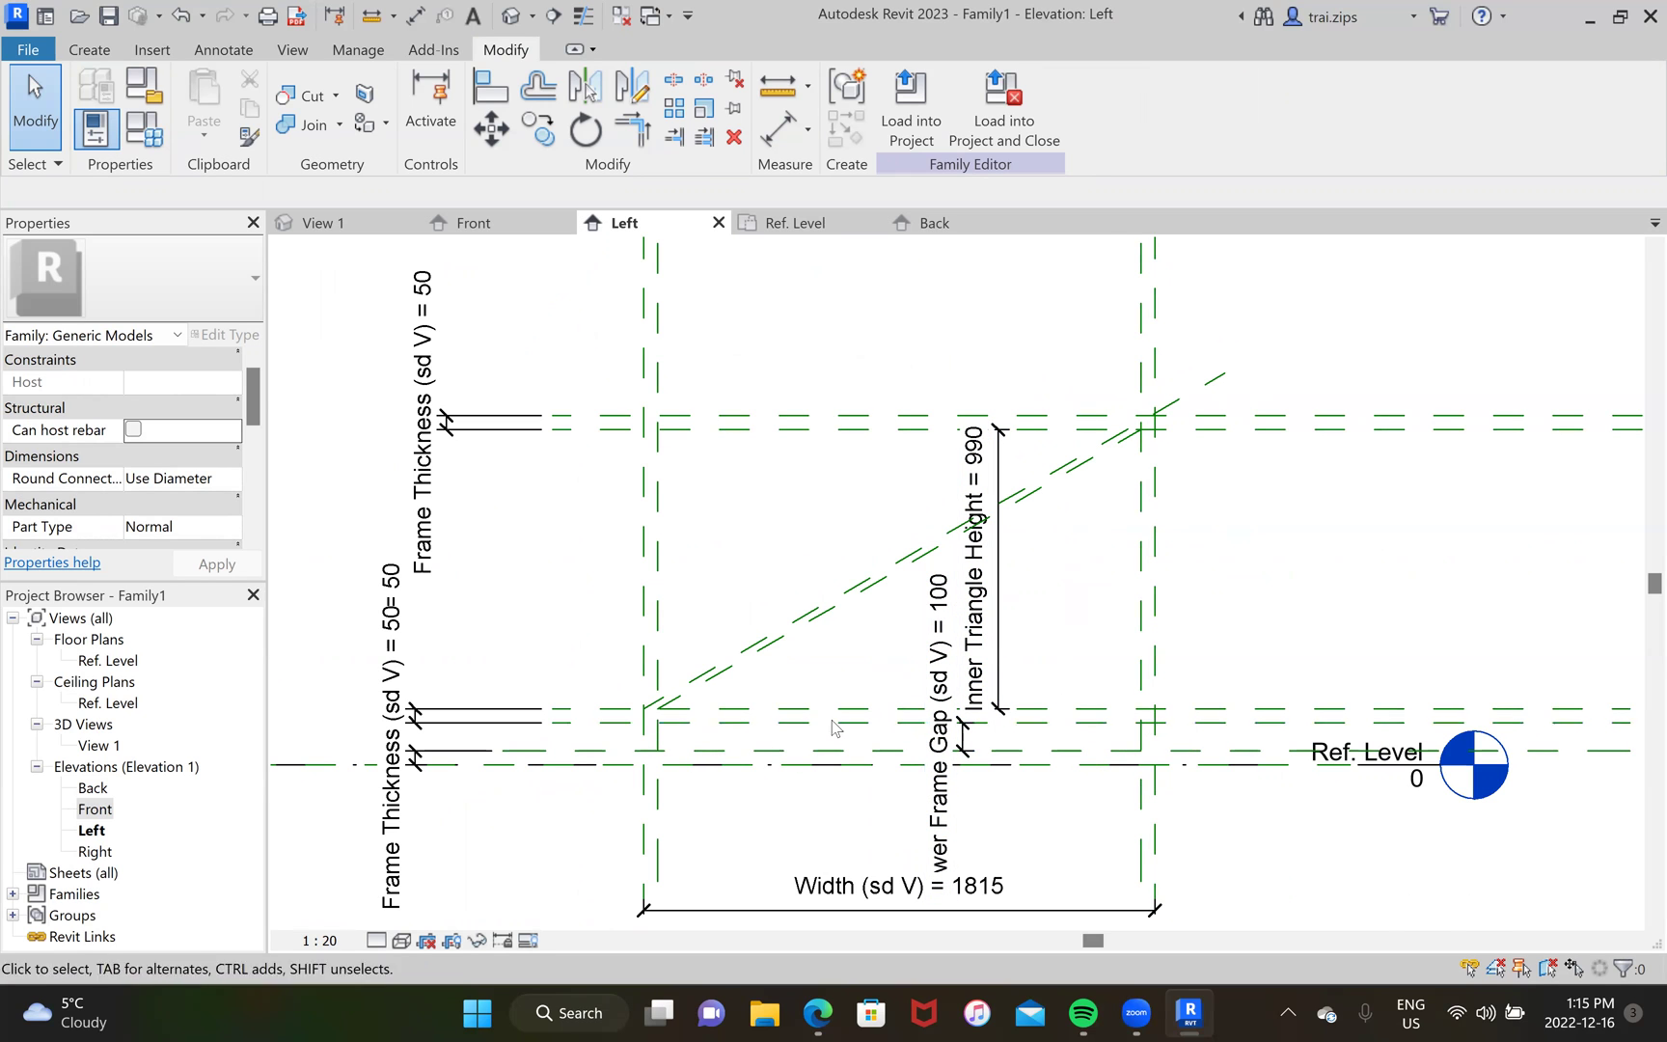
left_click(795, 223)
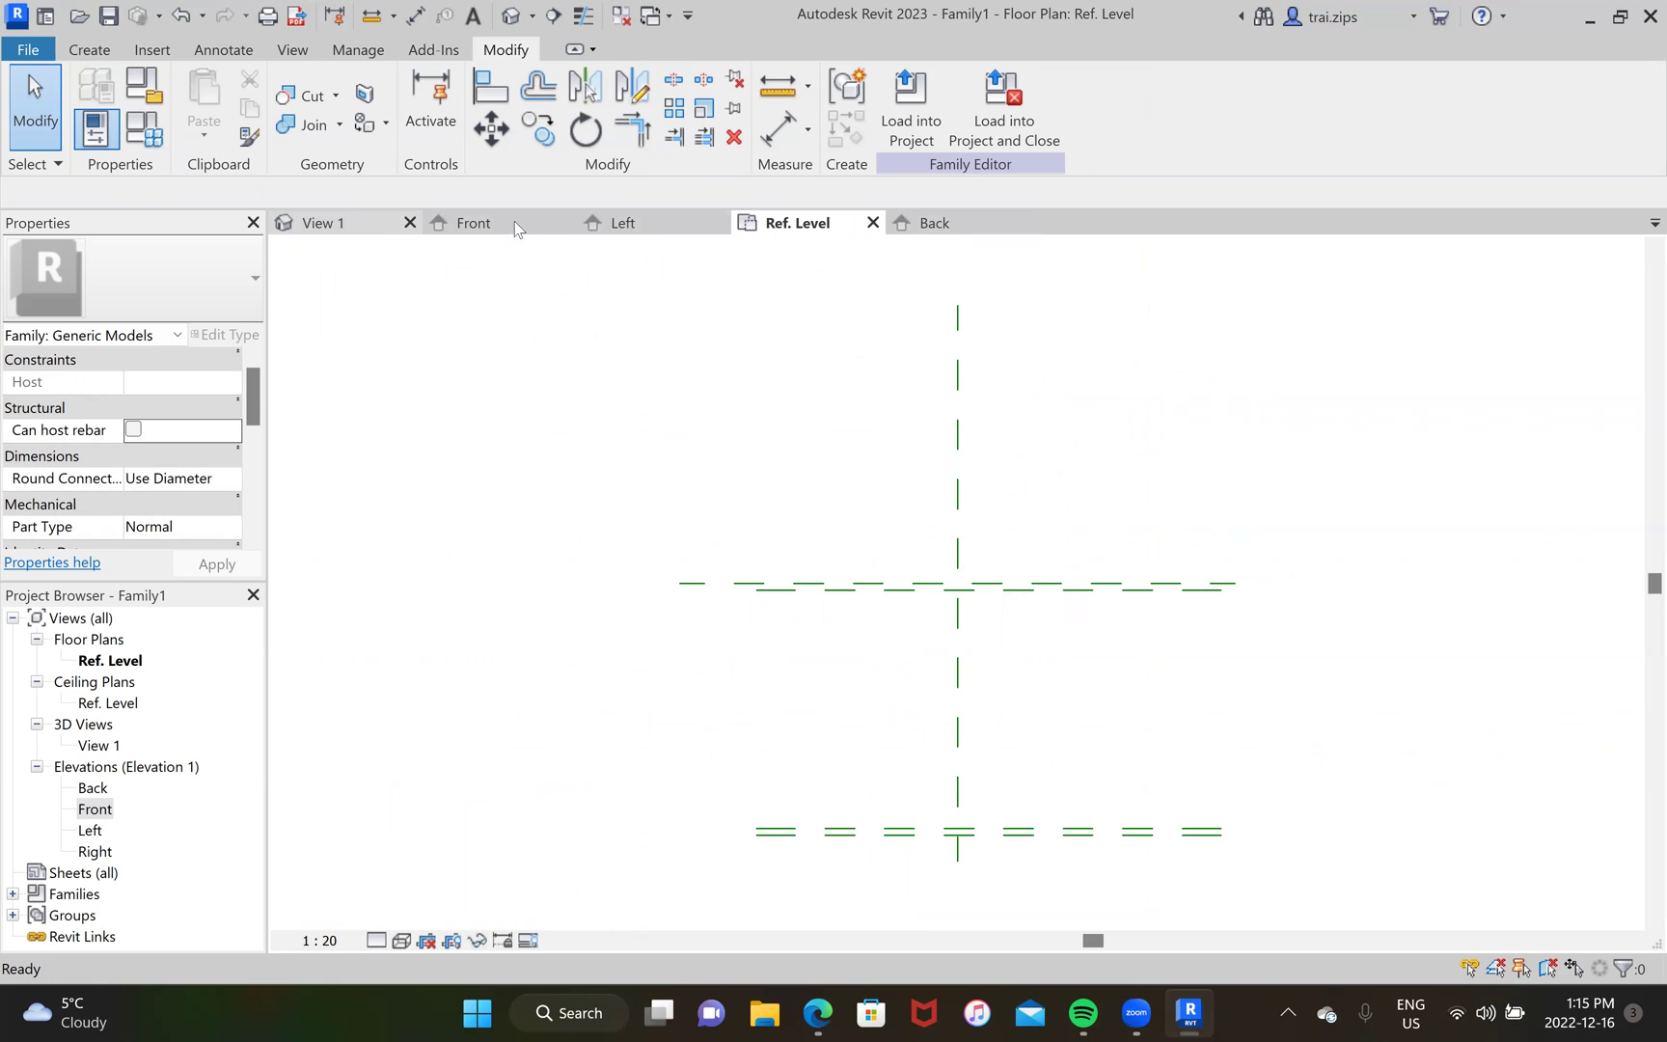
Step: Draw three vertical reference planes: one about 145 right of centre, plus a pair 200 apart farther right
middle_click_drag(1010, 565, 770, 576)
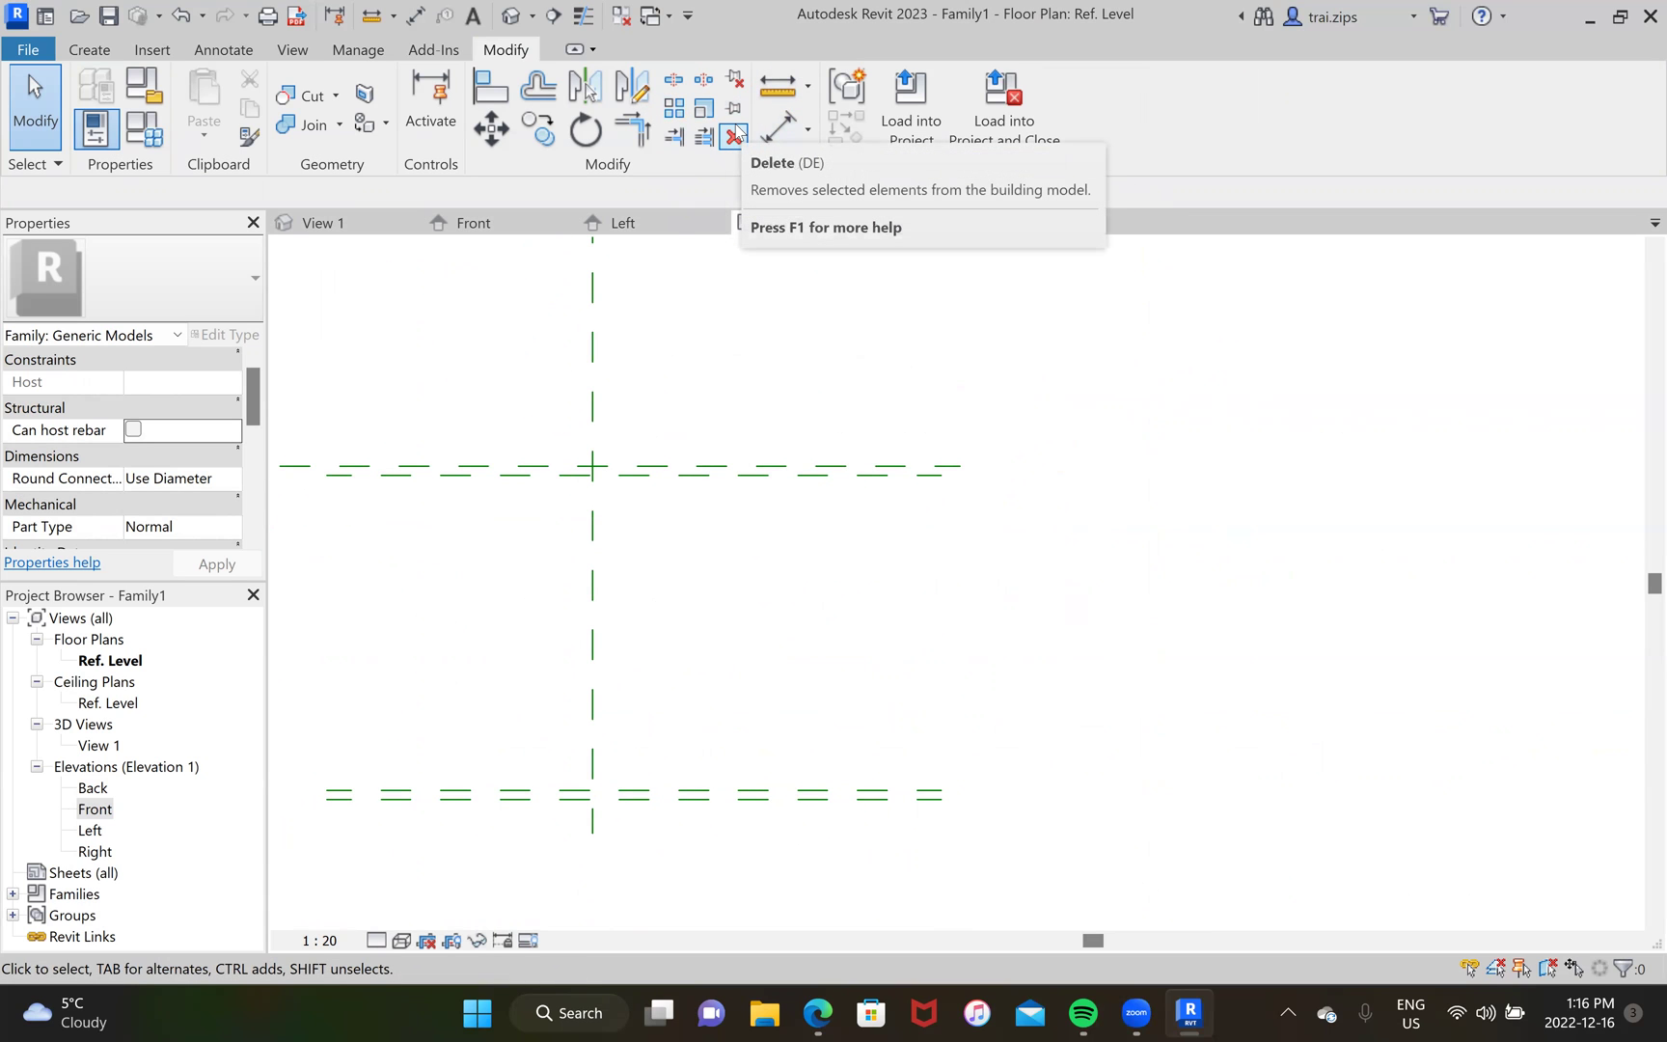
key("r")
key("p")
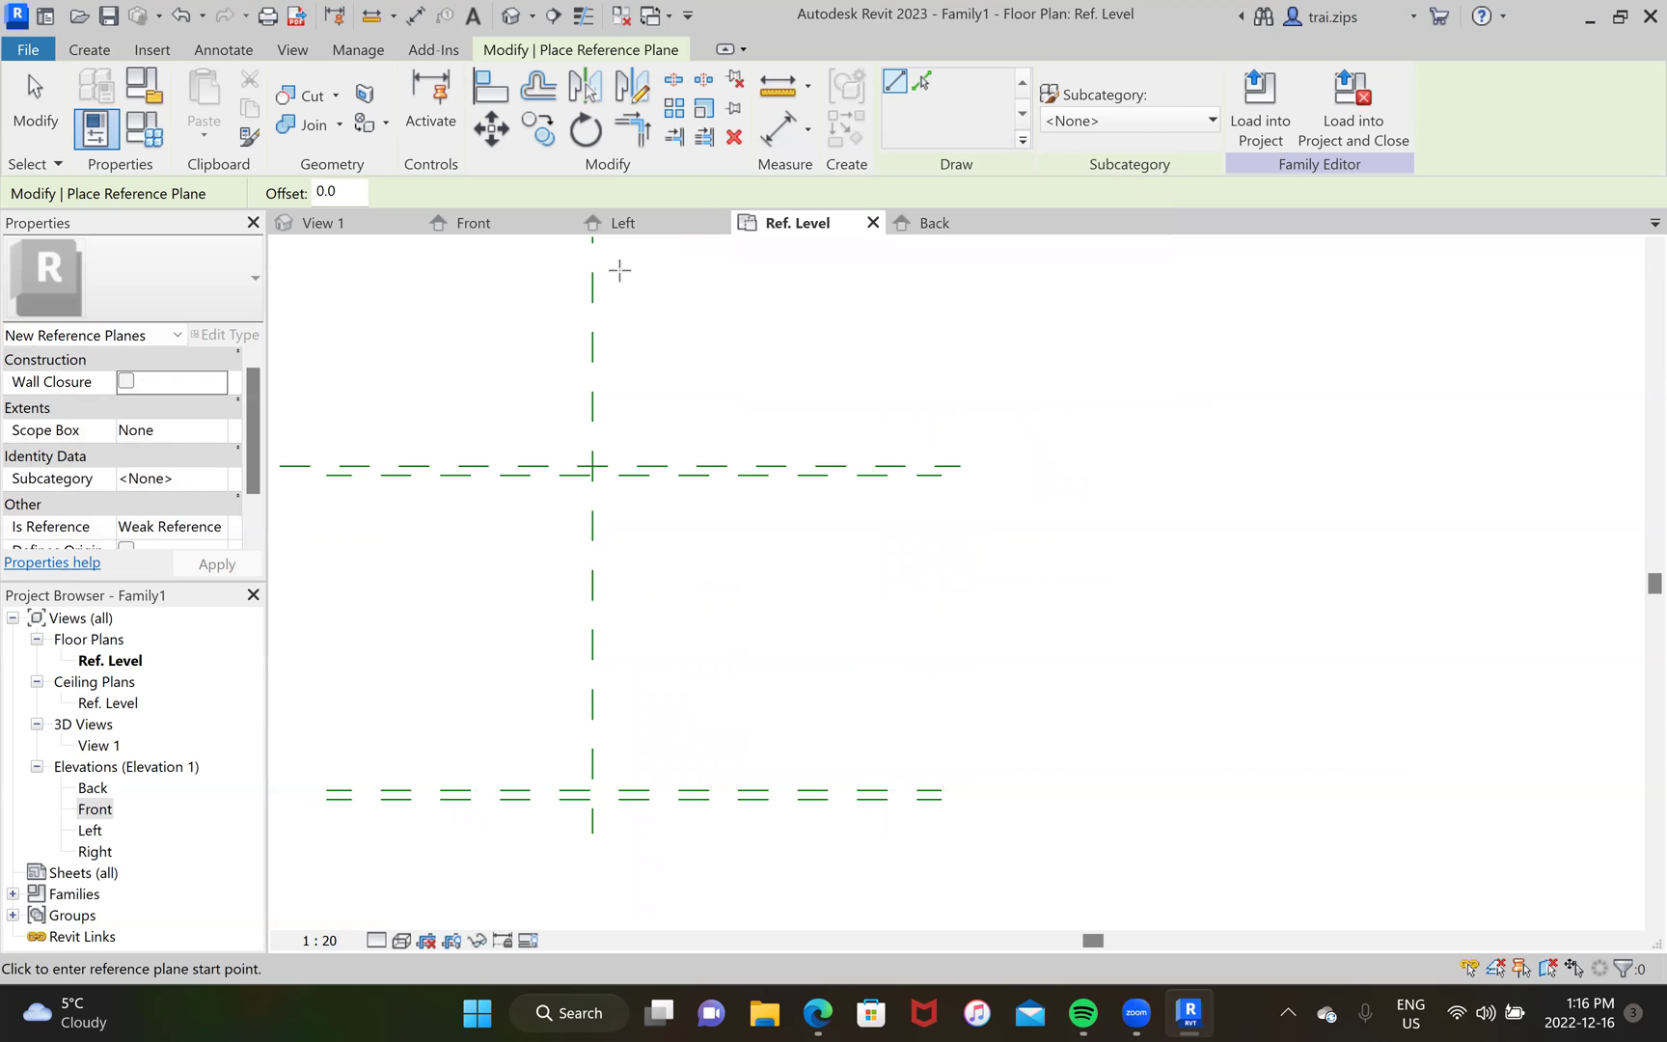
left_click(619, 270)
left_click(619, 857)
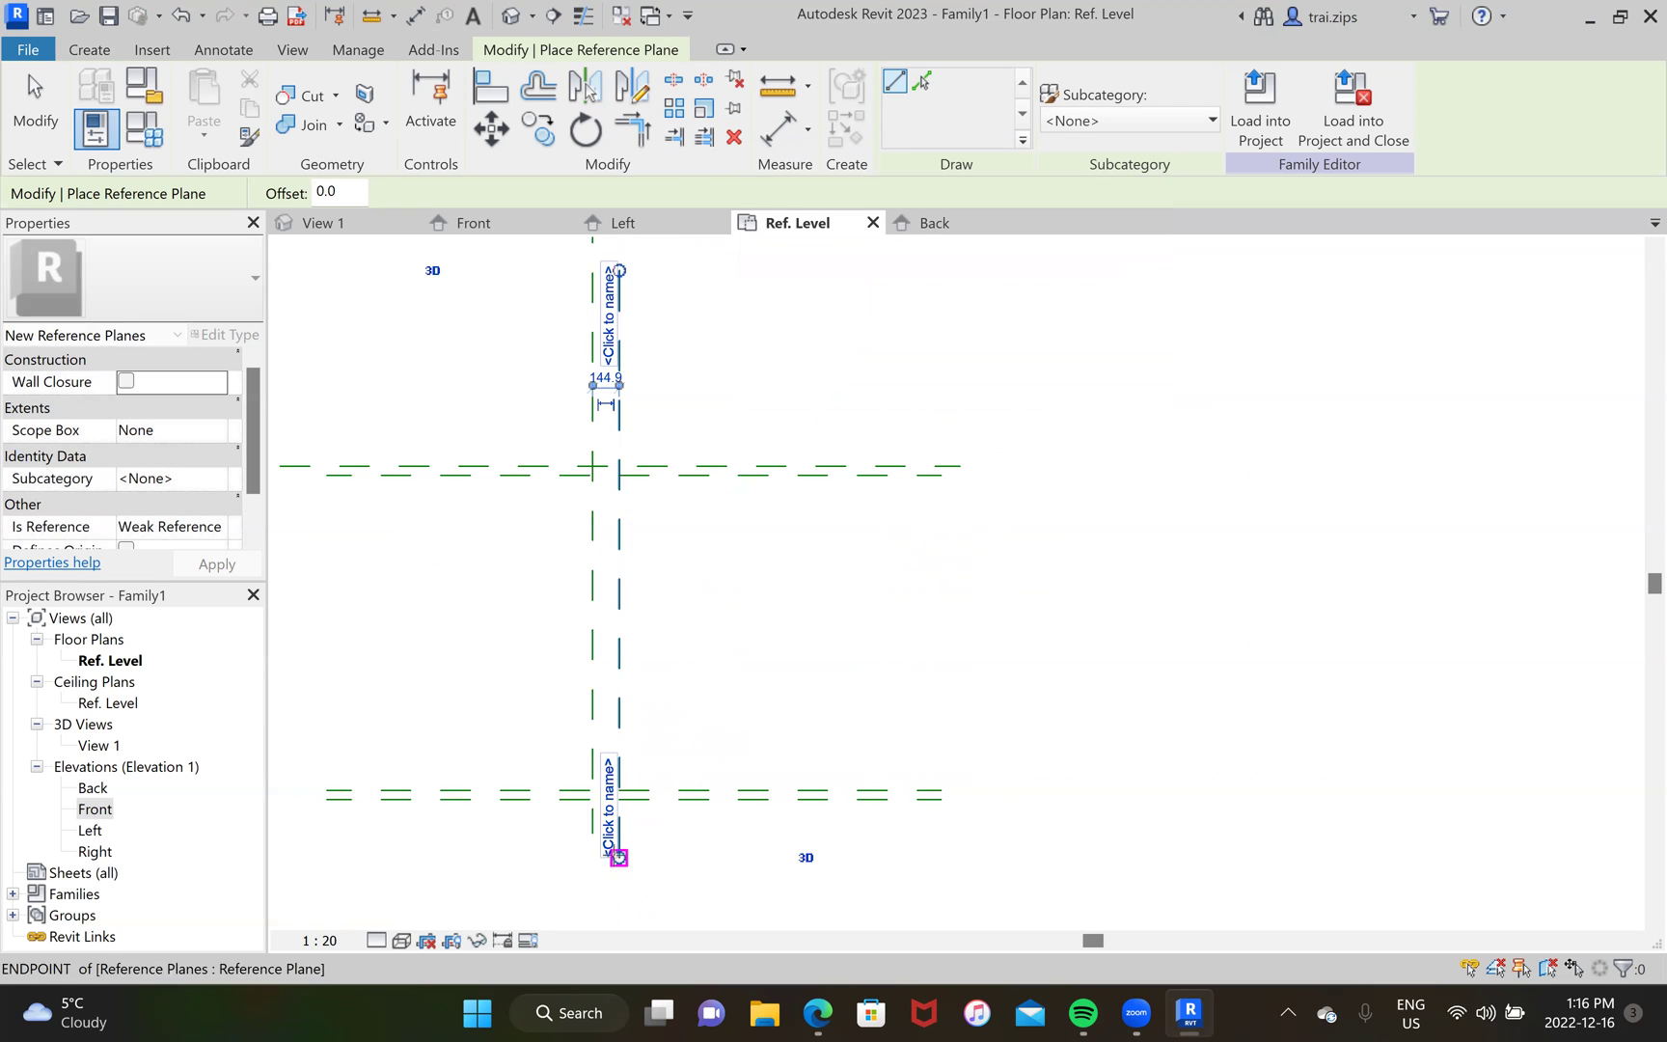
left_click(861, 347)
left_click(864, 286)
left_click(864, 917)
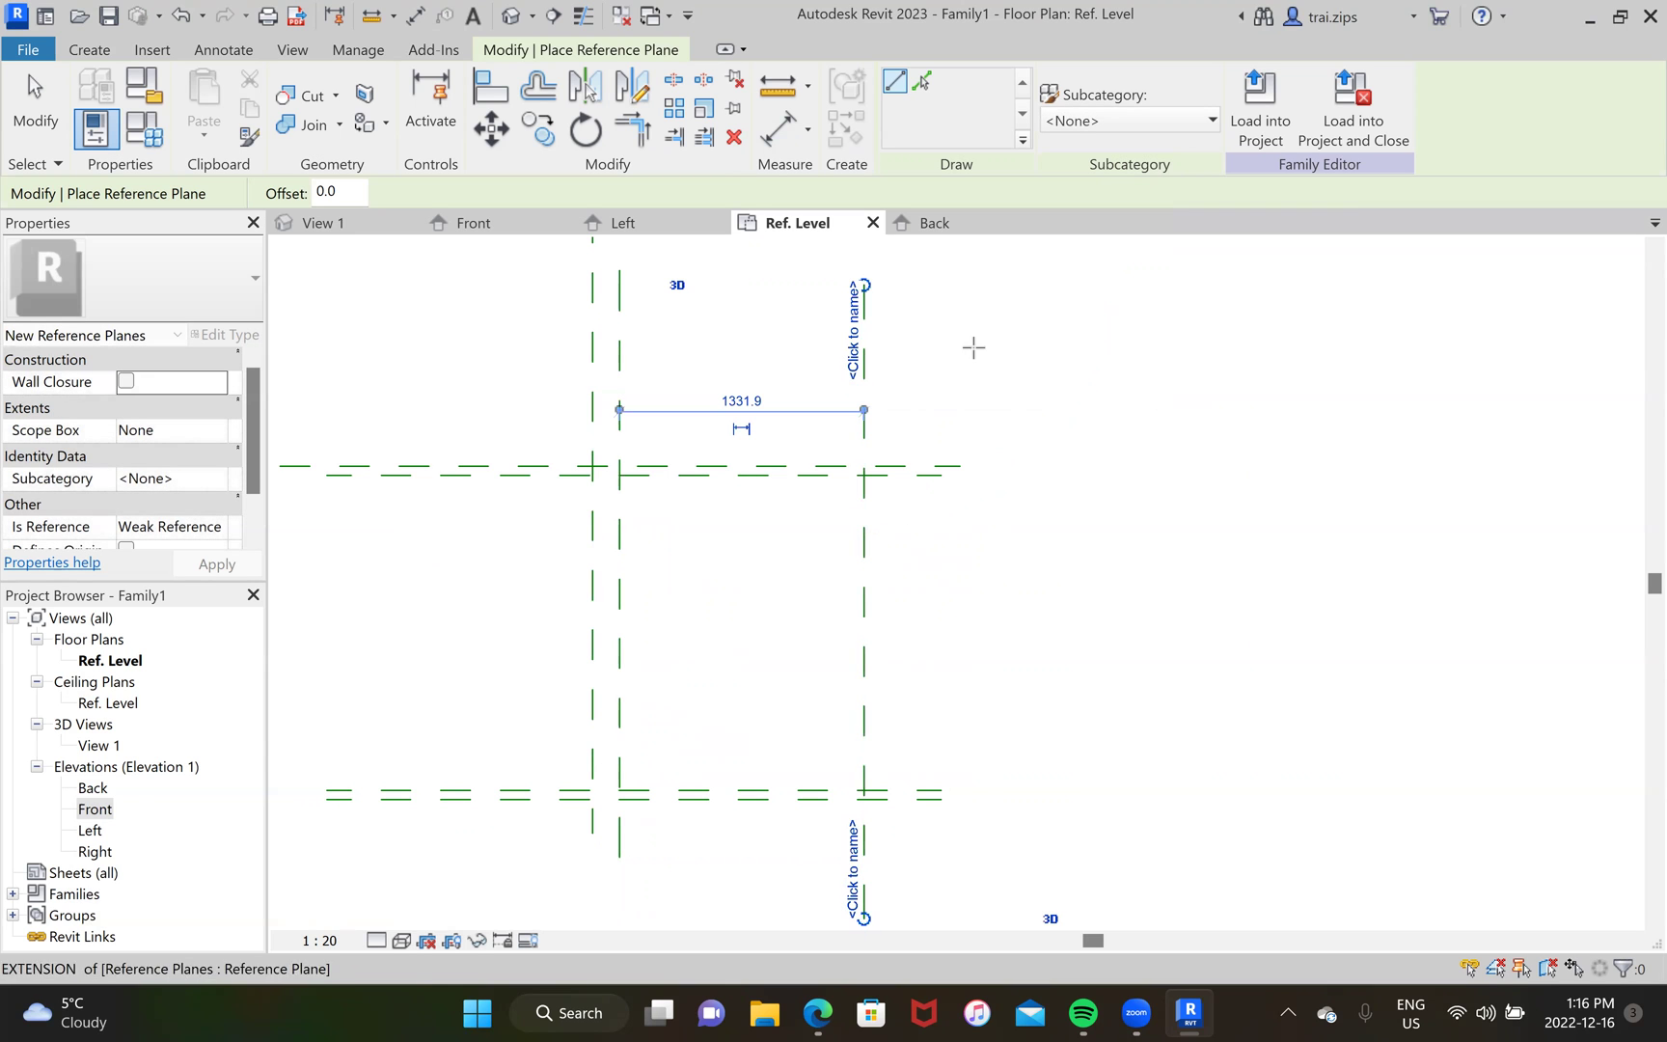
left_click(898, 285)
left_click(900, 897)
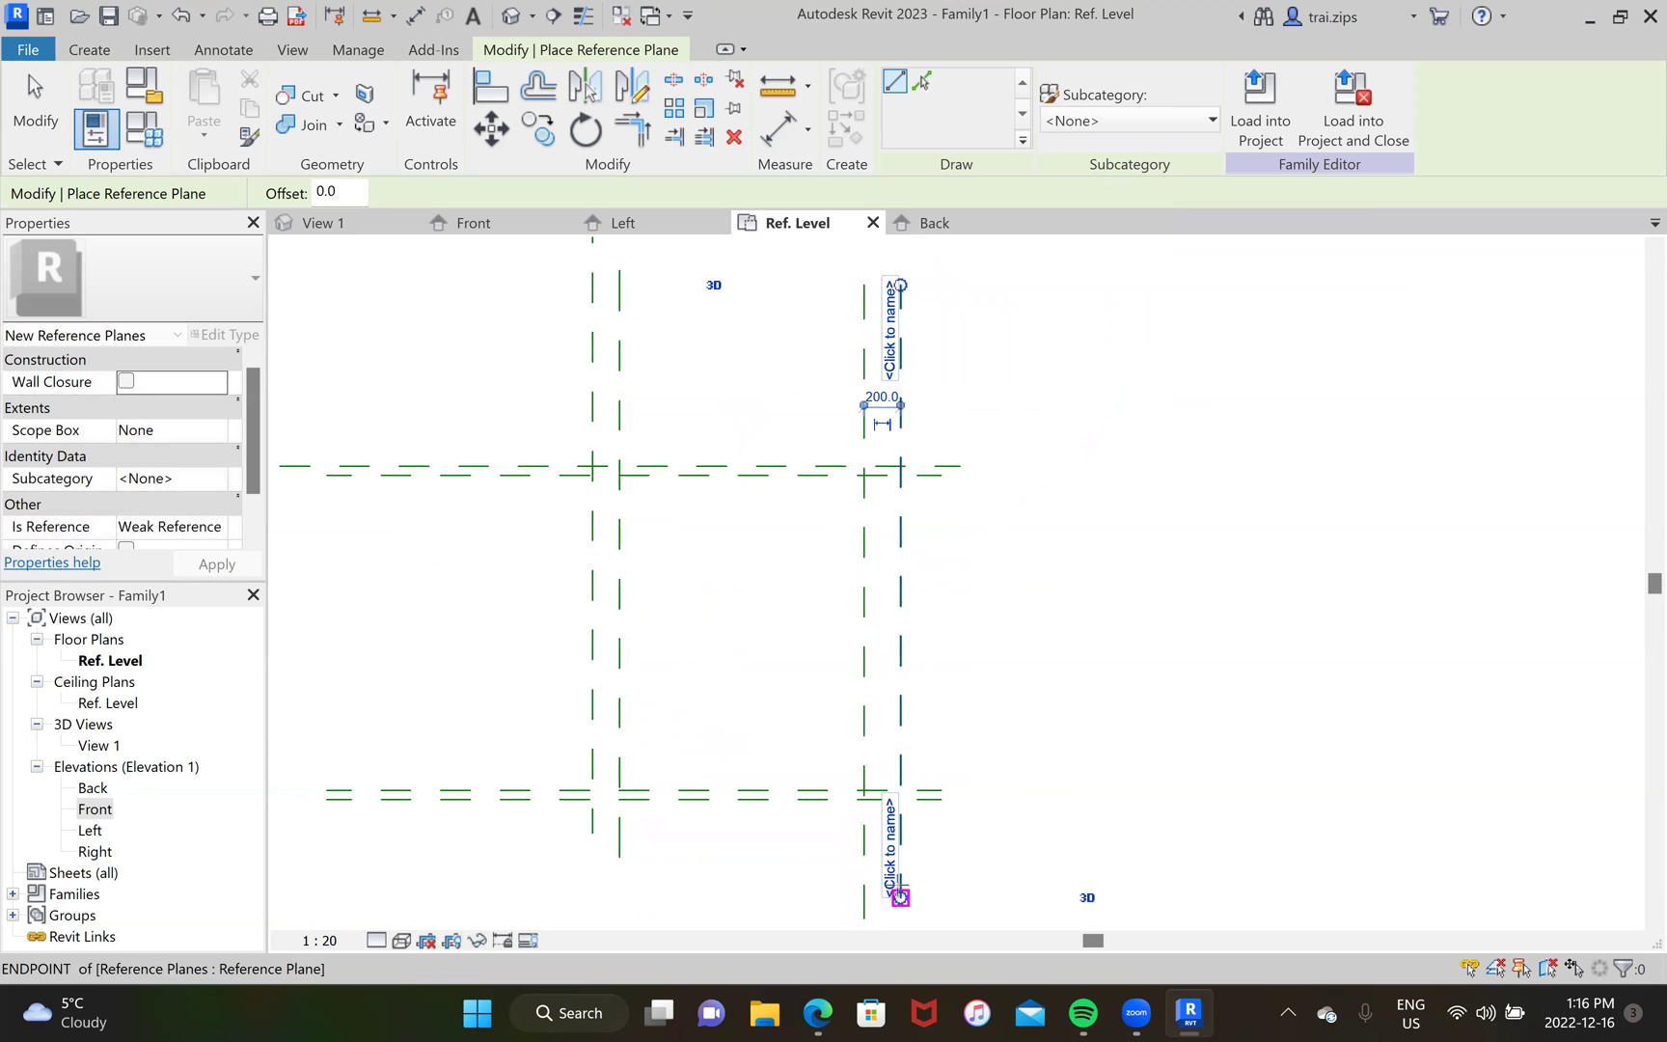
key("Escape")
key("Escape")
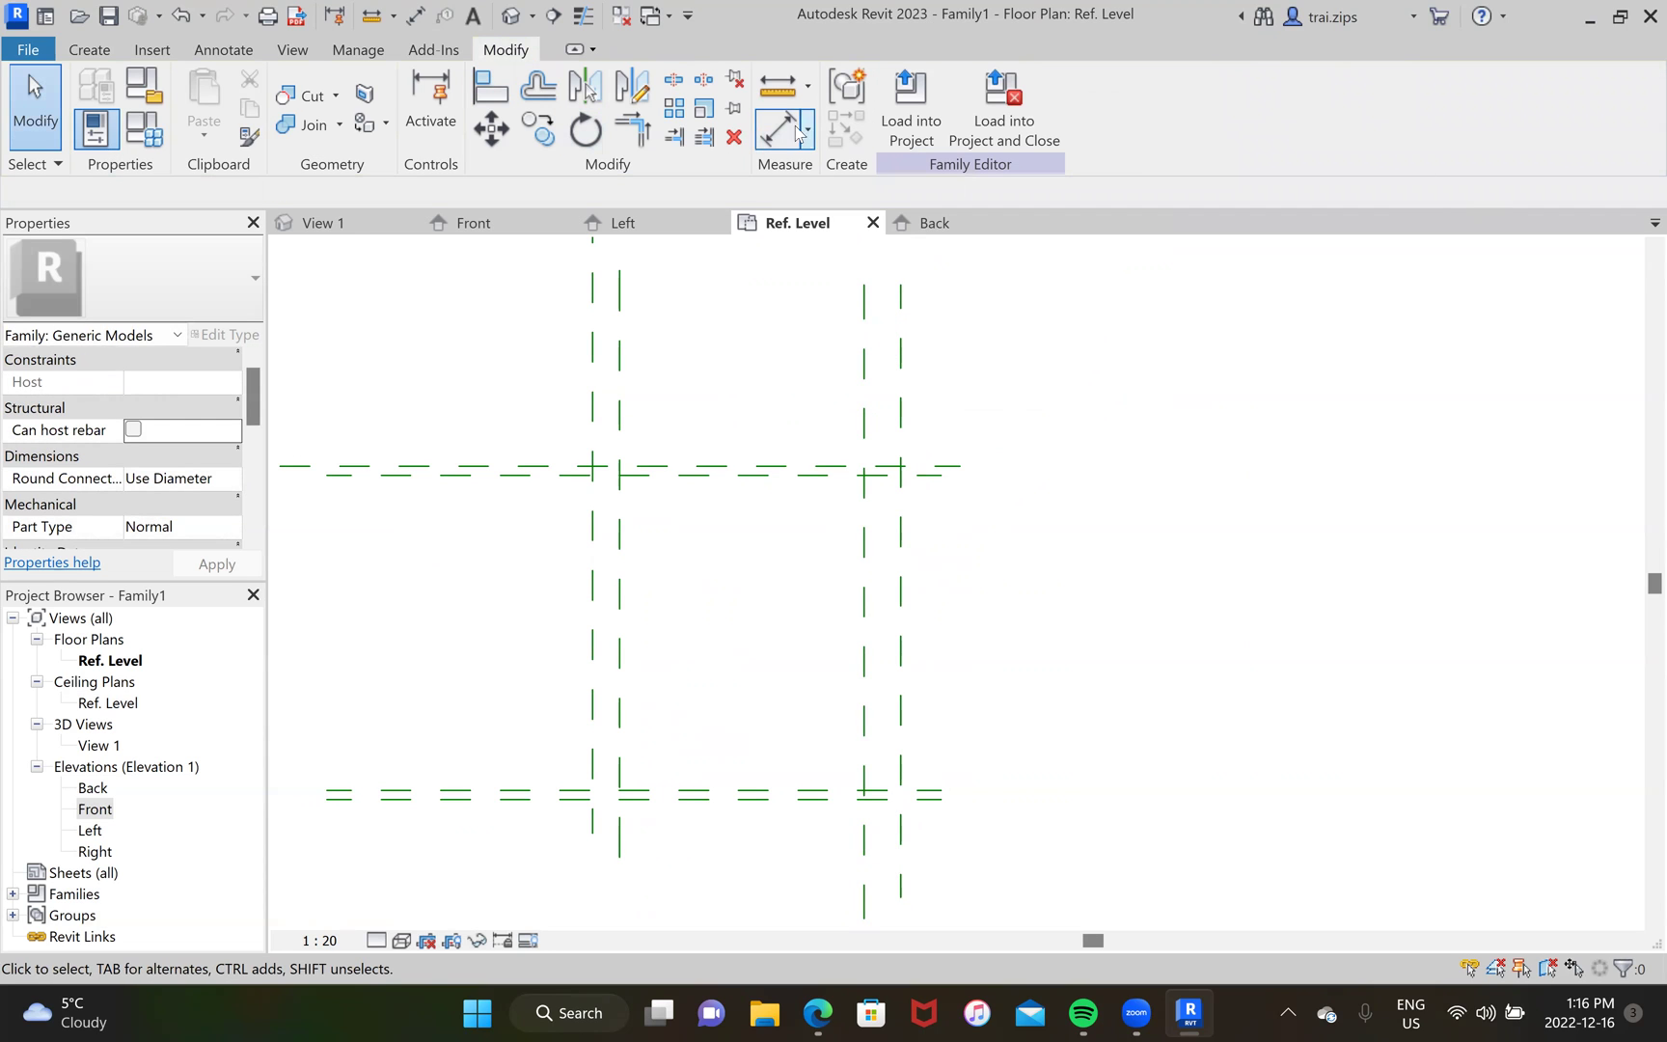
Step: Add aligned dimensions across the 145 gap at centre and the 200 gap on the right
key("d")
key("i")
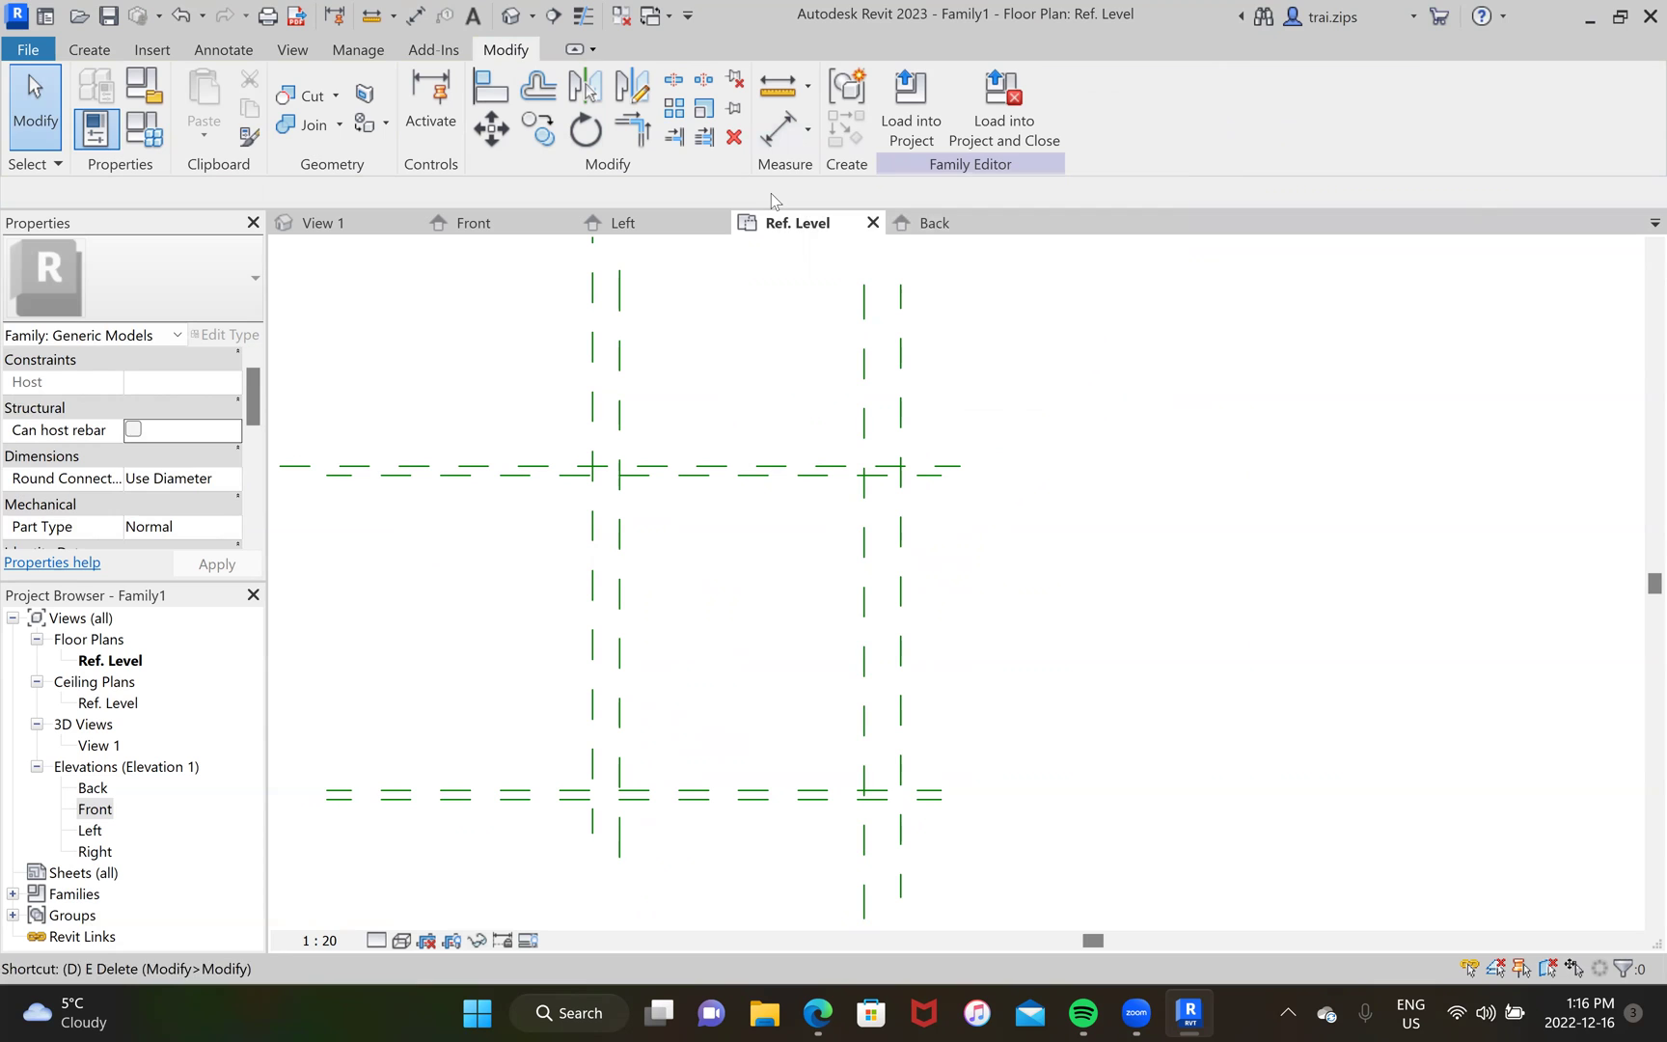
left_click(591, 386)
left_click(619, 386)
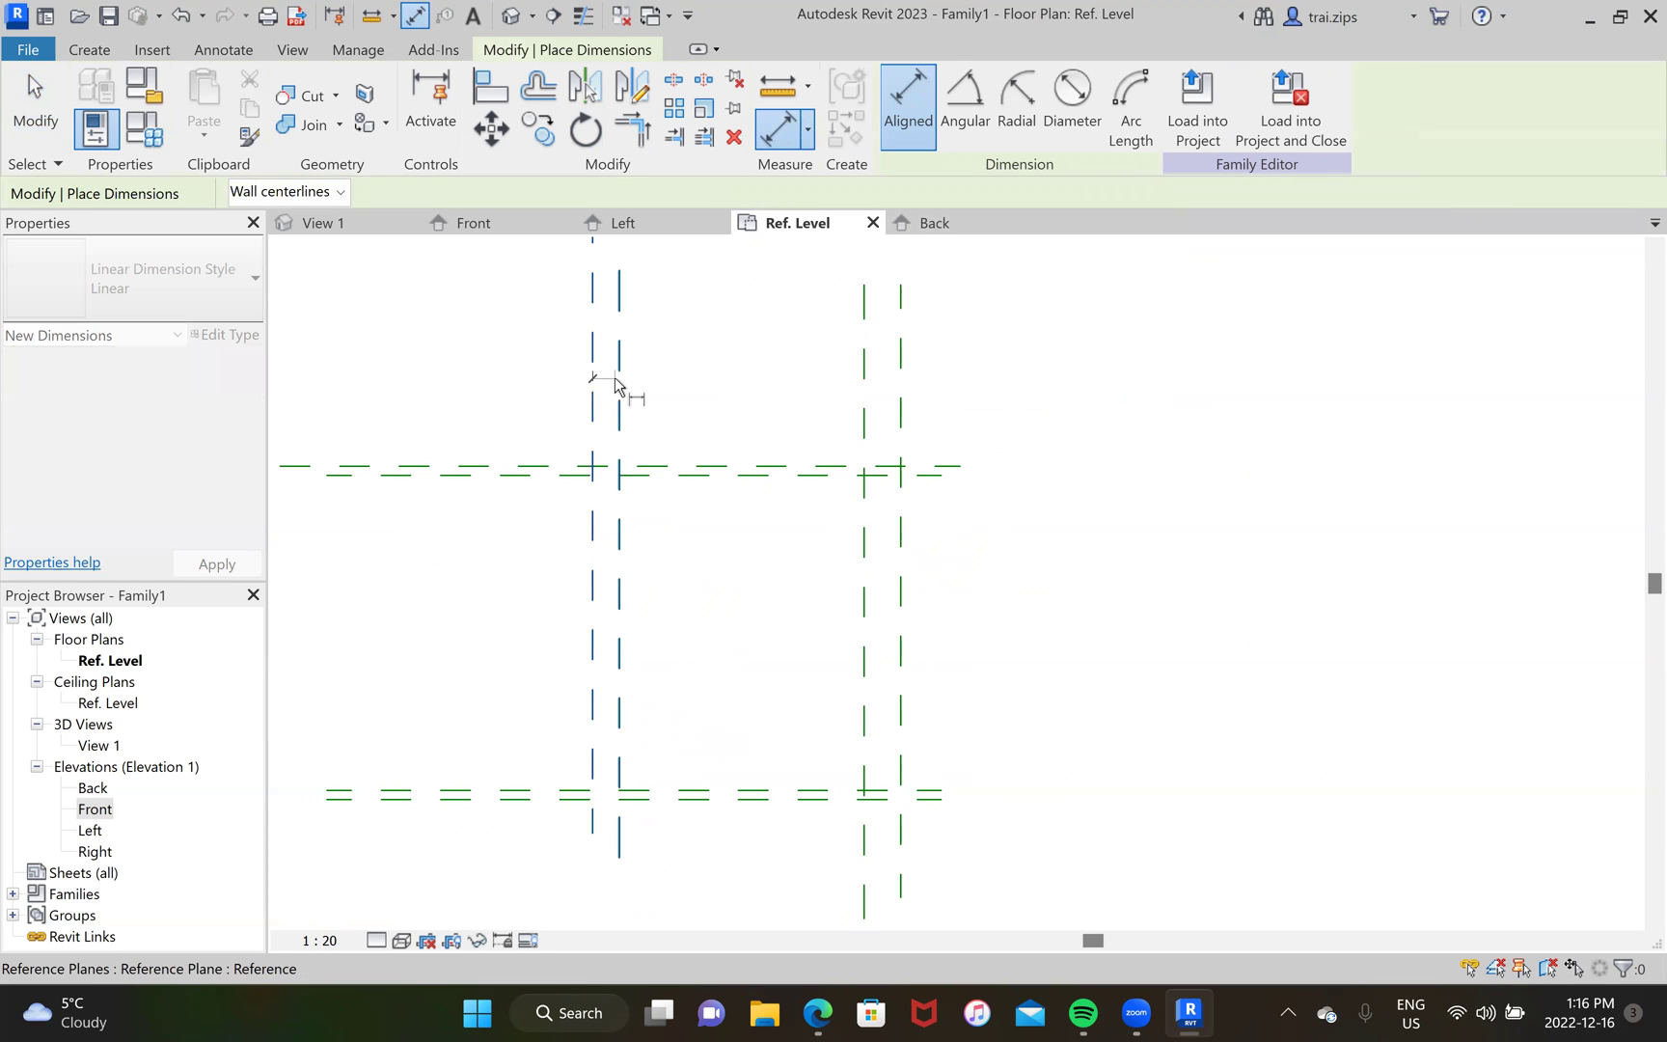
left_click(617, 364)
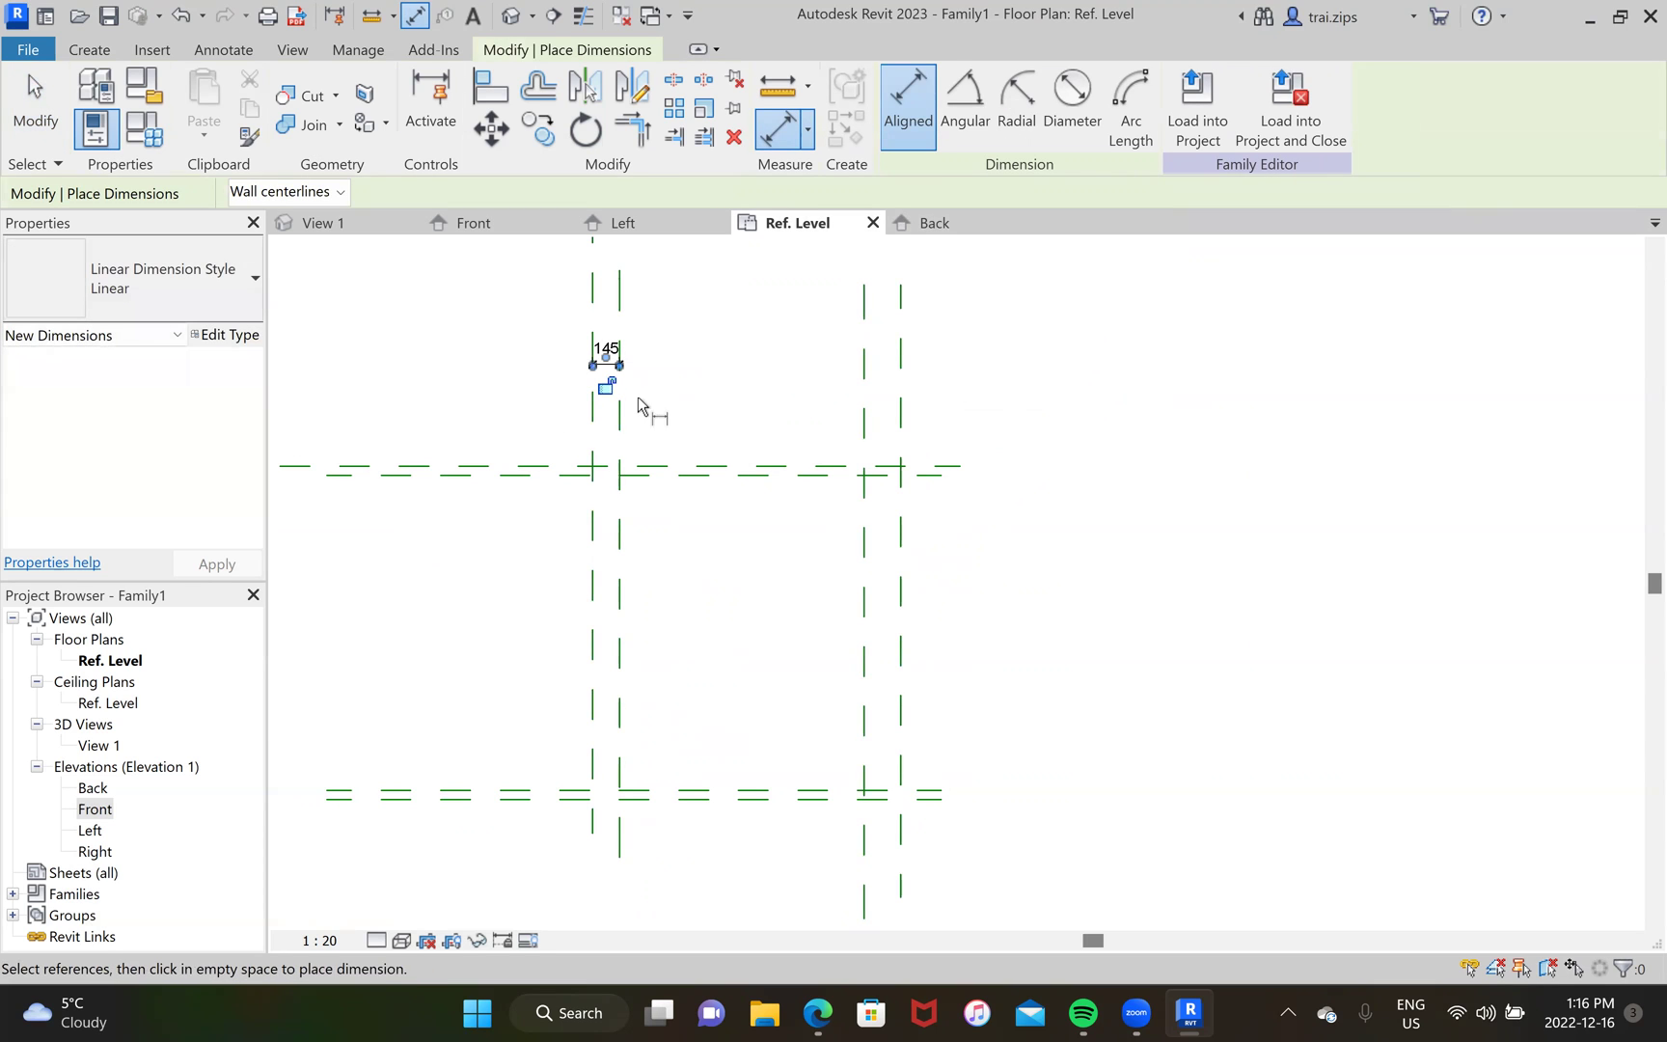
left_click(863, 362)
left_click(902, 362)
left_click(993, 349)
key("Escape")
key("Escape")
Step: Label both gap dimensions with a new parameter, Frame Thickness (tp V)
left_click(611, 371)
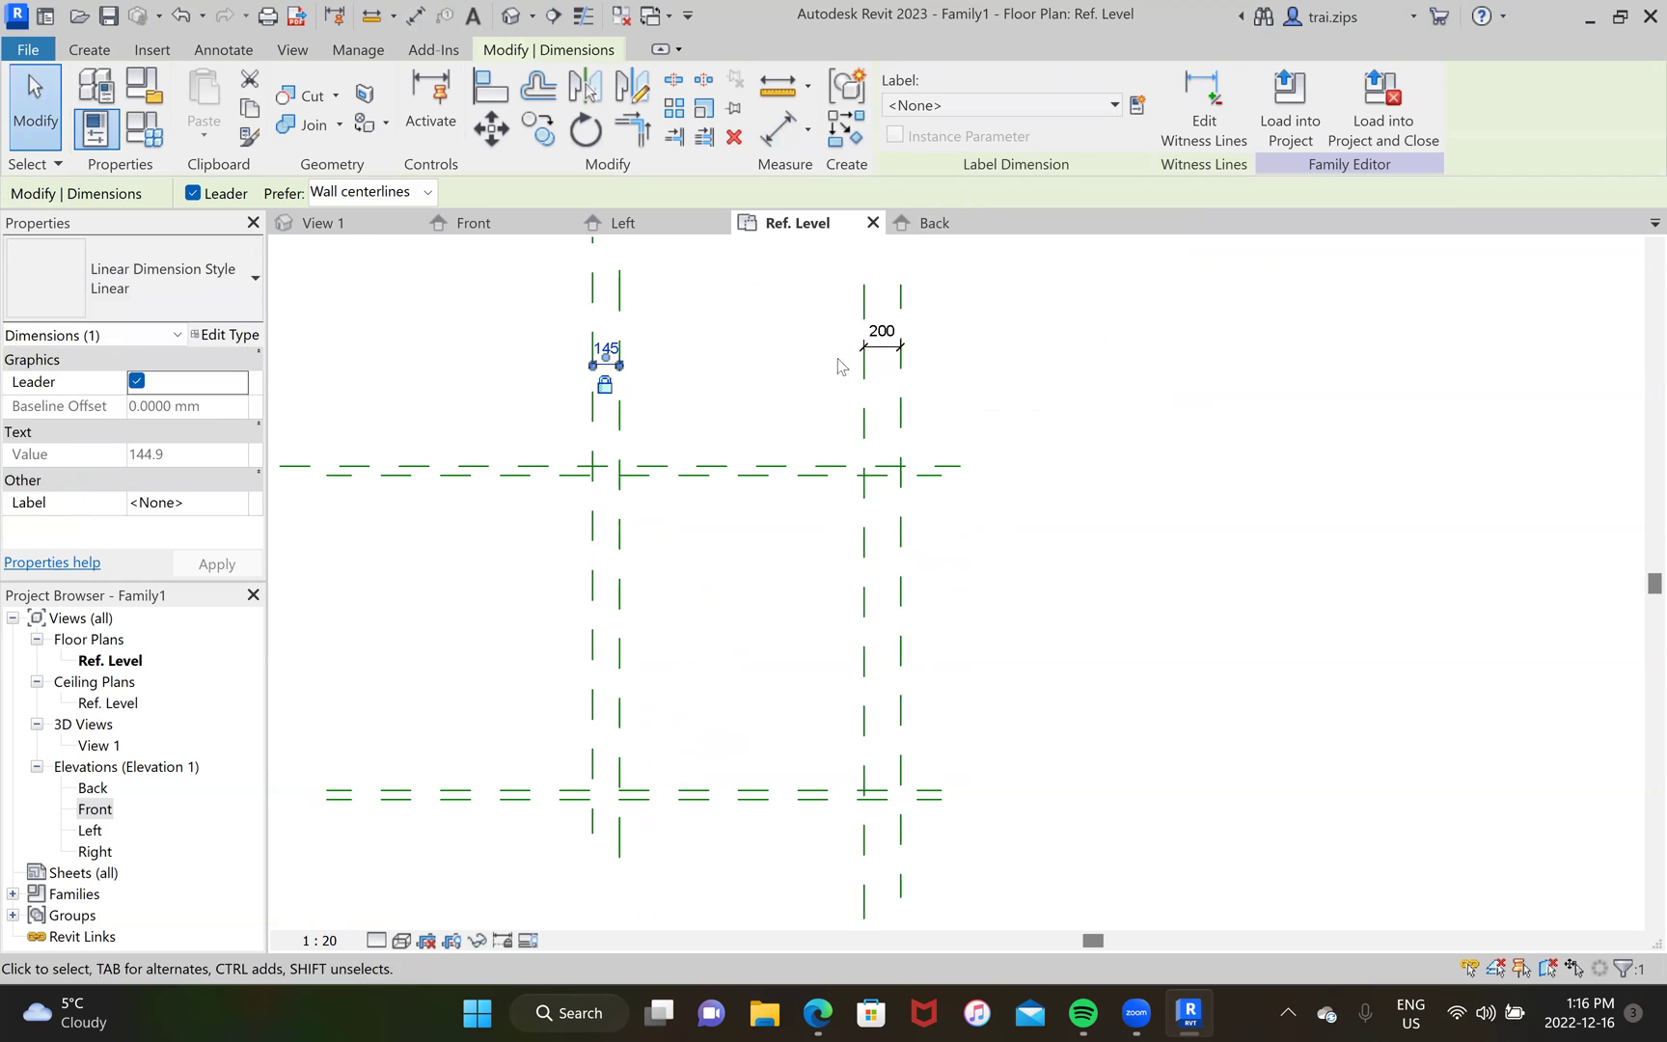
left_click(863, 354, "ctrl")
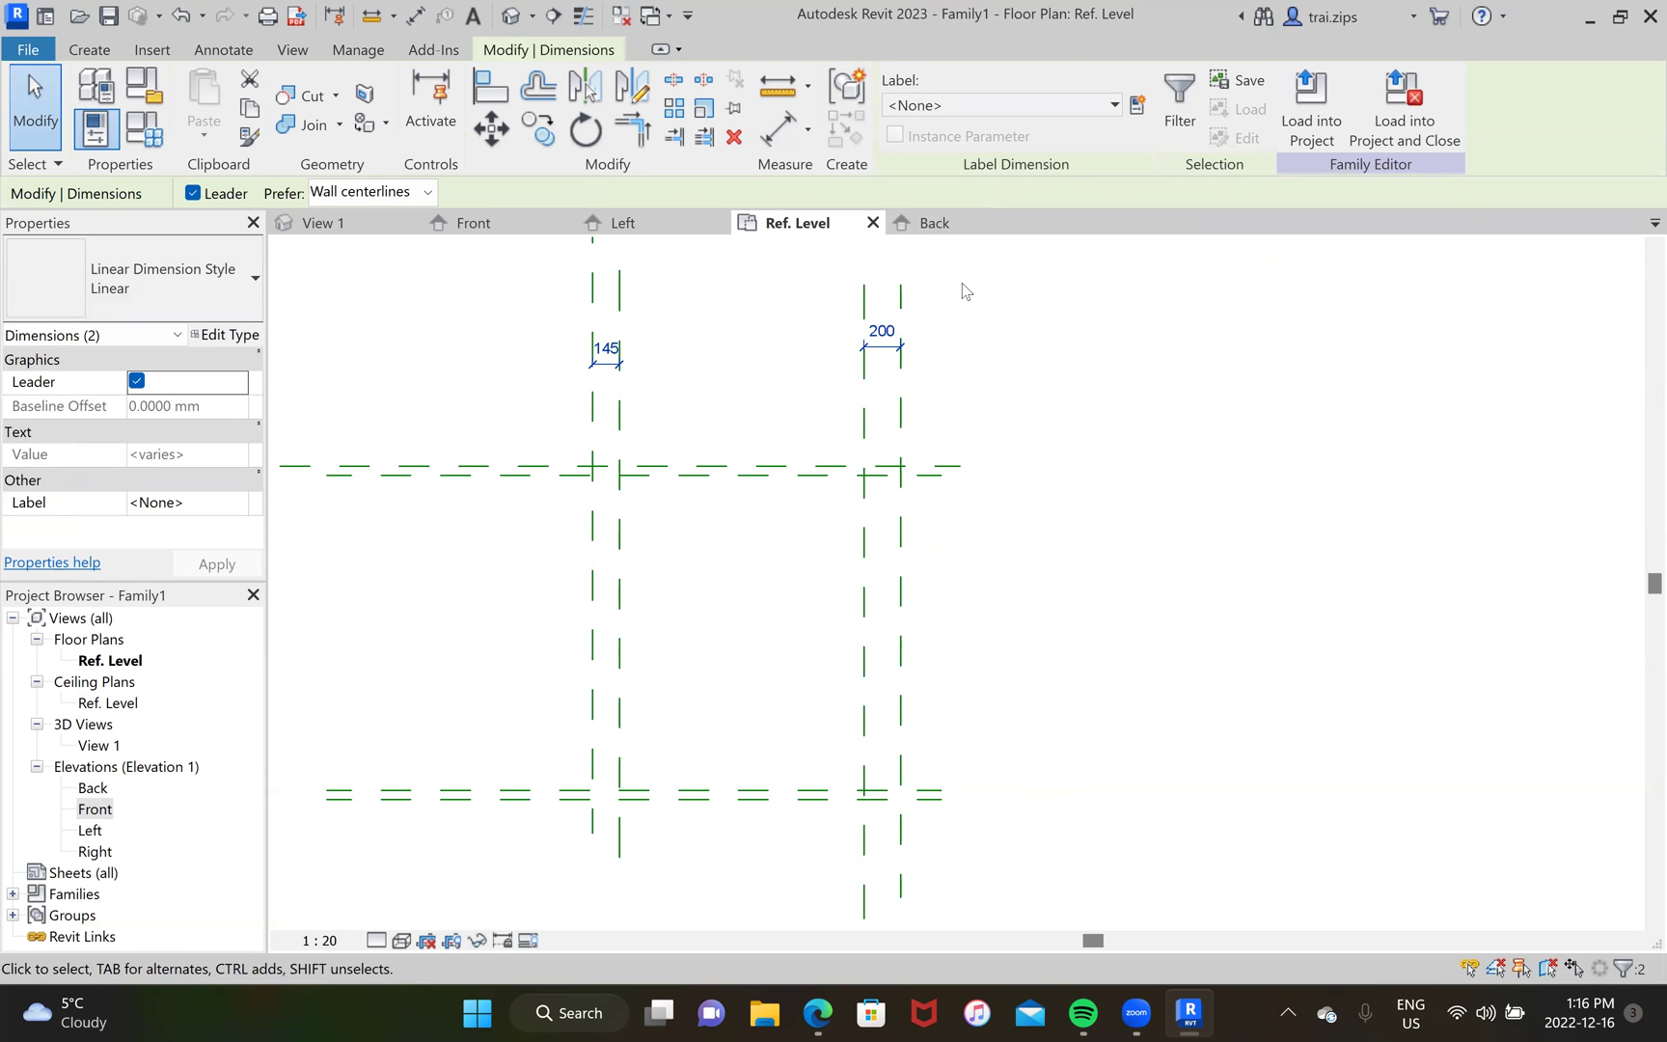
left_click(1137, 106)
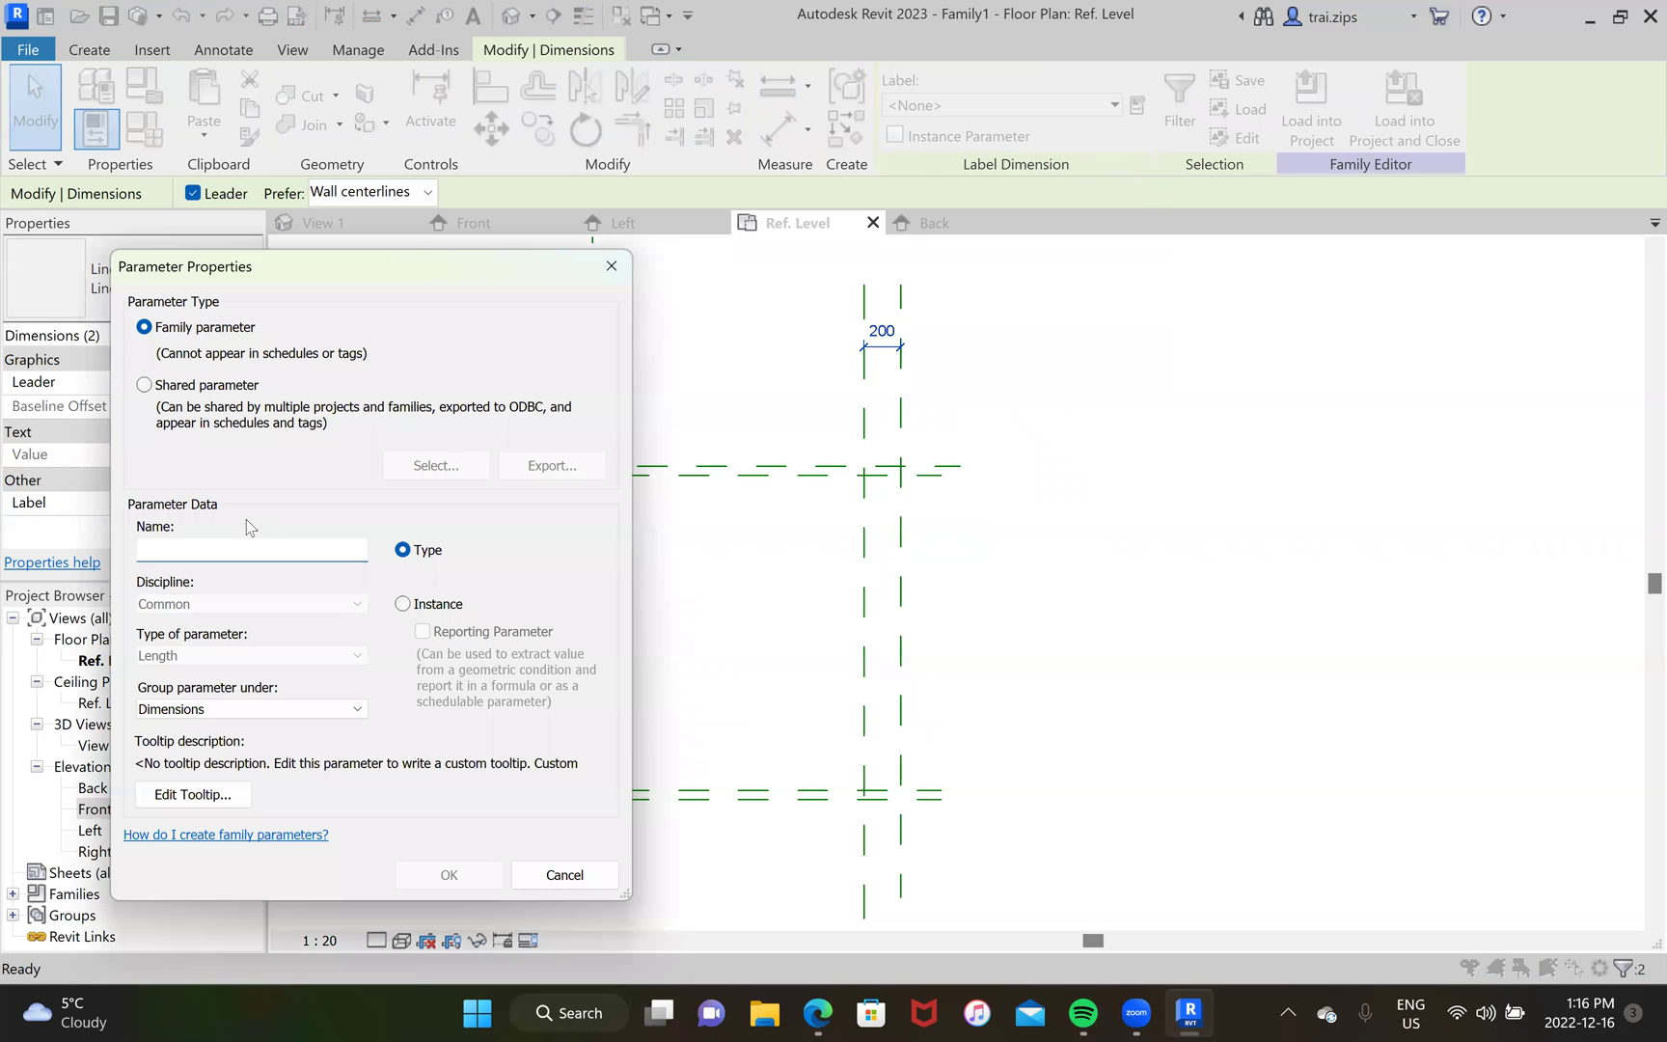
type("Frame Thickness (tp V")
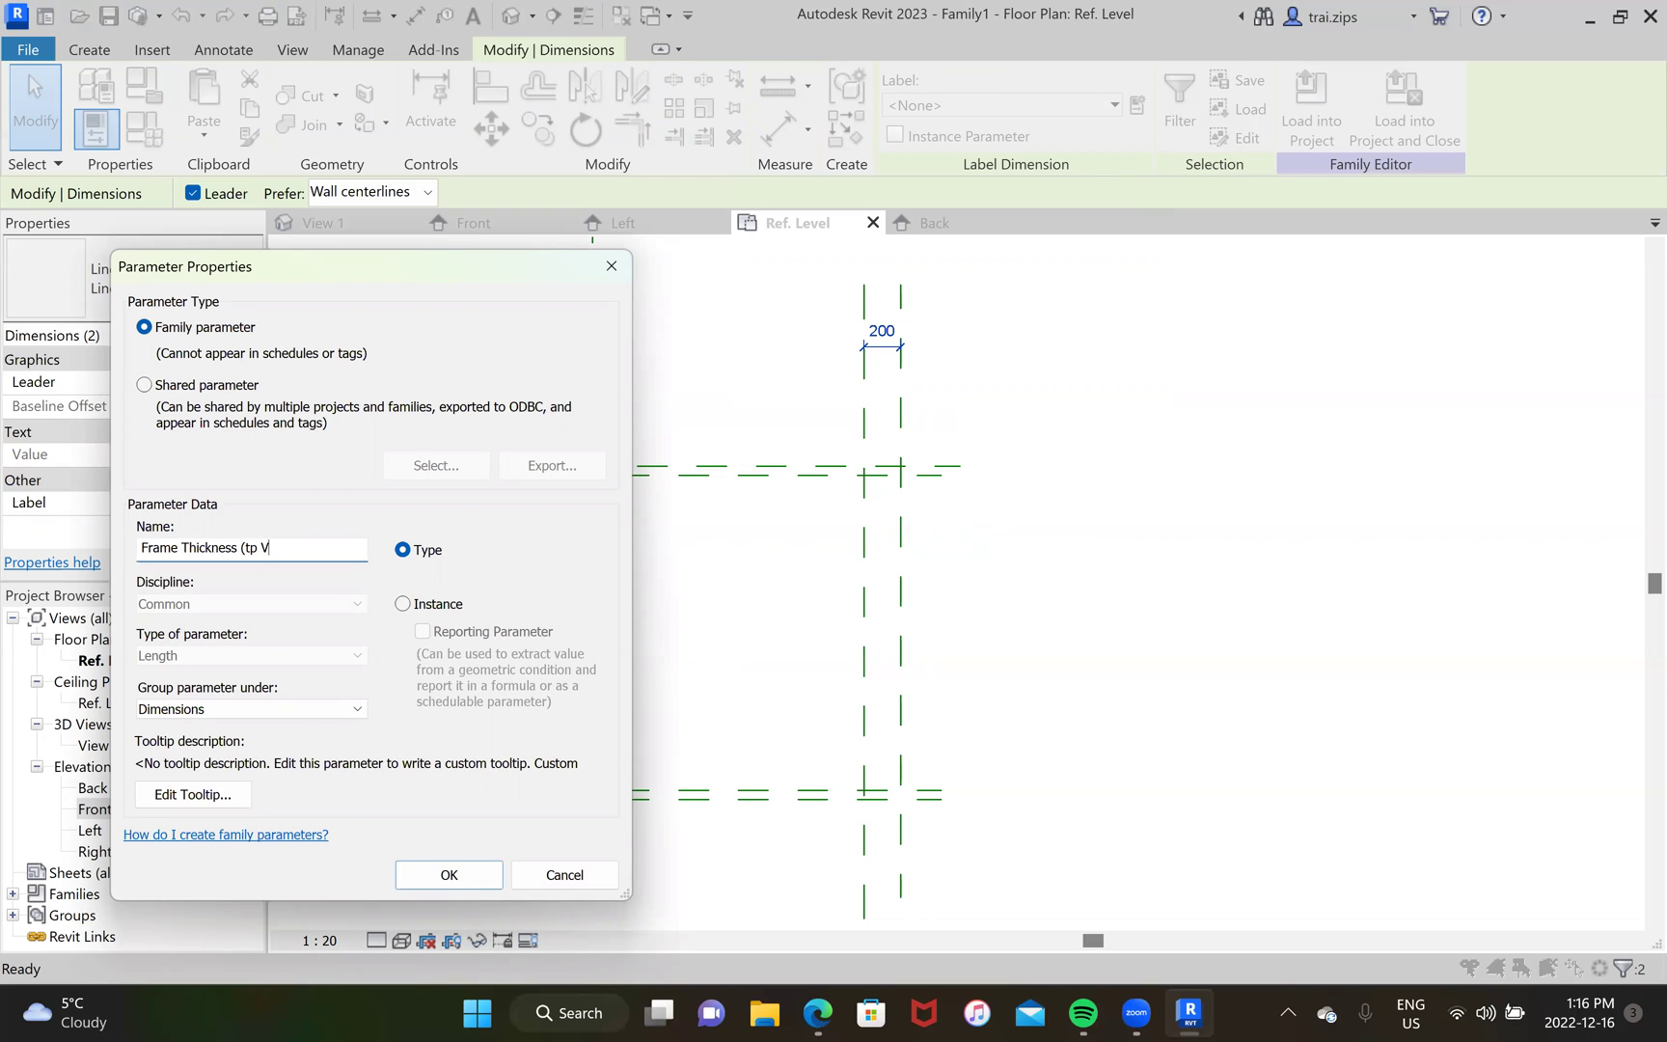
left_click(473, 882)
Step: Add and lock a 1622 dimension across the inner planes below the frame
middle_click_drag(673, 663, 682, 584)
scroll(685, 577, "down", 4)
left_click(778, 128)
left_click(610, 696)
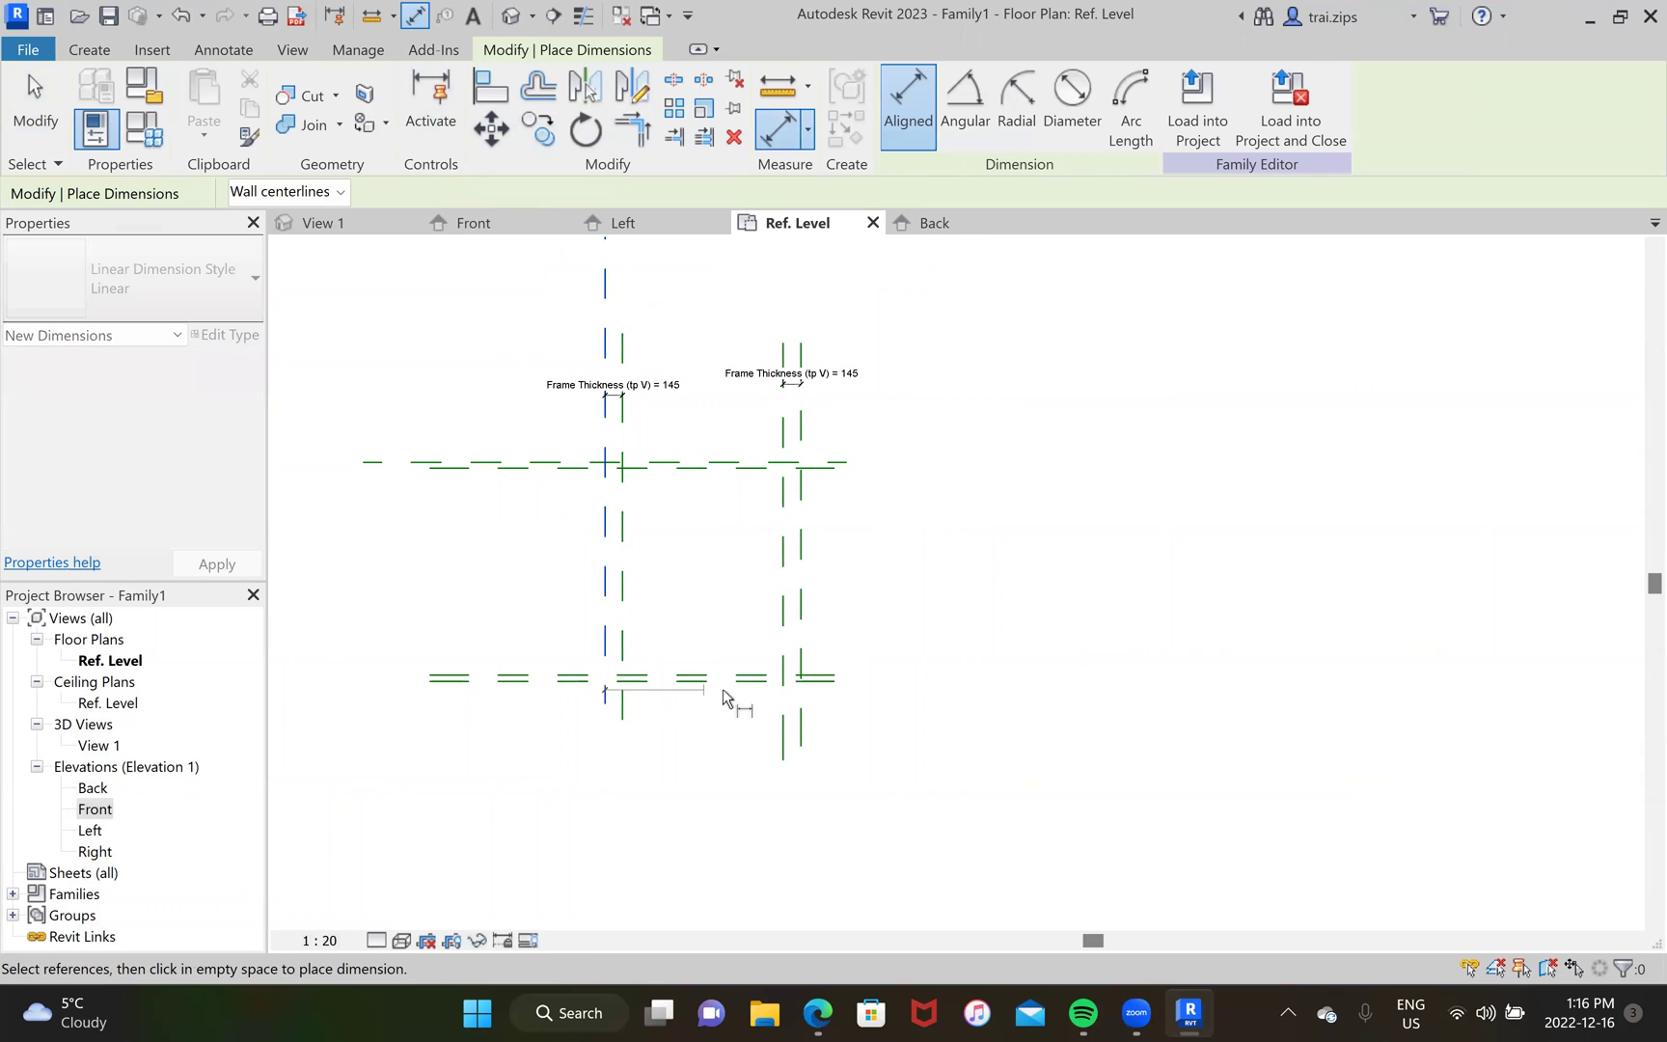
left_click(800, 700)
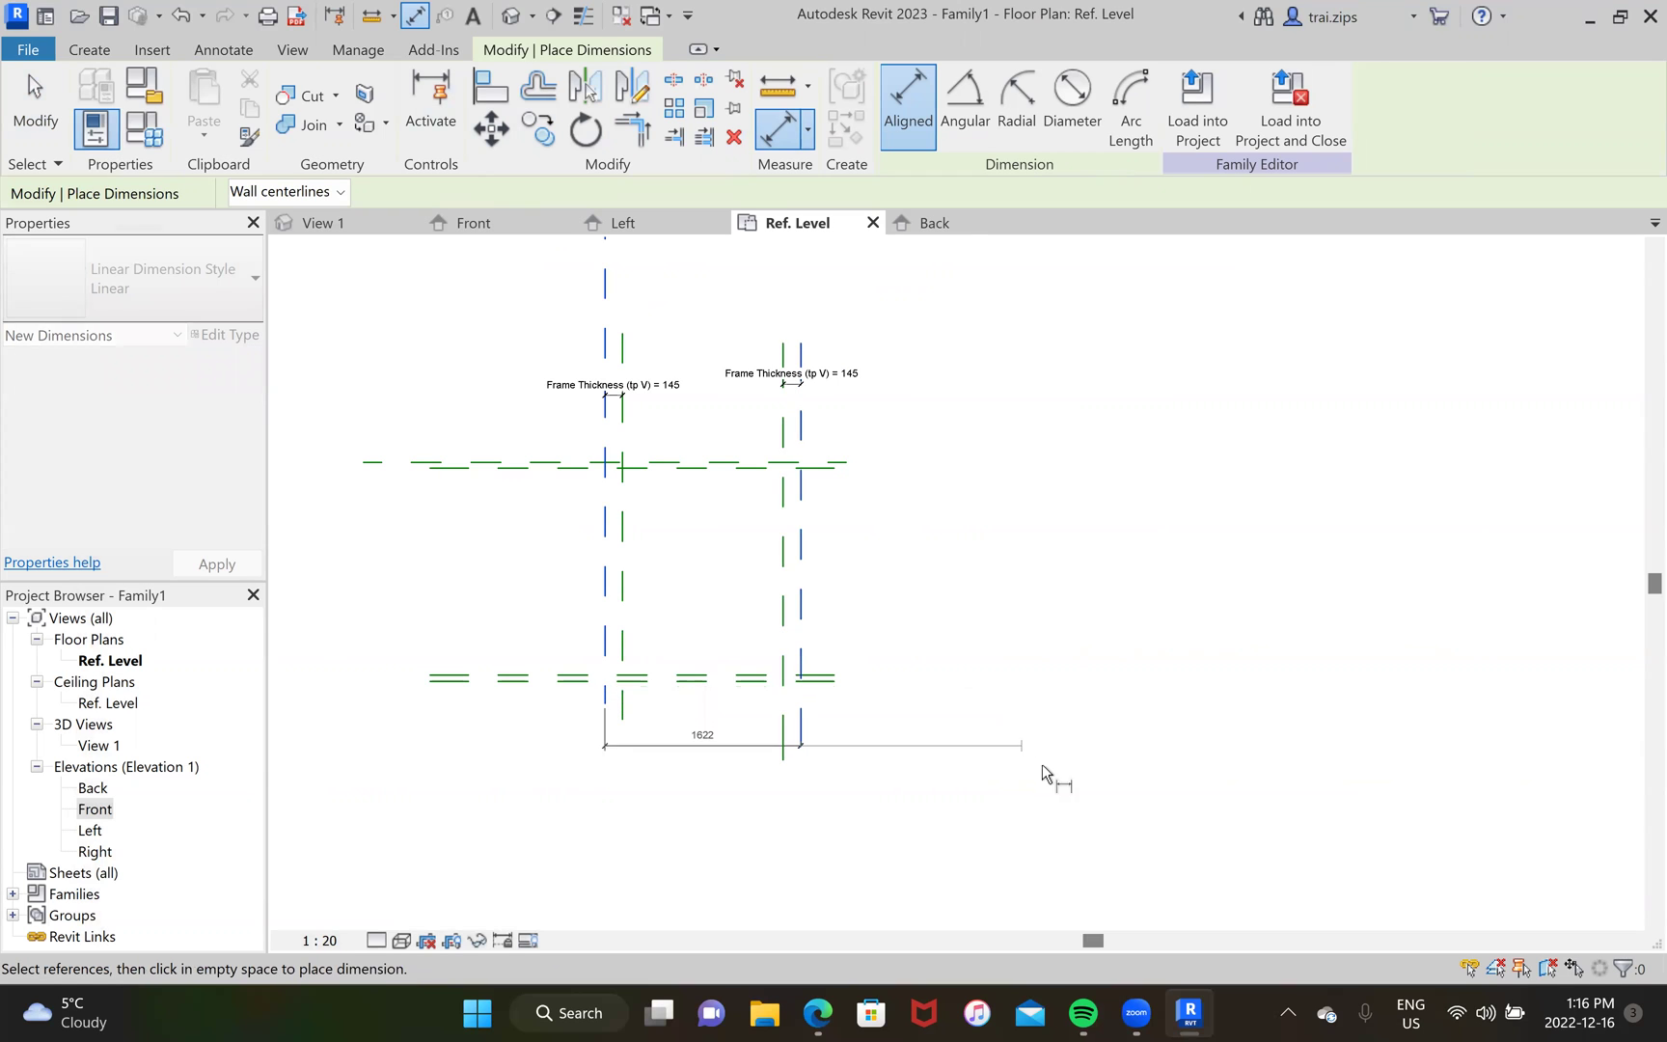
left_click(1047, 804)
left_click(699, 819)
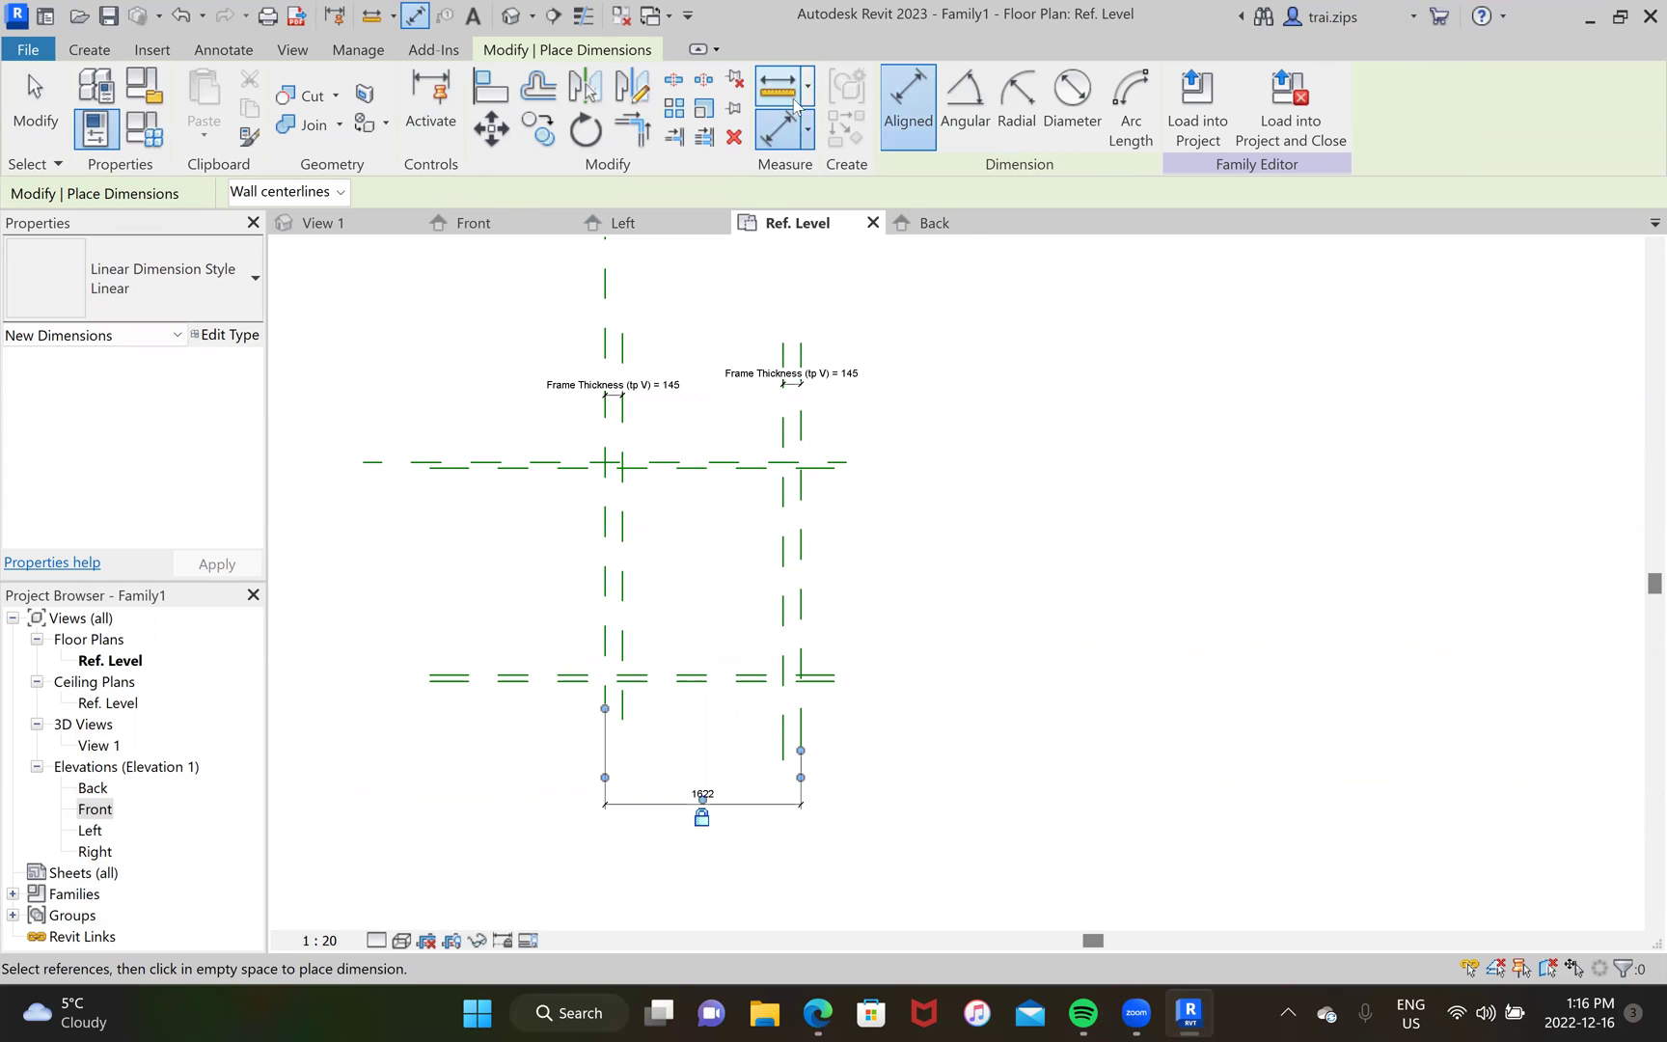
key("Escape")
key("Escape")
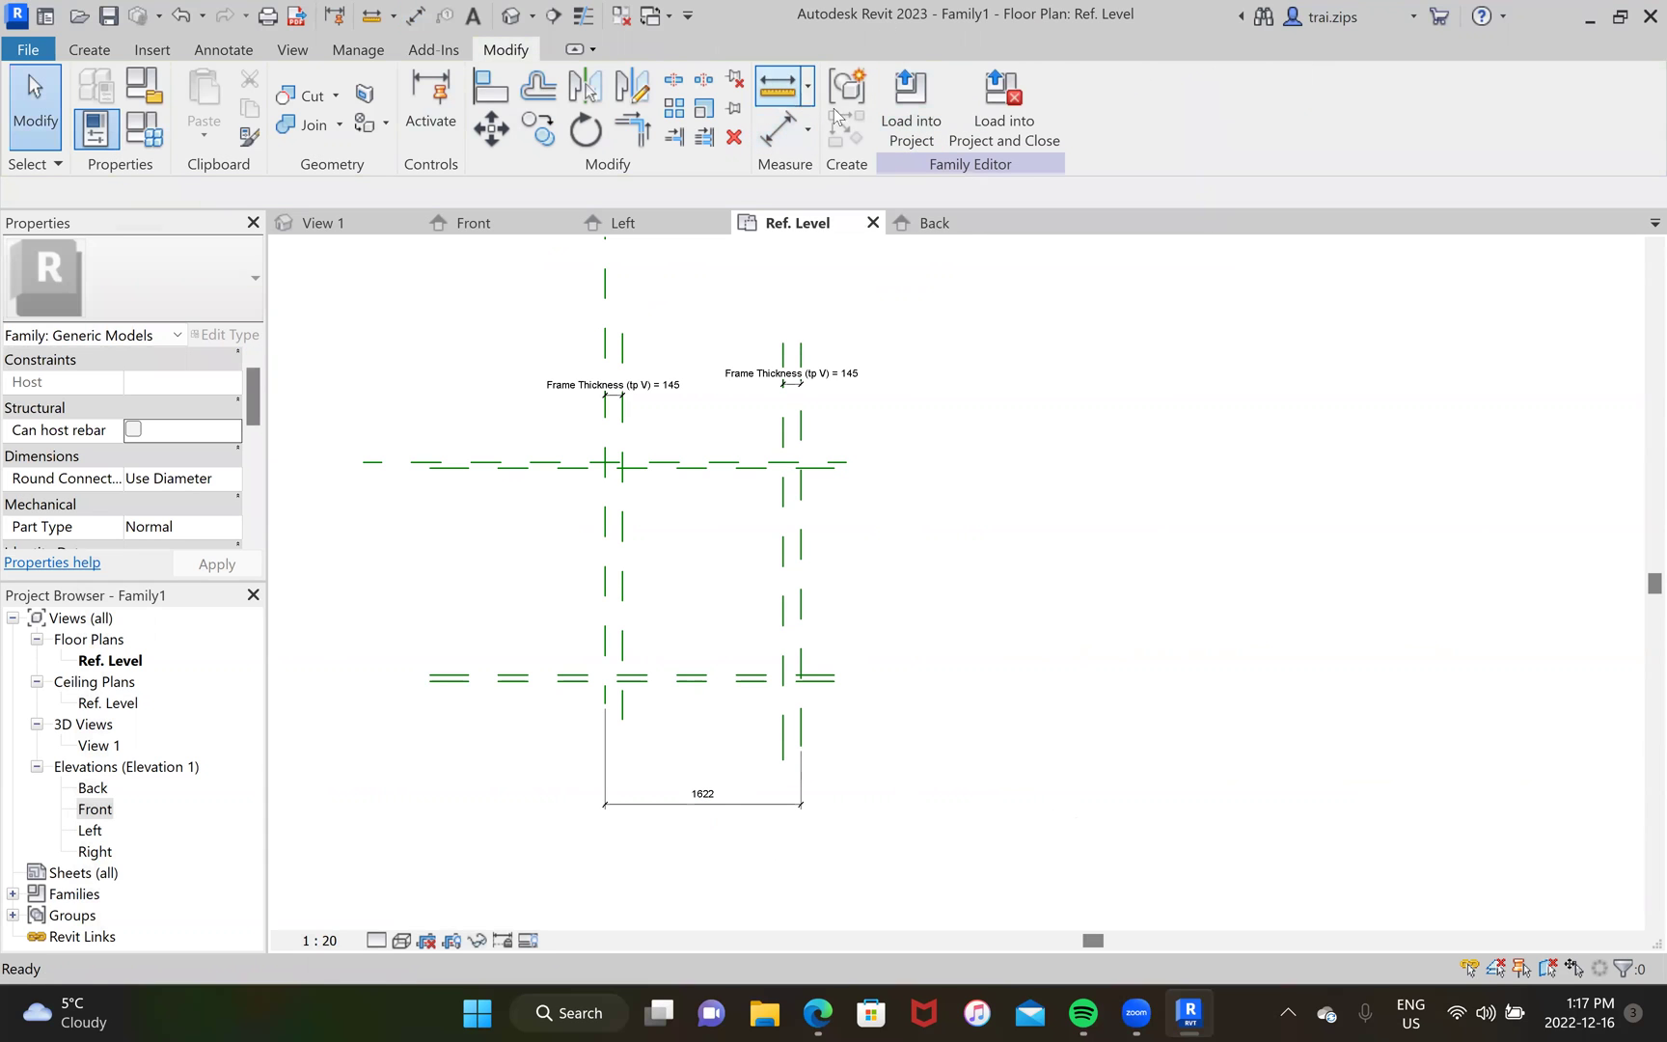
left_click(709, 808)
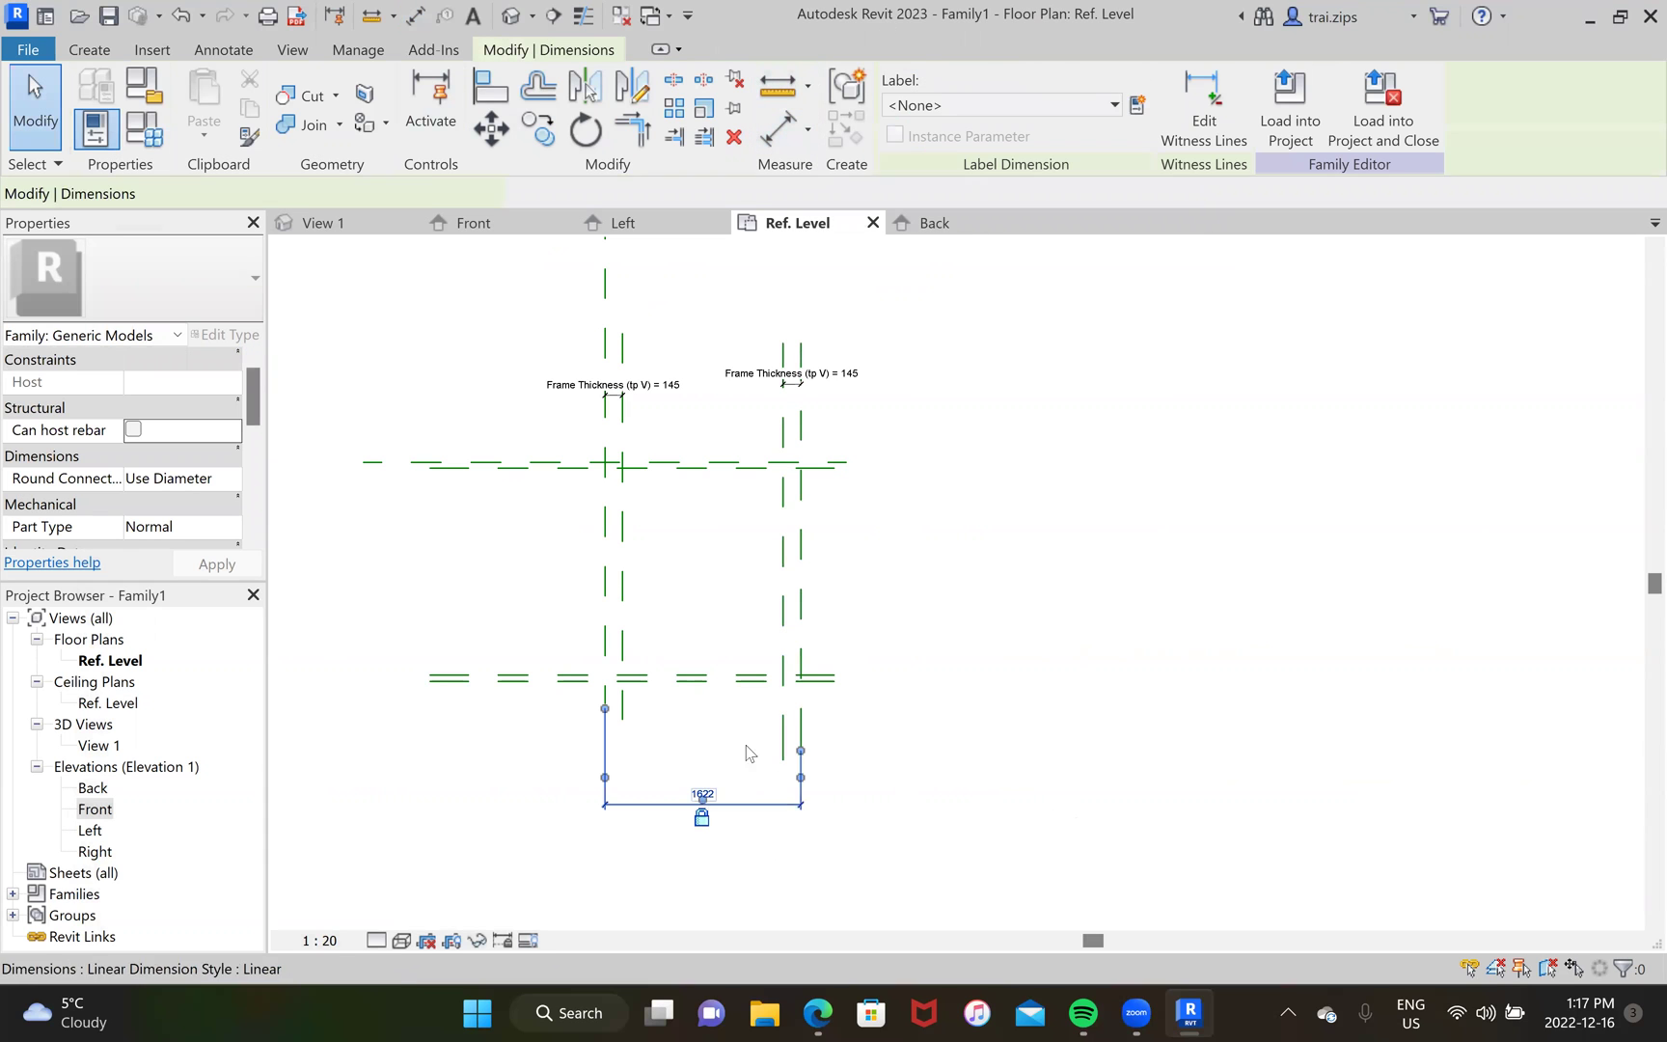
Step: Label the 1622 dimension Length (tp V), then edit Frame Thickness (tp V) in Family Types
left_click(1136, 105)
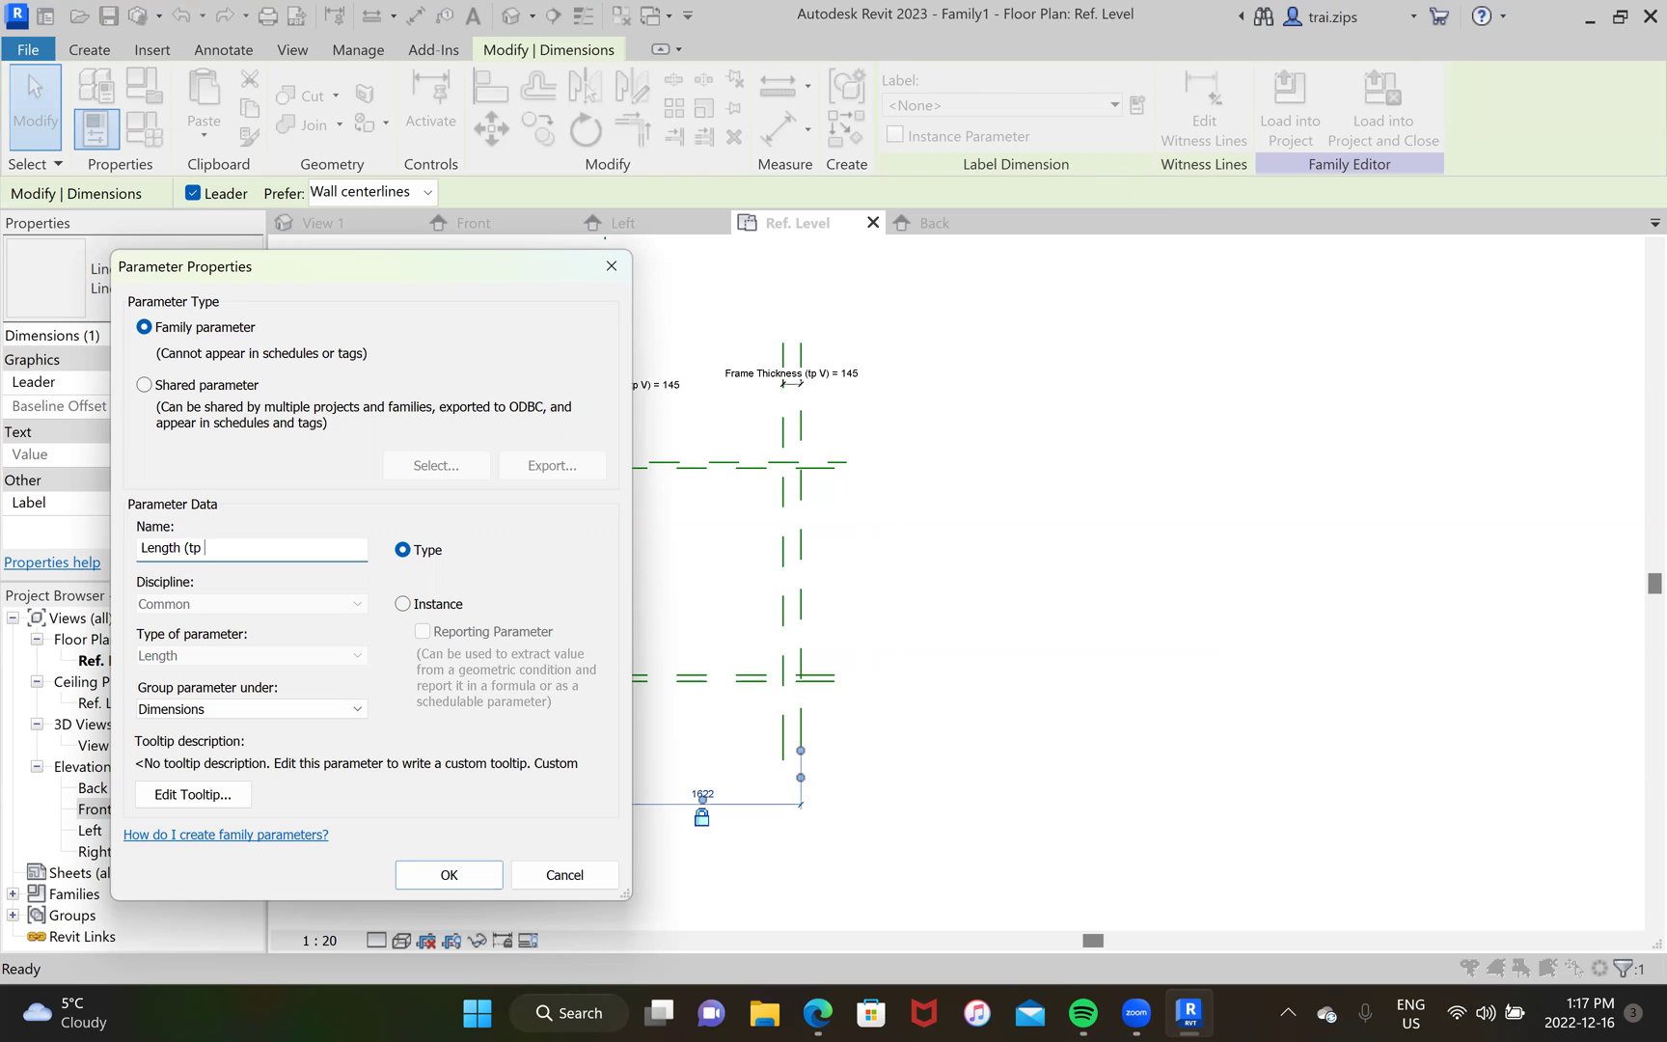
left_click(449, 874)
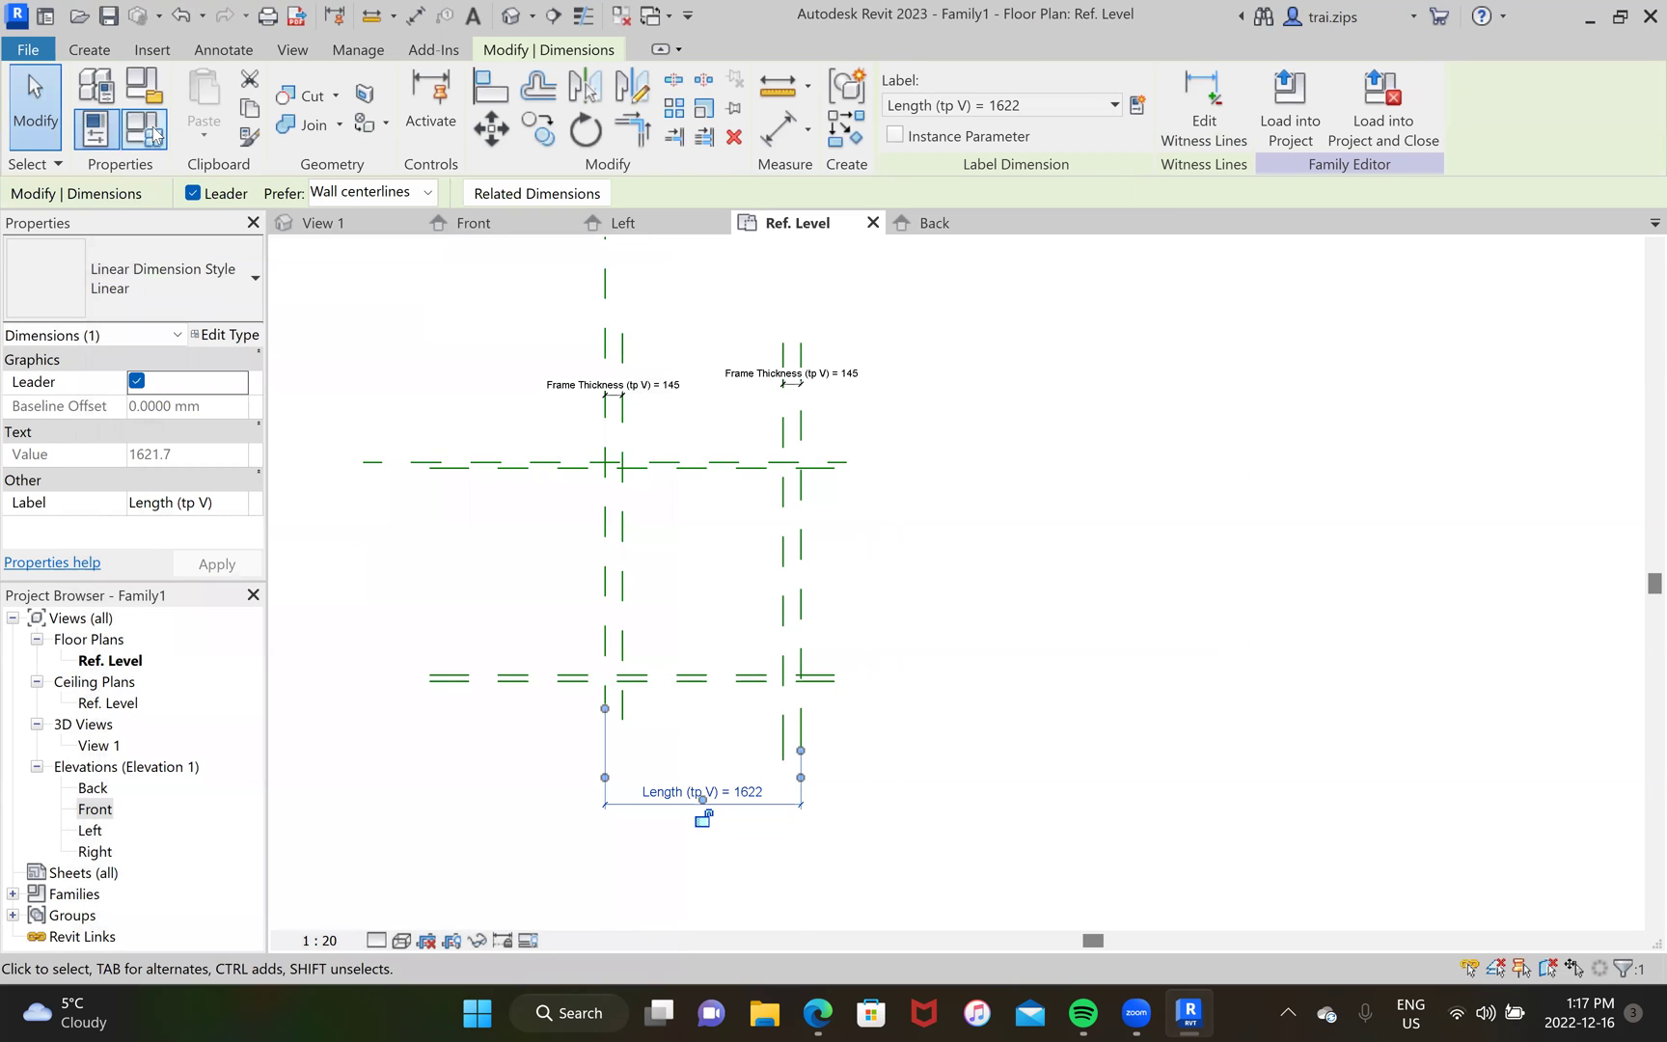
left_click(153, 131)
left_click(695, 535)
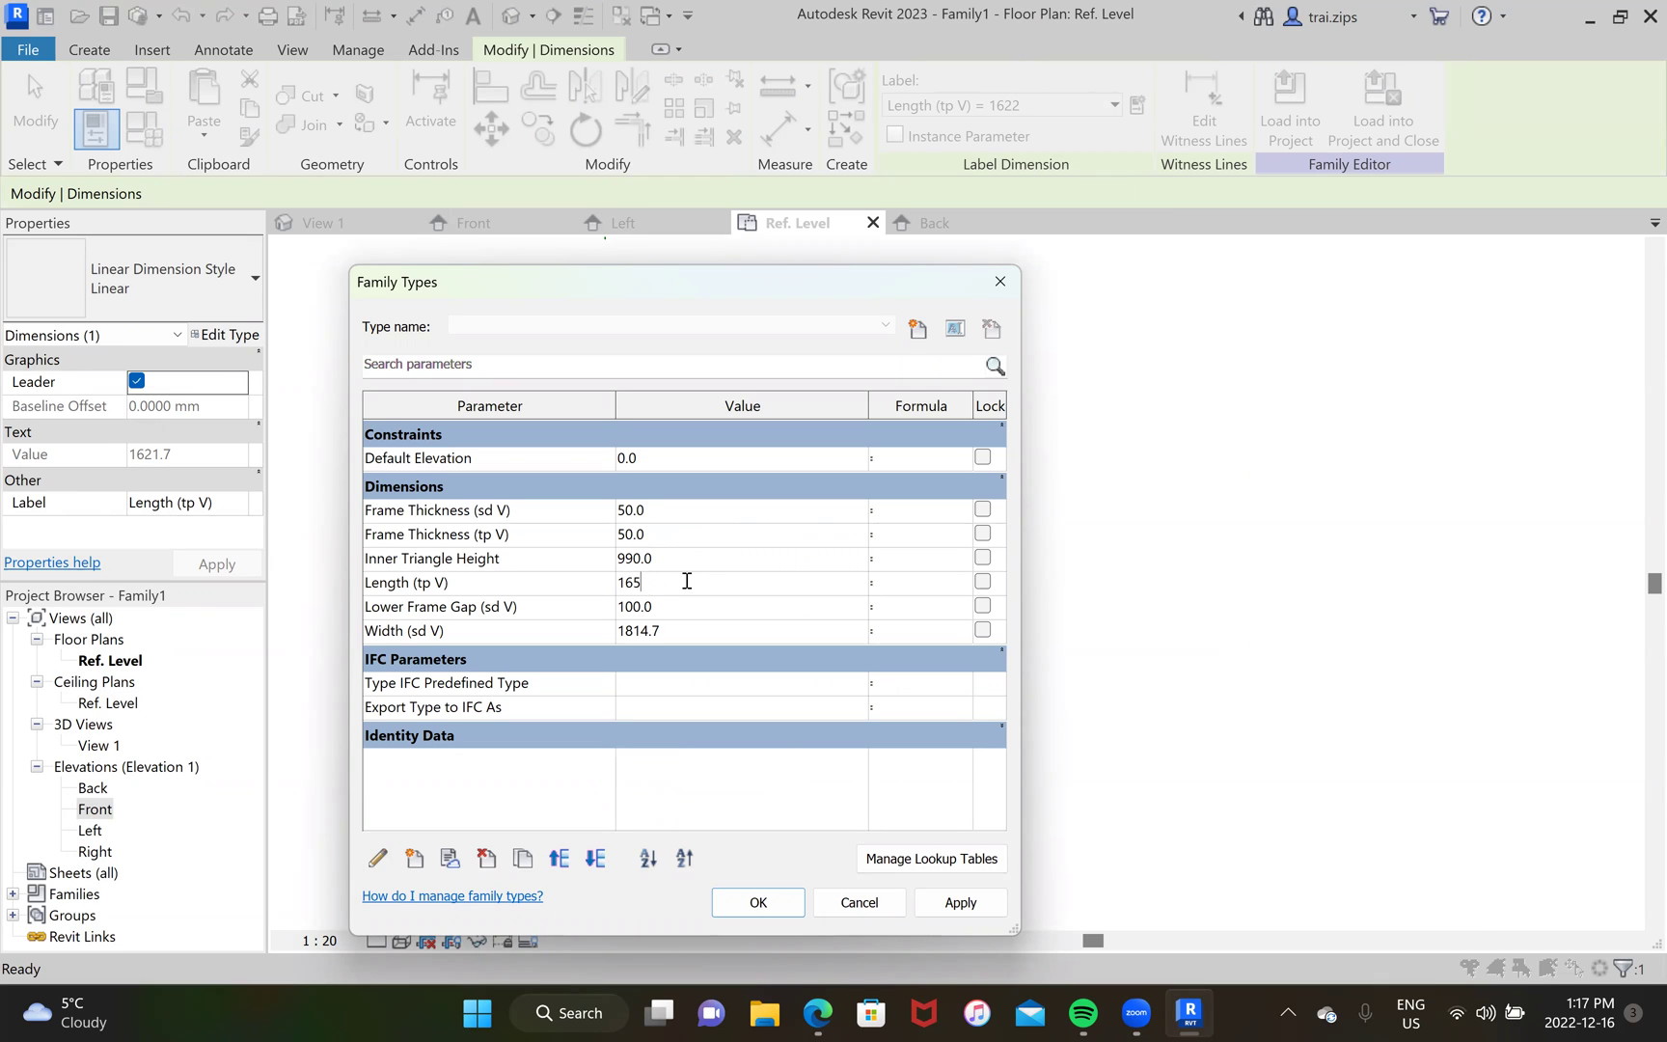
Step: Set Frame Thickness (tp V) to 50 and Length (tp V) to 1650, and apply them
left_click(661, 632)
left_click(955, 905)
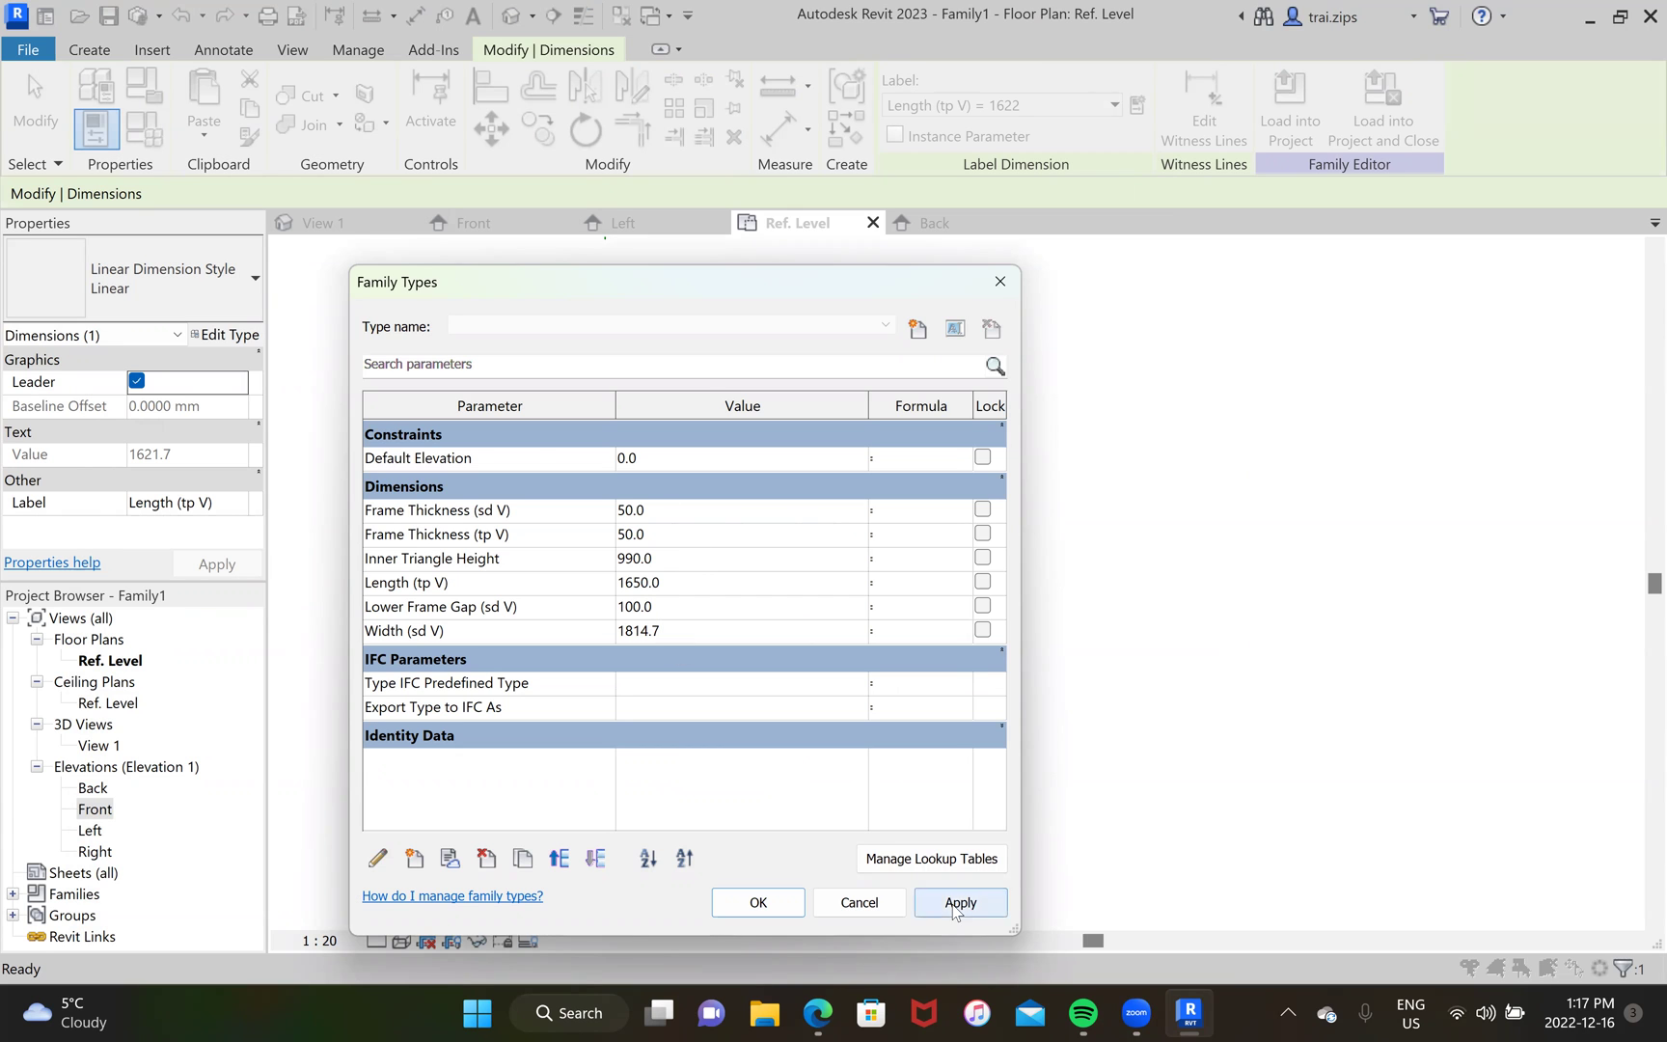
left_click(759, 904)
scroll(699, 627, "up", 2)
scroll(755, 577, "down", 2)
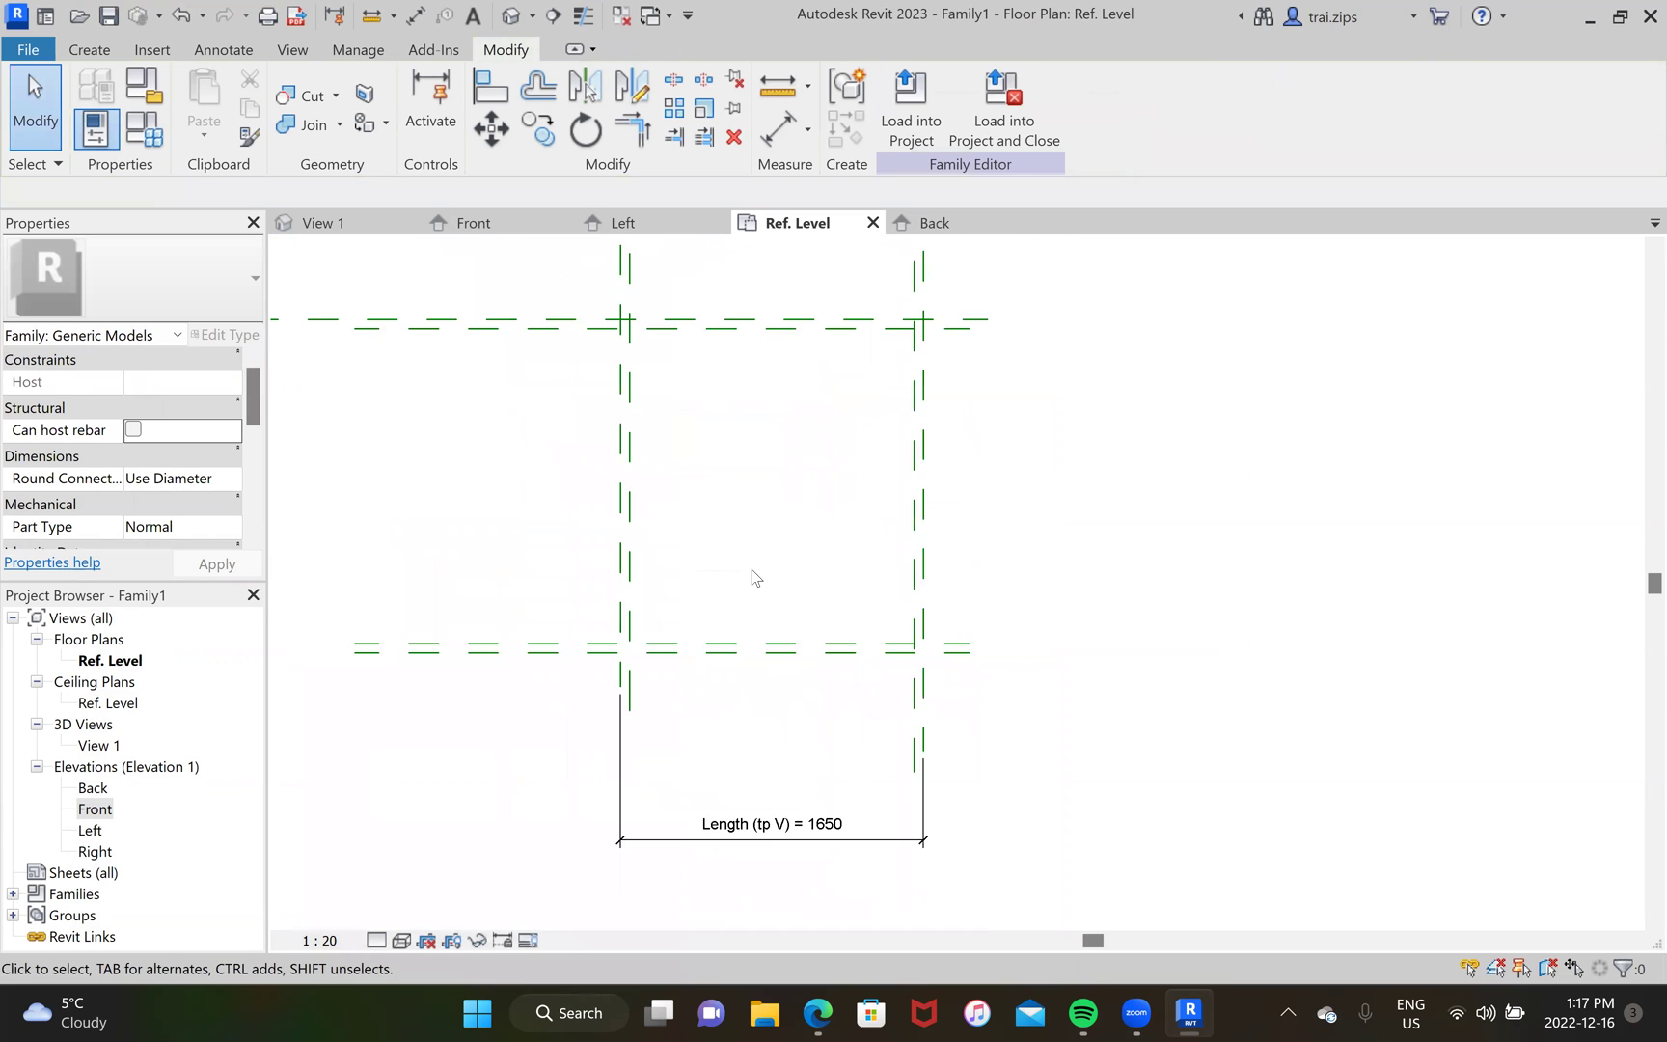
Step: Start a solid extrusion sketch in the Left elevation
left_click(652, 226)
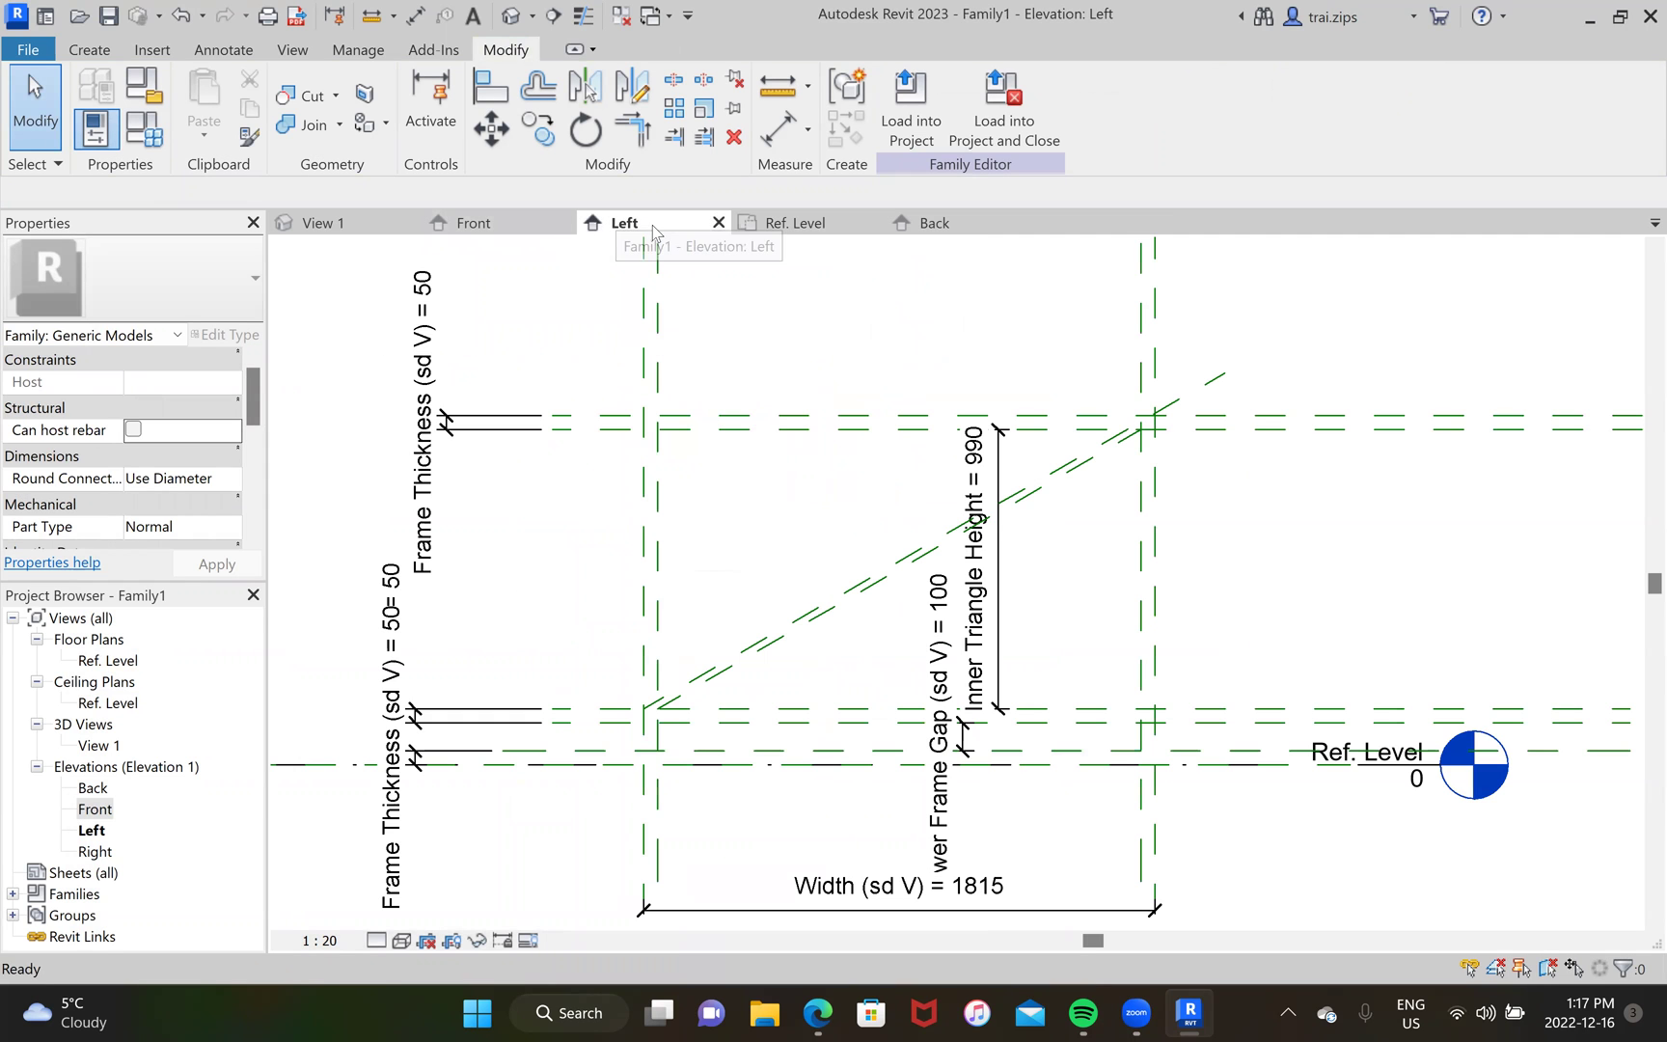
scroll(793, 528, "down", 1)
middle_click_drag(793, 527, 579, 473)
left_click(92, 50)
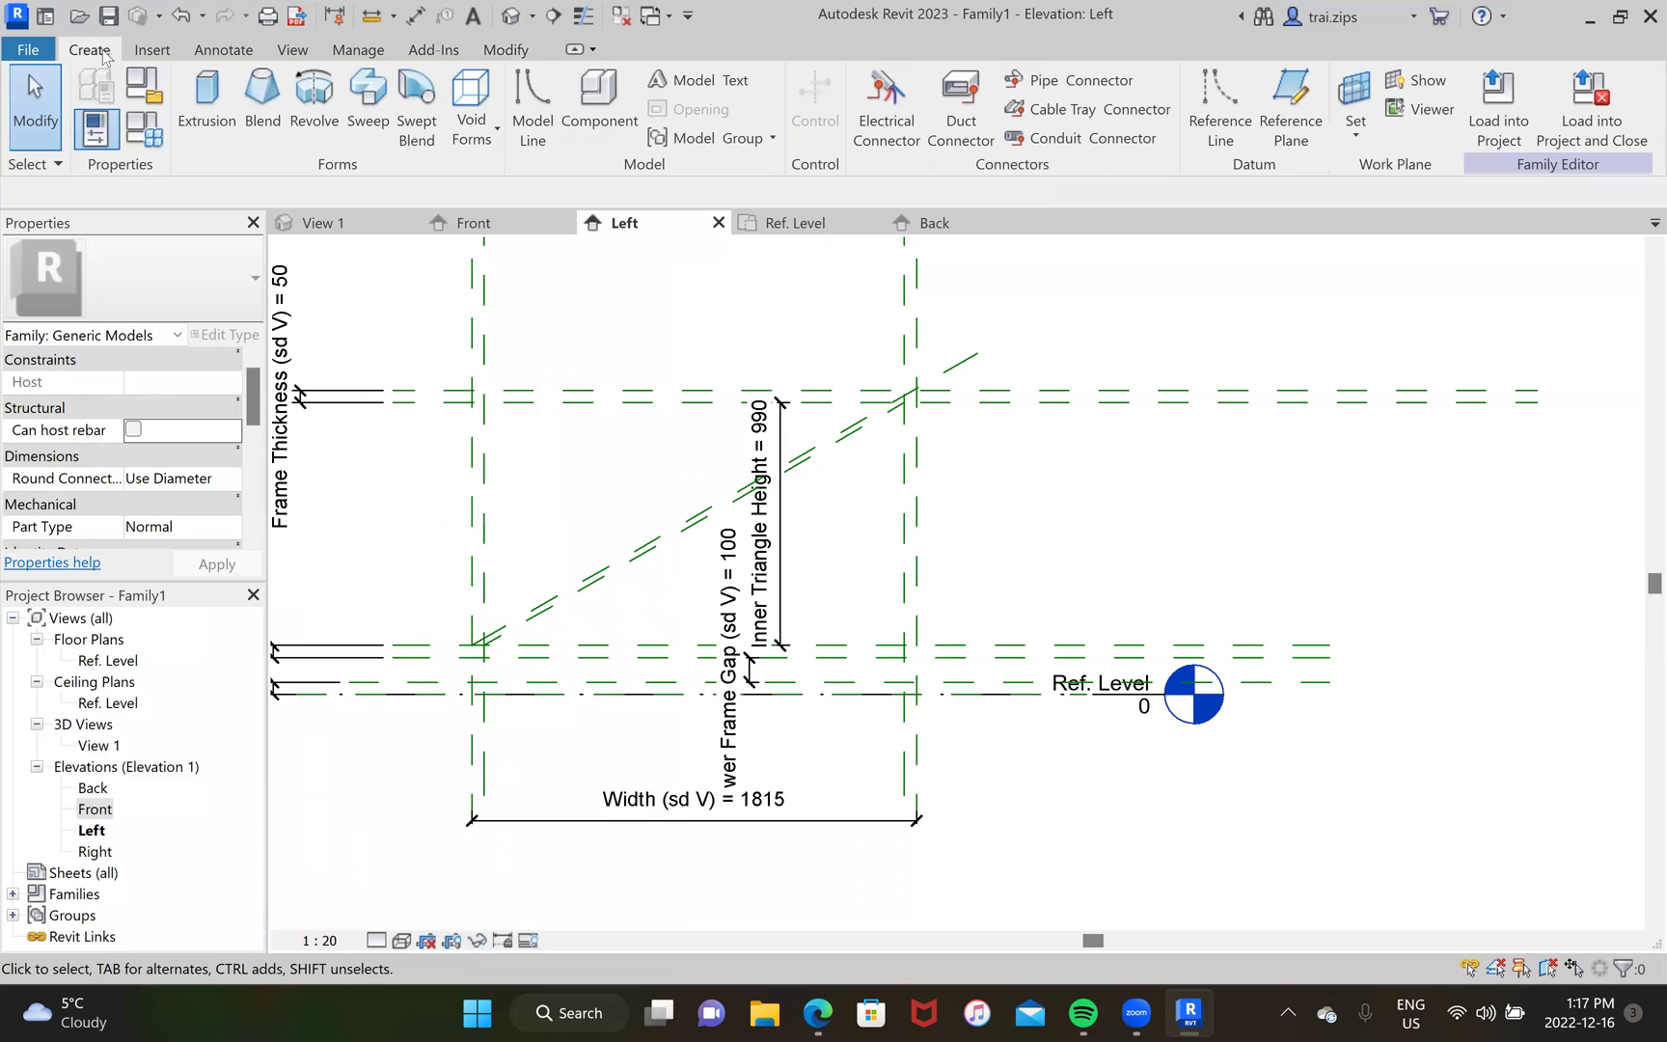
left_click(223, 103)
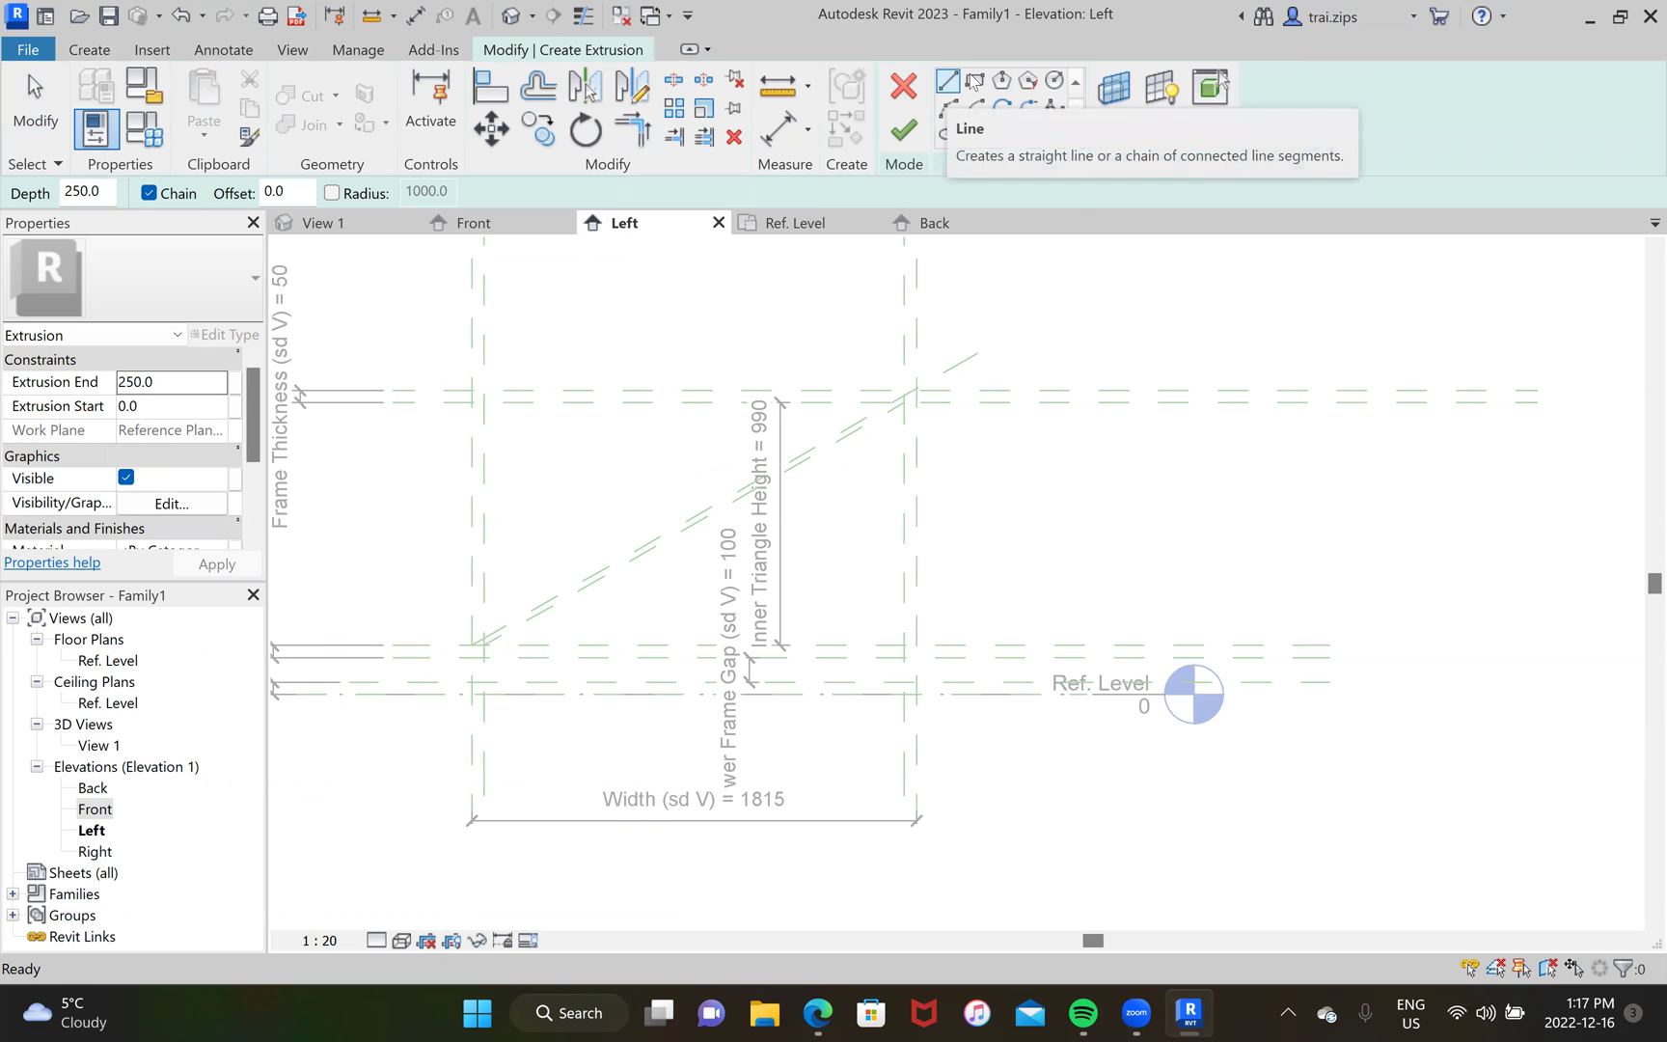
scroll(476, 639, "up", 3)
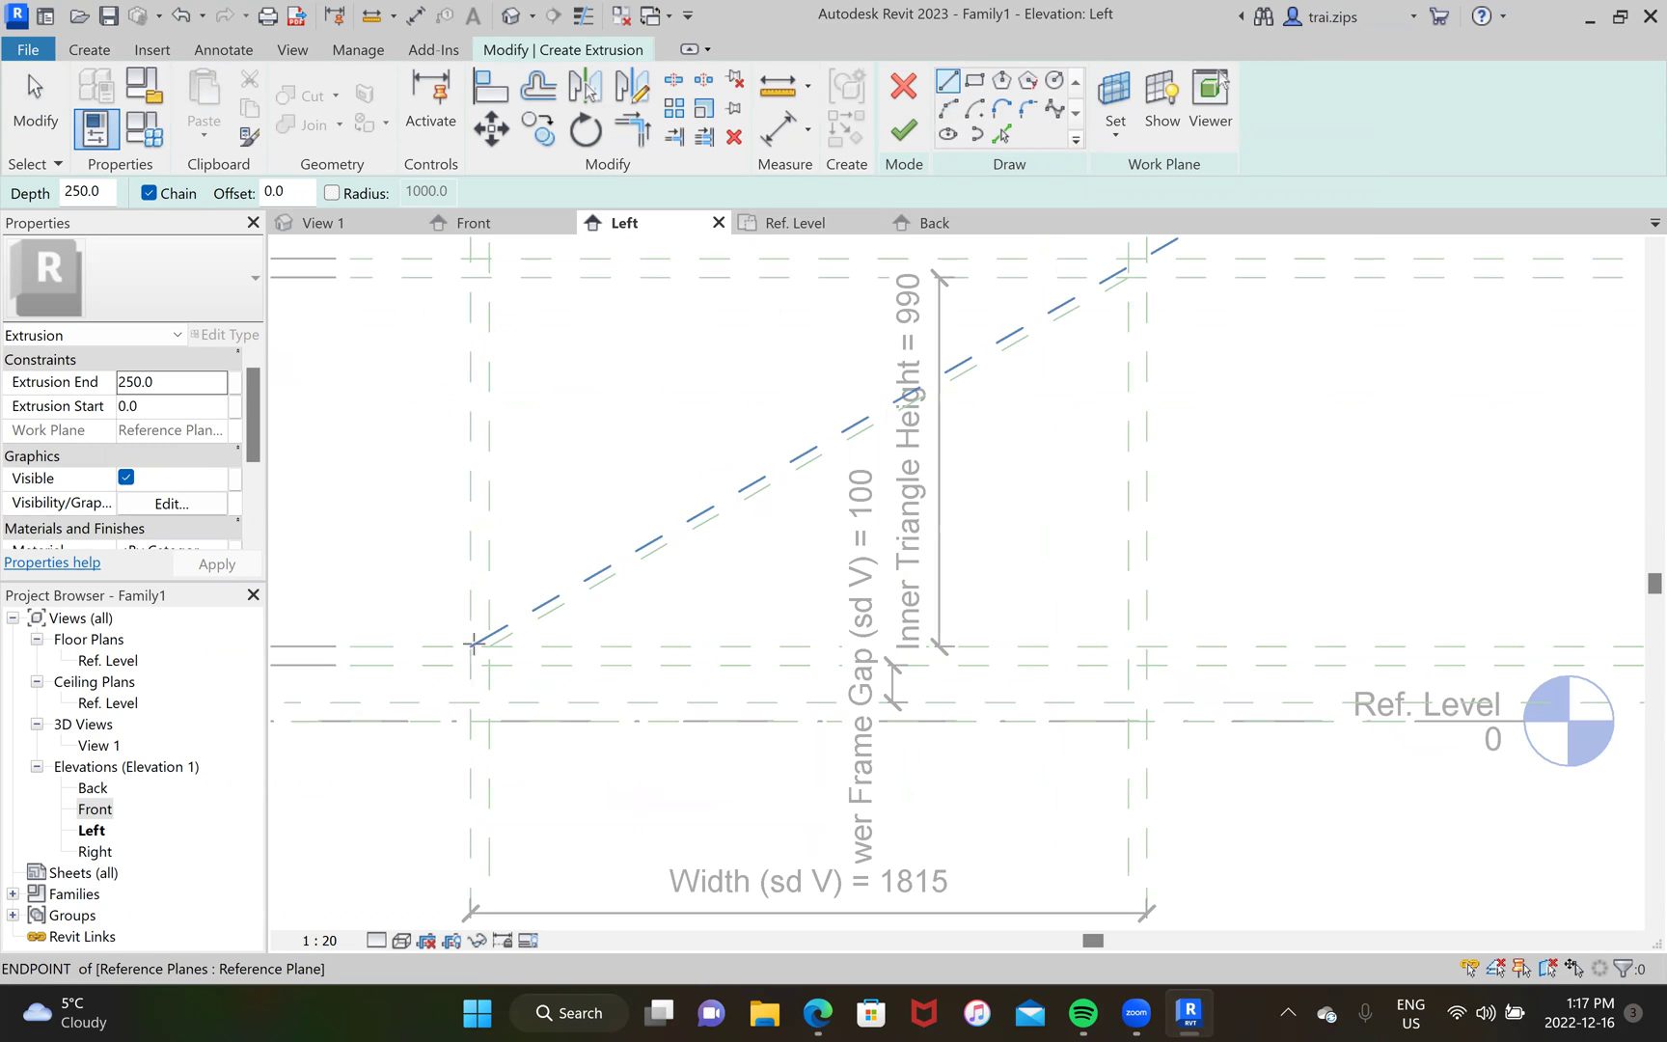
Step: Sketch the outer right-triangle outline snapped to the reference planes
left_click(471, 645)
middle_click_drag(1008, 336, 858, 403)
left_click(993, 325)
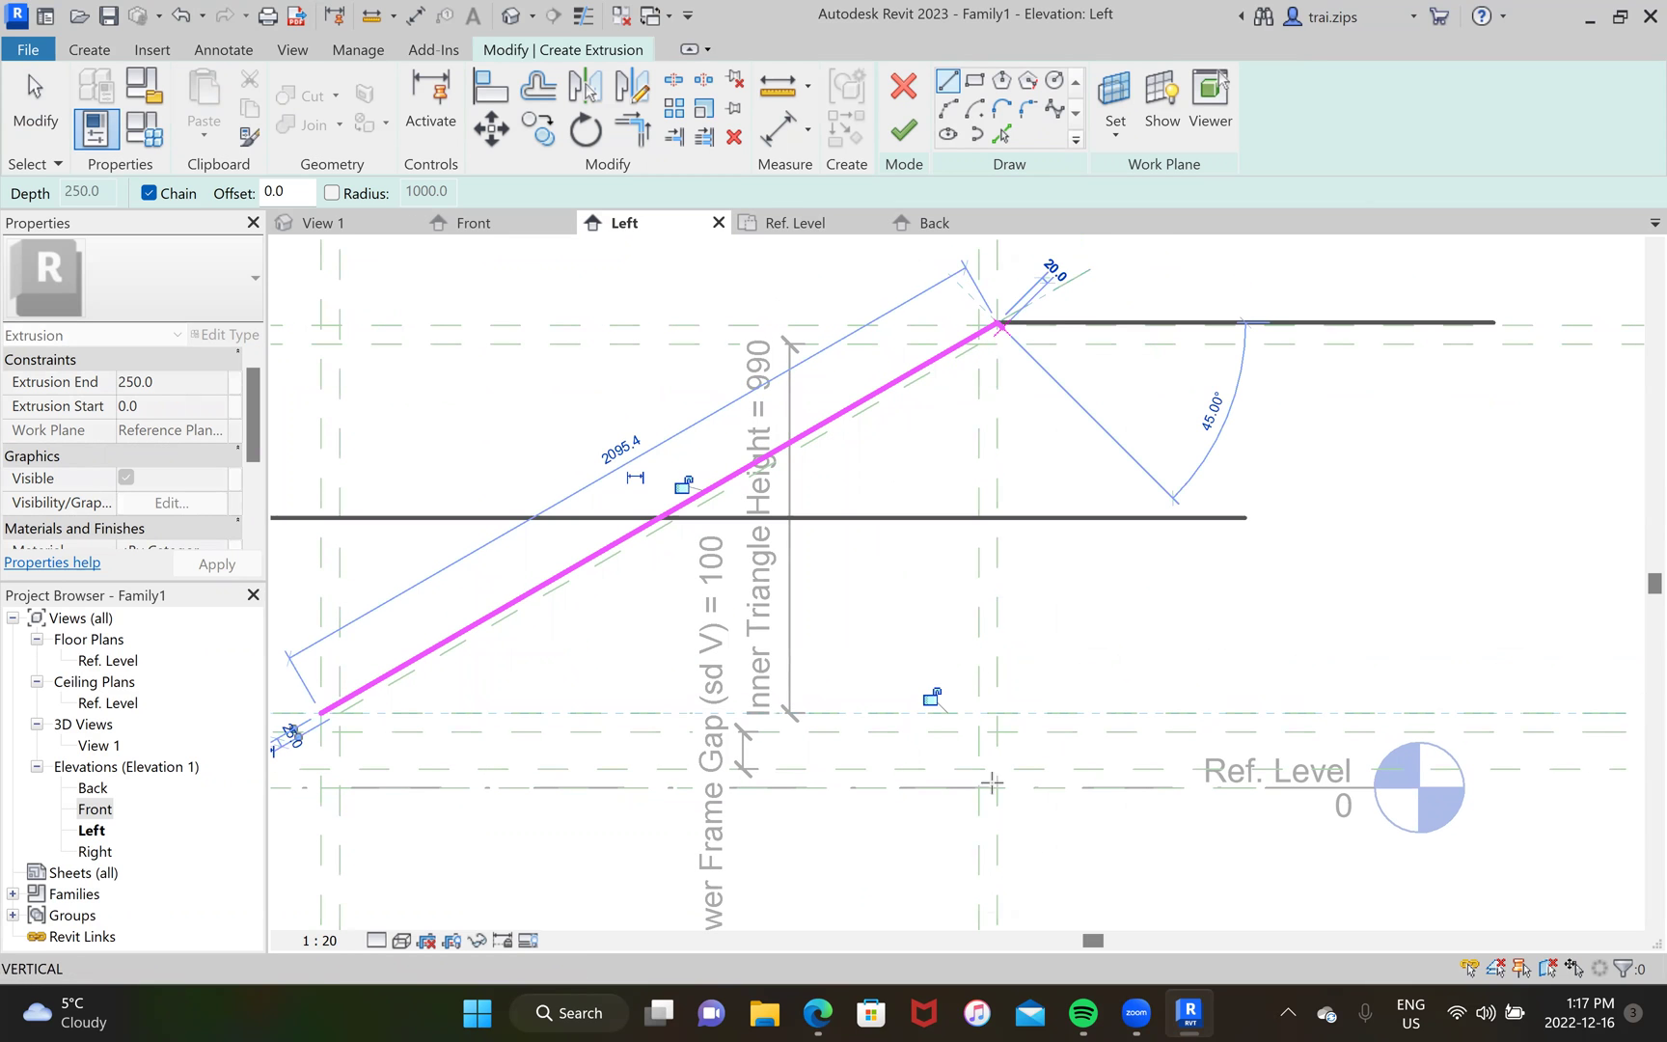
left_click(996, 788)
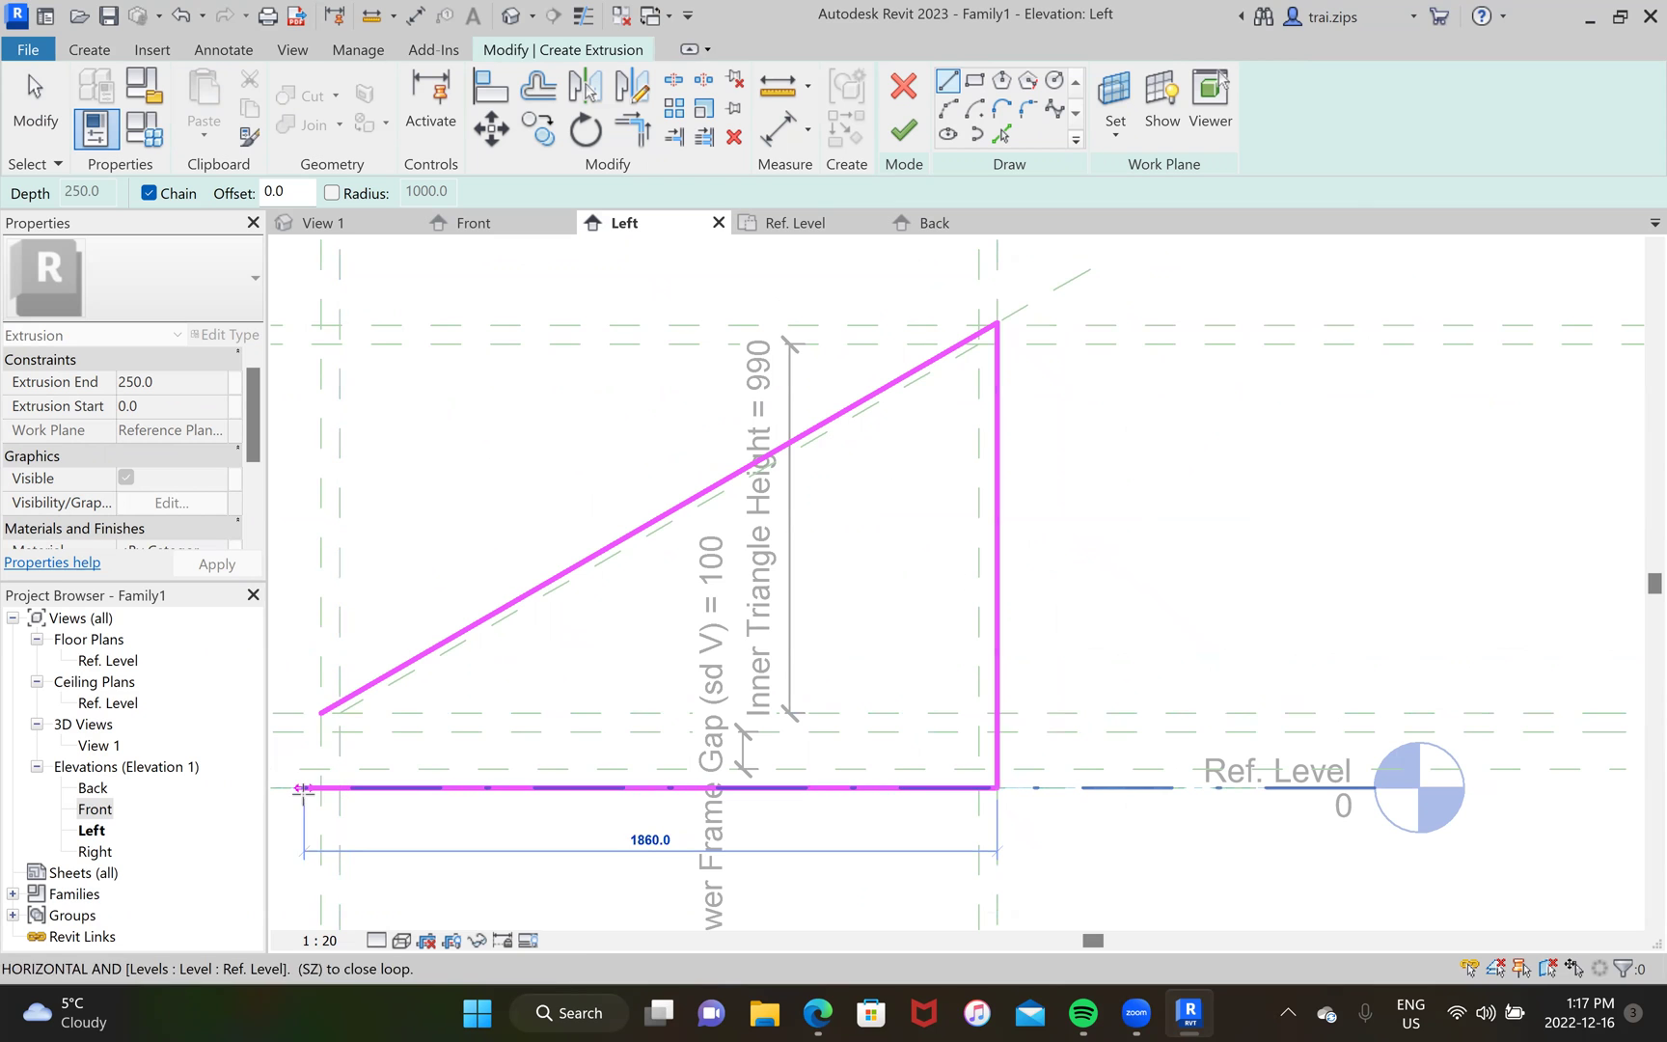
left_click(319, 788)
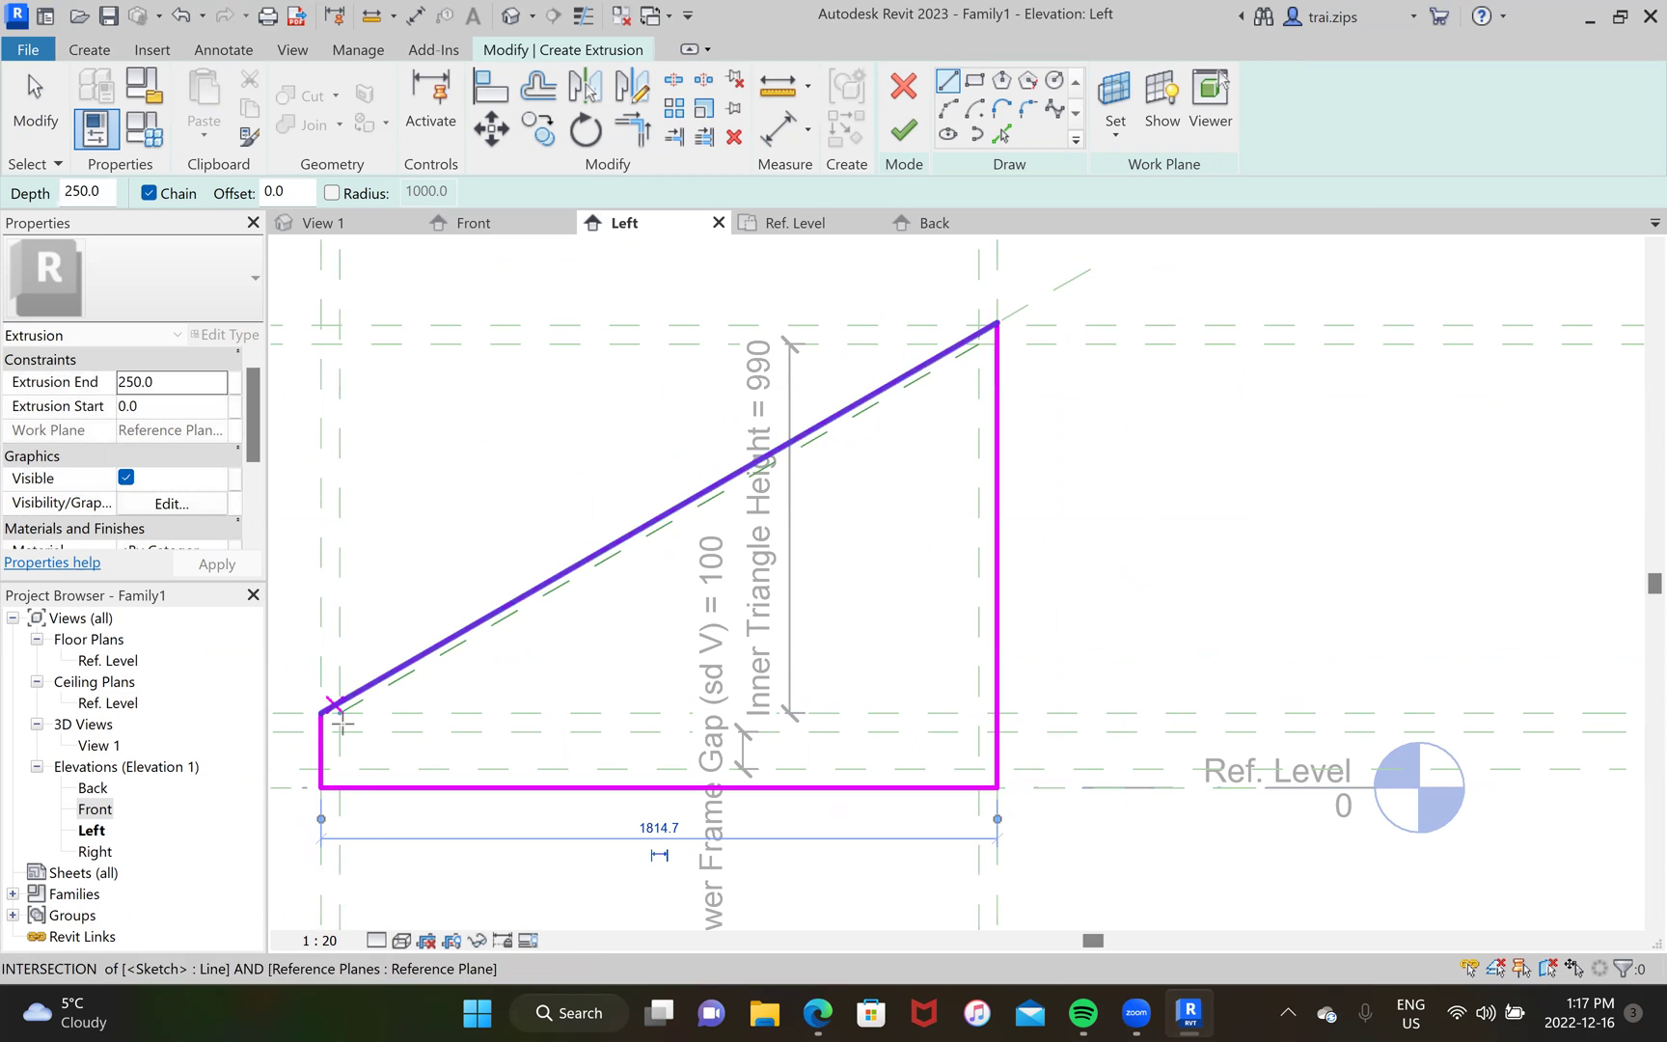
left_click(321, 712)
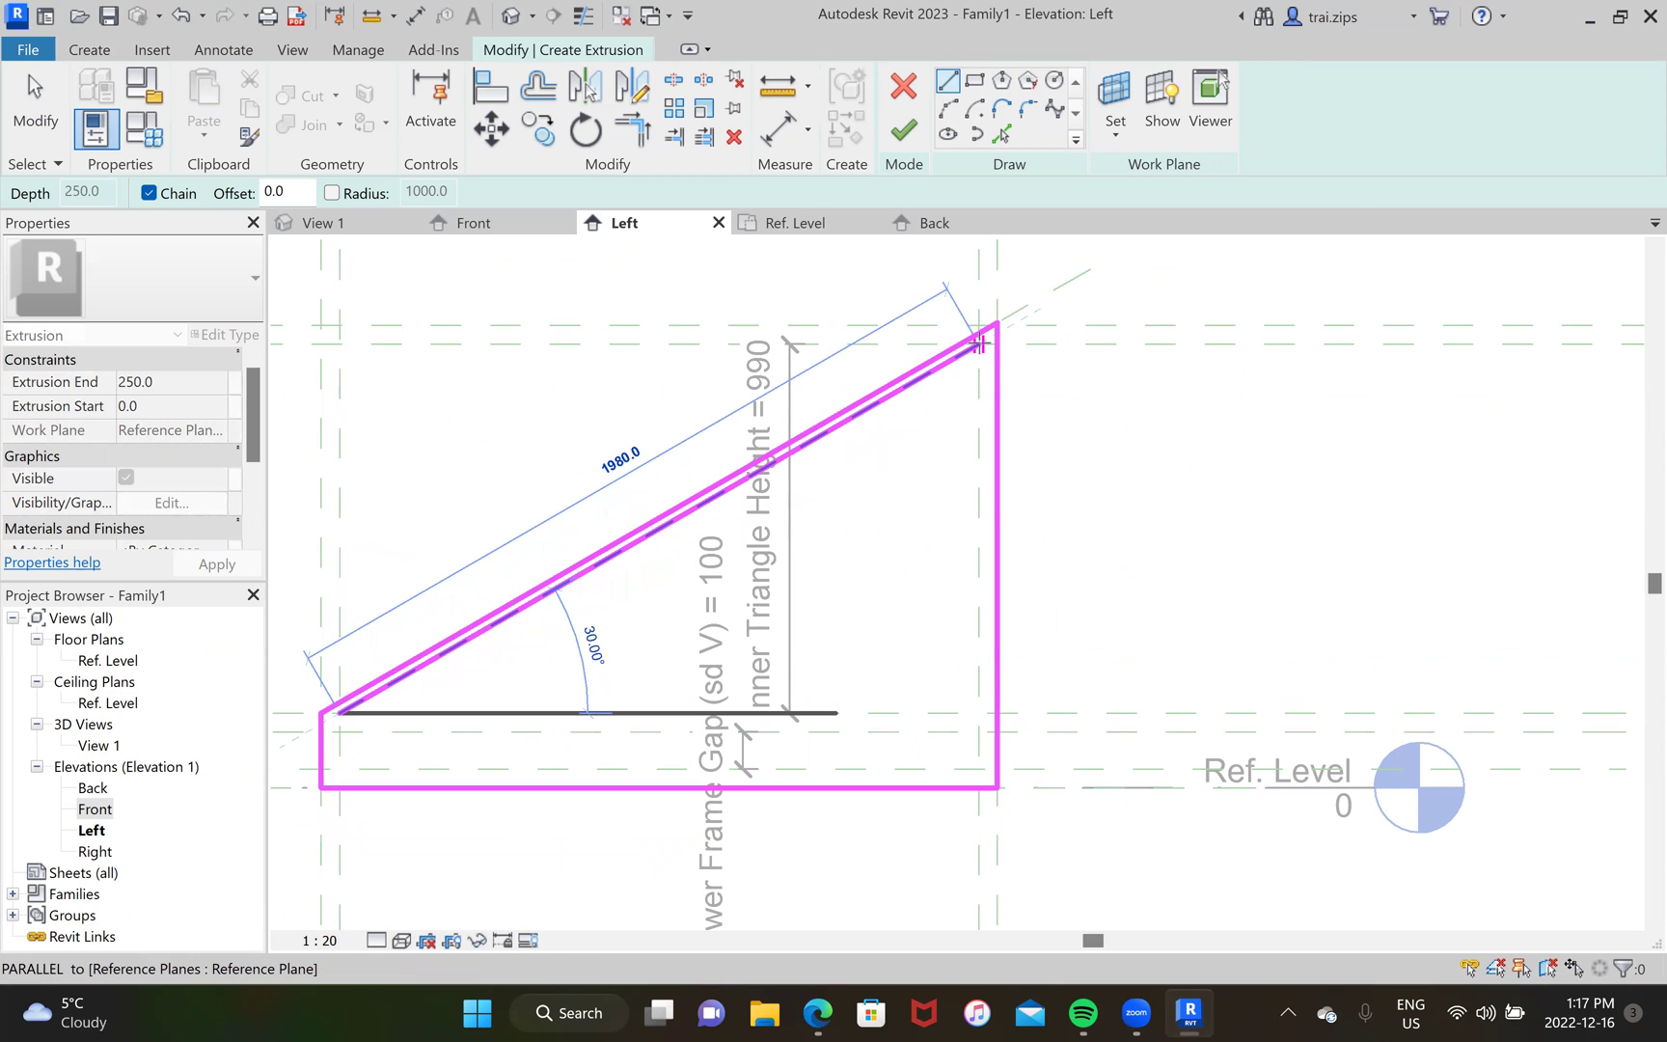
Step: Draw the inner triangle's sloped, vertical and bottom lines
left_click(981, 343)
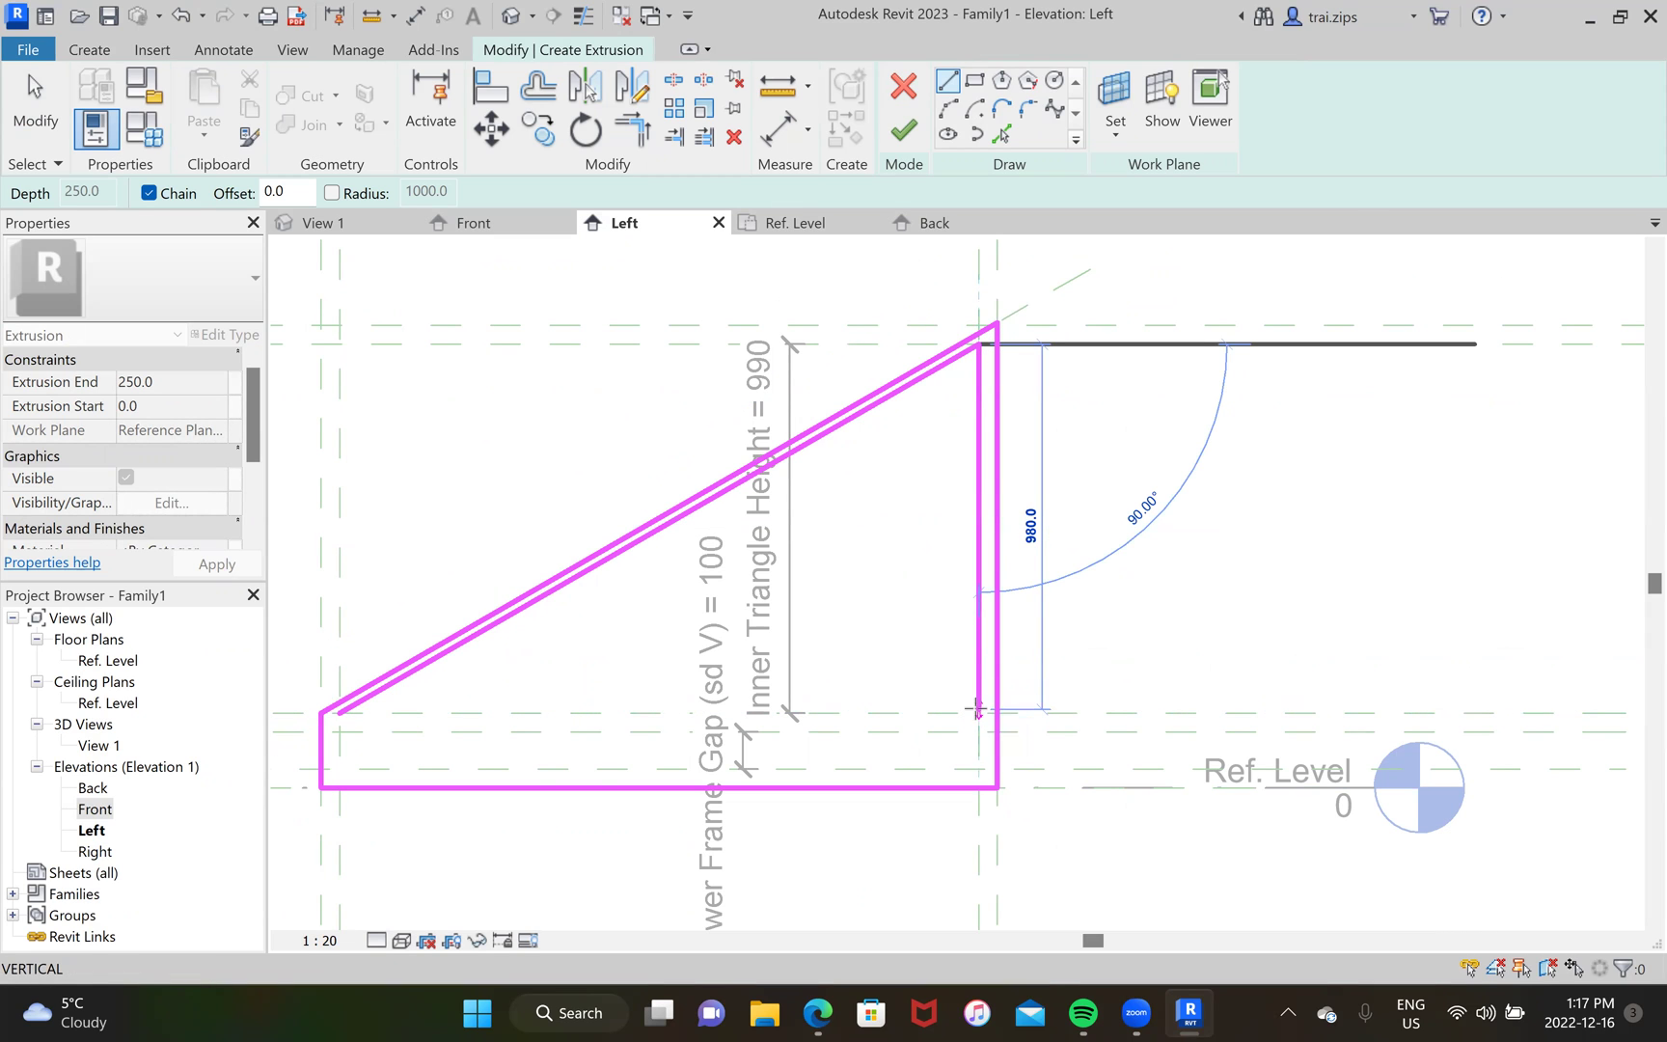
left_click(977, 709)
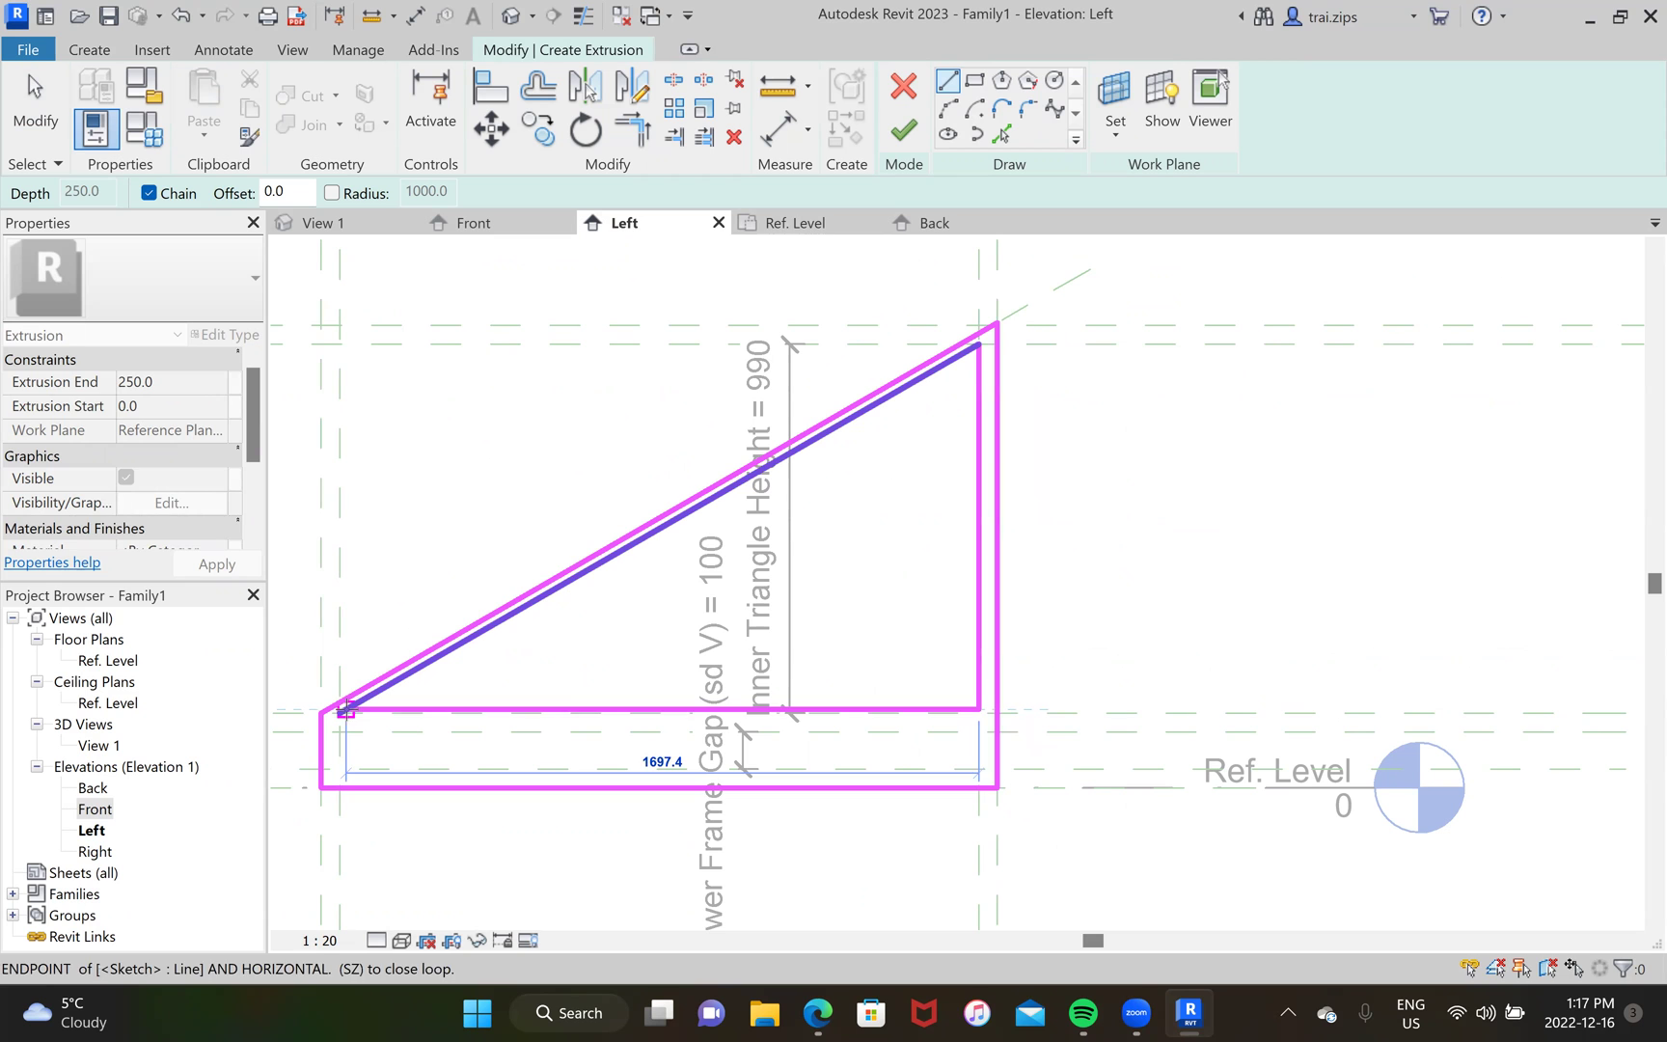
left_click(346, 709)
scroll(469, 755, "up", 3)
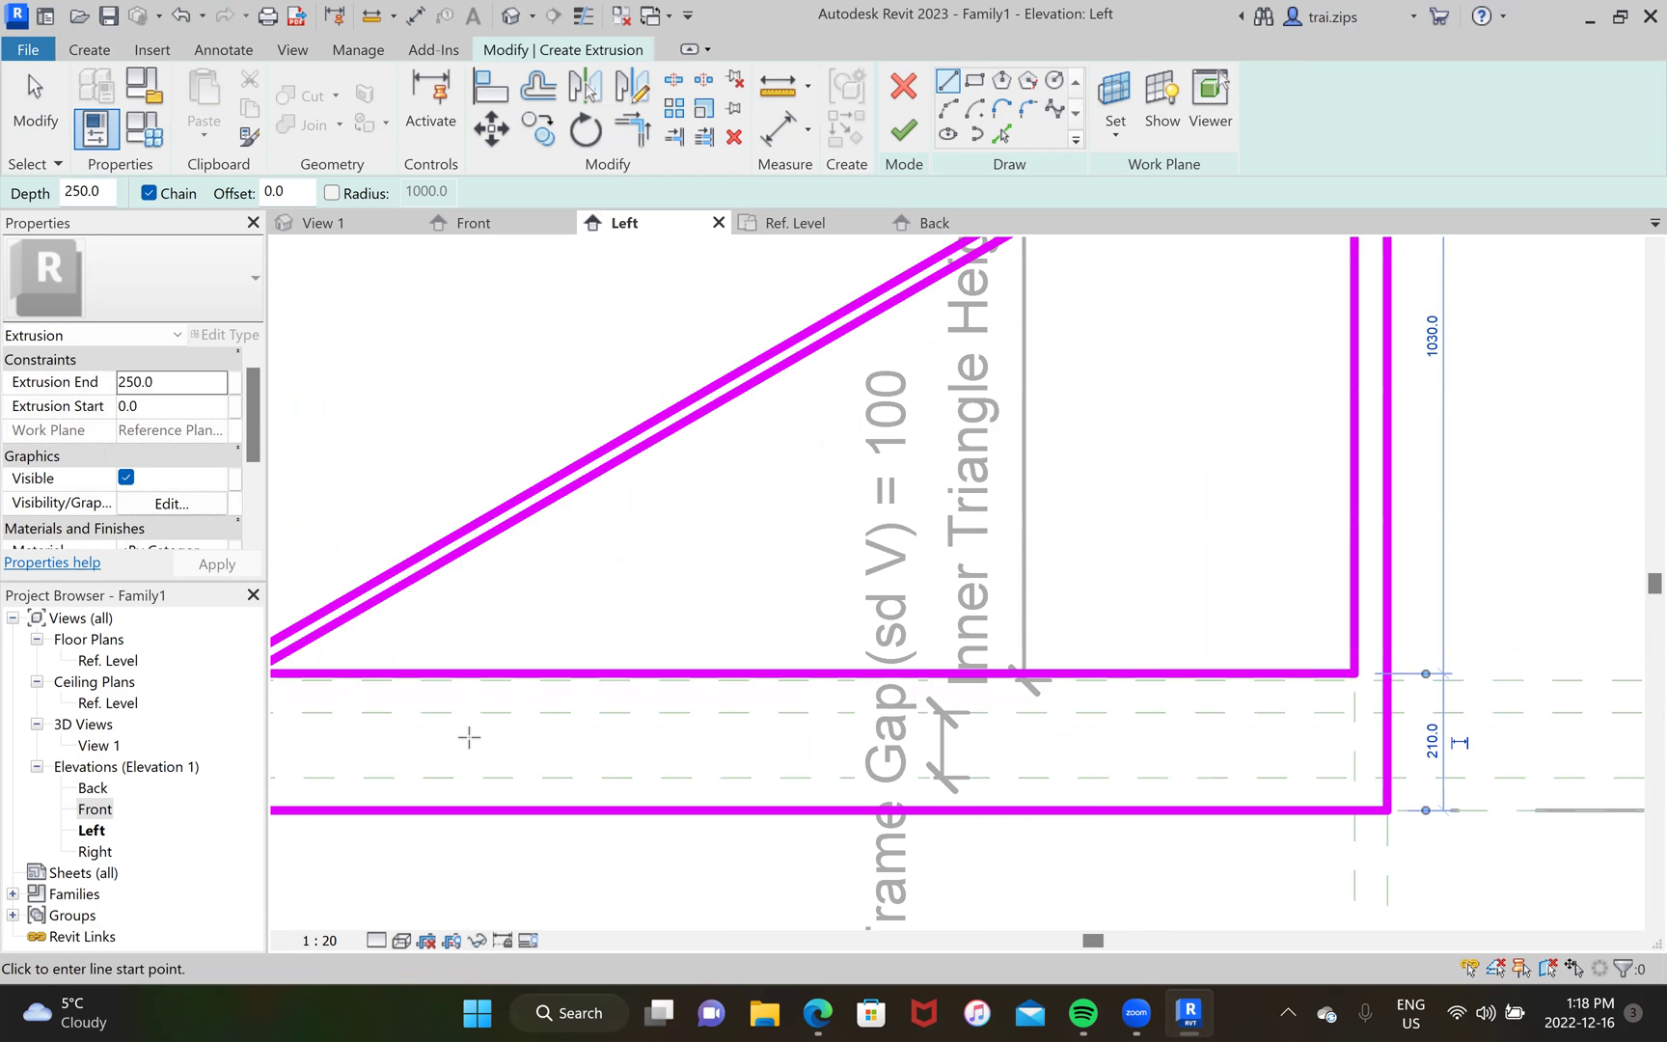
scroll(533, 707, "down", 3)
scroll(783, 681, "up", 3)
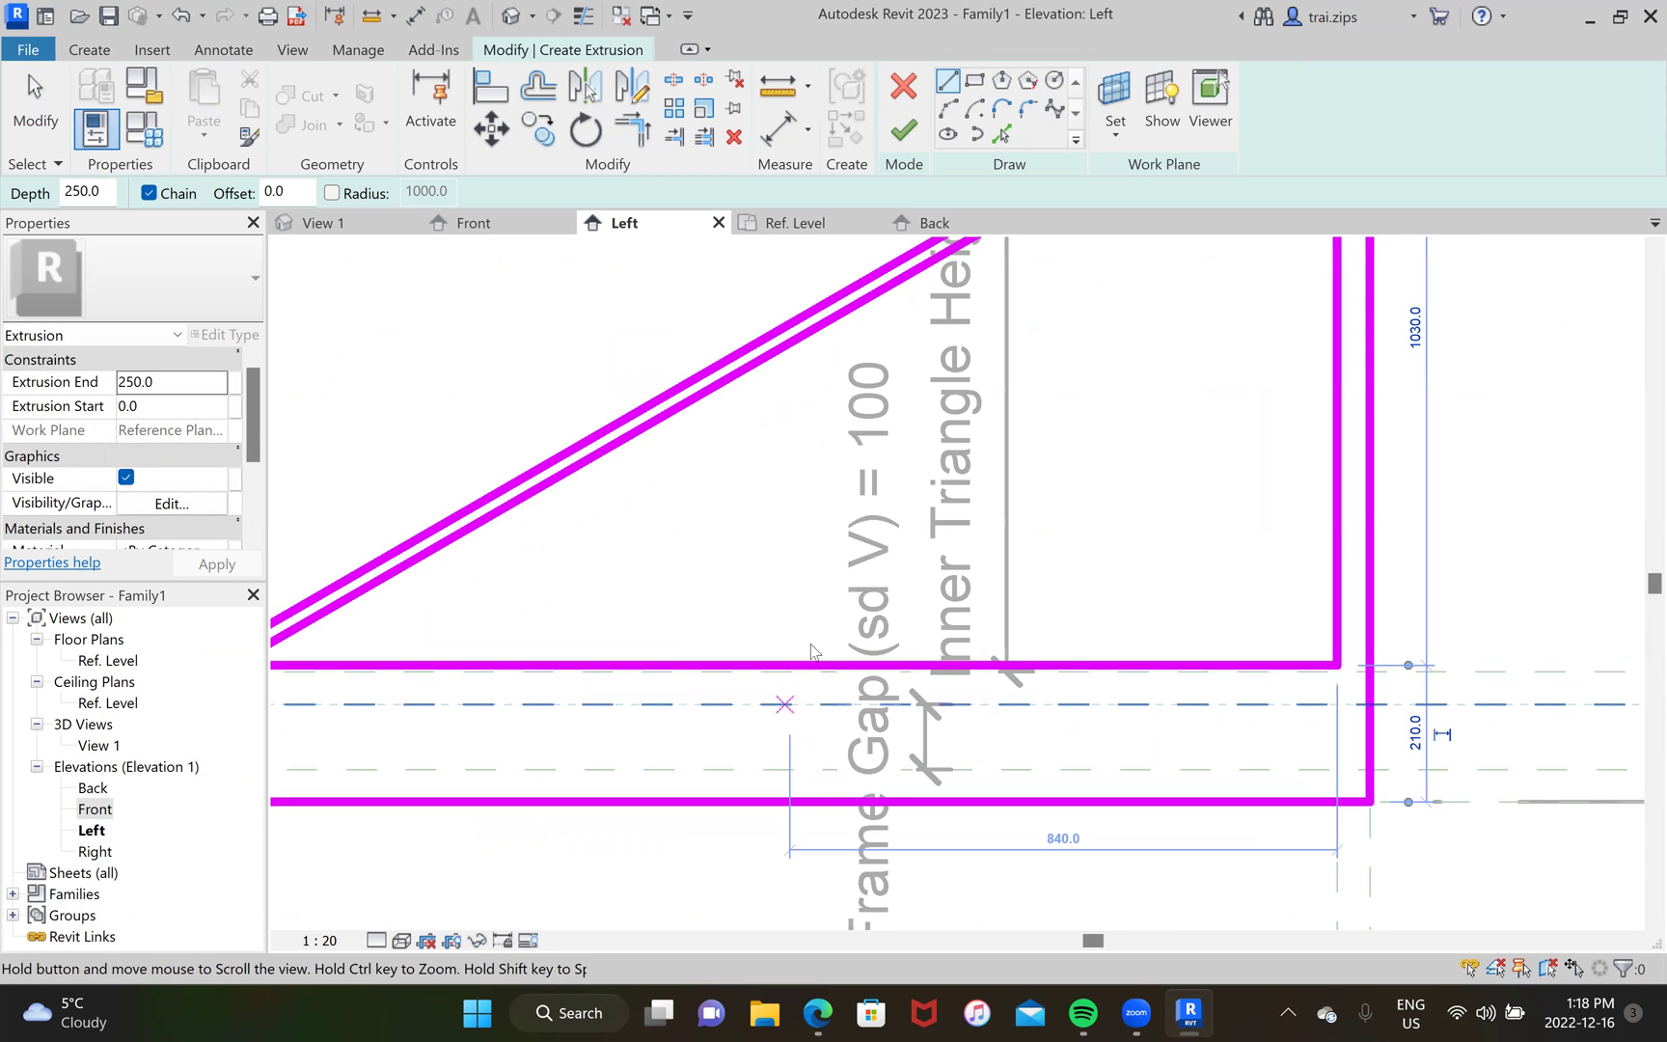
middle_click_drag(810, 652, 836, 589)
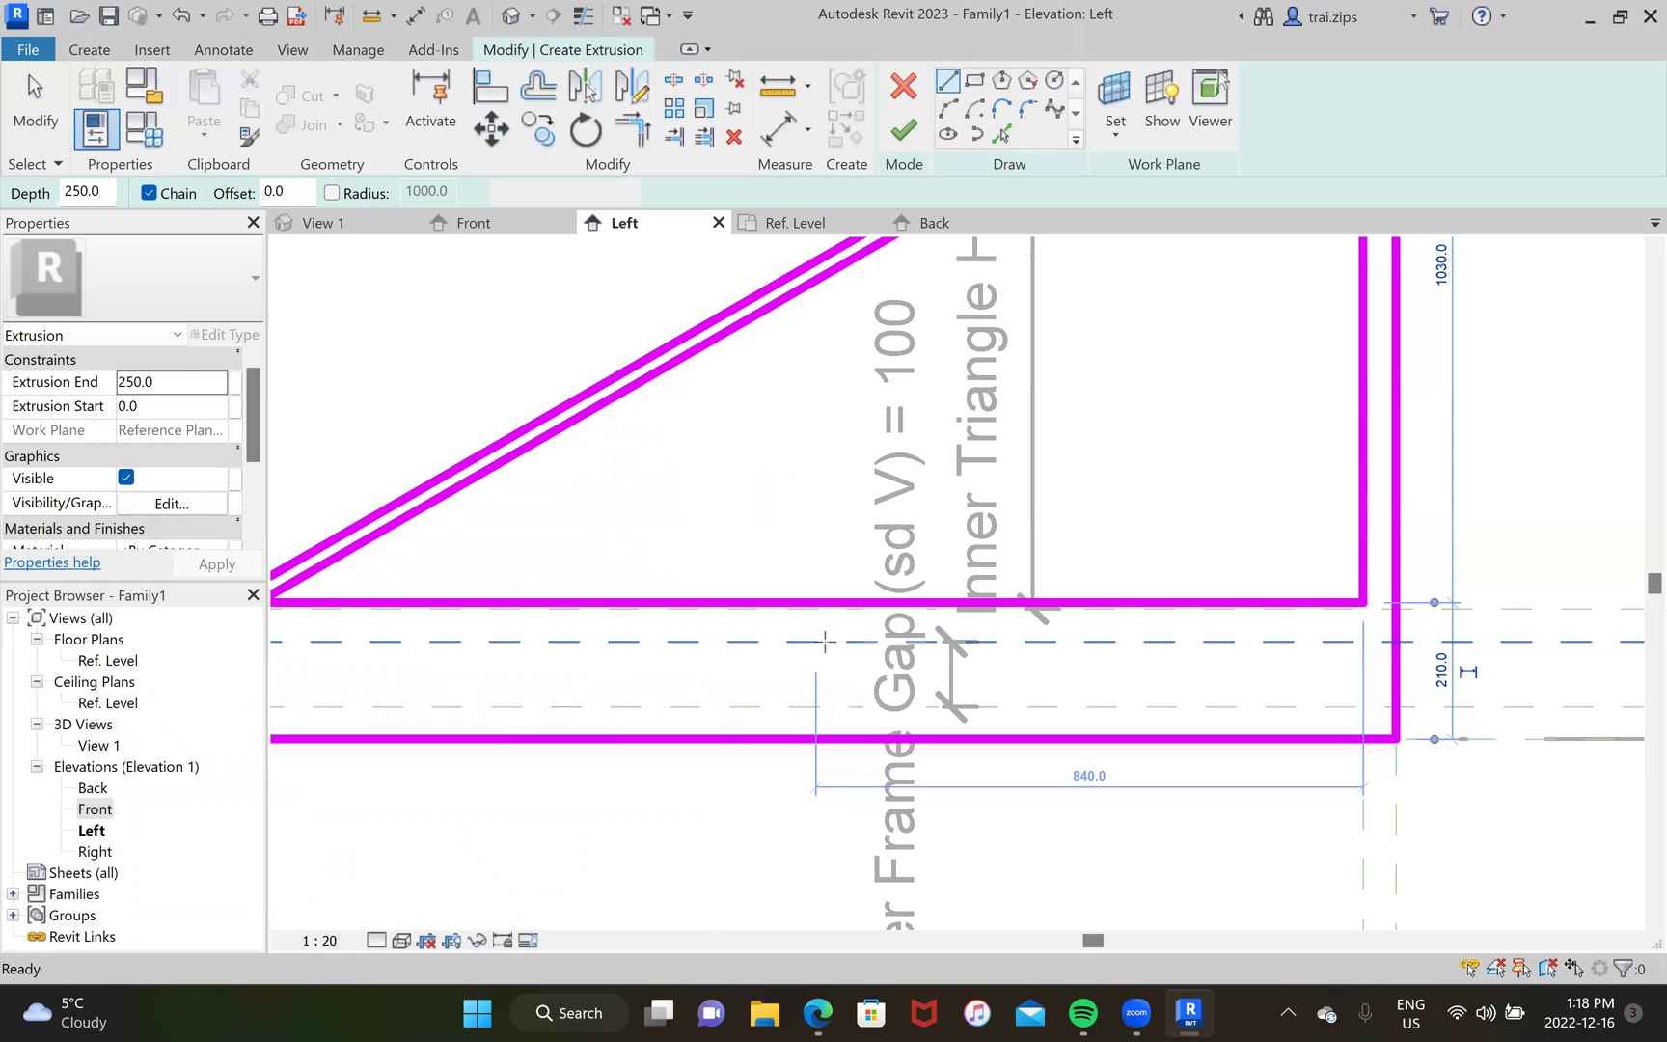
scroll(820, 641, "down", 3)
Step: Redo the inner triangle's vertical line to the dashed level and close it at the diagonal
key("ctrl+z")
scroll(965, 690, "up", 3)
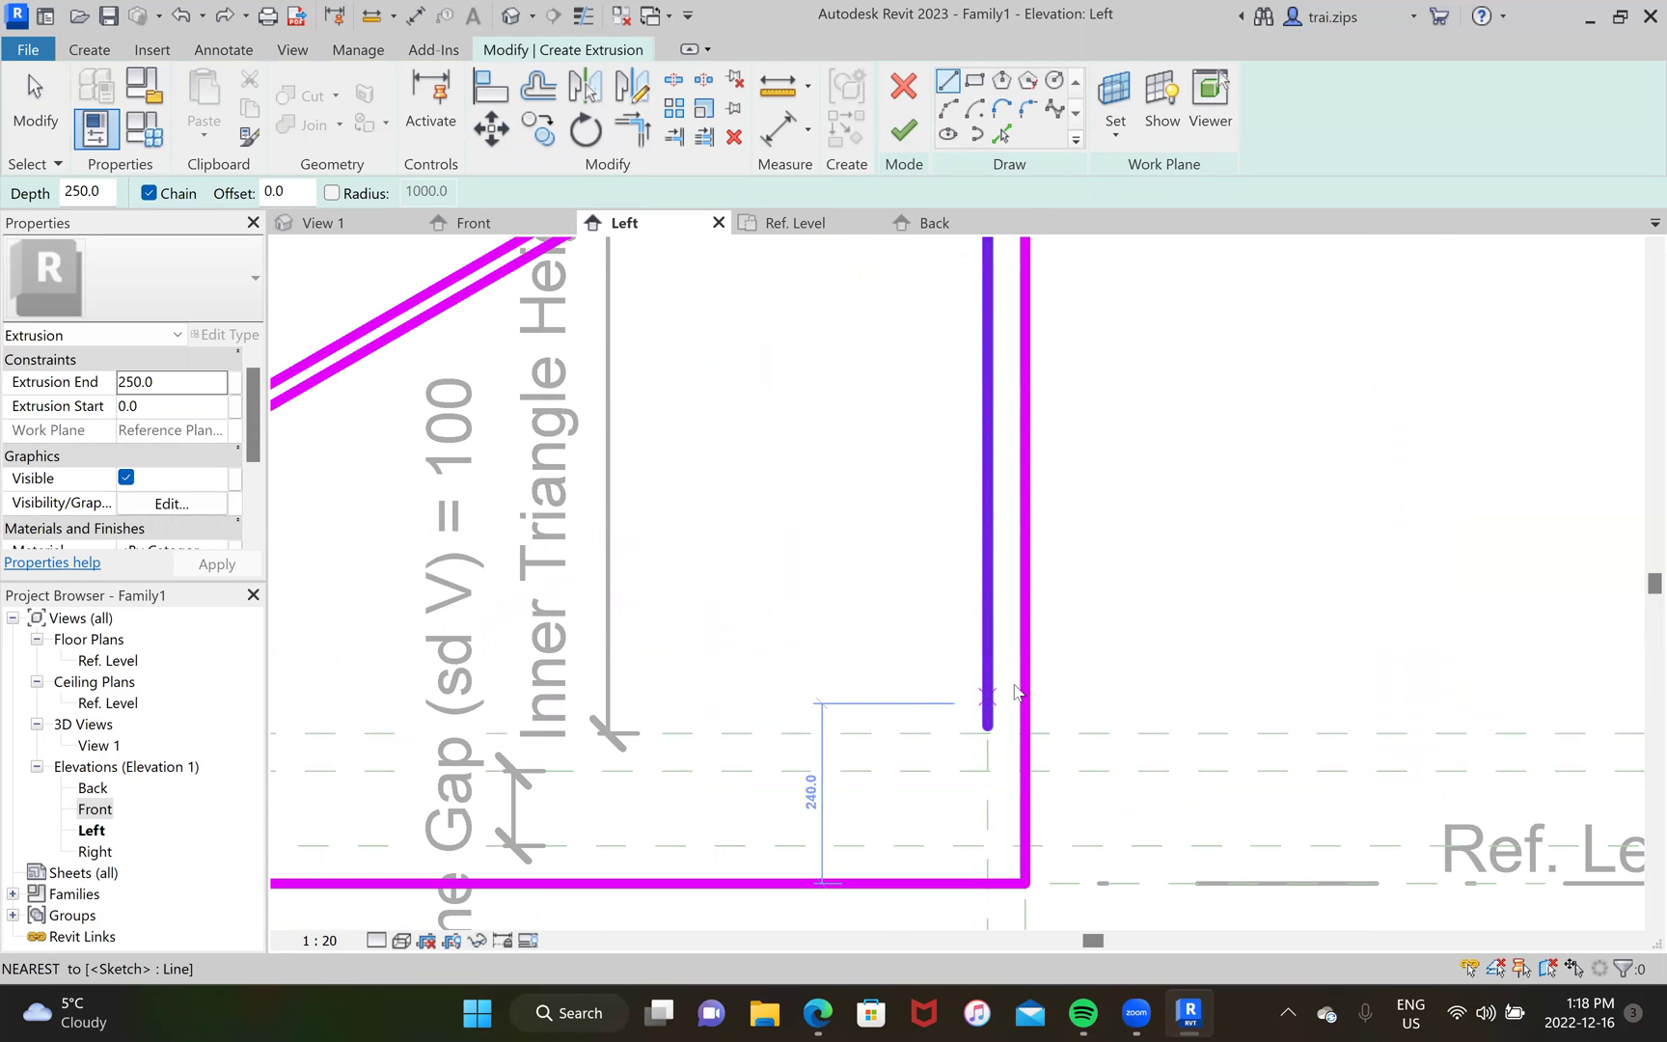
scroll(1015, 691, "down", 3)
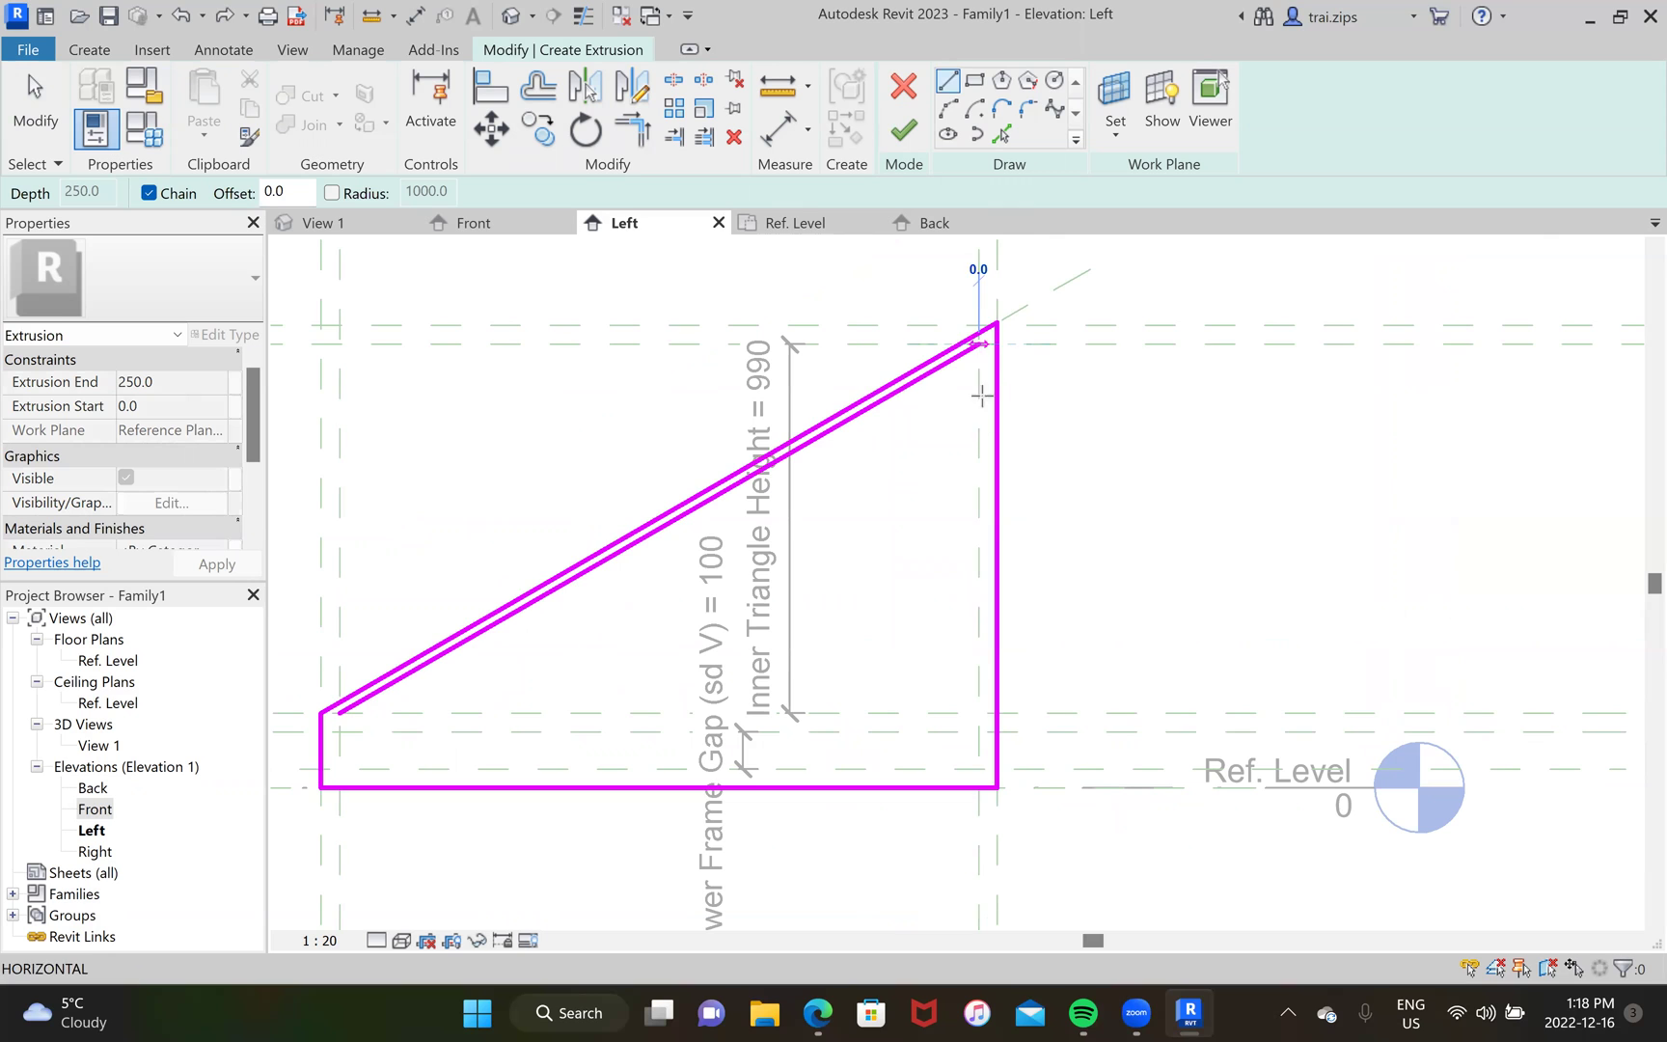
scroll(981, 711, "up", 2)
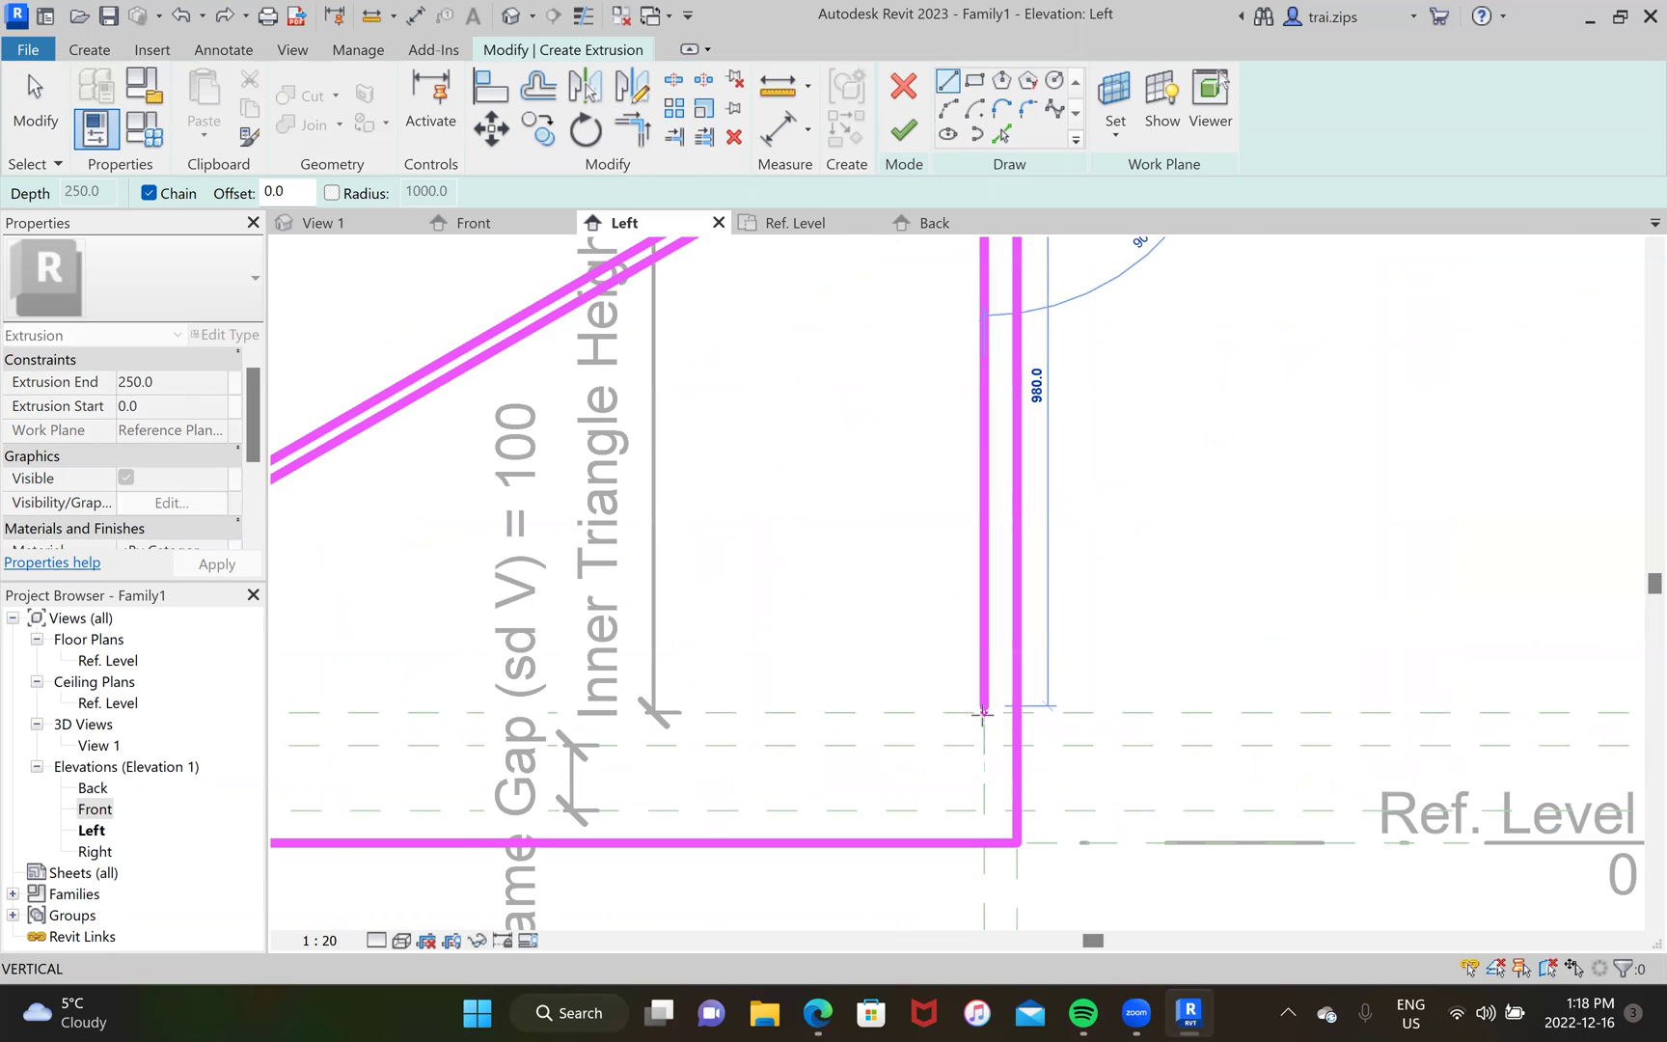
scroll(982, 712, "up", 3)
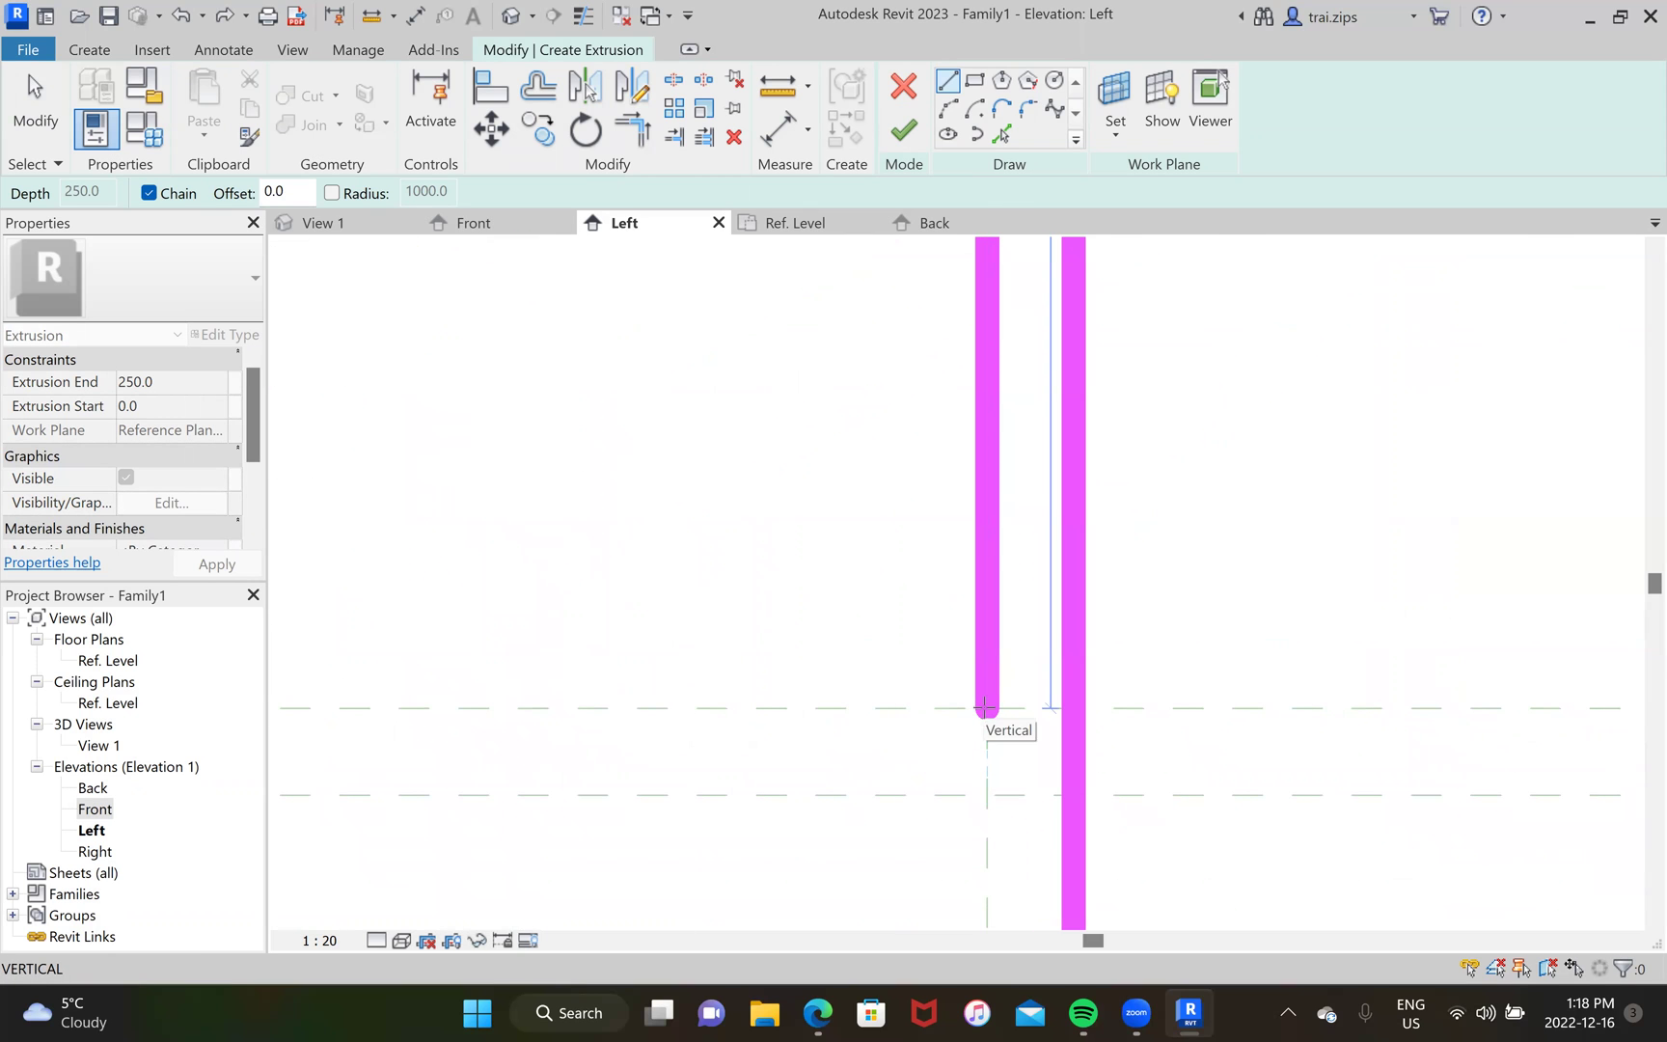
left_click(985, 707)
scroll(577, 689, "down", 2)
mouse_move(576, 688)
middle_mouse_down()
mouse_move(1425, 659)
mouse_move(569, 662)
middle_mouse_up()
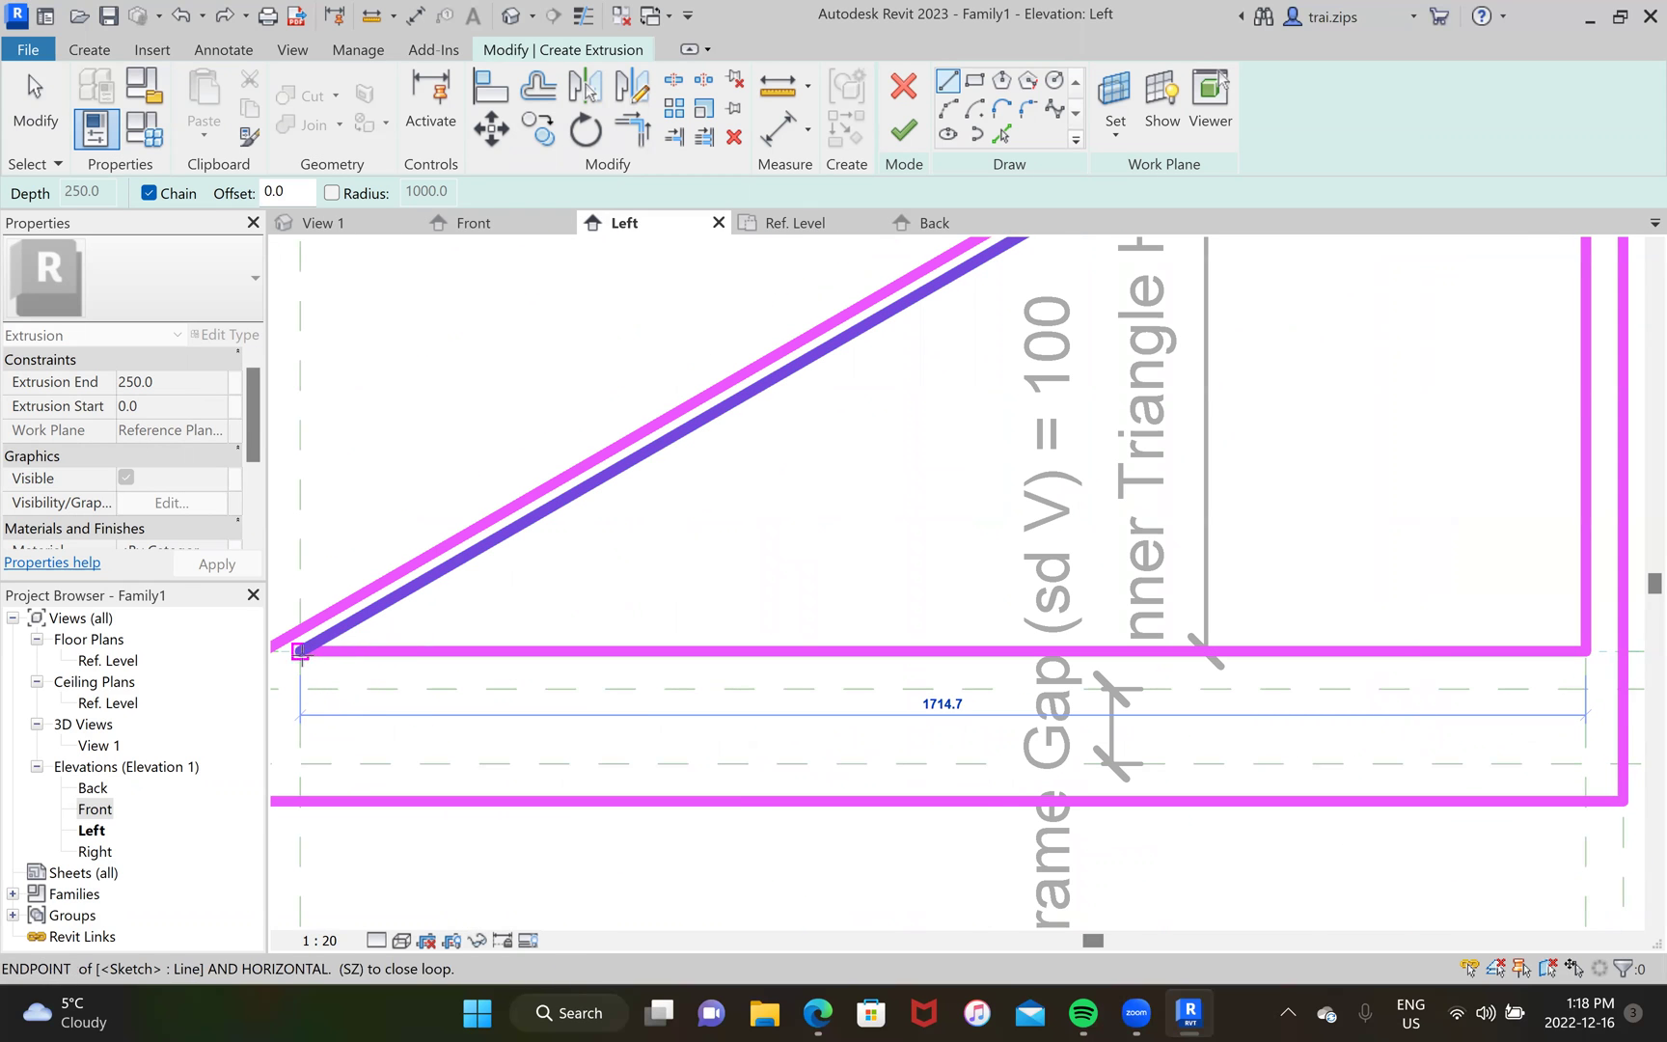
left_click(300, 651)
scroll(333, 666, "down", 1)
Step: Draw the thin rectangle along the base and finish the extrusion
left_click(309, 683)
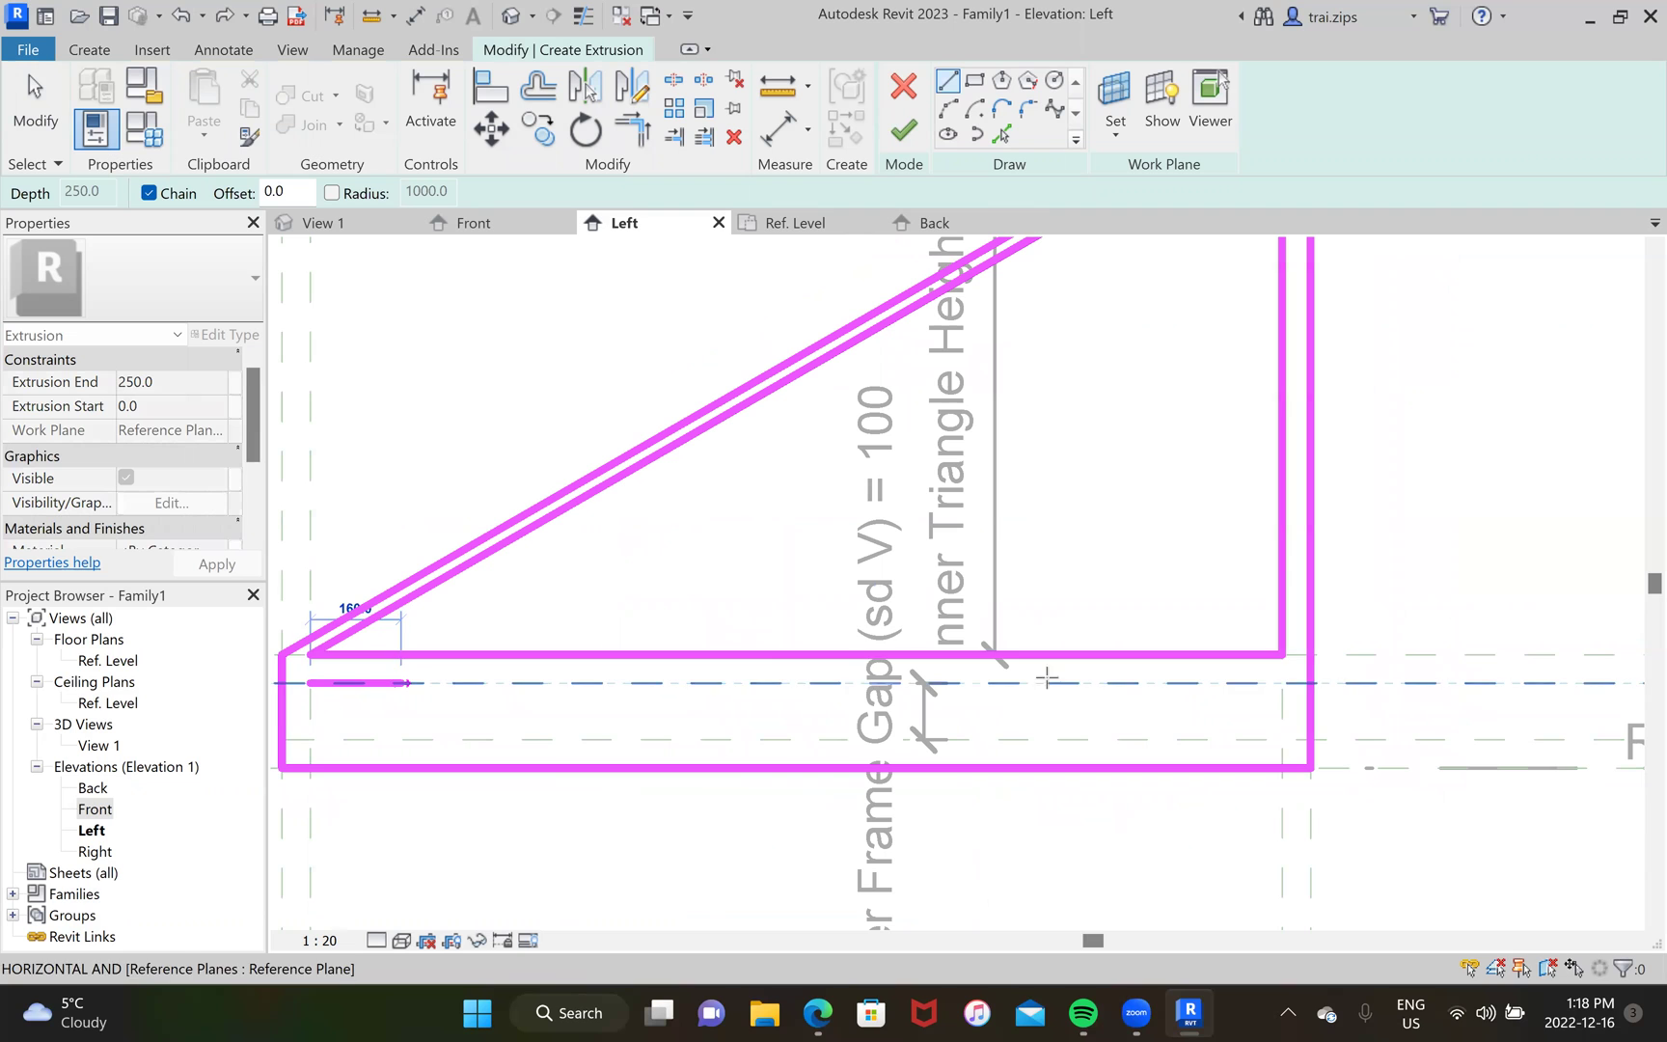
left_click(1283, 682)
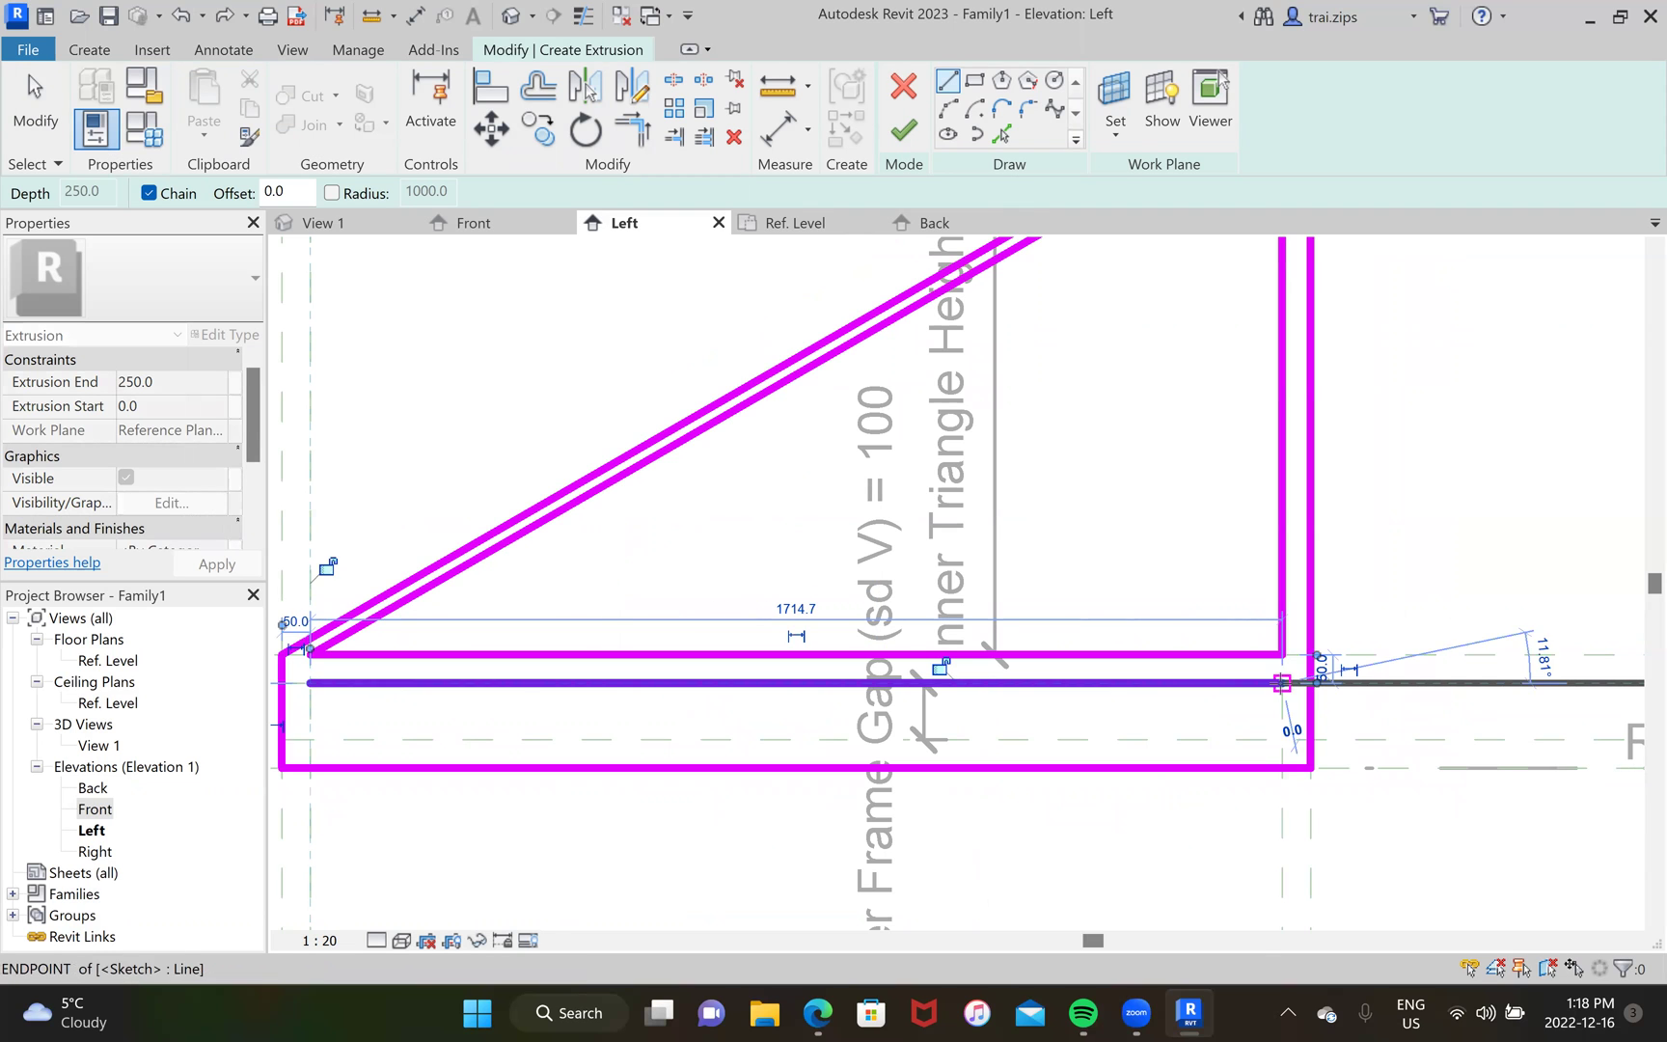
left_click(1280, 740)
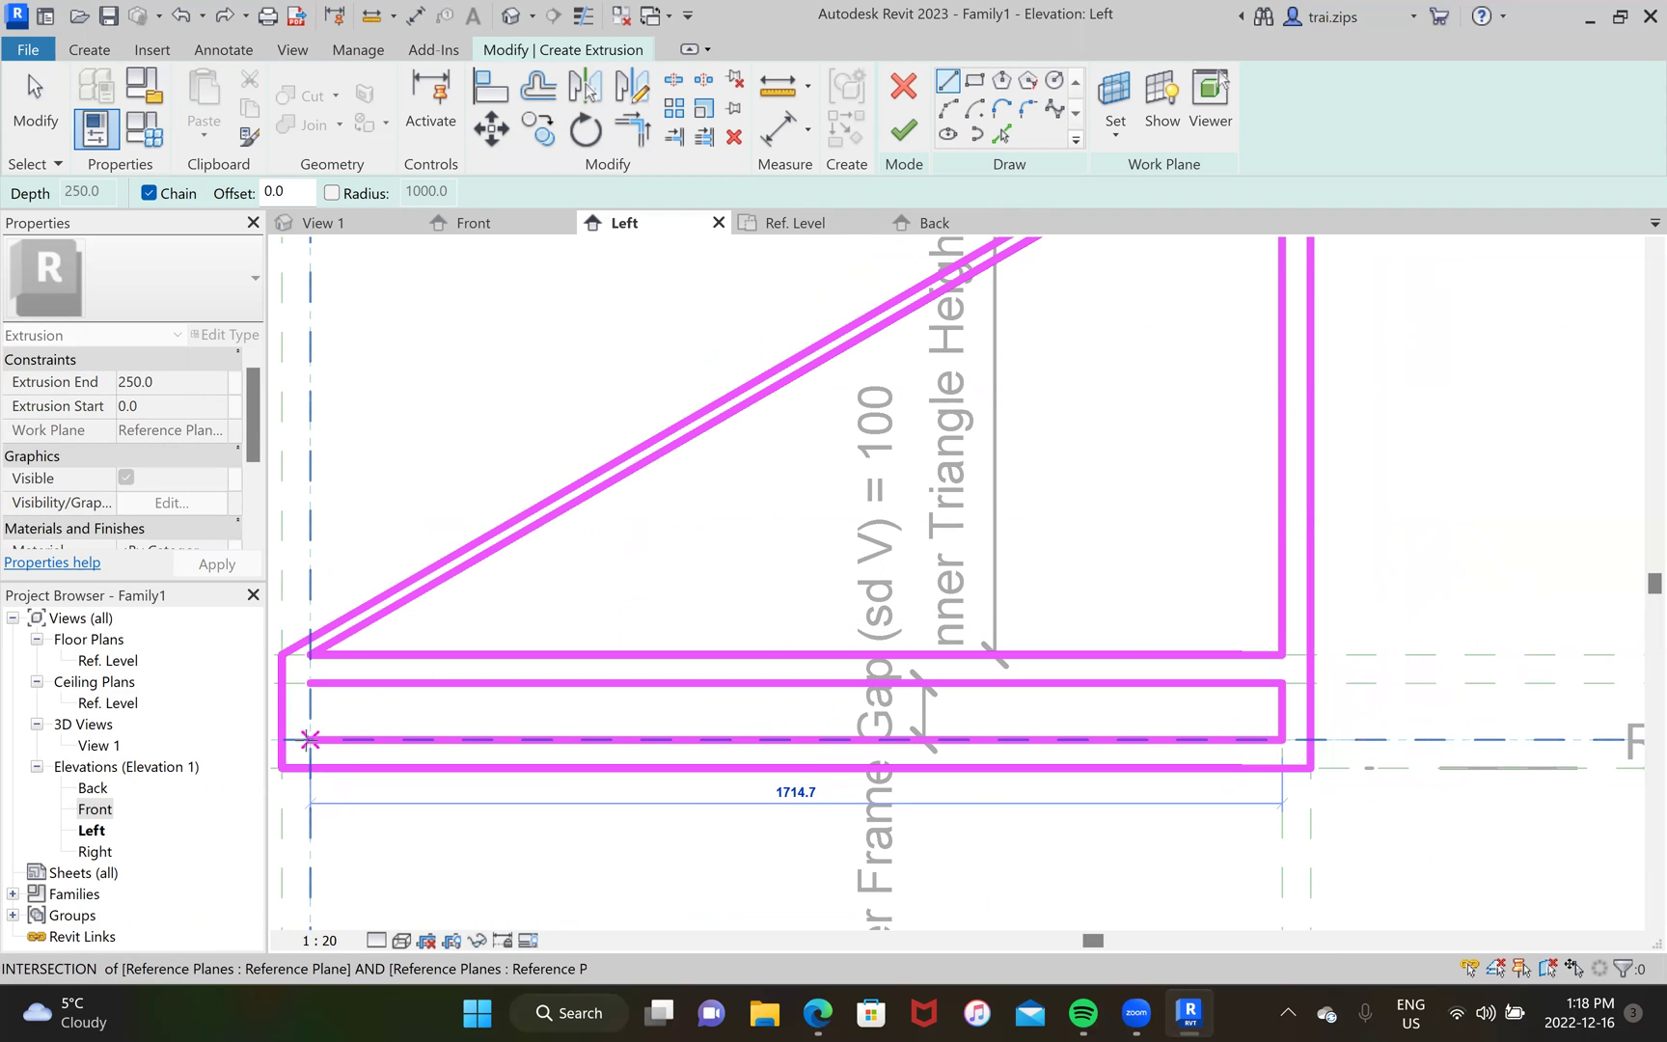
left_click(309, 740)
left_click(308, 683)
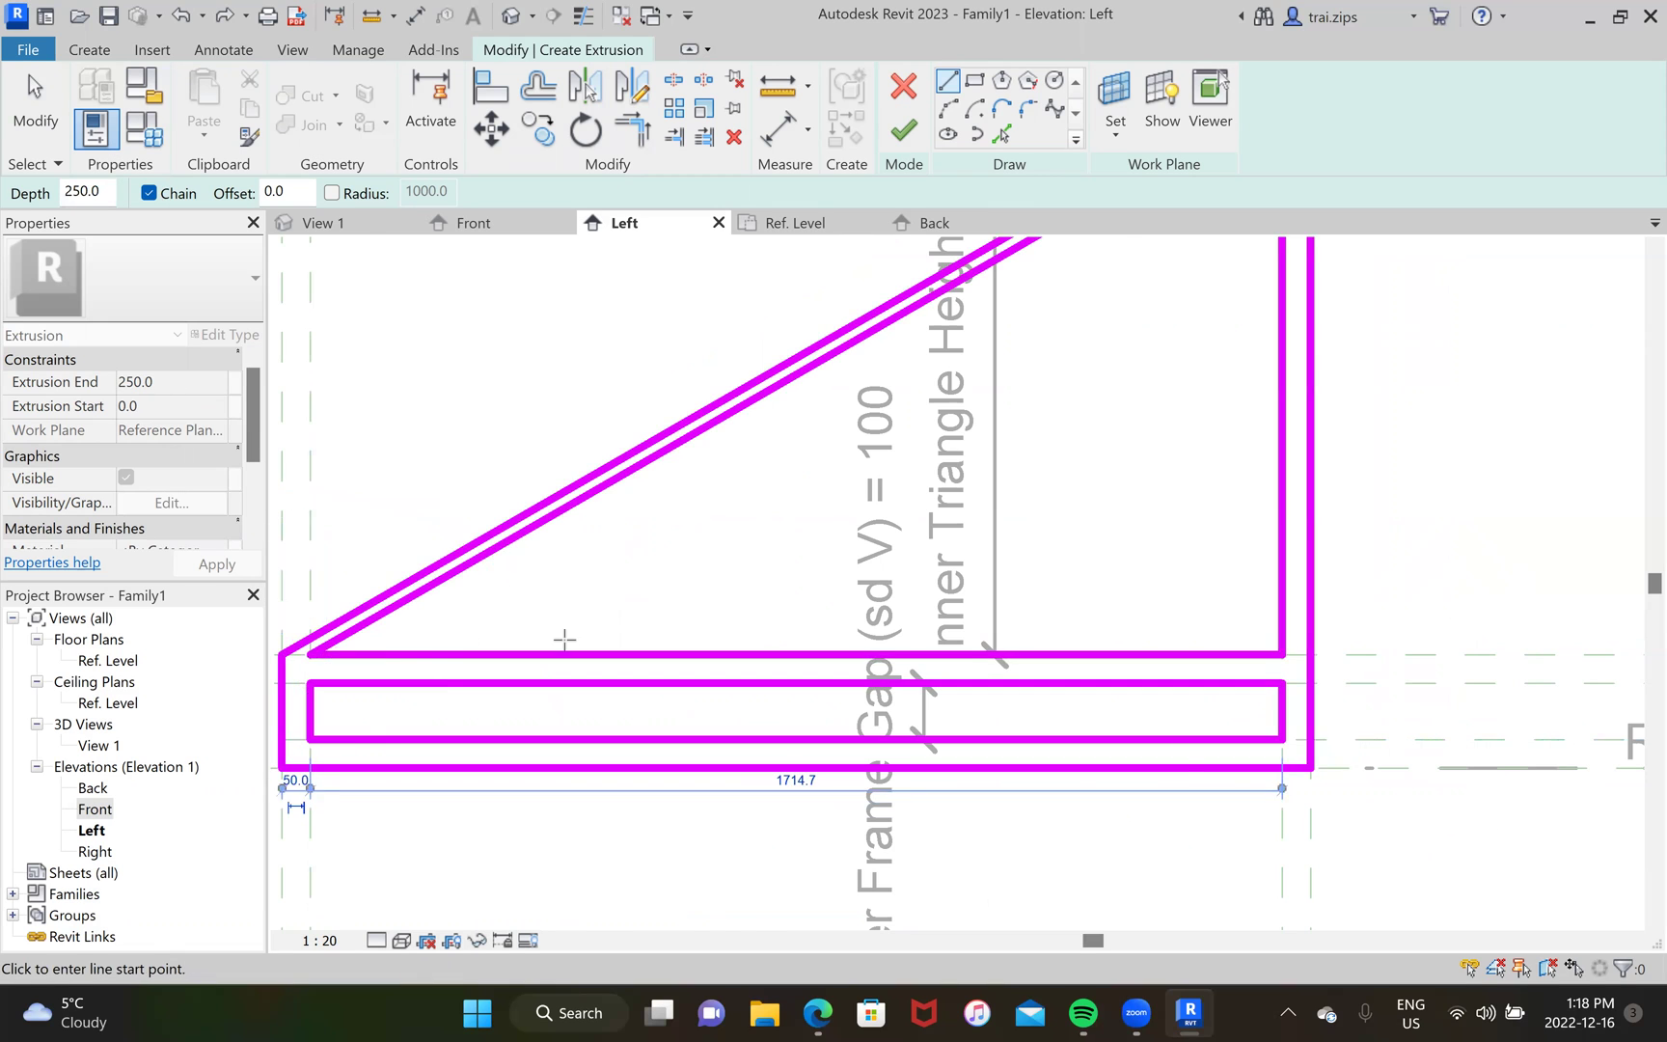
scroll(564, 639, "down", 3)
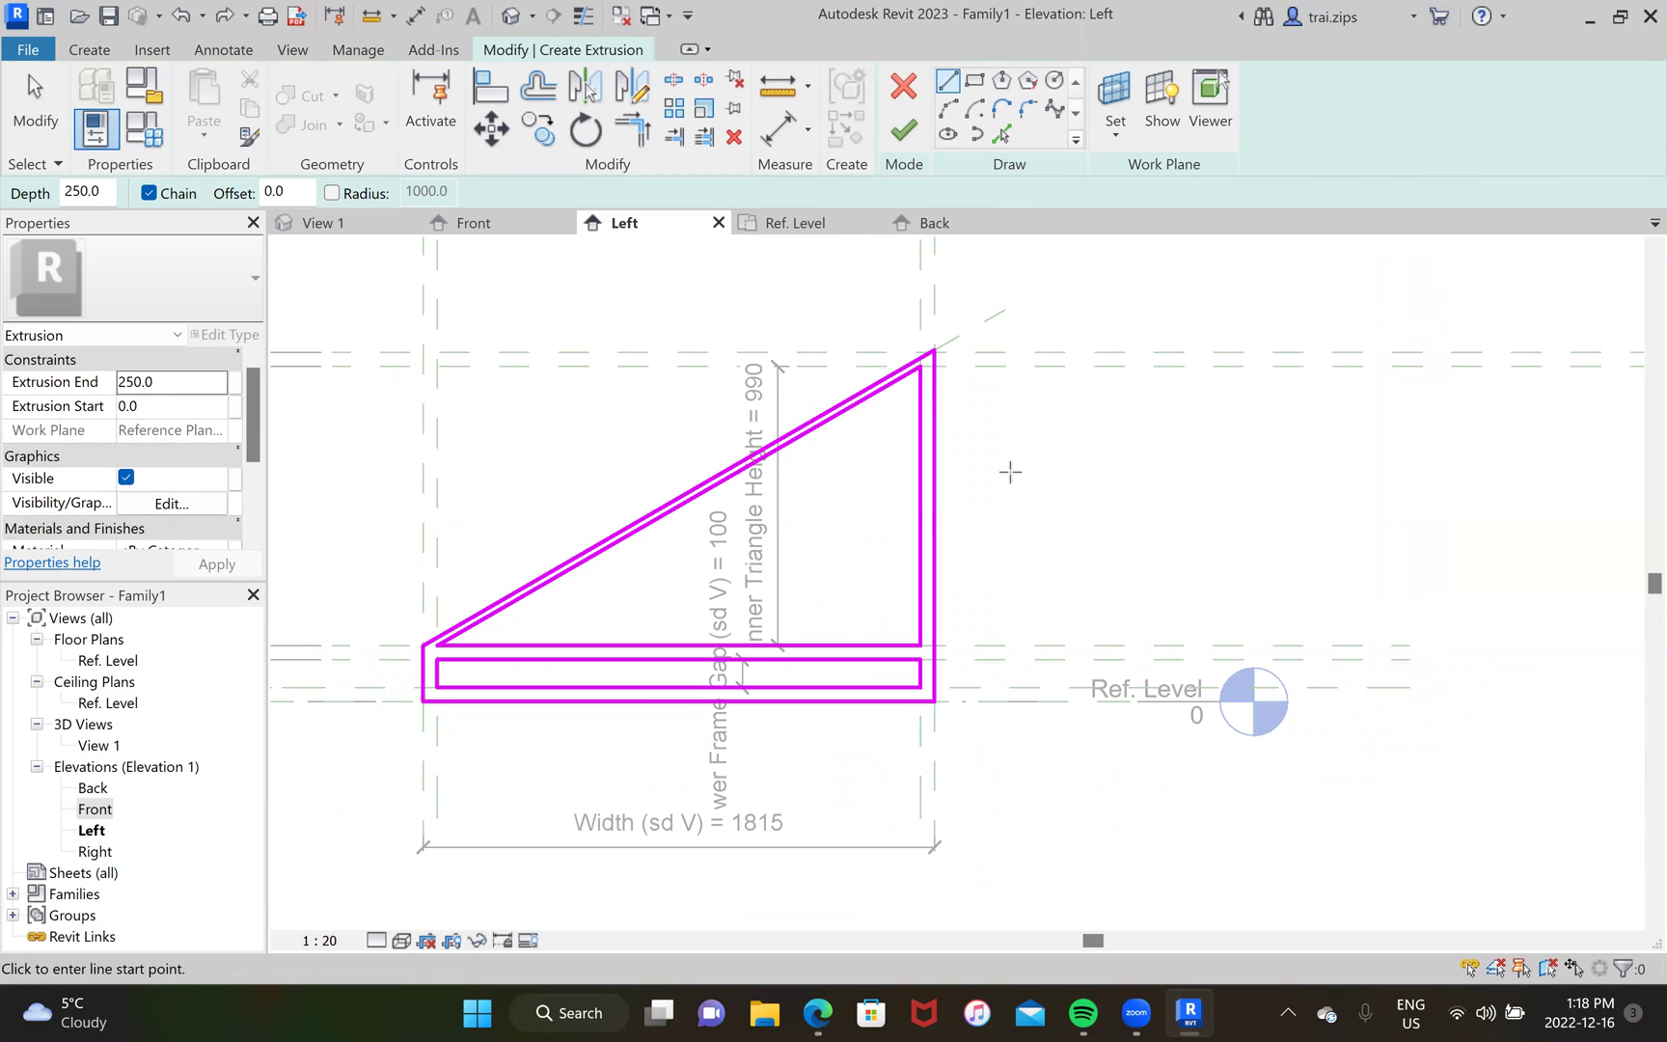
left_click(906, 133)
Step: In the Front elevation, stretch the extrusion between the frame's reference planes, 0 to 1650
left_click(506, 222)
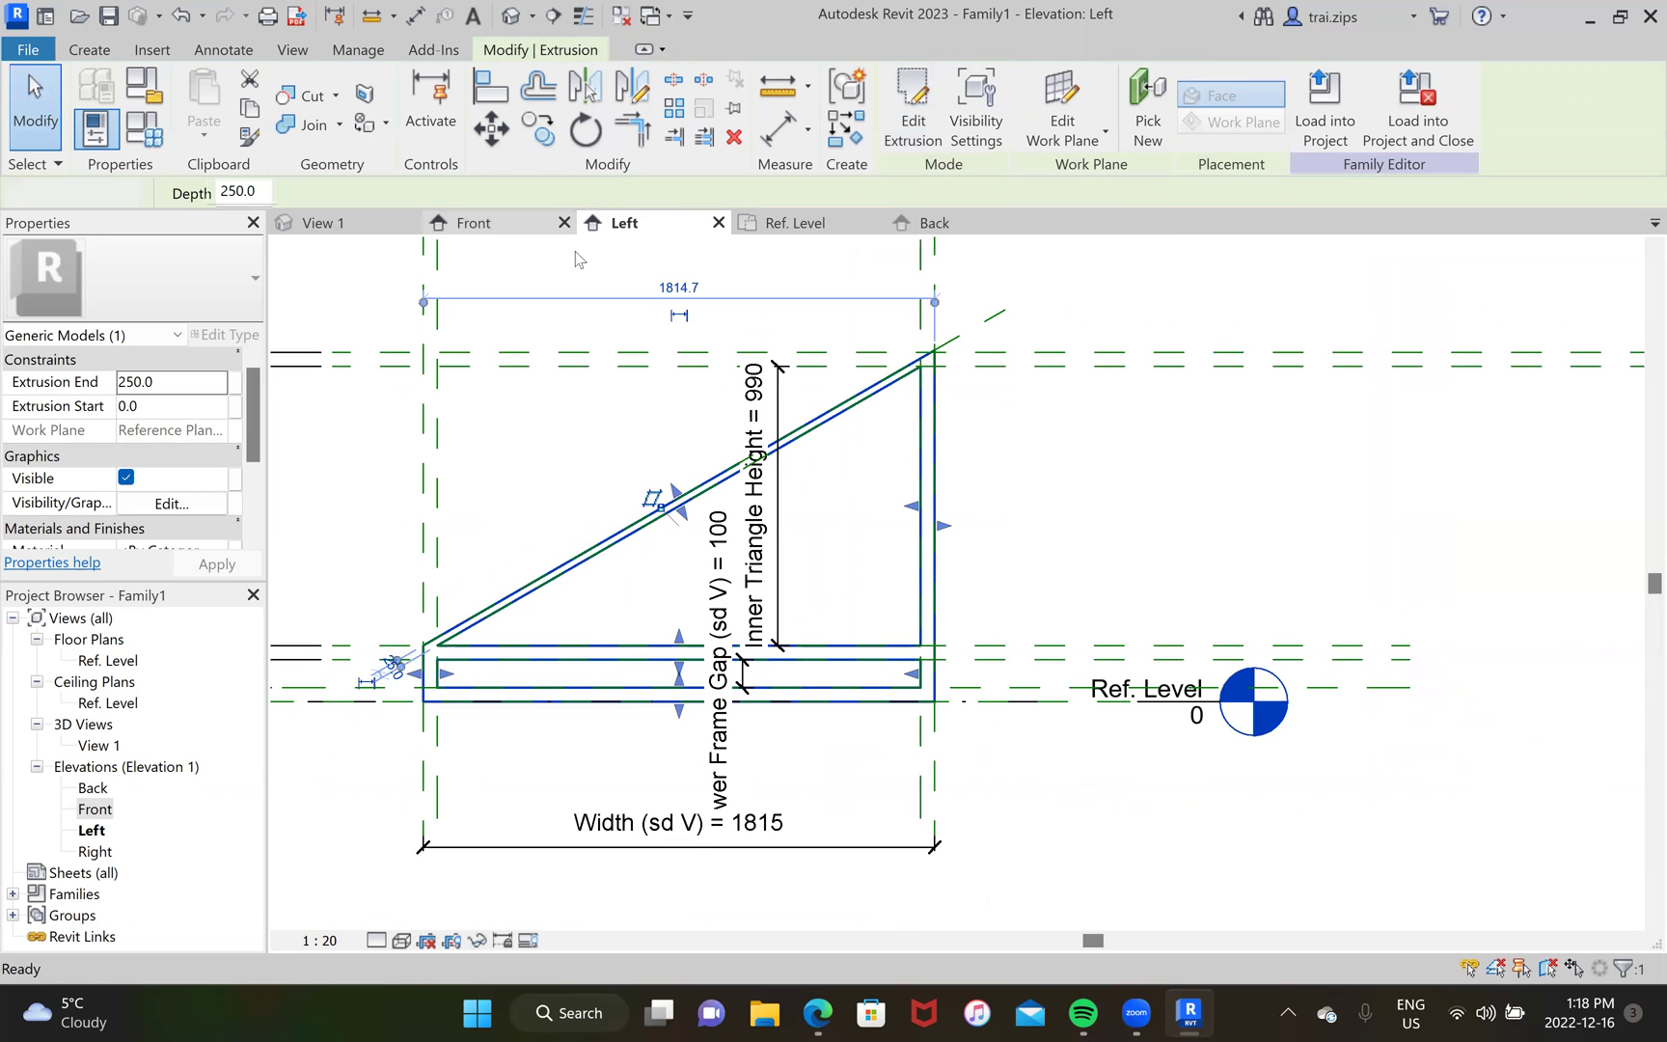
scroll(1023, 643, "up", 2)
middle_click_drag(1022, 642, 772, 662)
left_click_drag(772, 659, 1138, 638)
scroll(1186, 656, "down", 2)
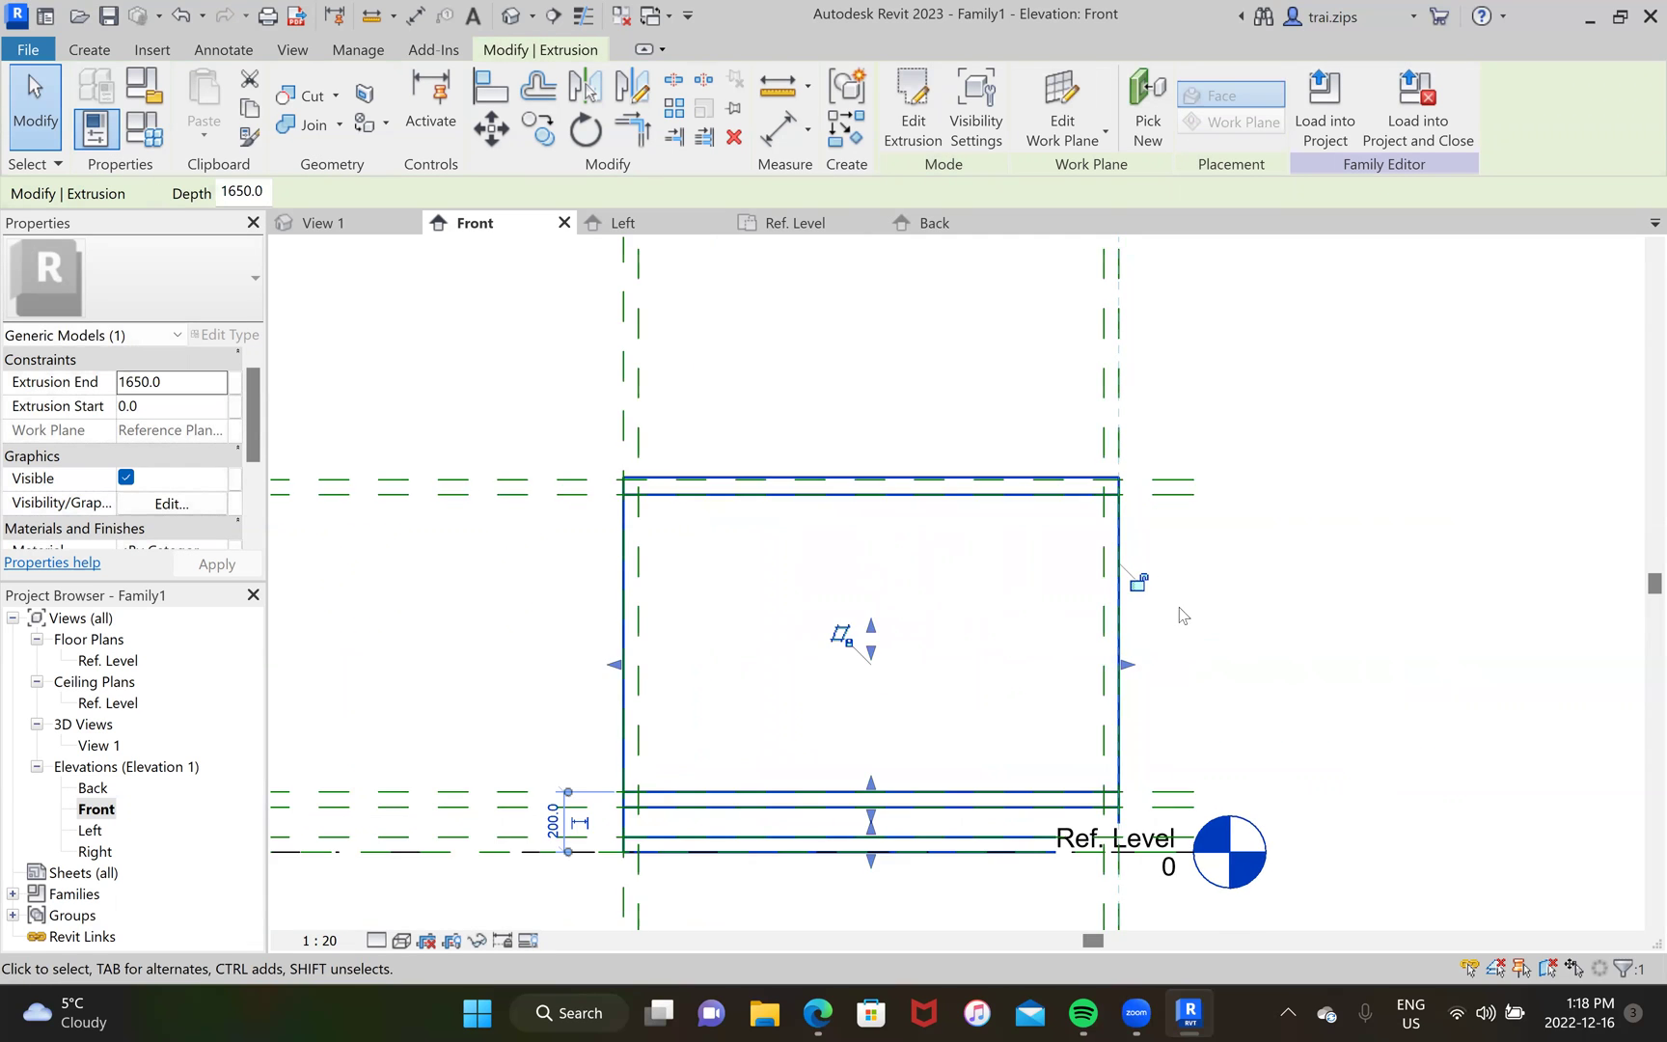
middle_click_drag(1201, 676, 1196, 612)
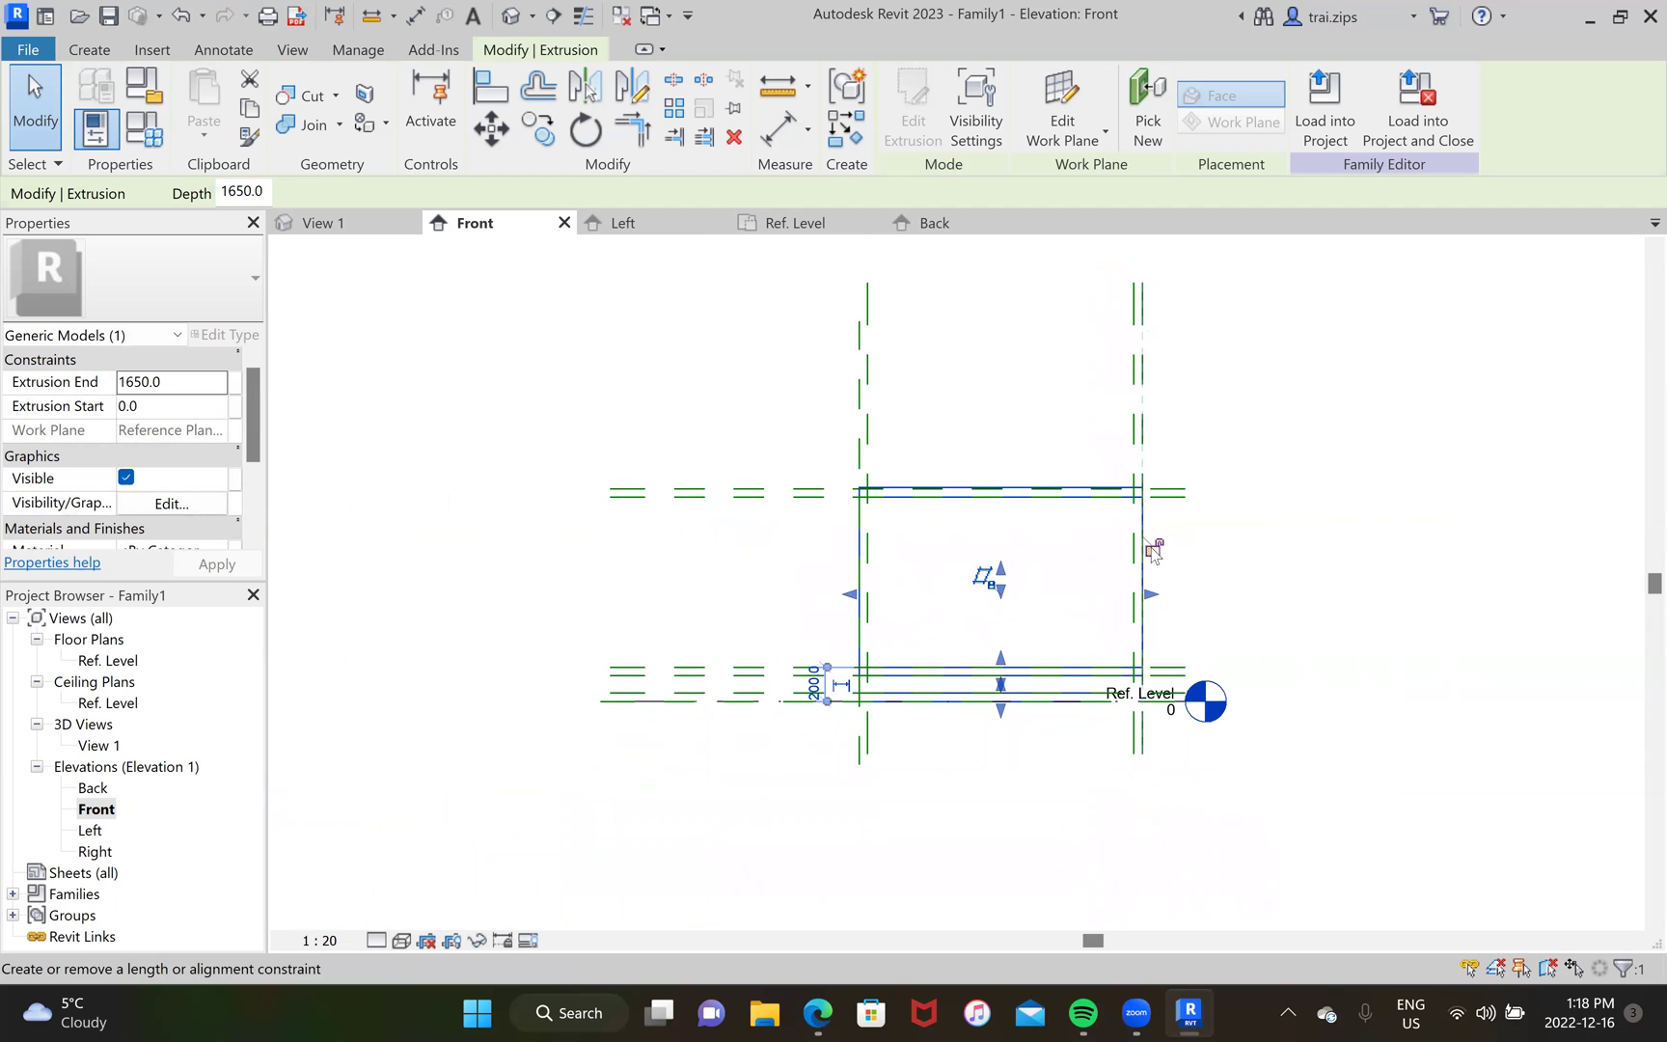
left_click_drag(850, 595, 857, 595)
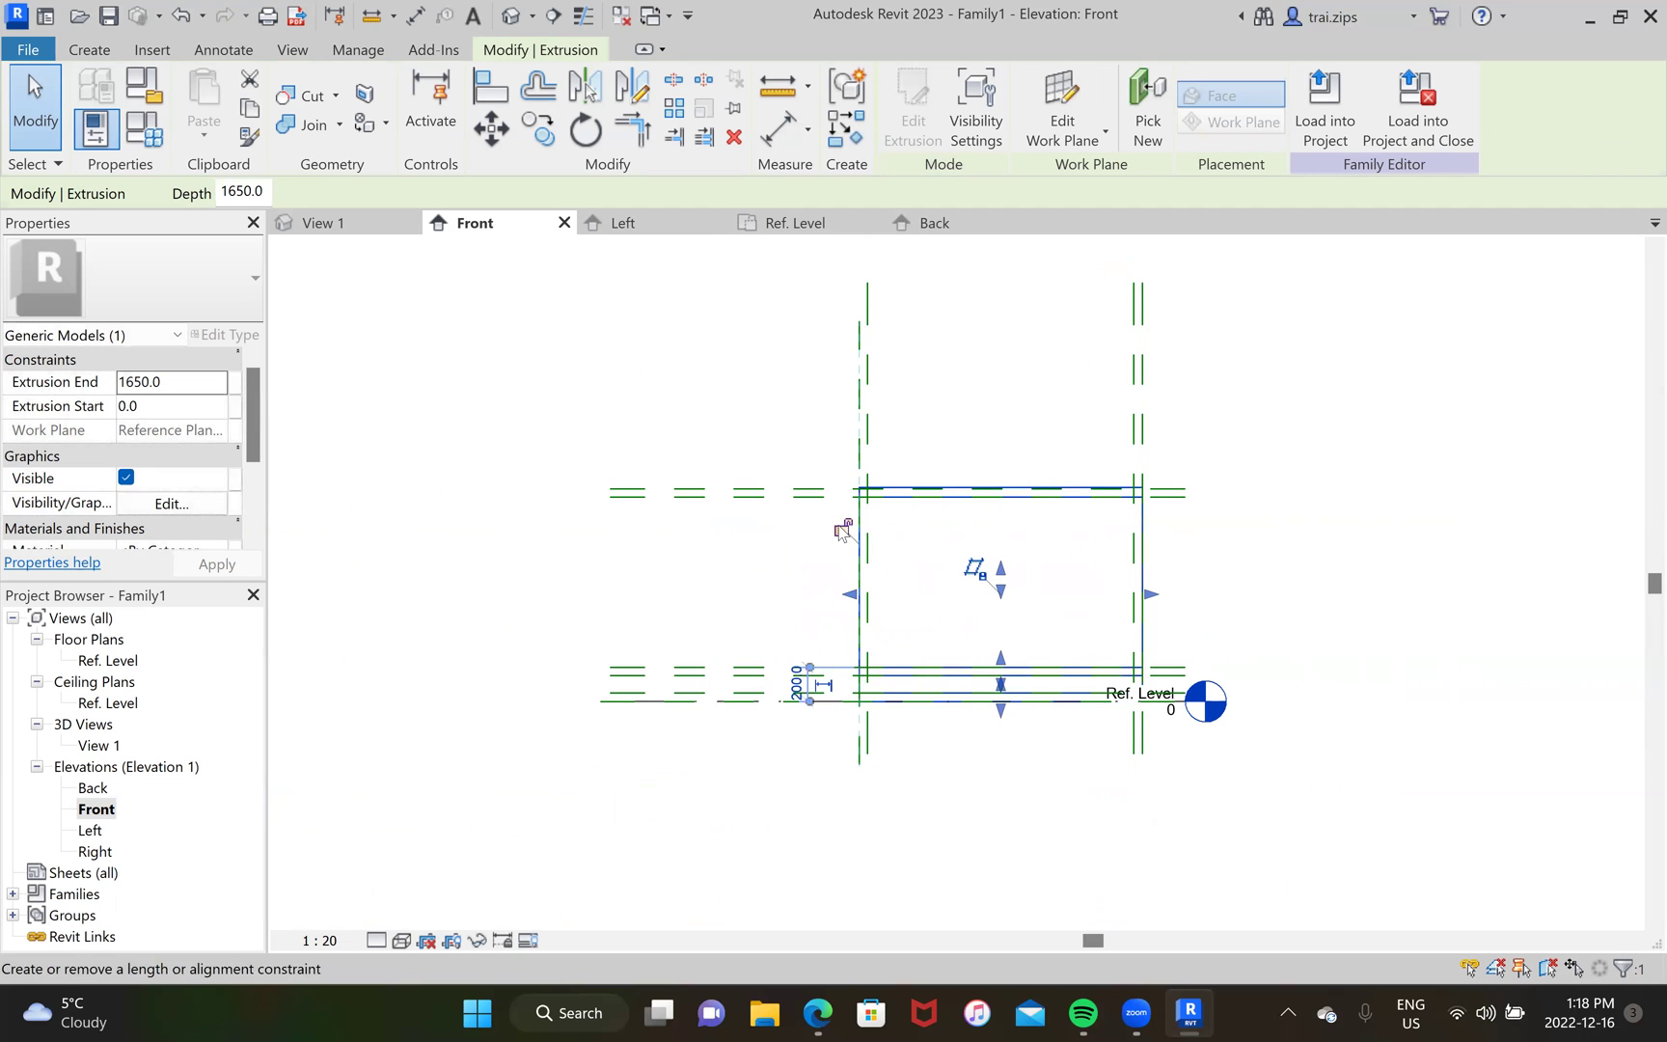
scroll(969, 492, "up", 3)
left_click_drag(1034, 653, 1037, 652)
middle_click_drag(956, 692, 940, 540)
scroll(849, 780, "down", 2)
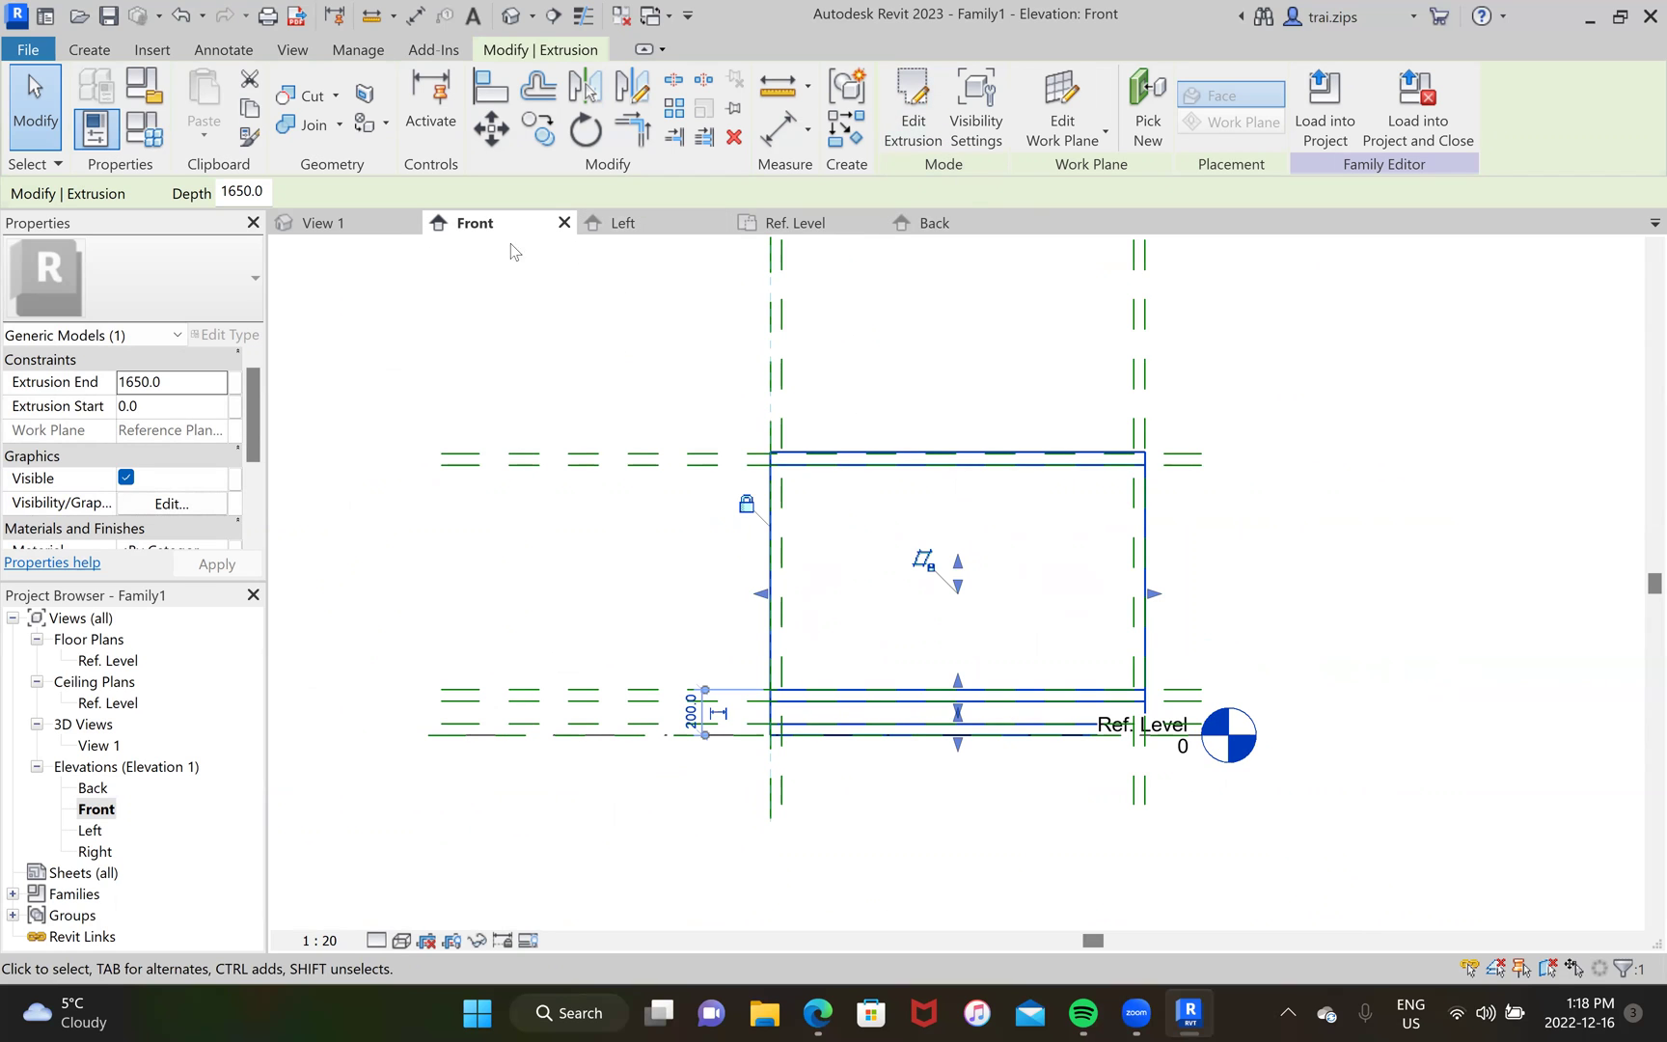
left_click(358, 225)
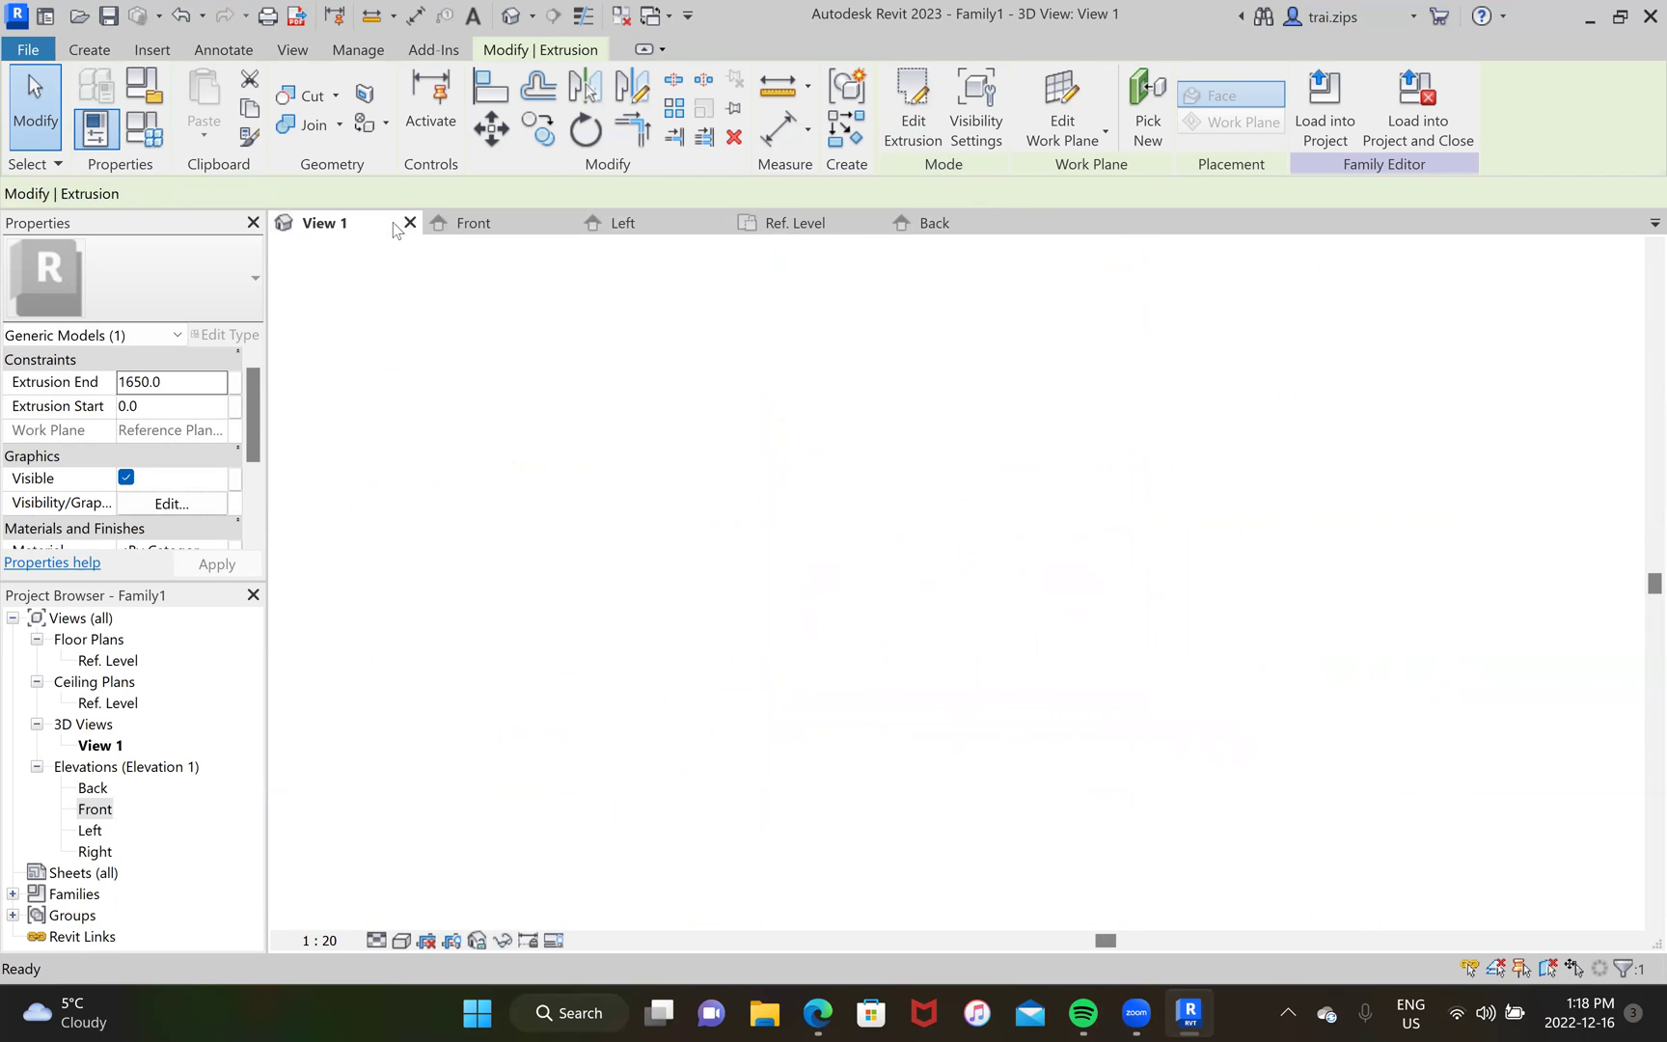
Step: Deselect the extrusion and inspect it in 3D from front, right, back, left and a corner
left_click(1080, 402)
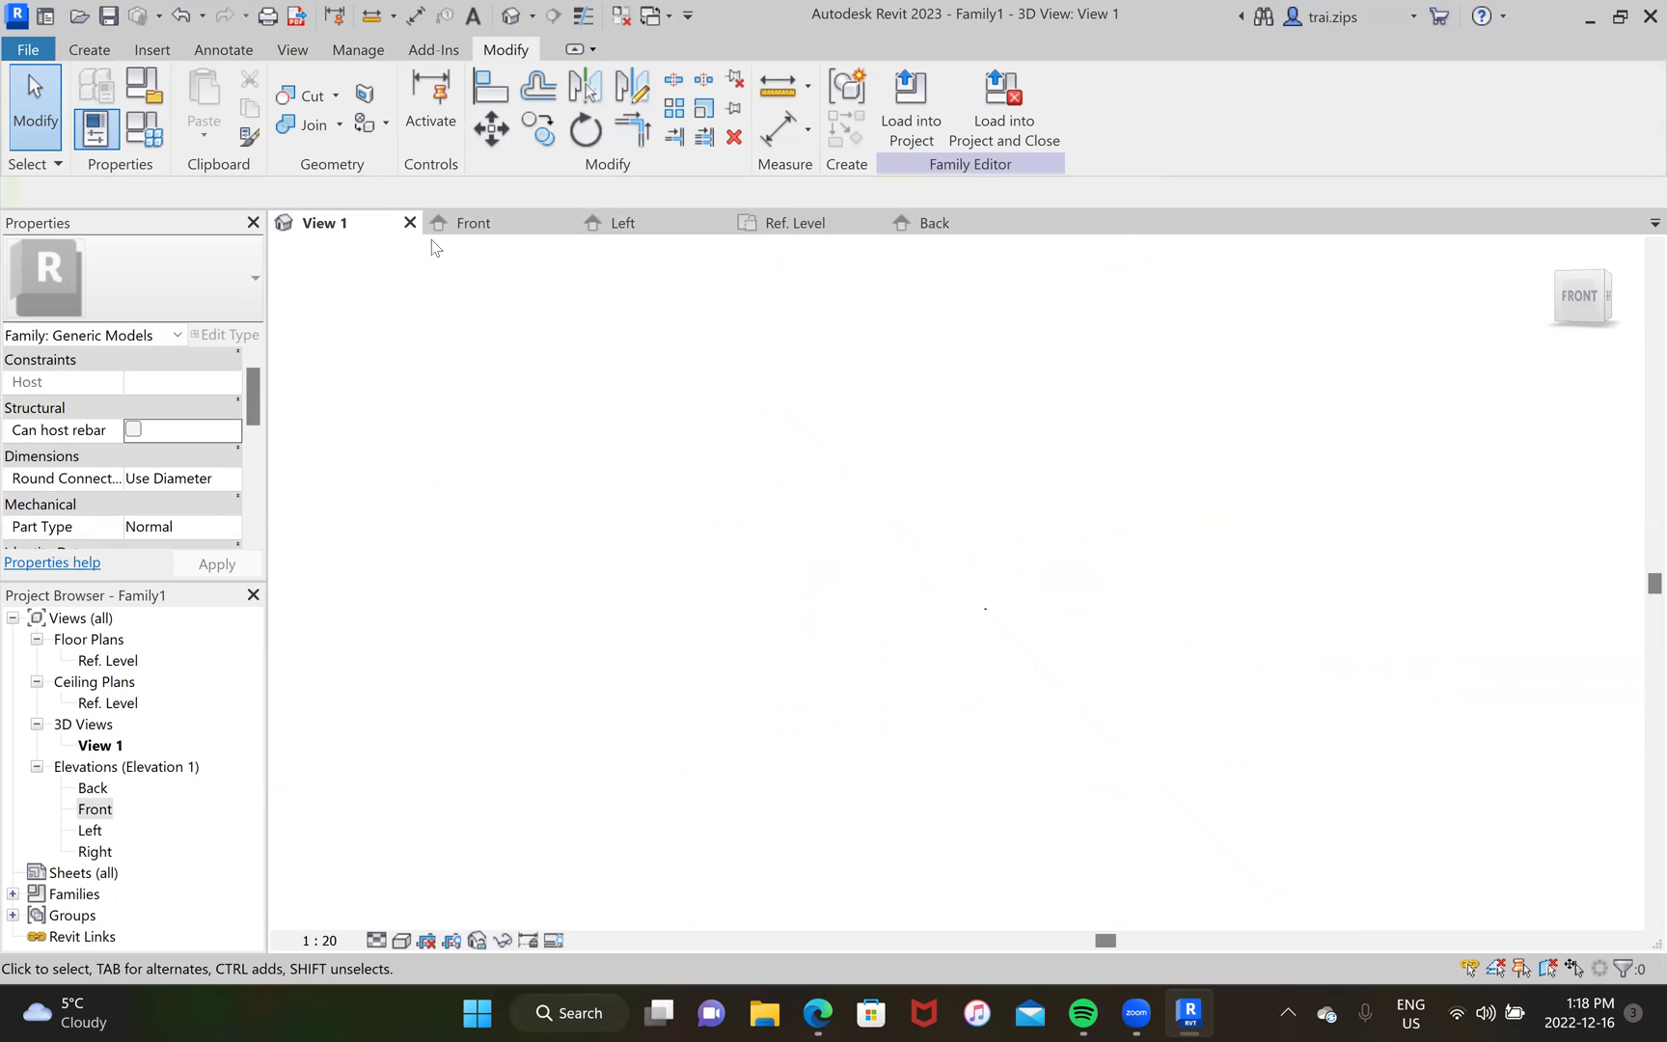
left_click(472, 224)
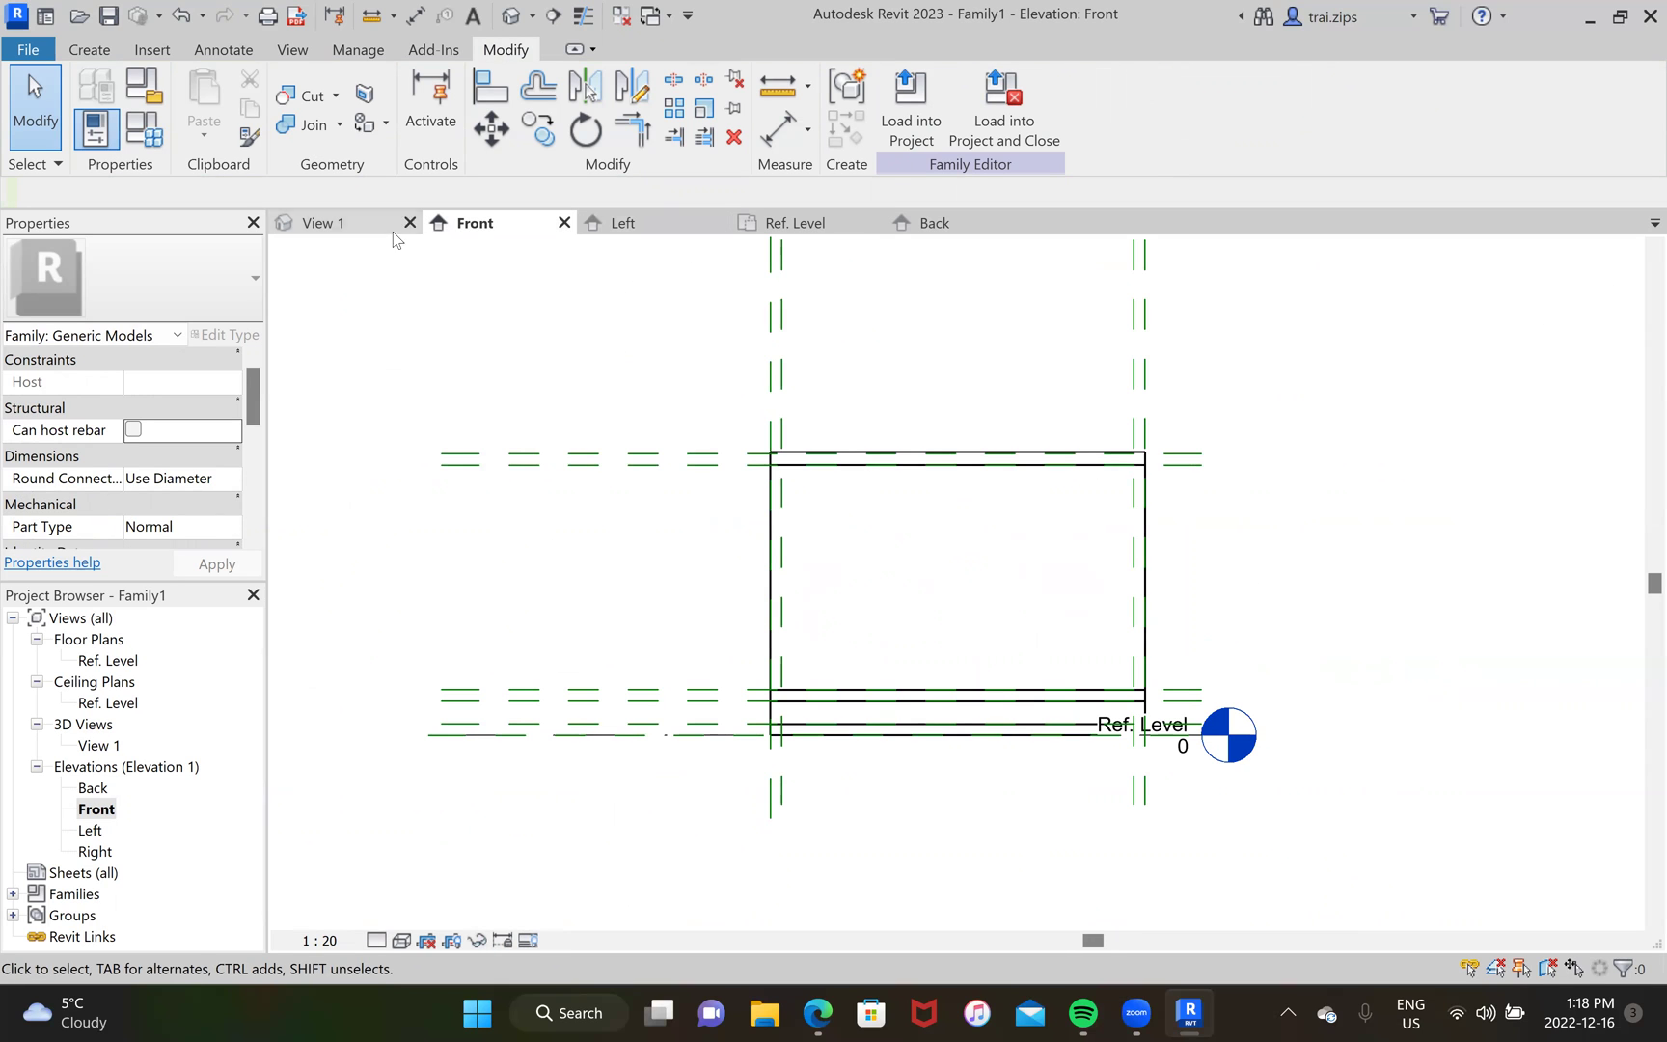
left_click(346, 225)
left_click(1579, 302)
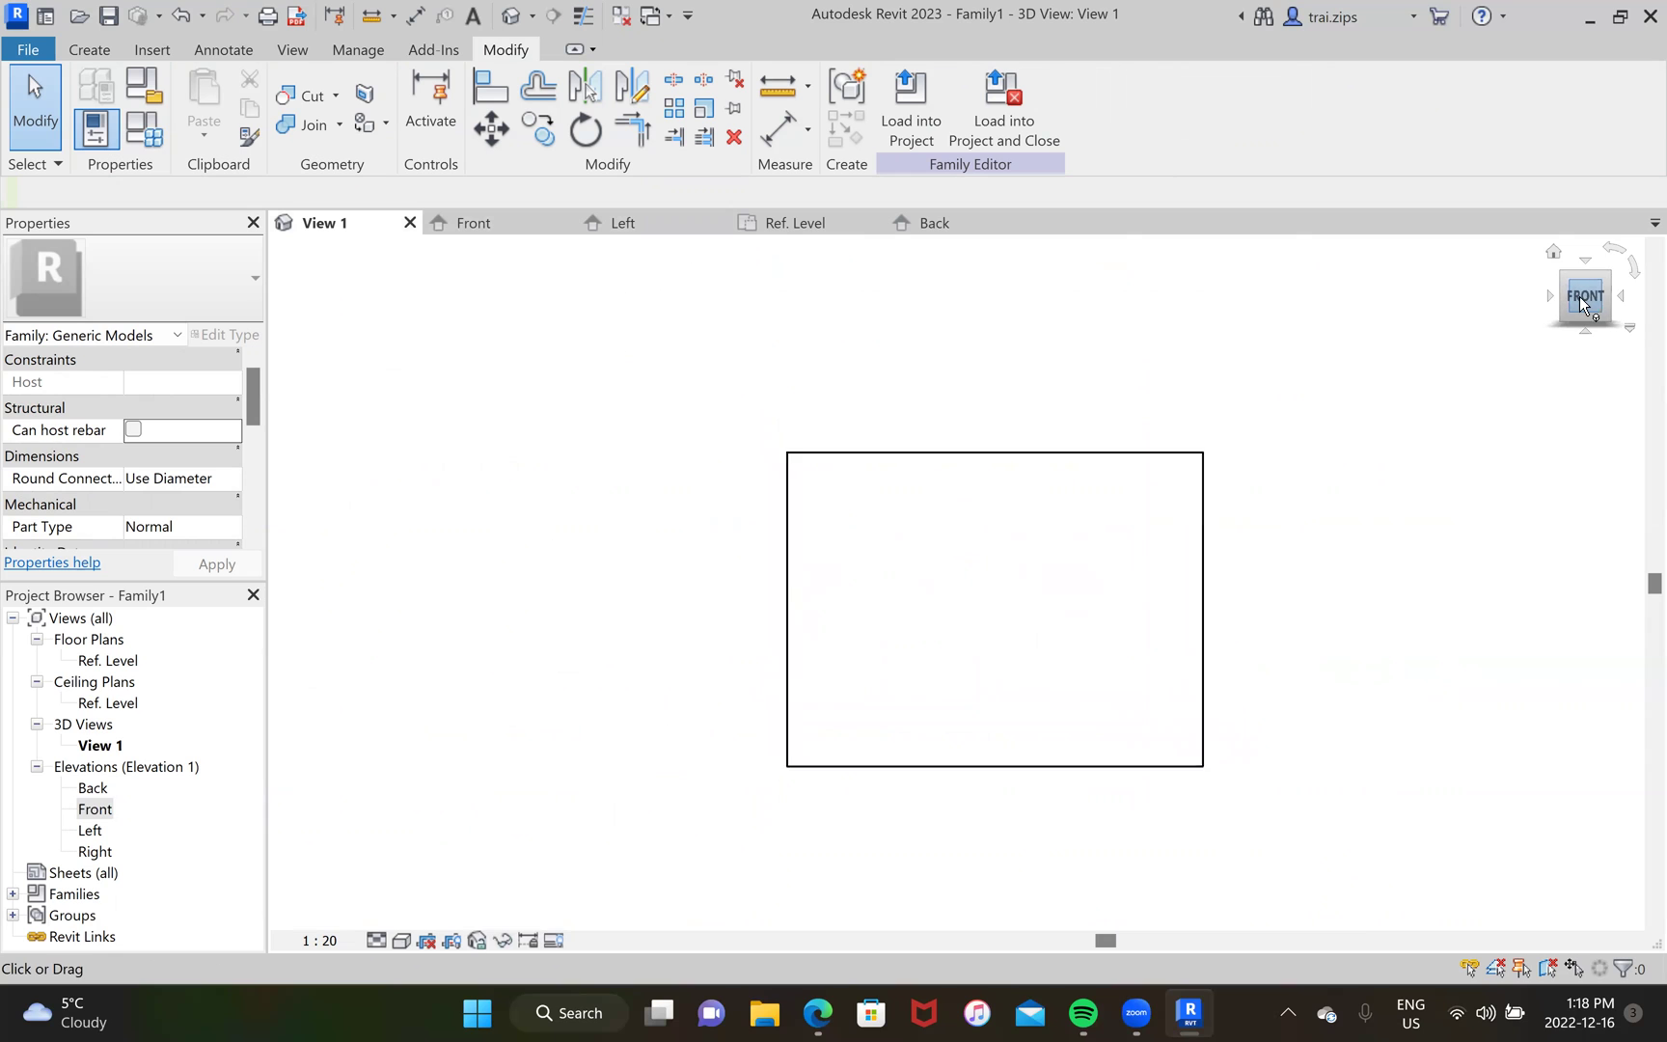
left_click(1624, 303)
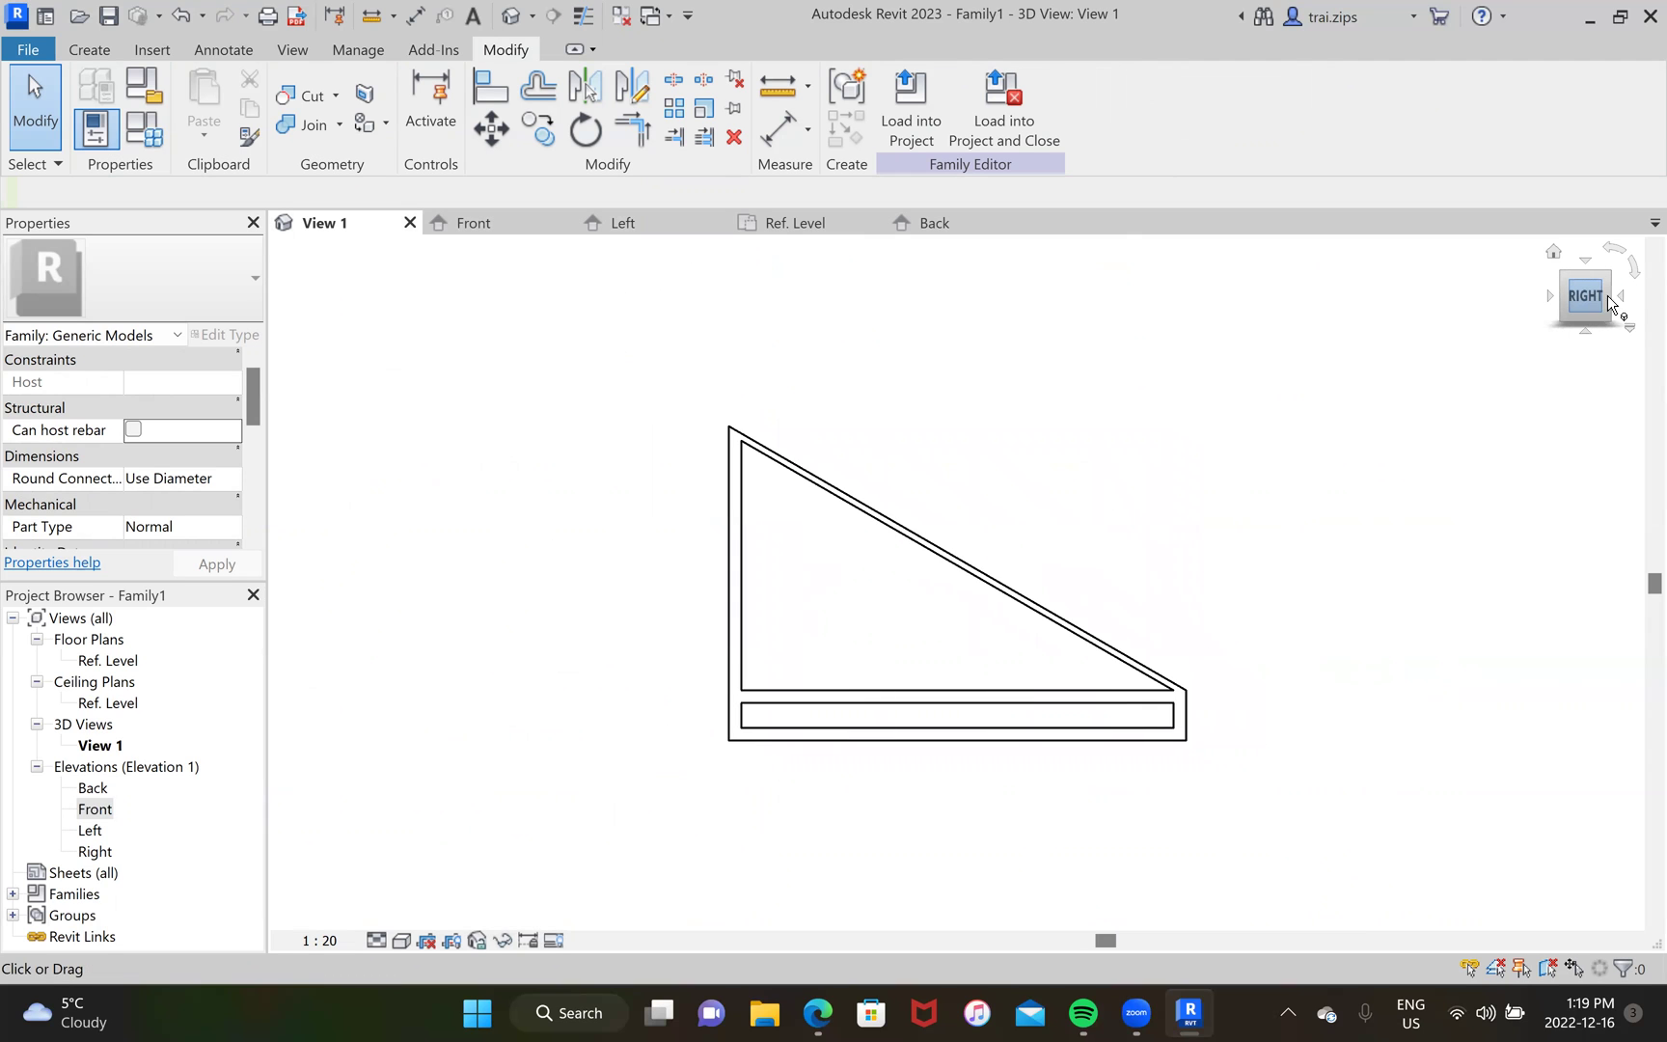
left_click(1625, 302)
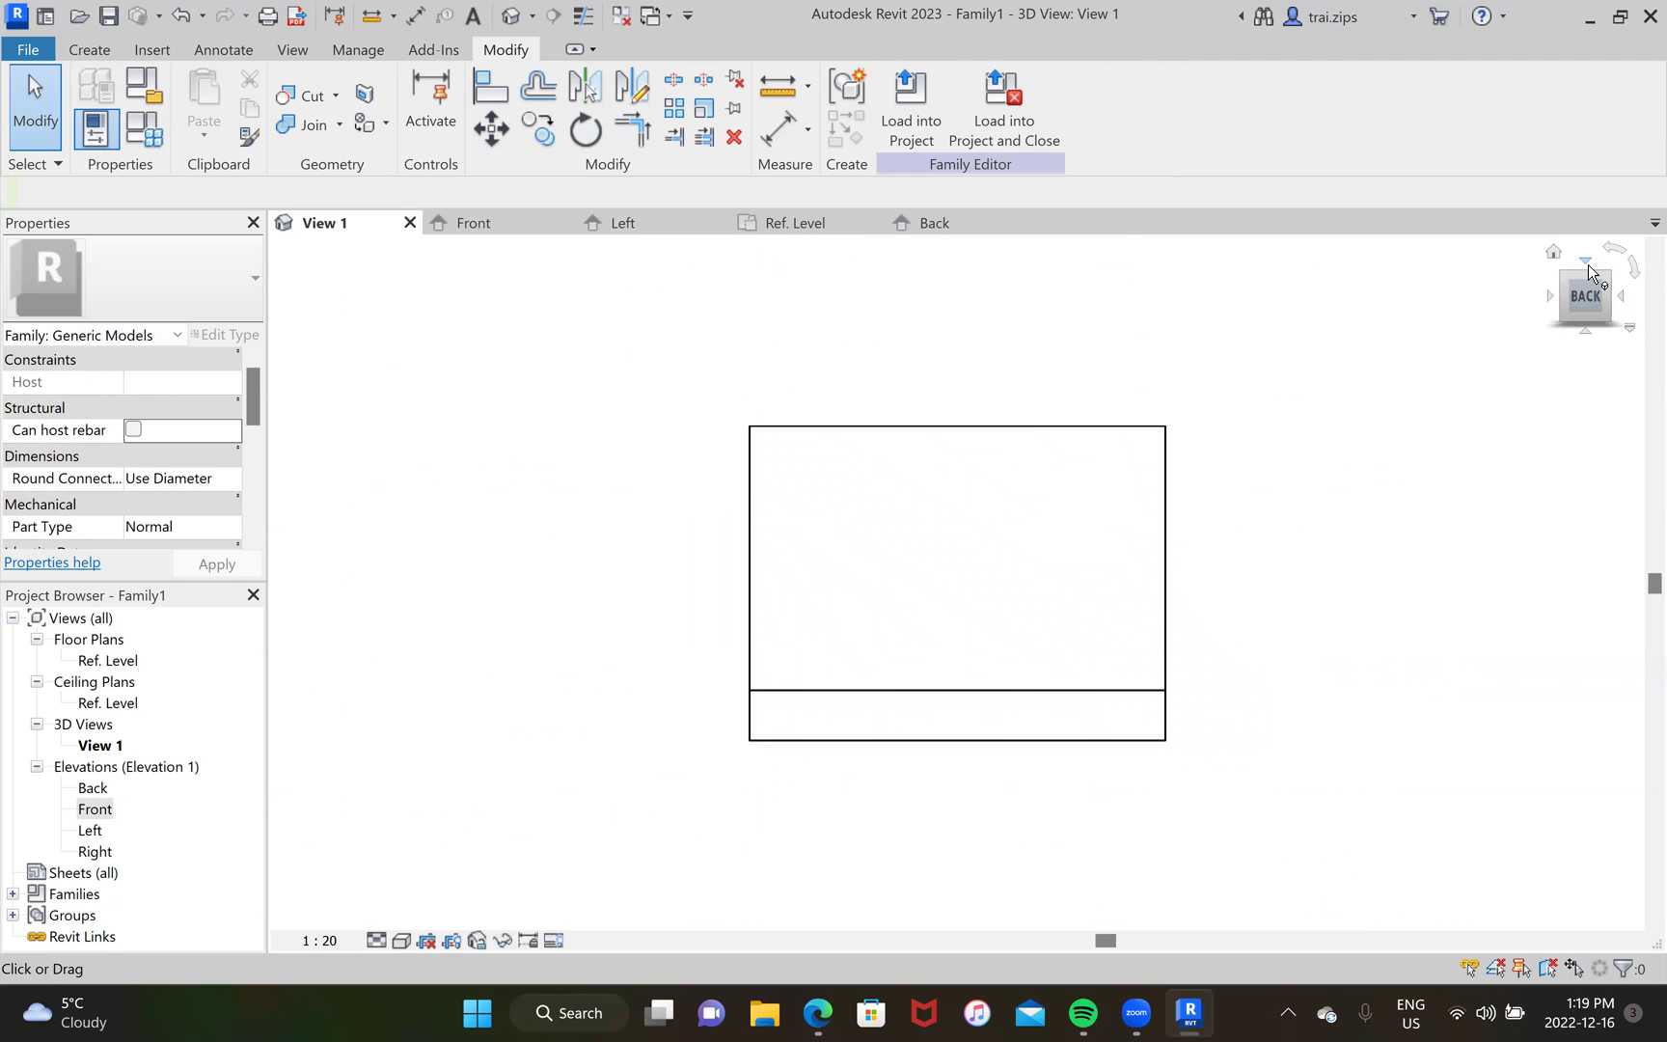
left_click(1620, 296)
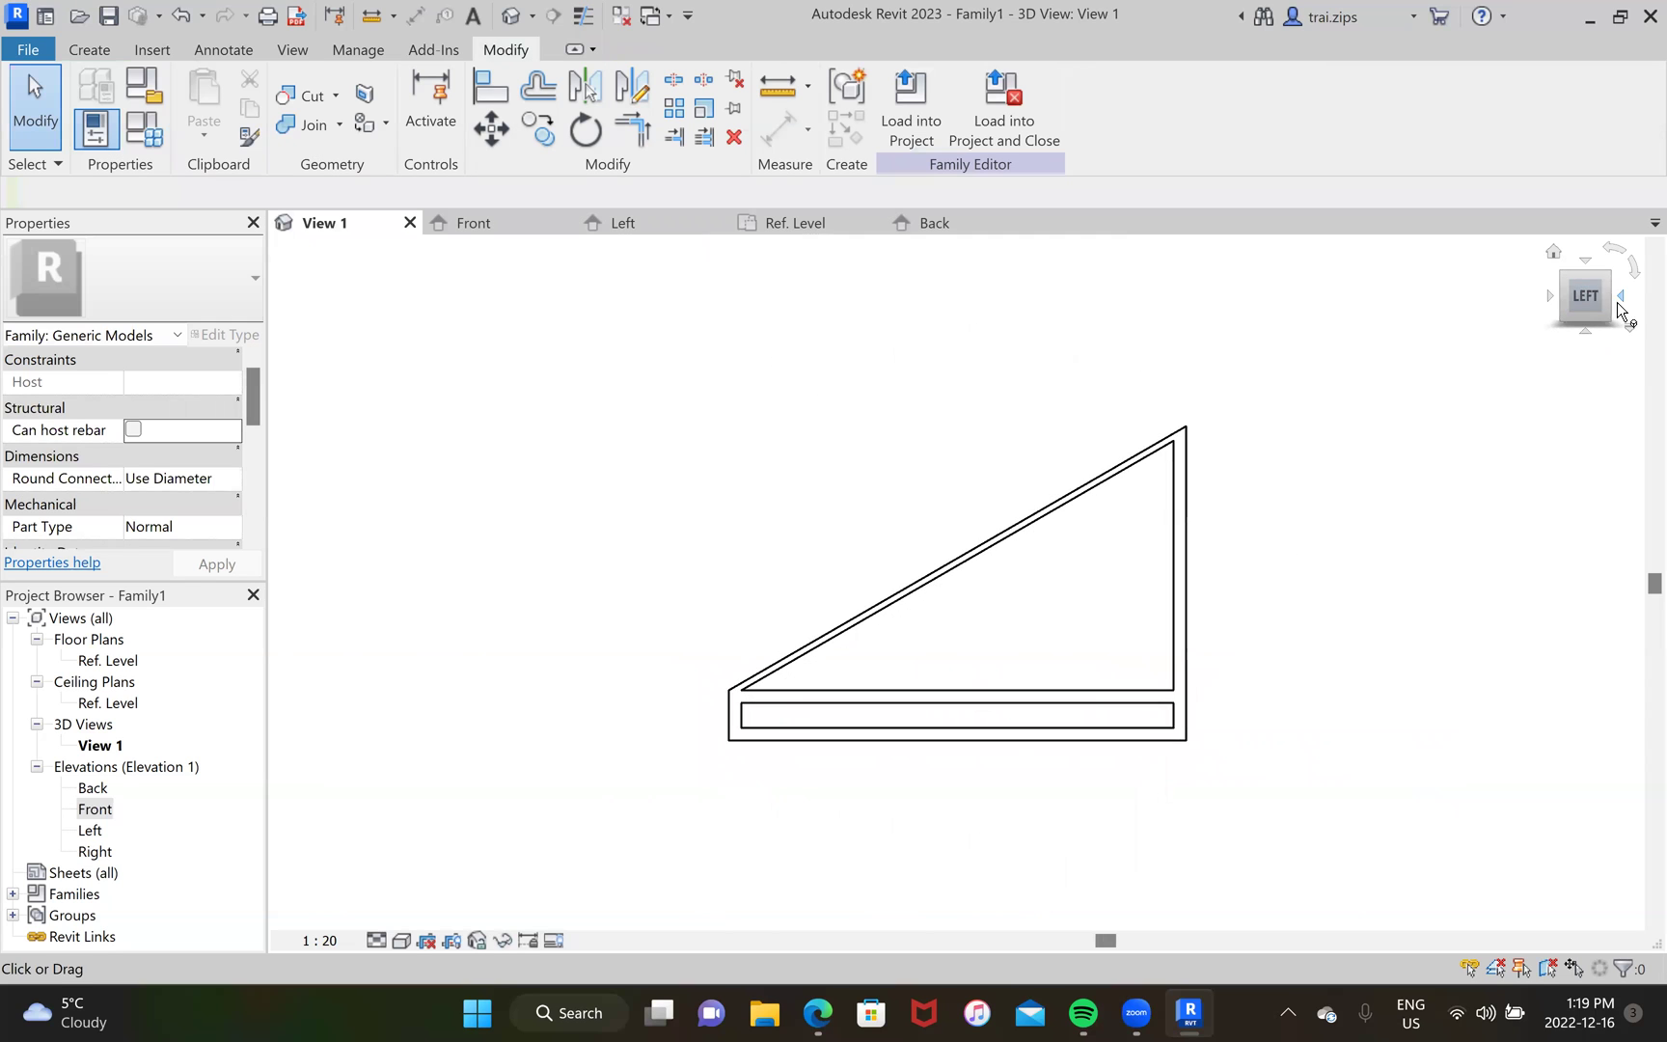
left_click(1606, 278)
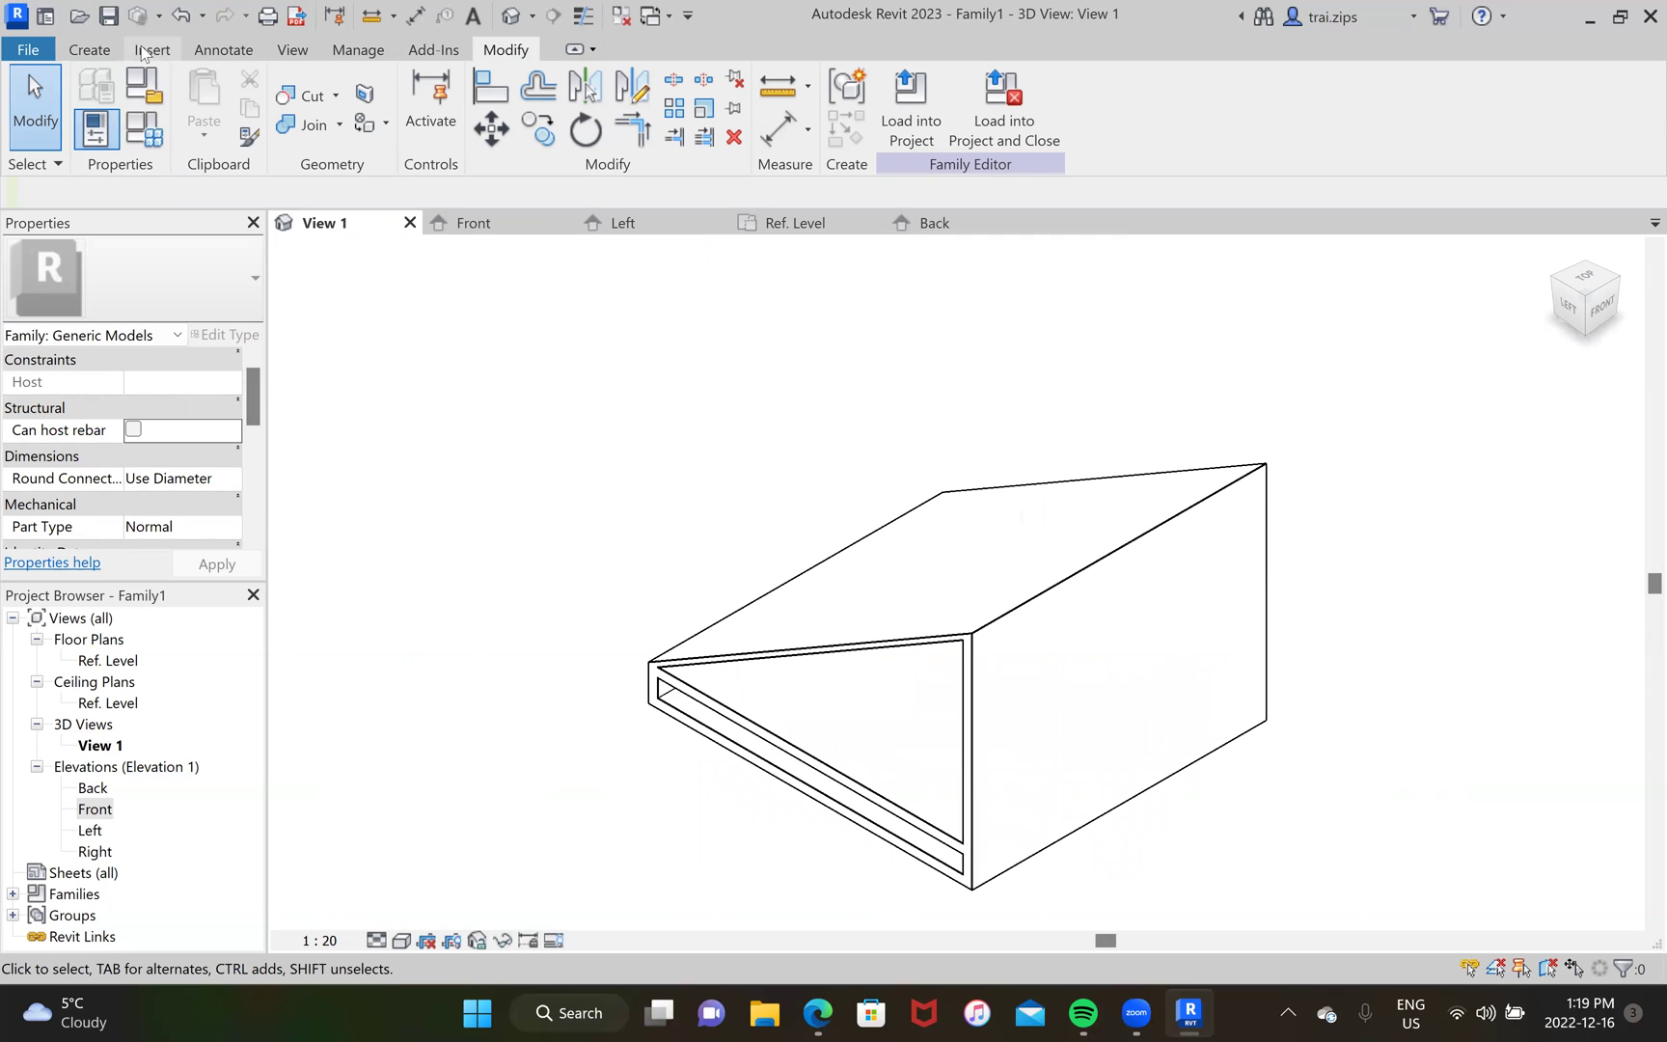
left_click(90, 49)
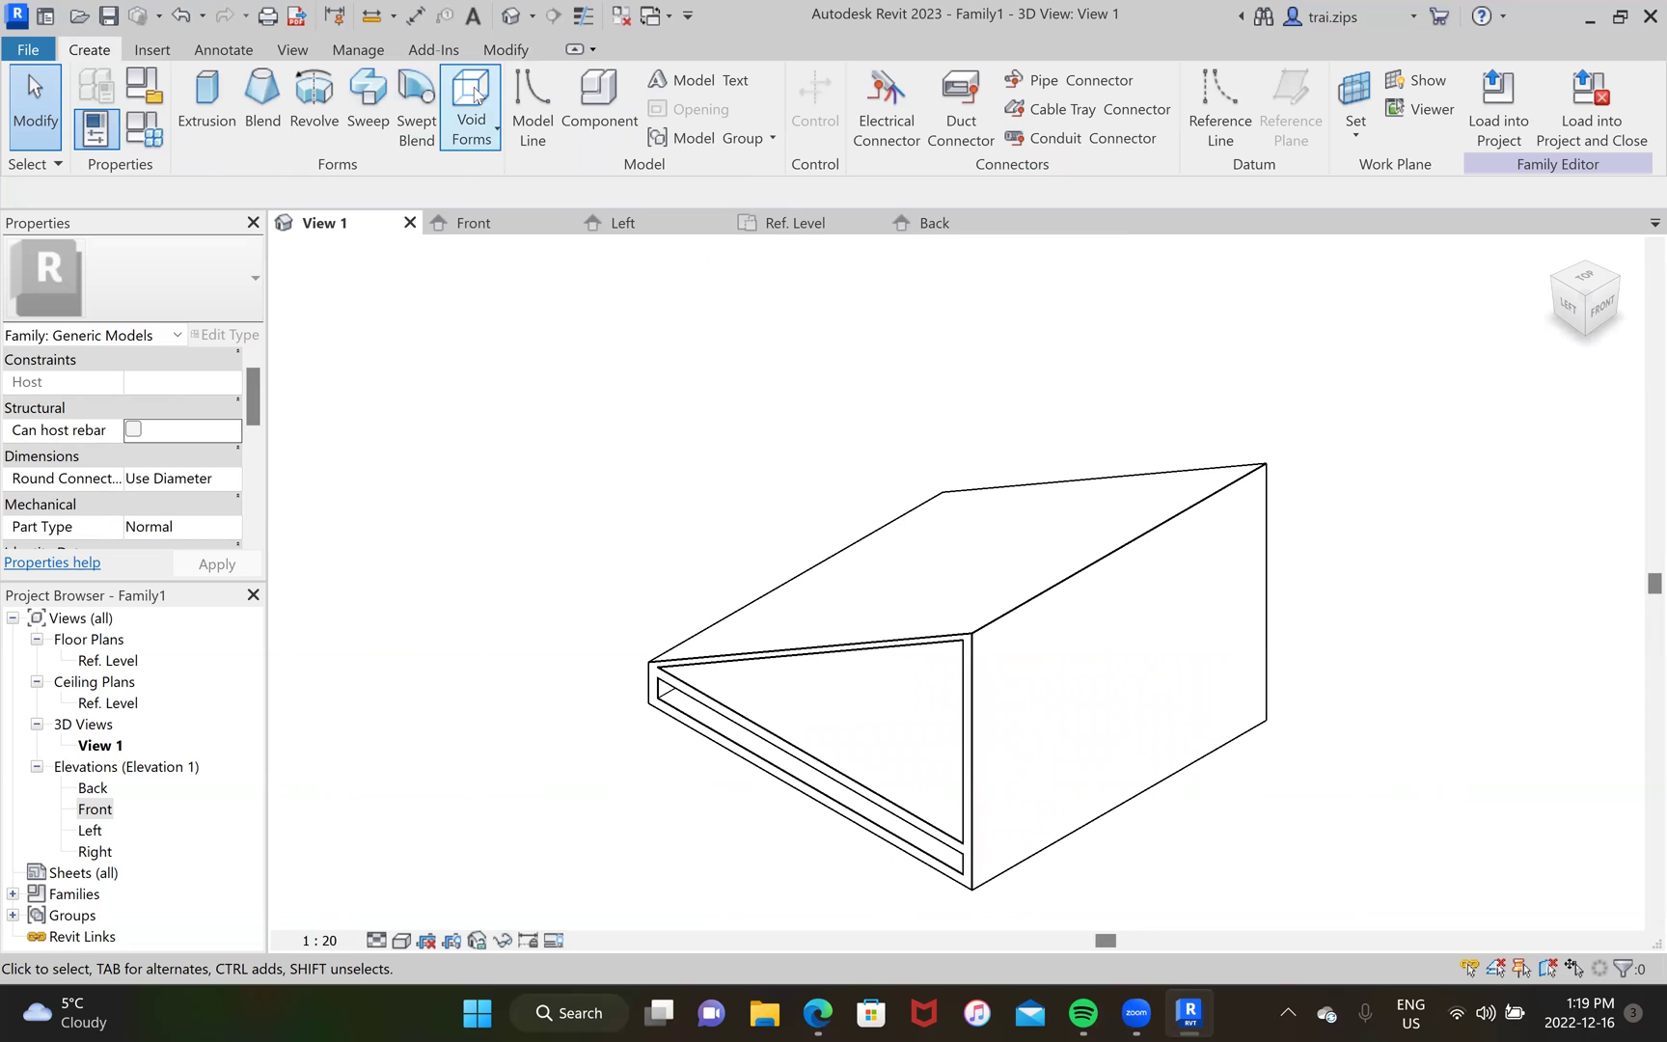
Step: Start a void extrusion, cancelling an initial false start
left_click(491, 141)
left_click(492, 177)
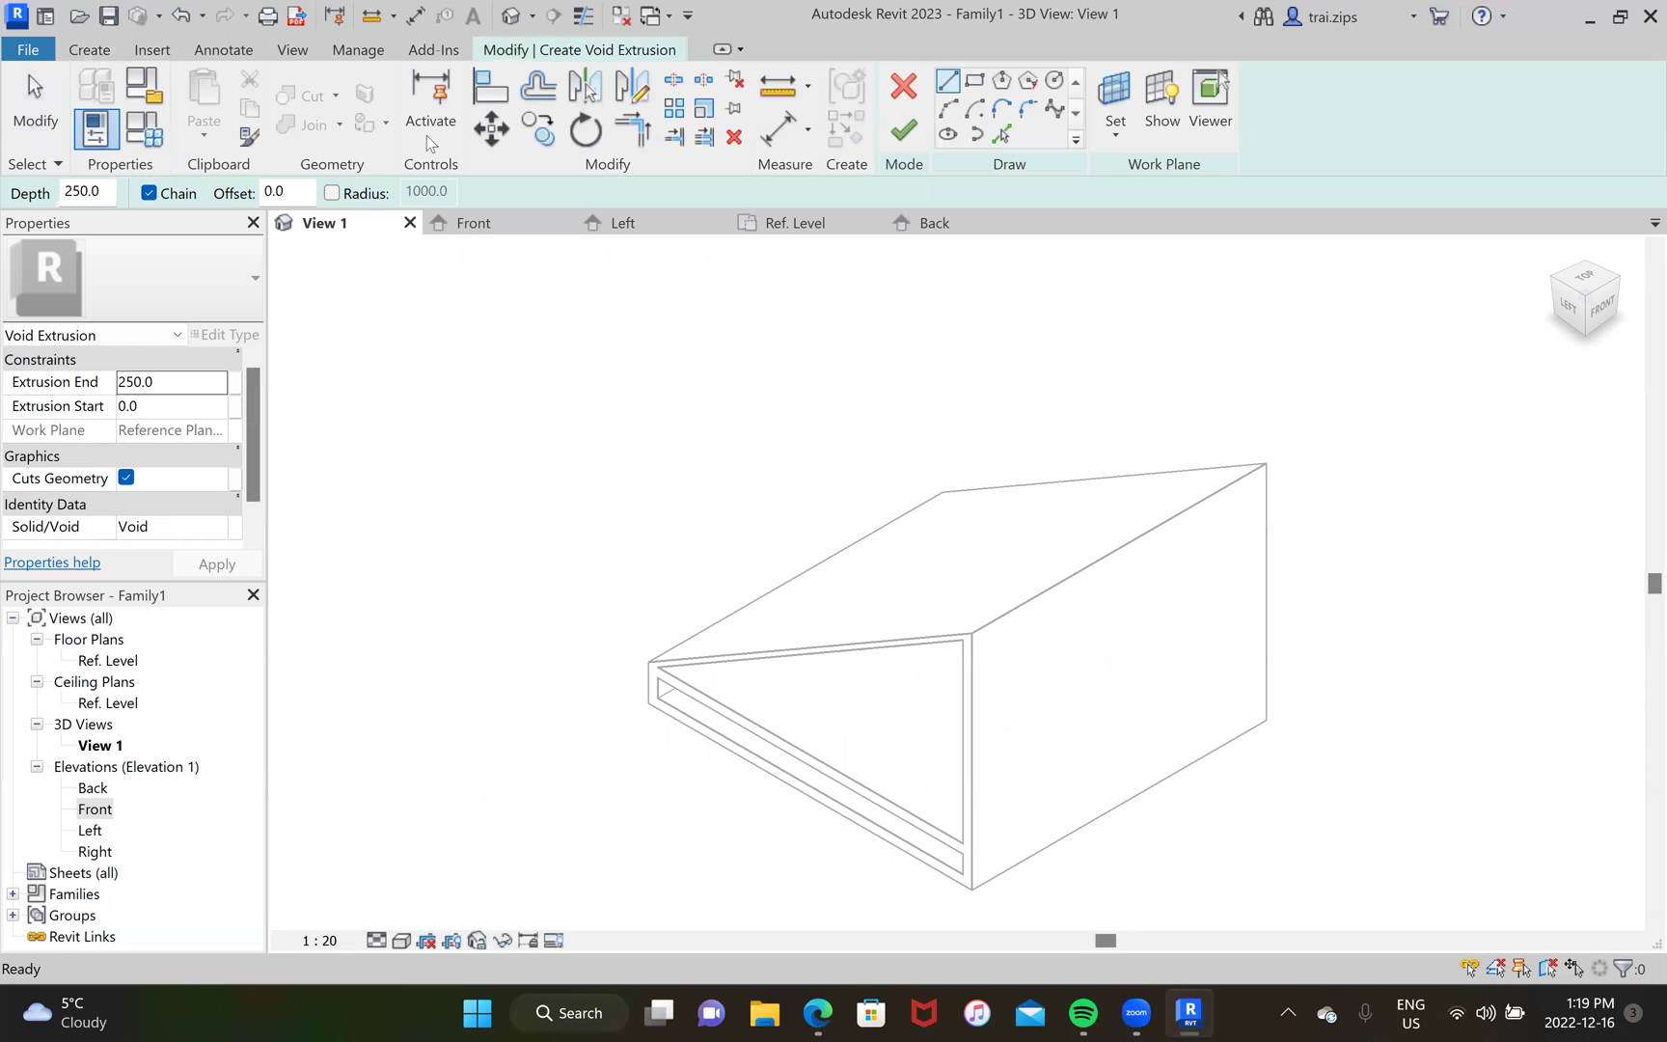
left_click(89, 49)
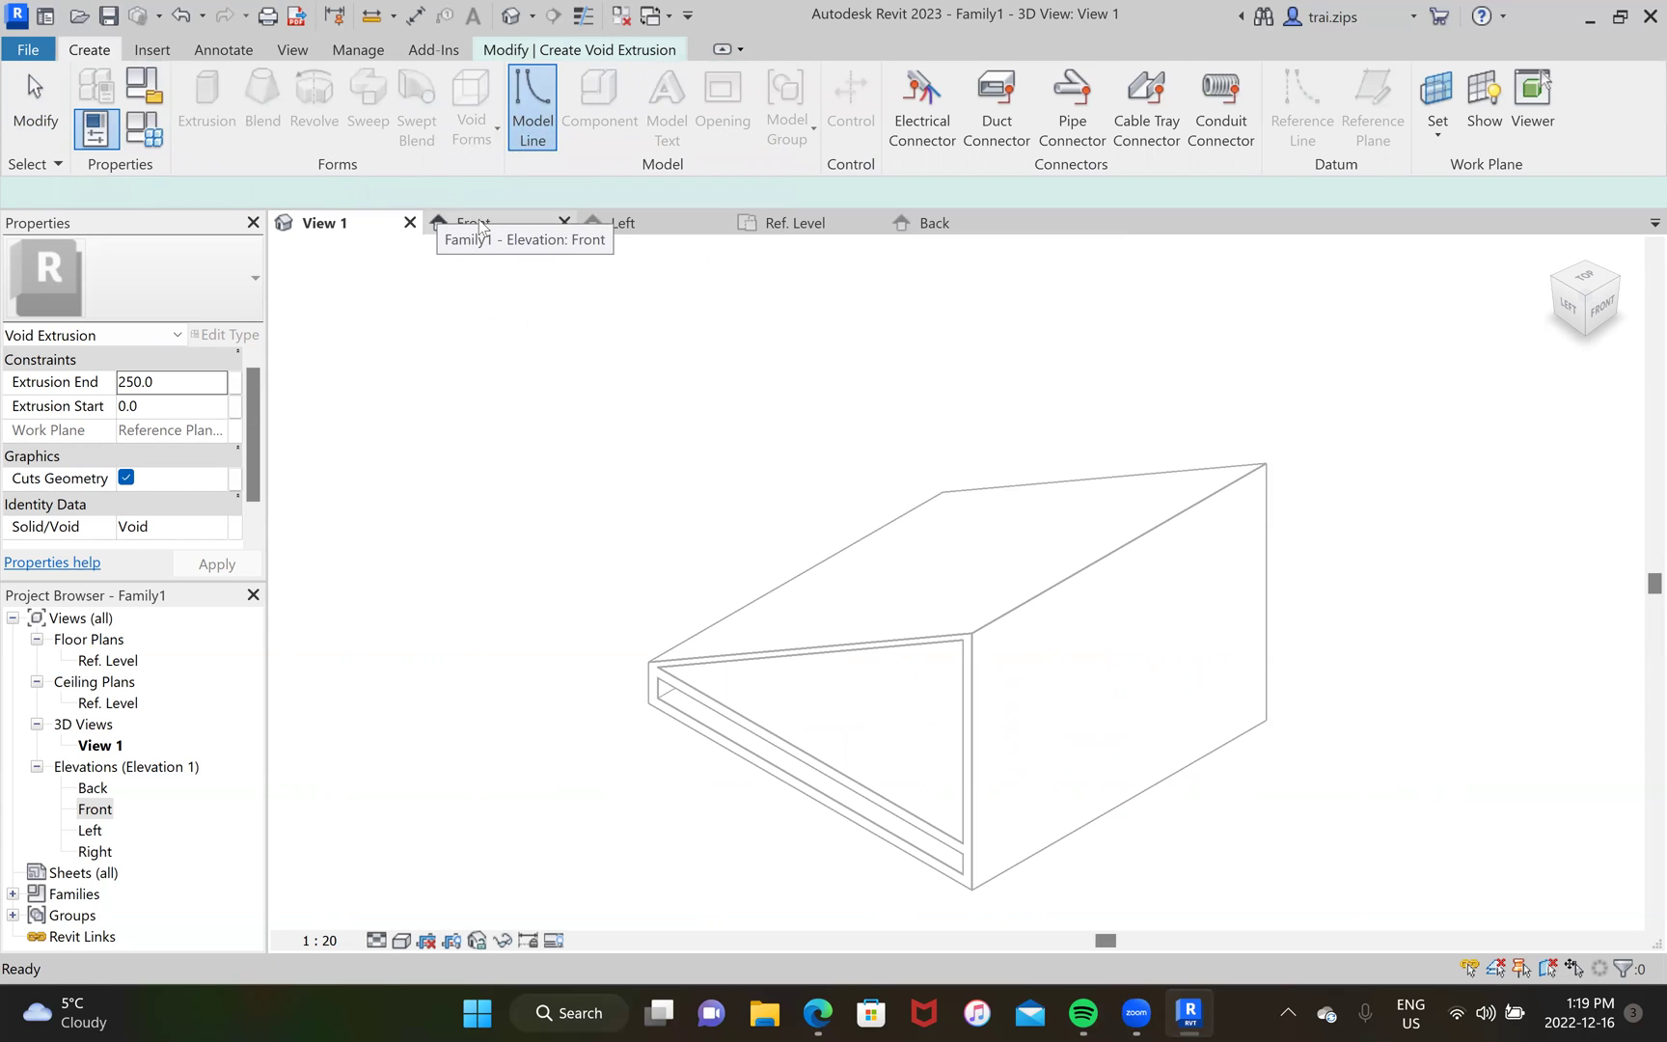
key("Escape")
left_click(101, 50)
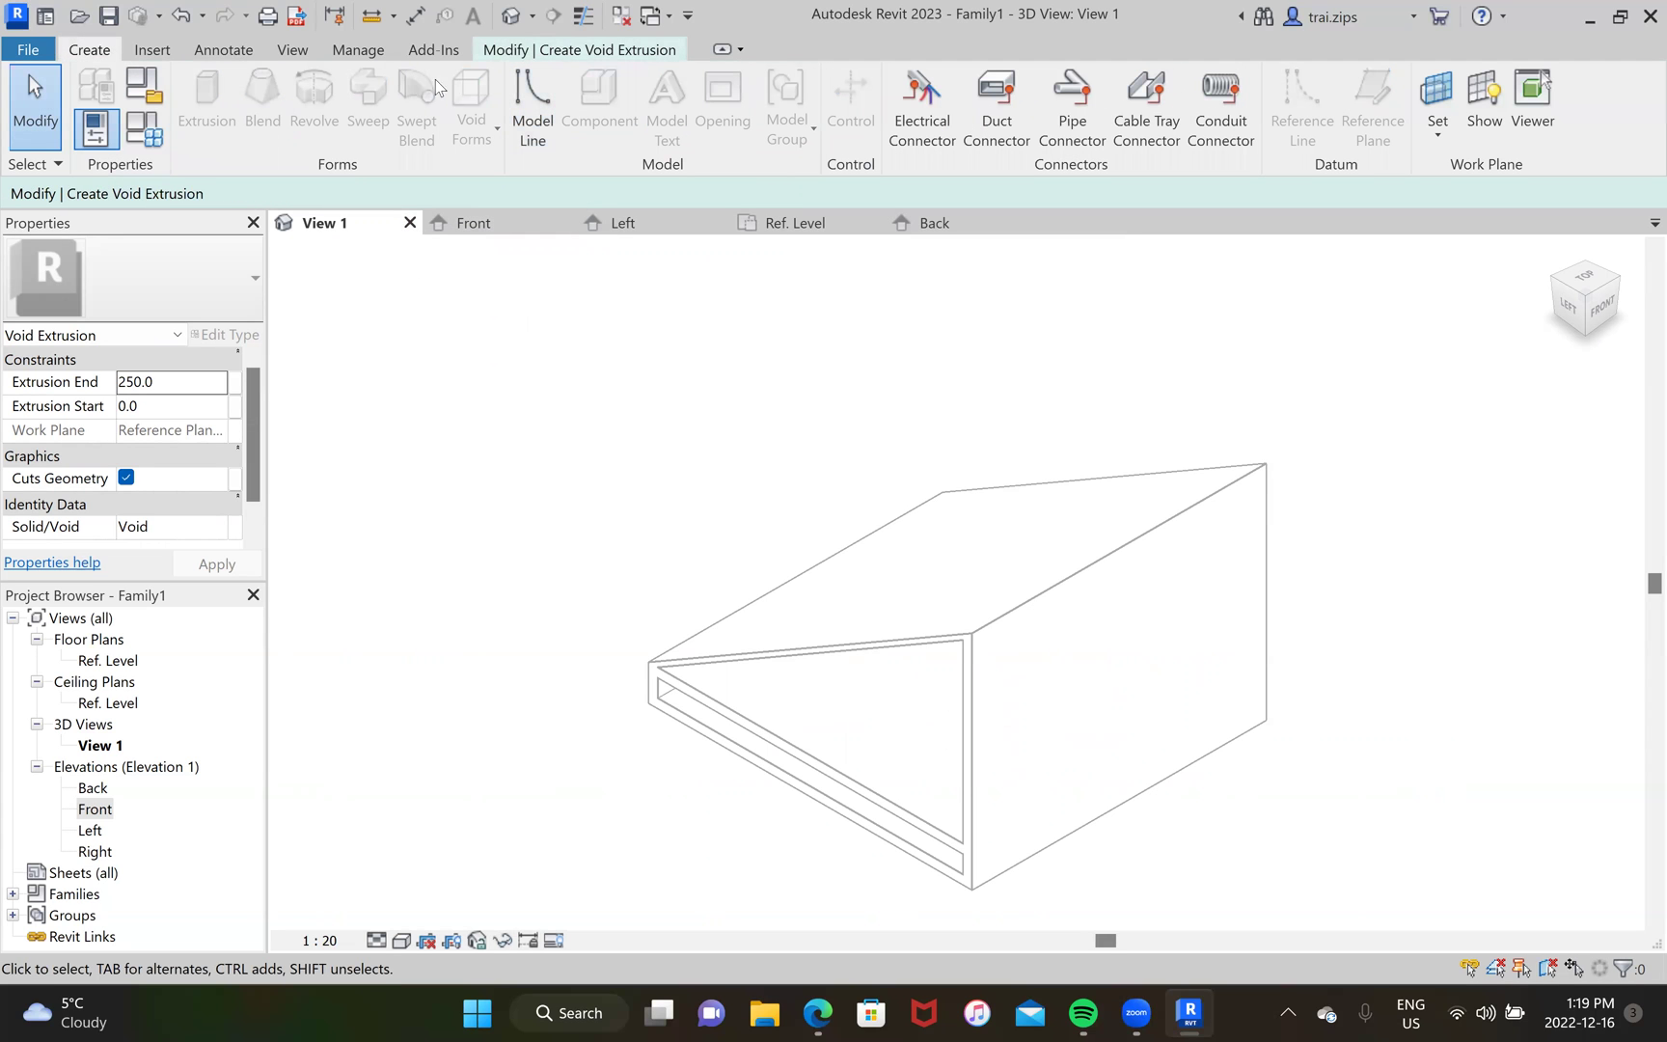
key("Escape")
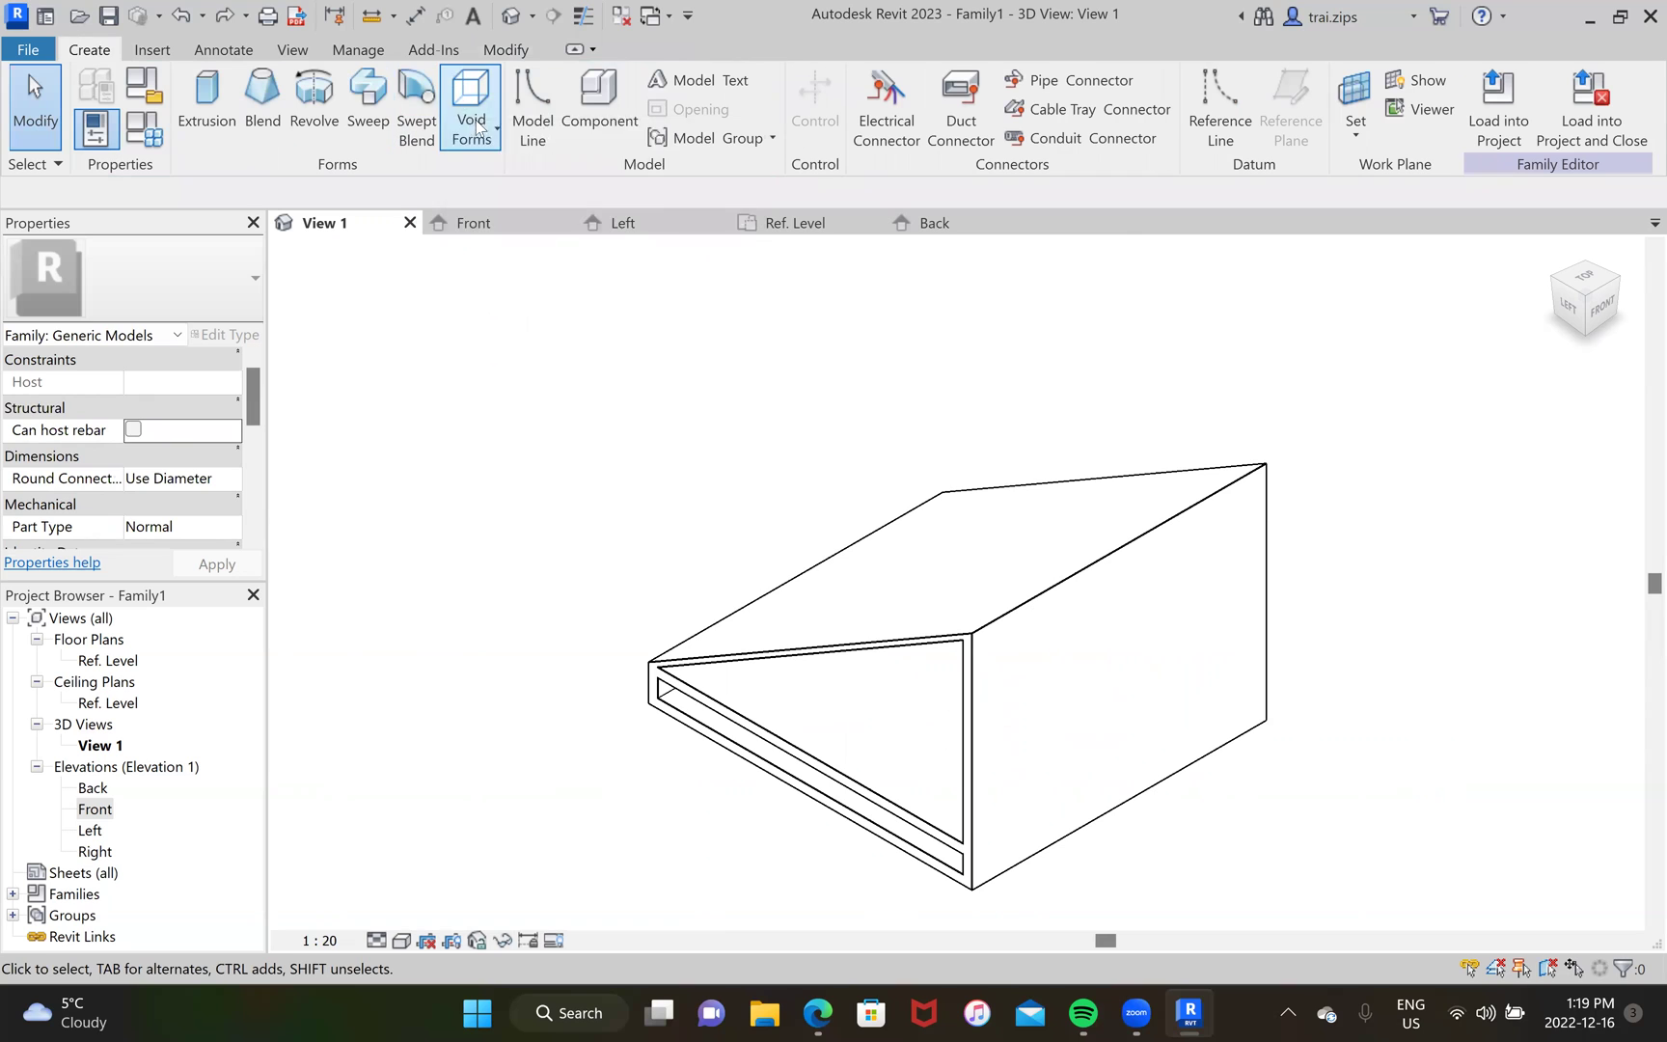
left_click(482, 133)
left_click(509, 172)
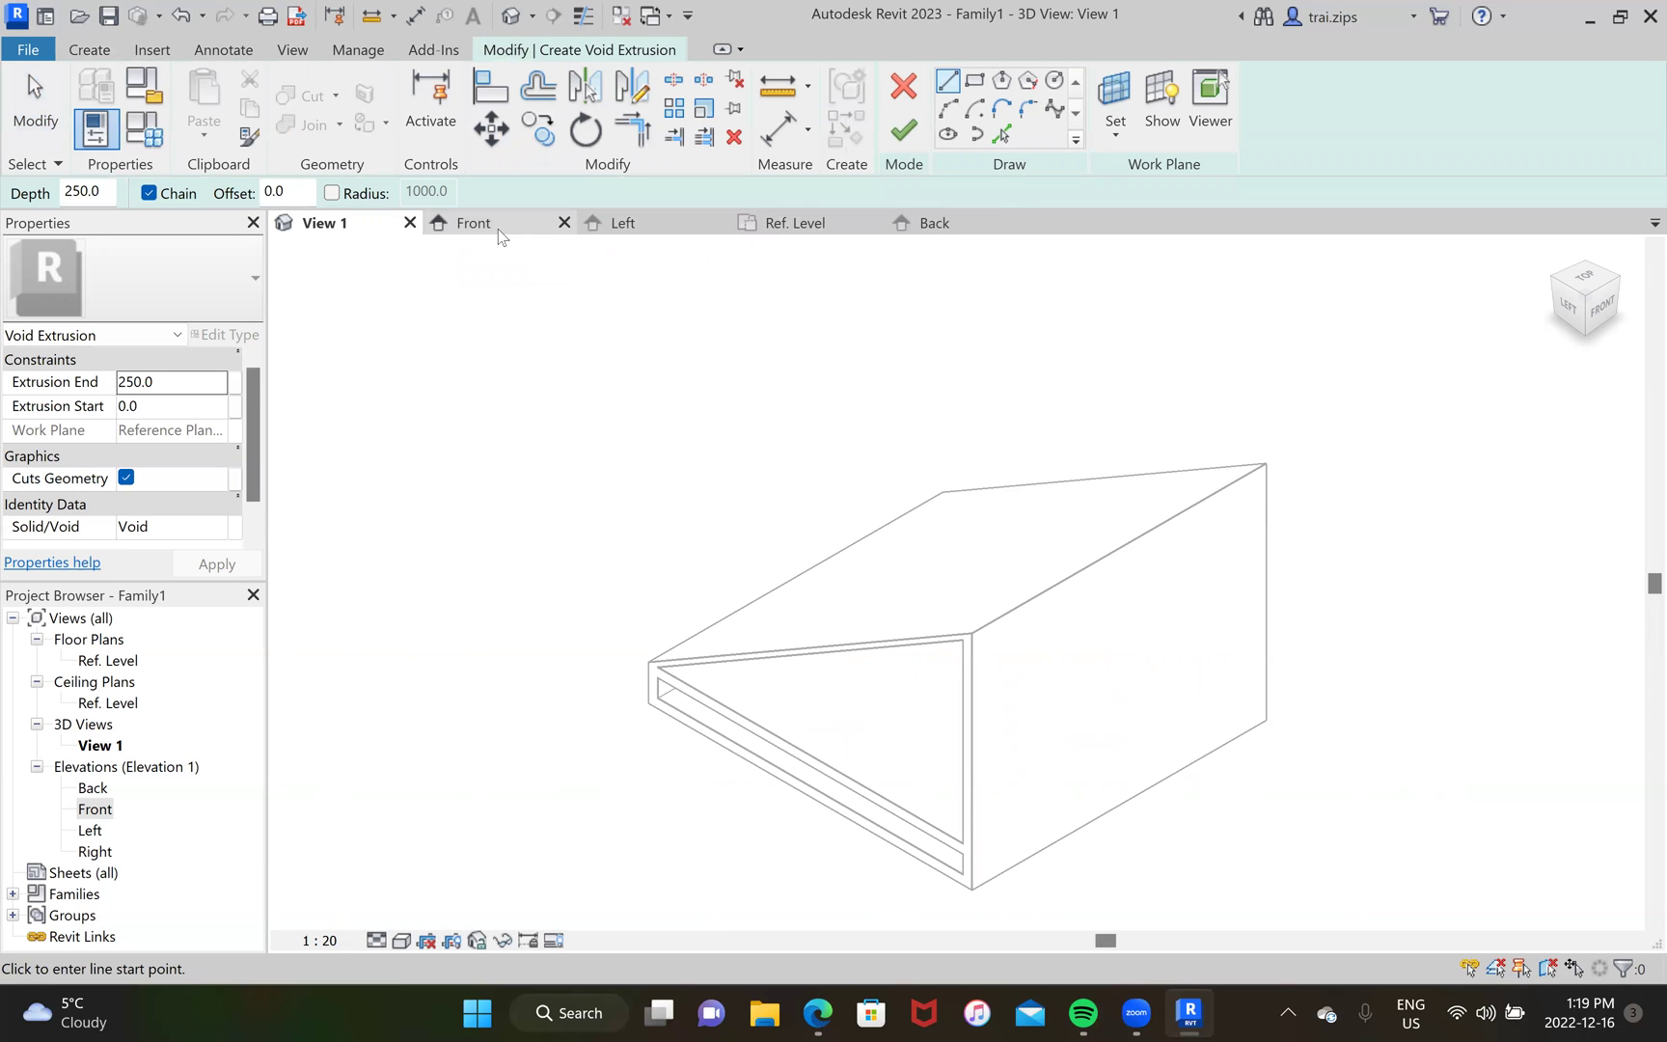
Step: In the Back elevation, sketch the void rectangle above the lower frame member and finish it
left_click(921, 223)
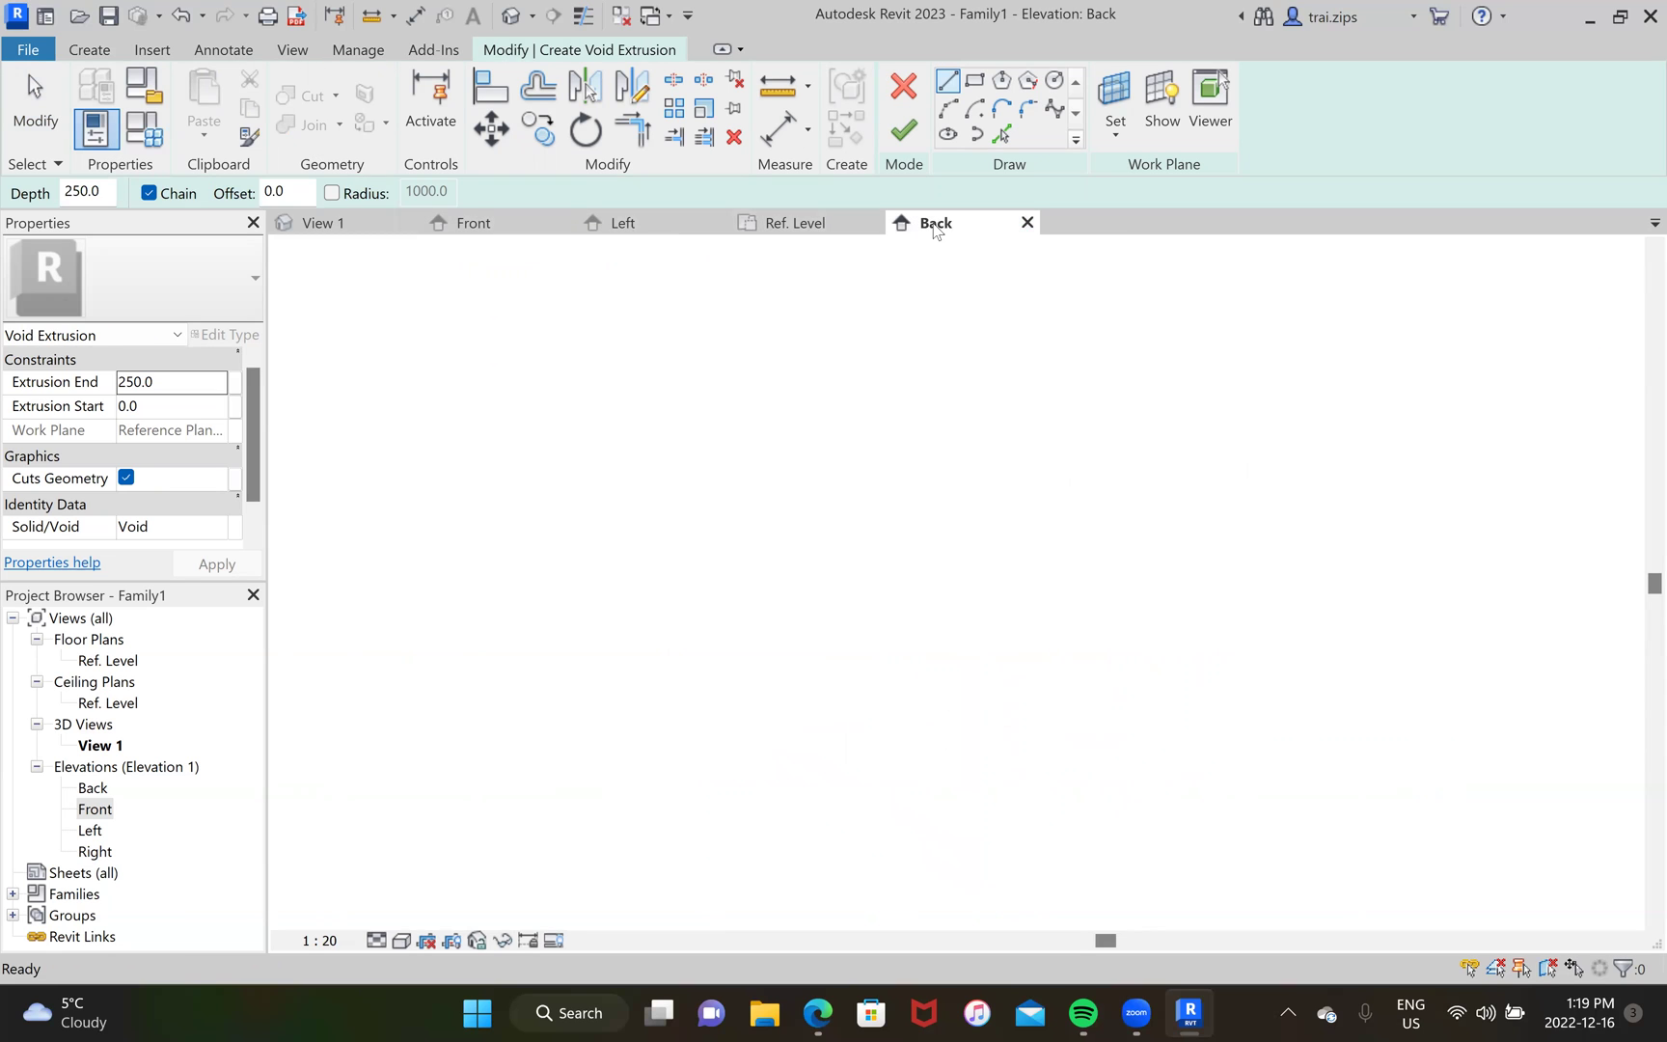
left_click(974, 80)
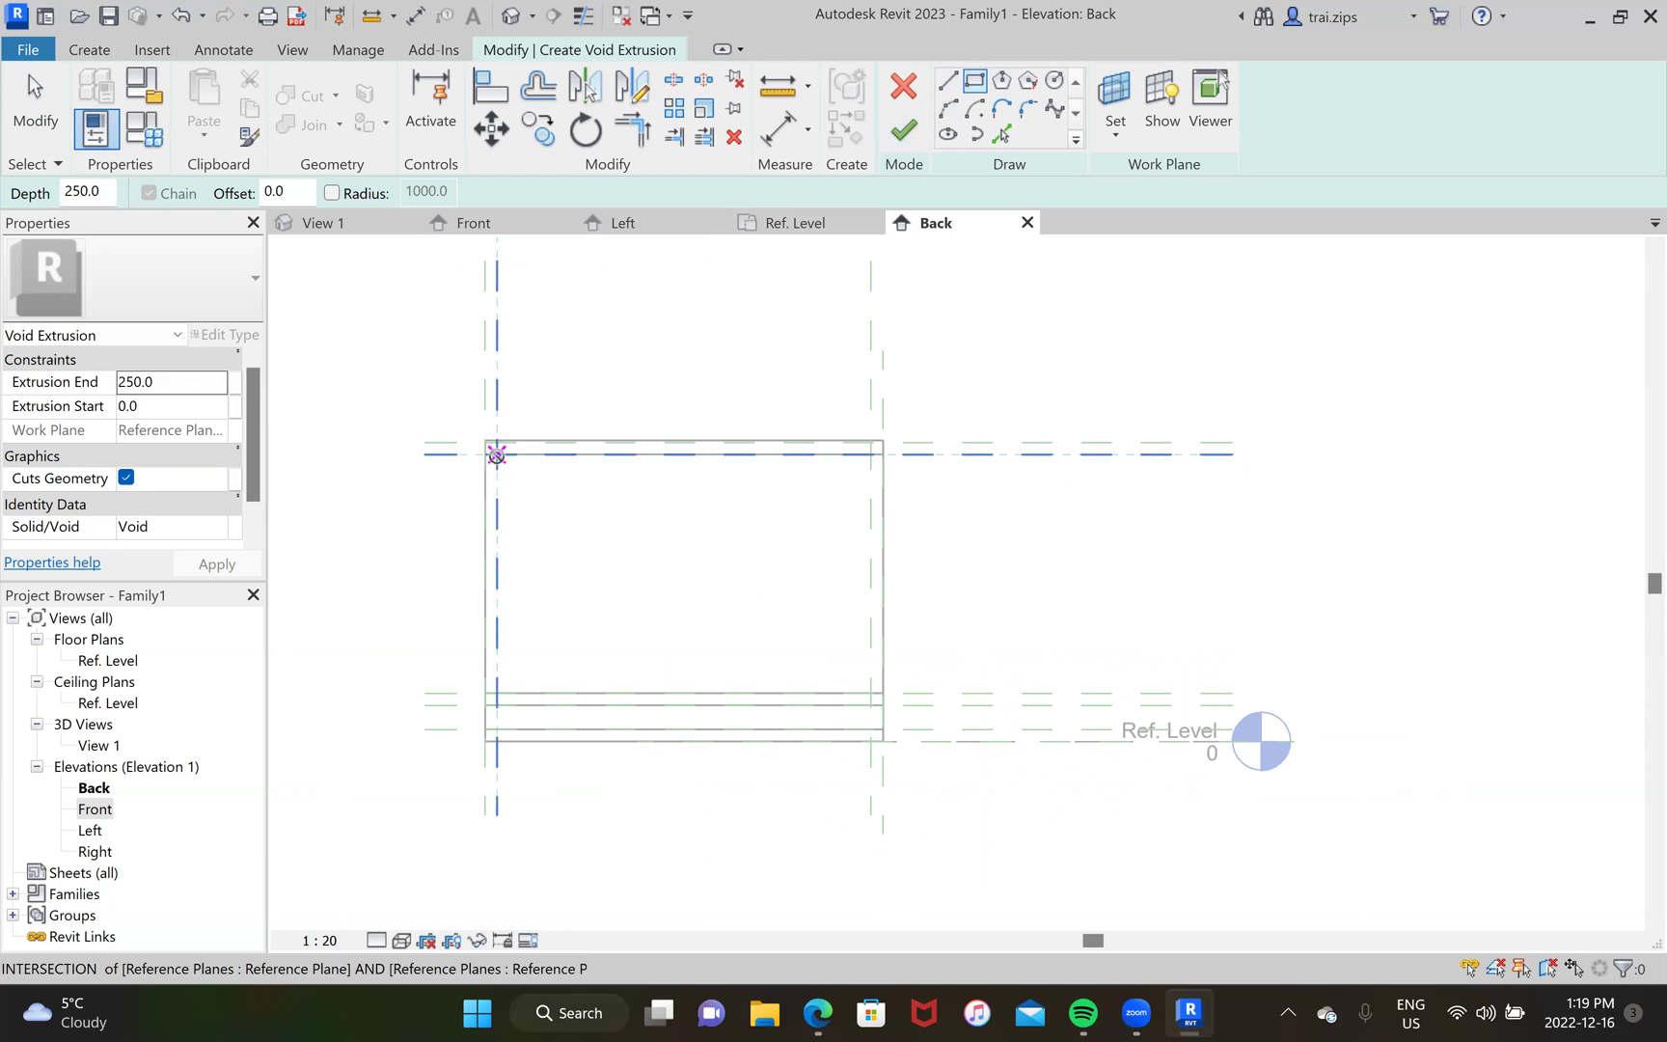
left_click(497, 454)
scroll(868, 688, "up", 3)
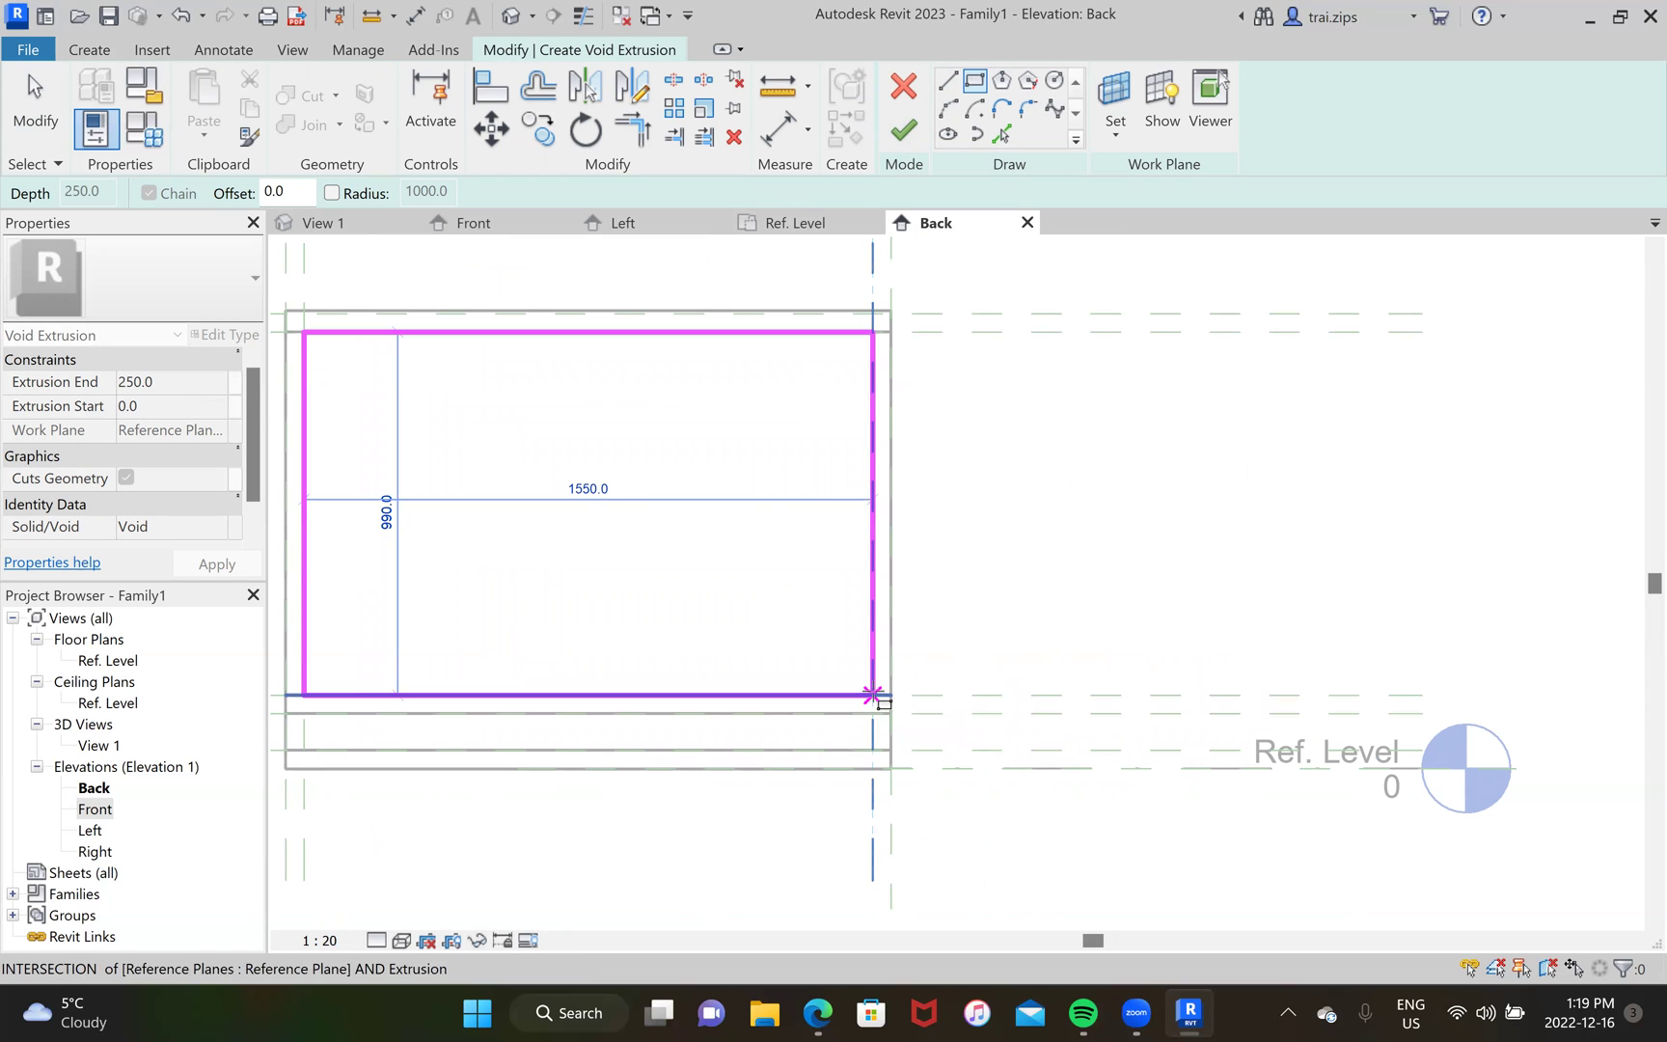
left_click(873, 694)
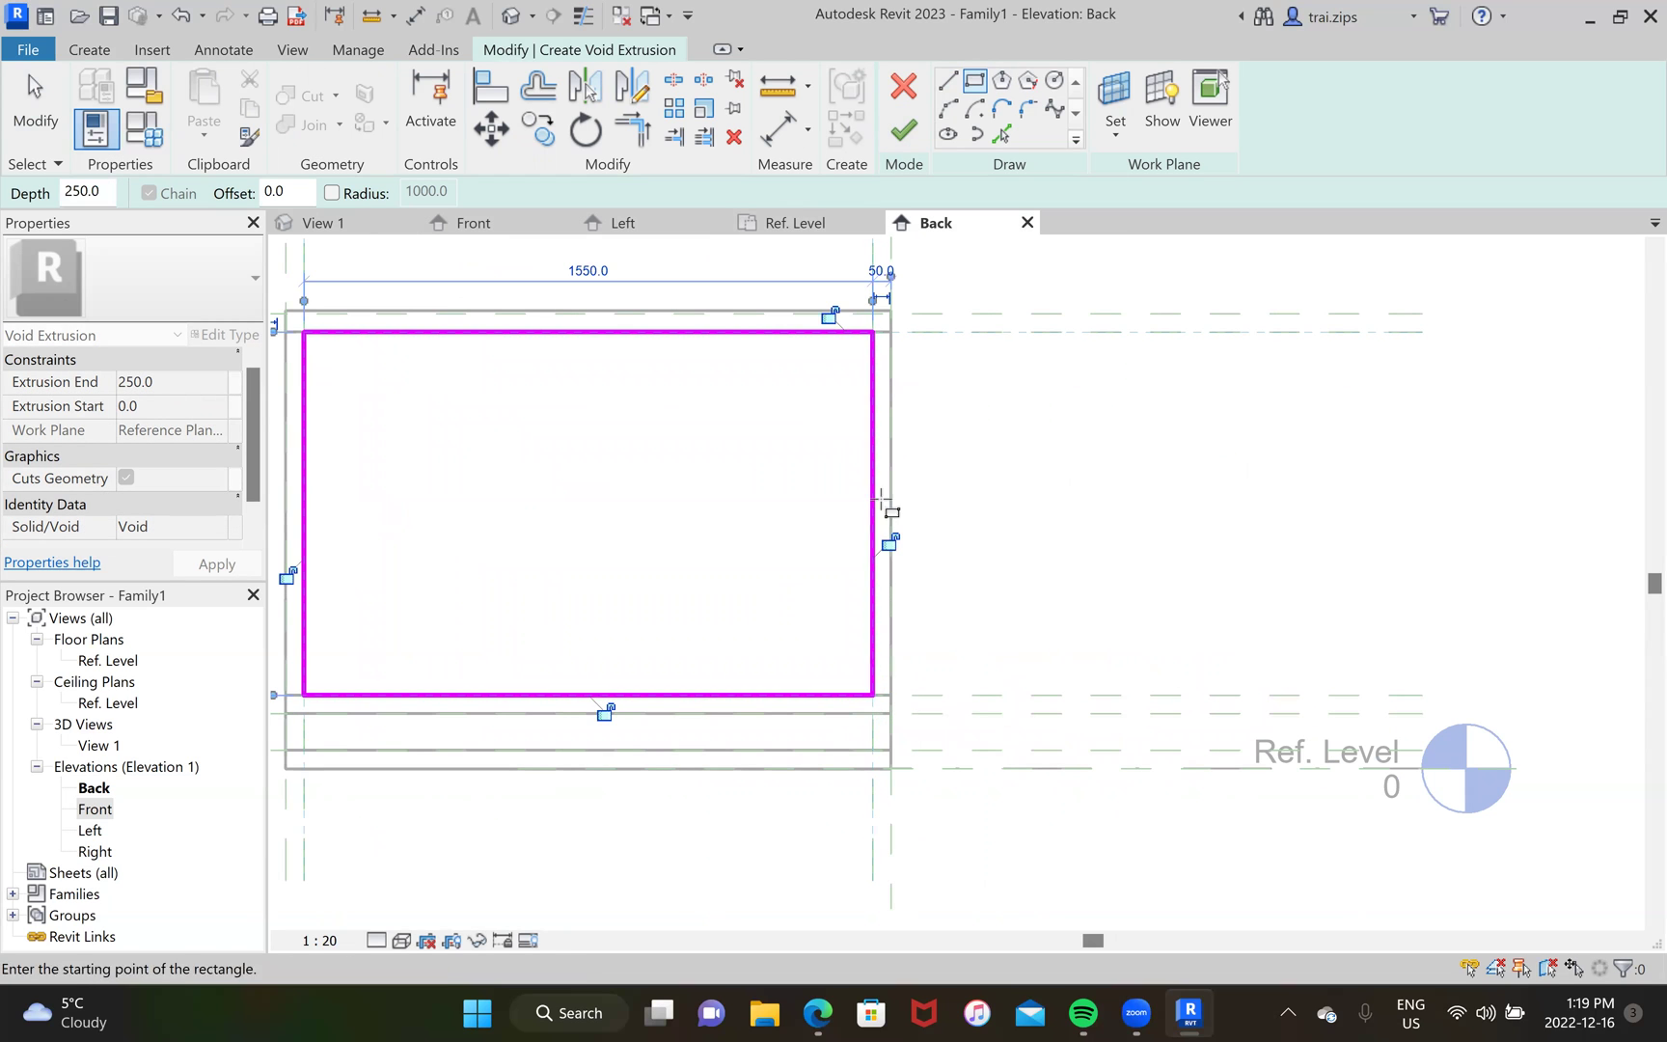
left_click(904, 133)
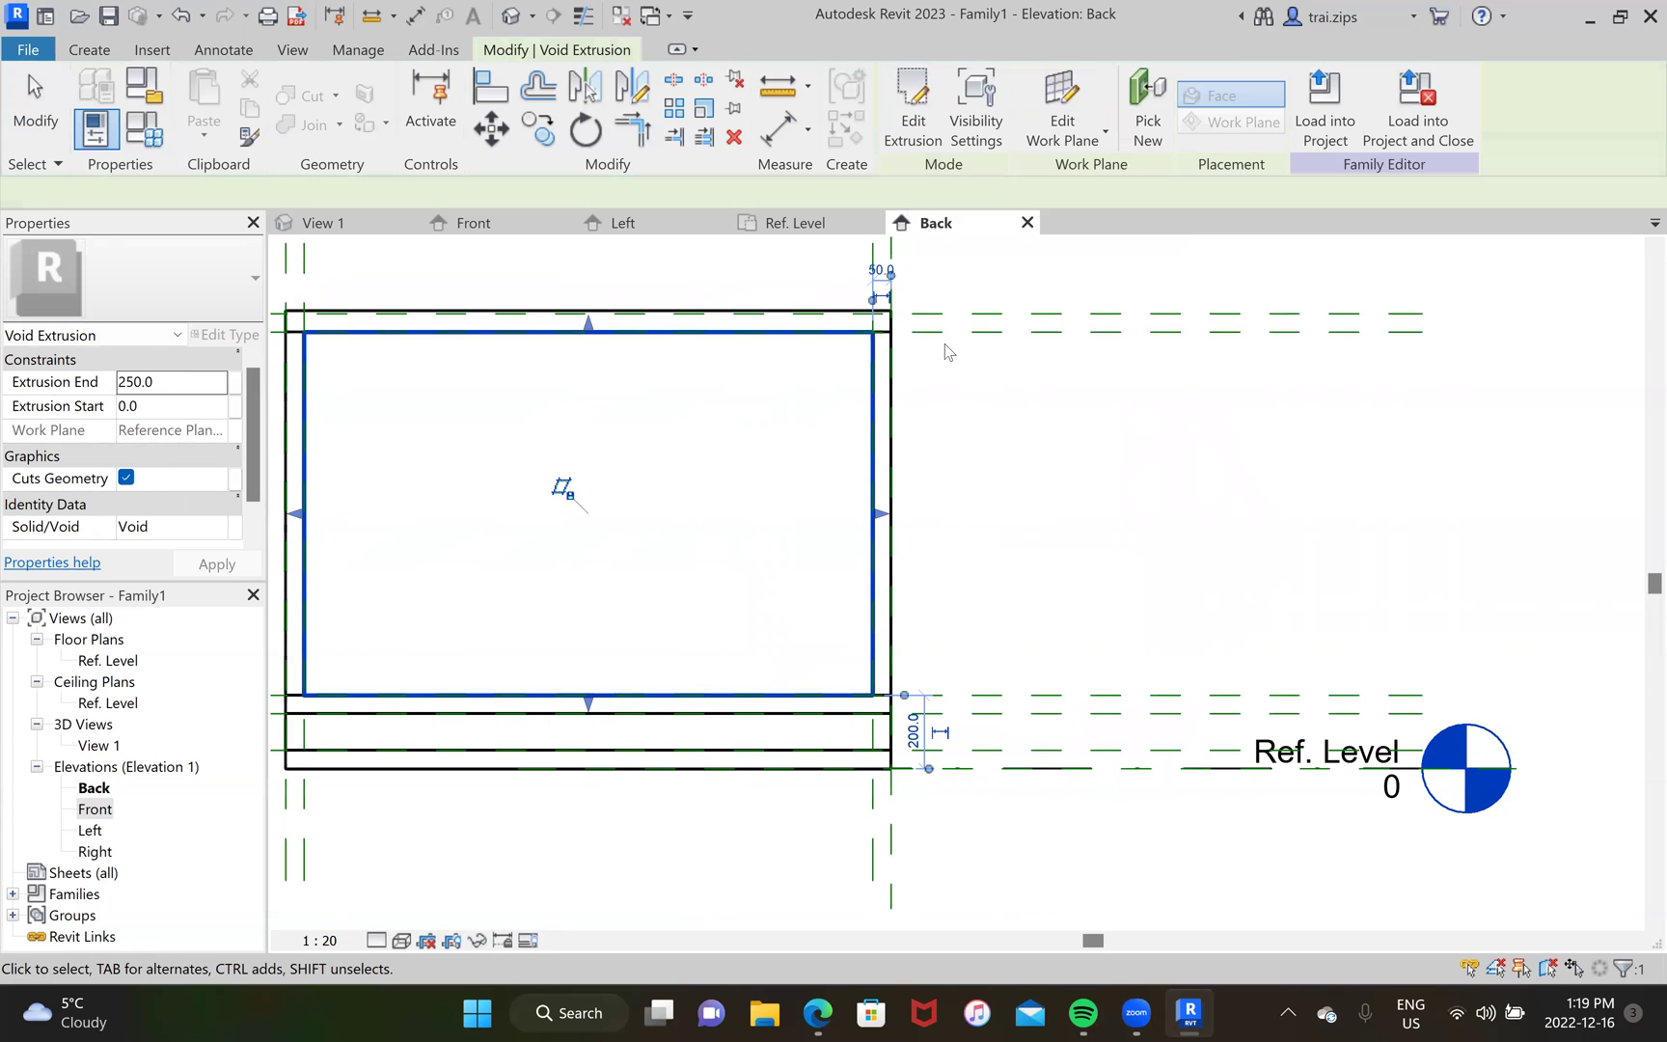
Step: In the Left elevation, stretch the void across the full frame width to 1814.7
left_click(584, 225)
left_click_drag(502, 511, 939, 531)
middle_click_drag(1083, 620, 1116, 540)
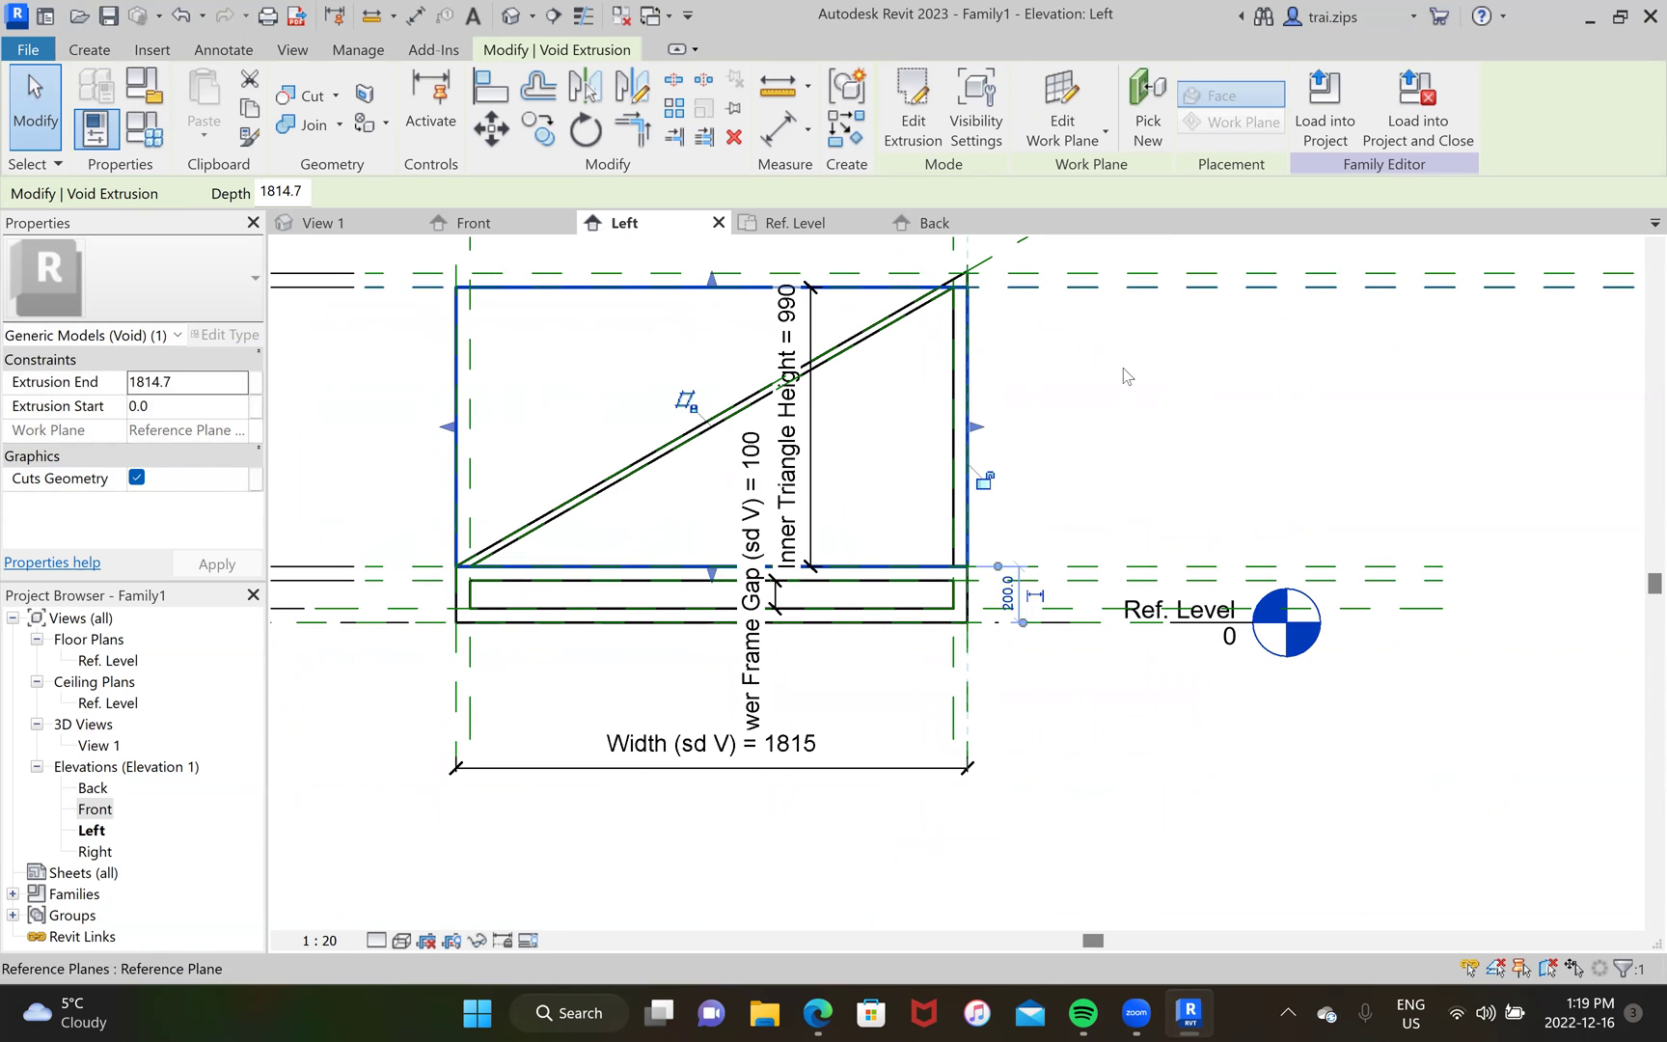
left_click(1090, 360)
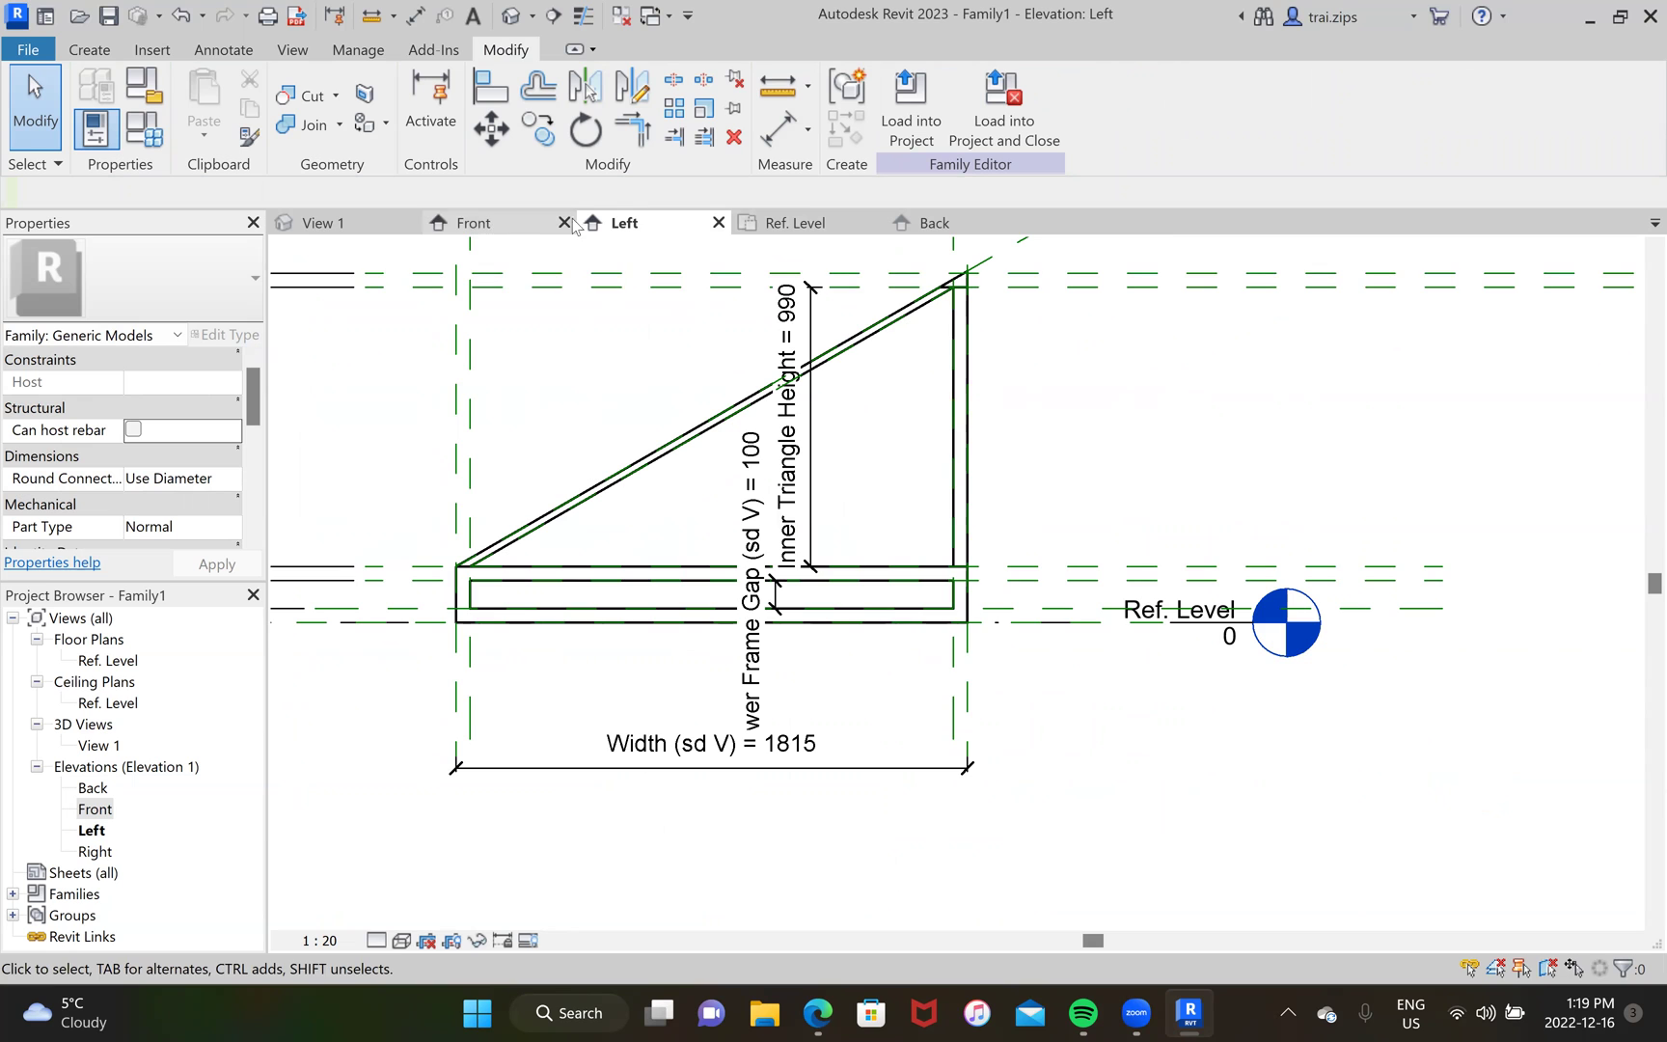
key("ctrl+Tab")
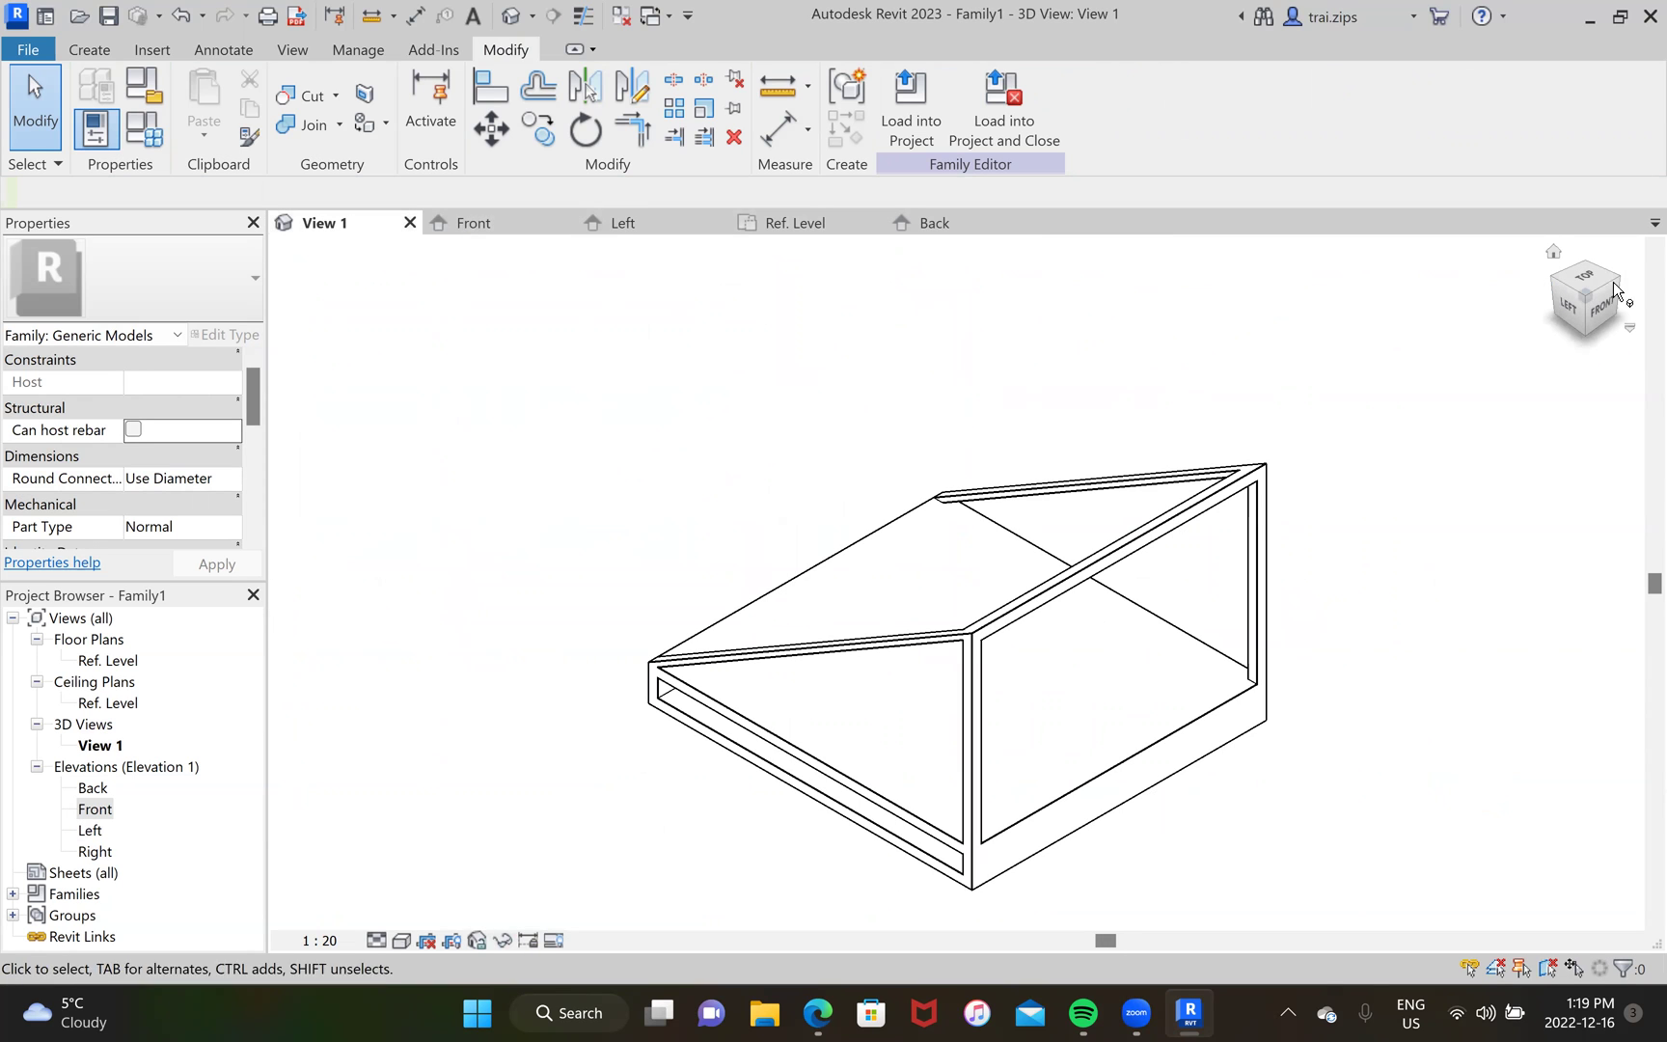
Step: Check the hollowed frame from the back, then bring up the Ref. Level plan zoomed in
left_click(1555, 281)
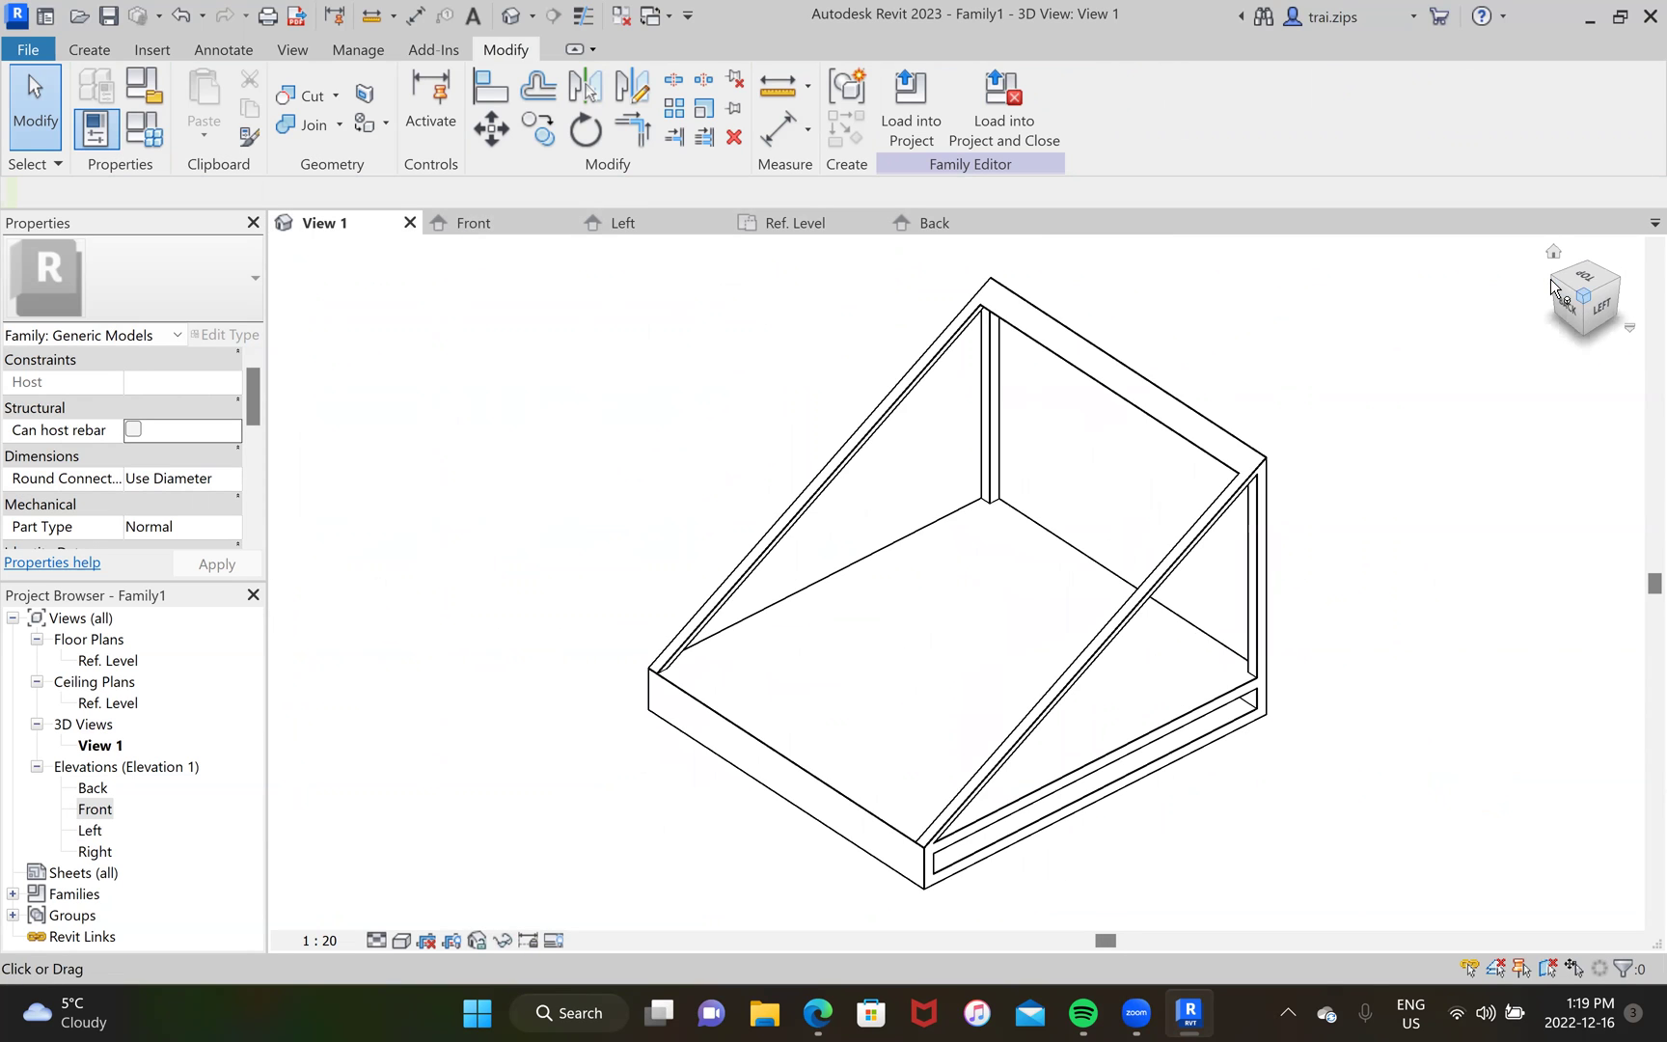
left_click(513, 223)
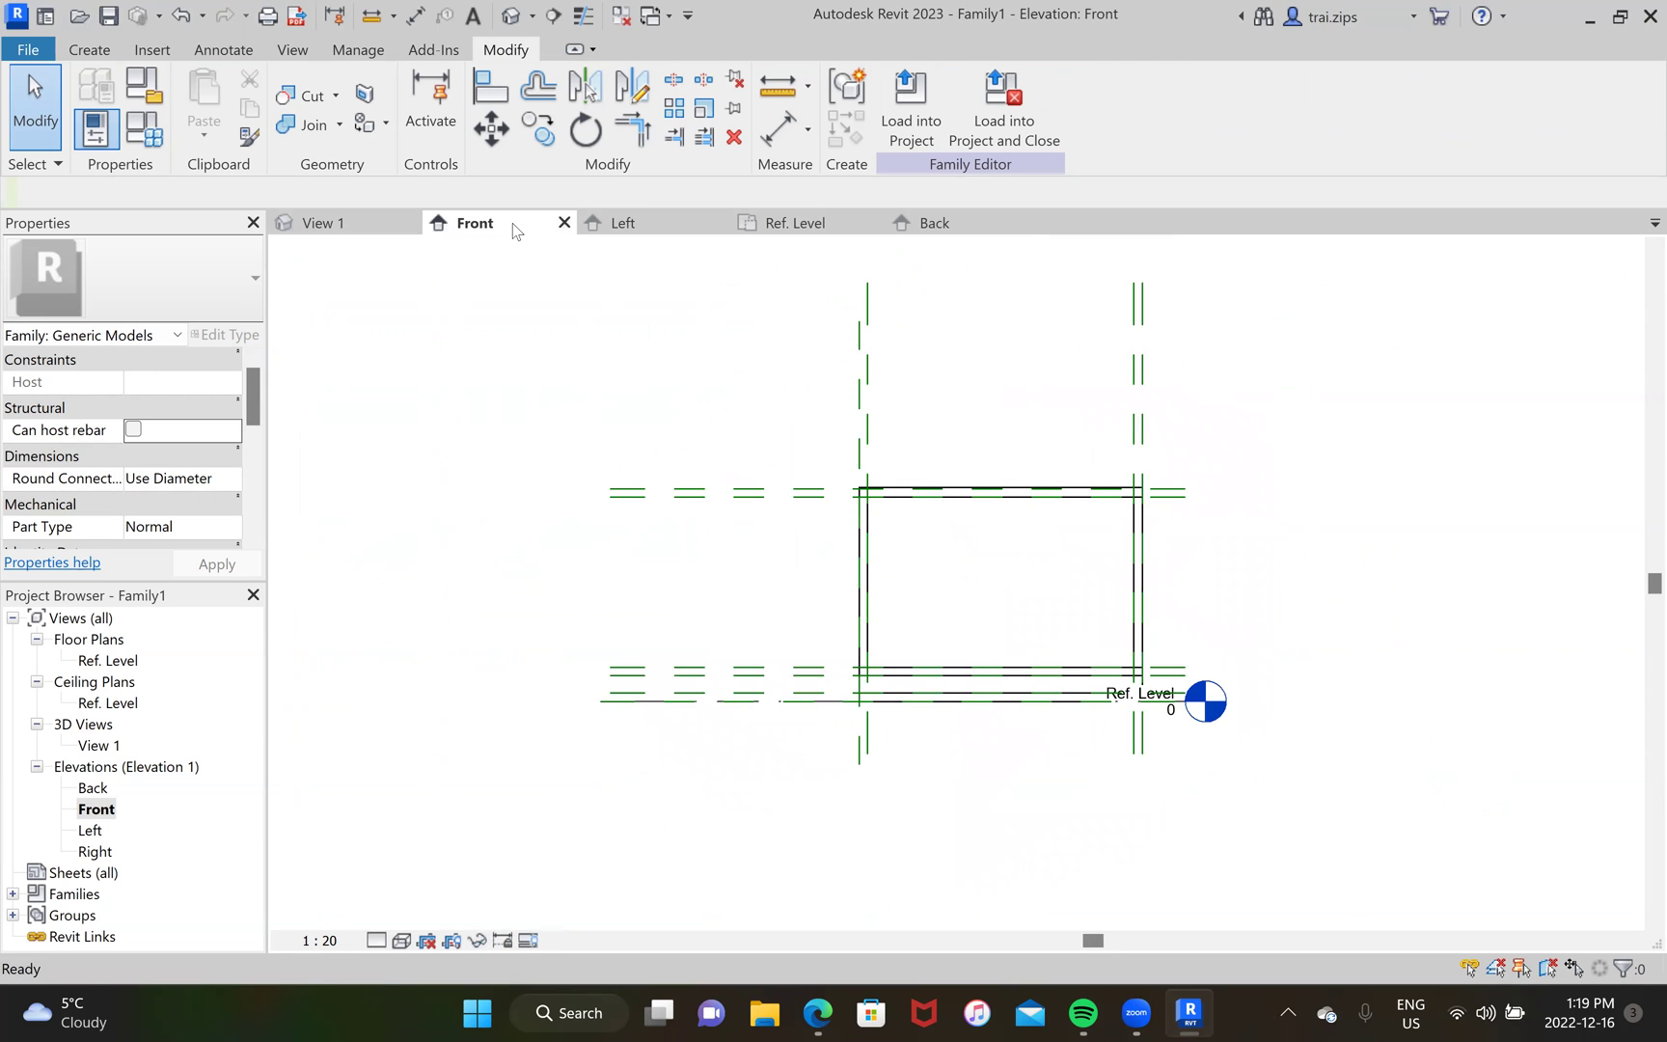
left_click(816, 231)
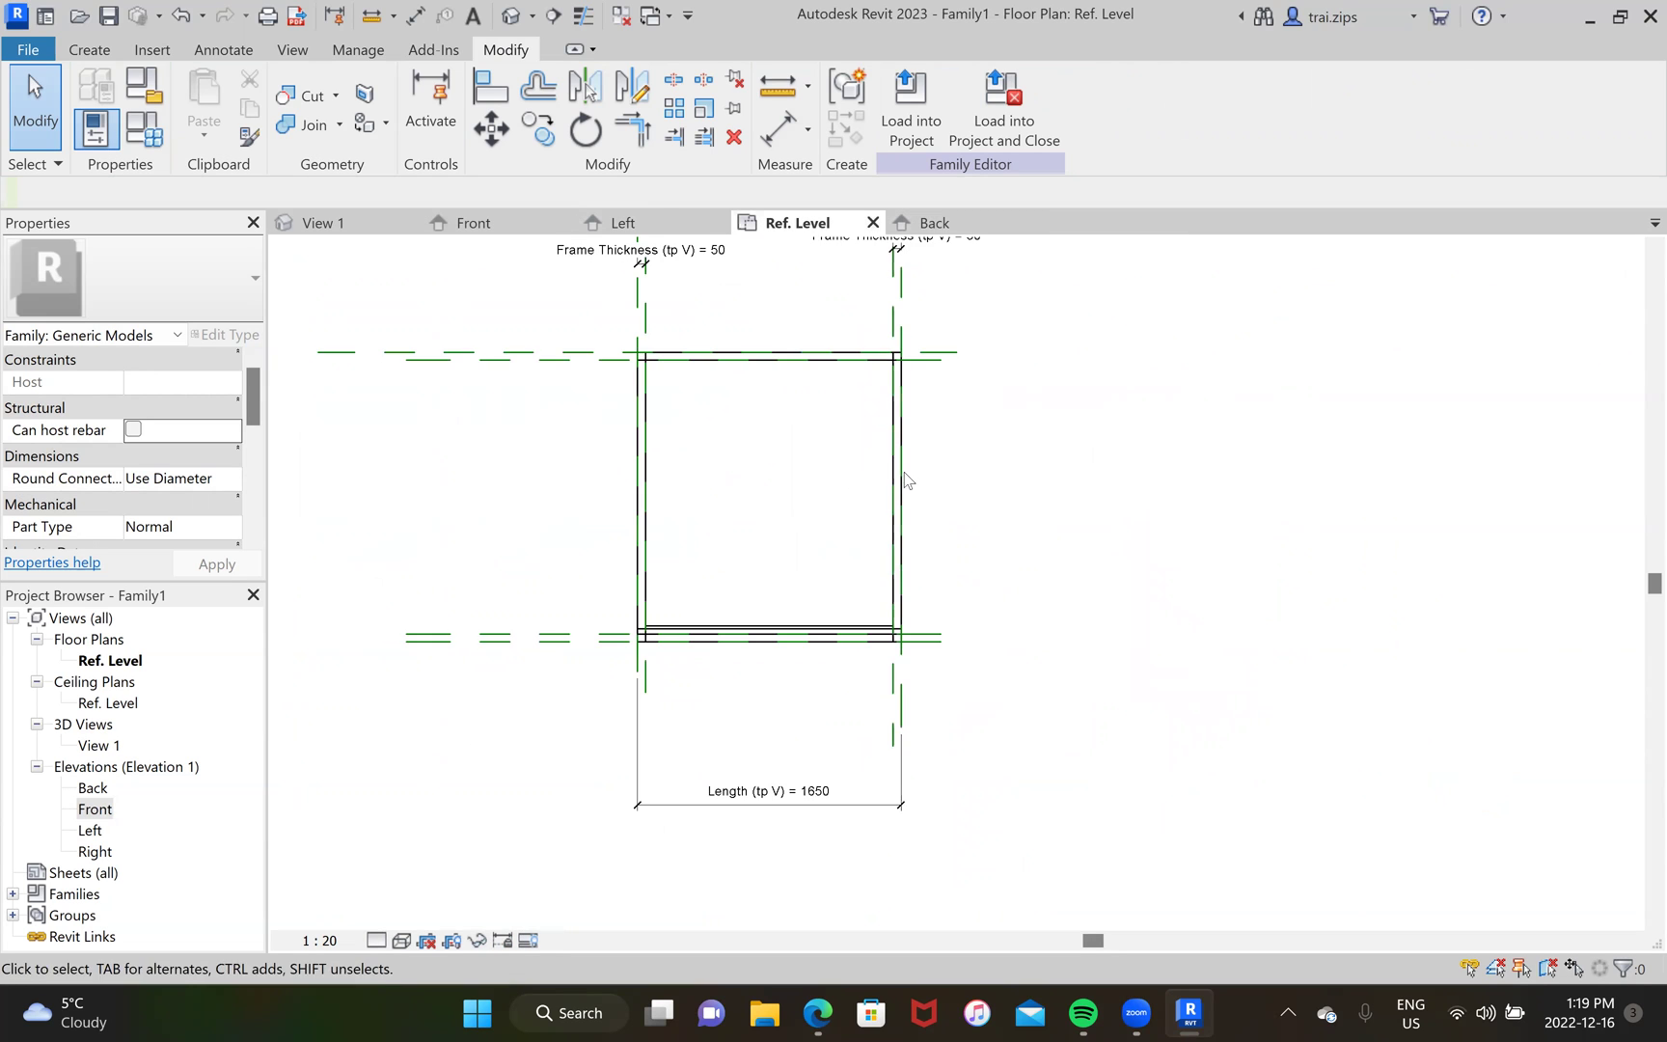
scroll(904, 477, "up", 2)
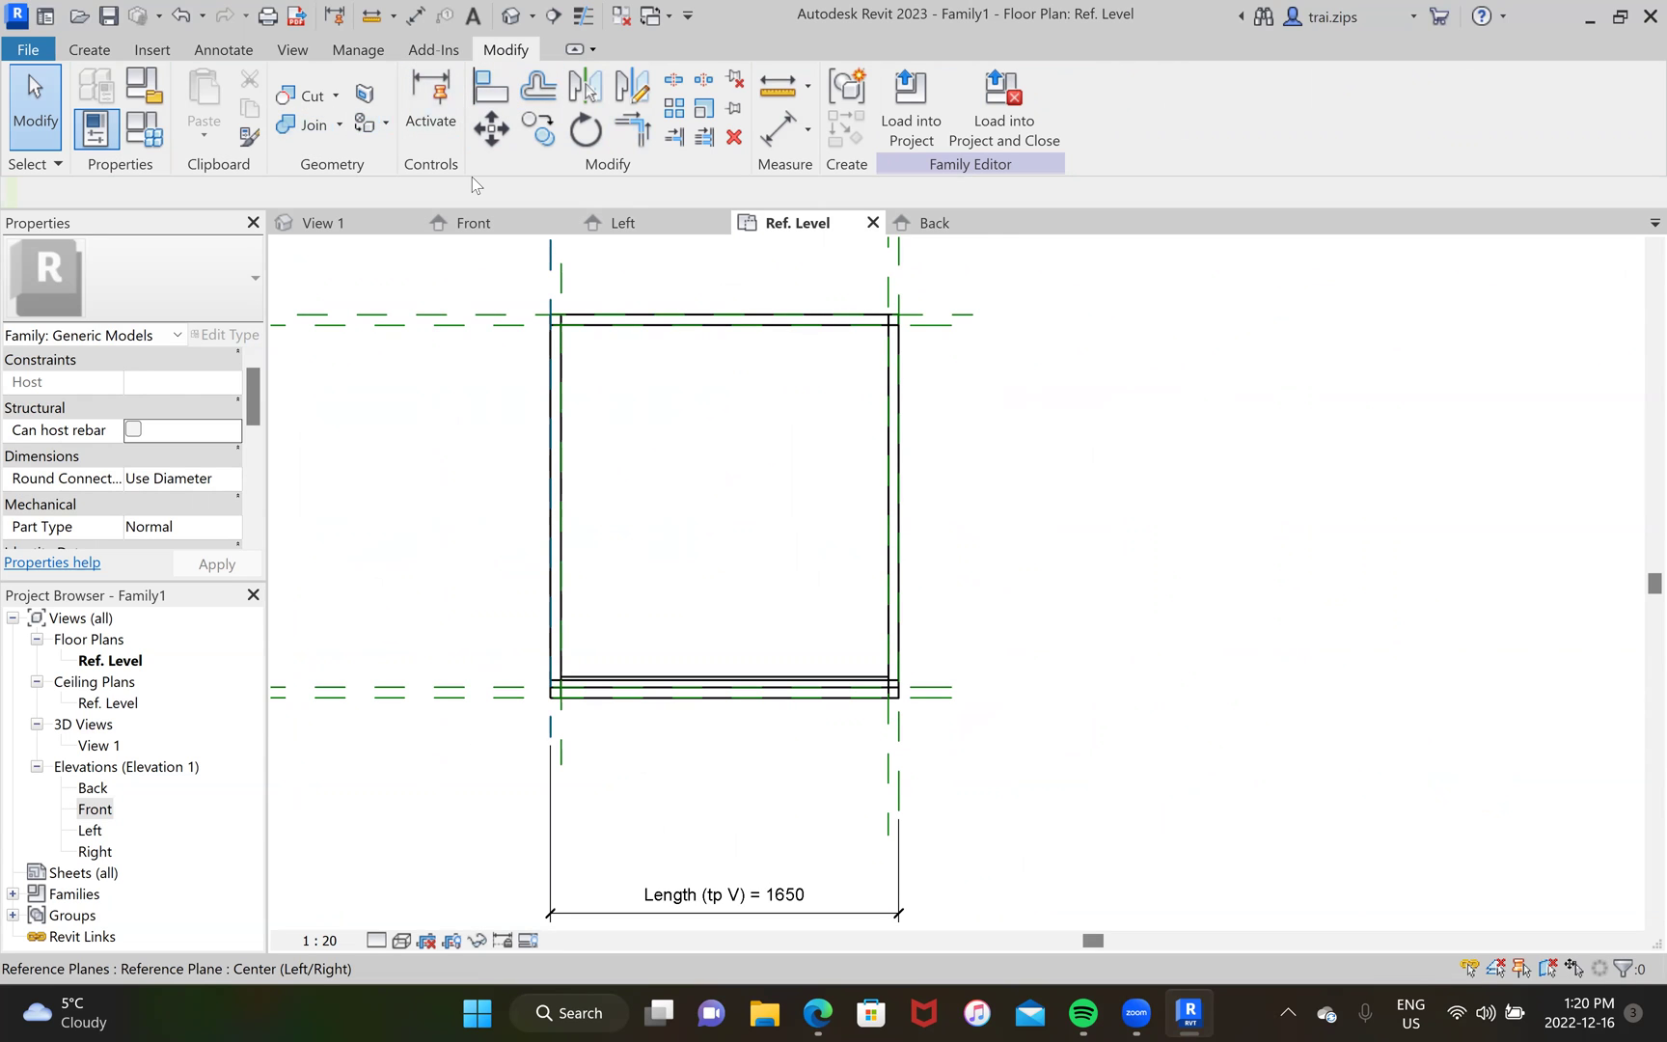
left_click(85, 51)
Step: Start another void extrusion with a rectangle covering the frame's full plan footprint
left_click(463, 106)
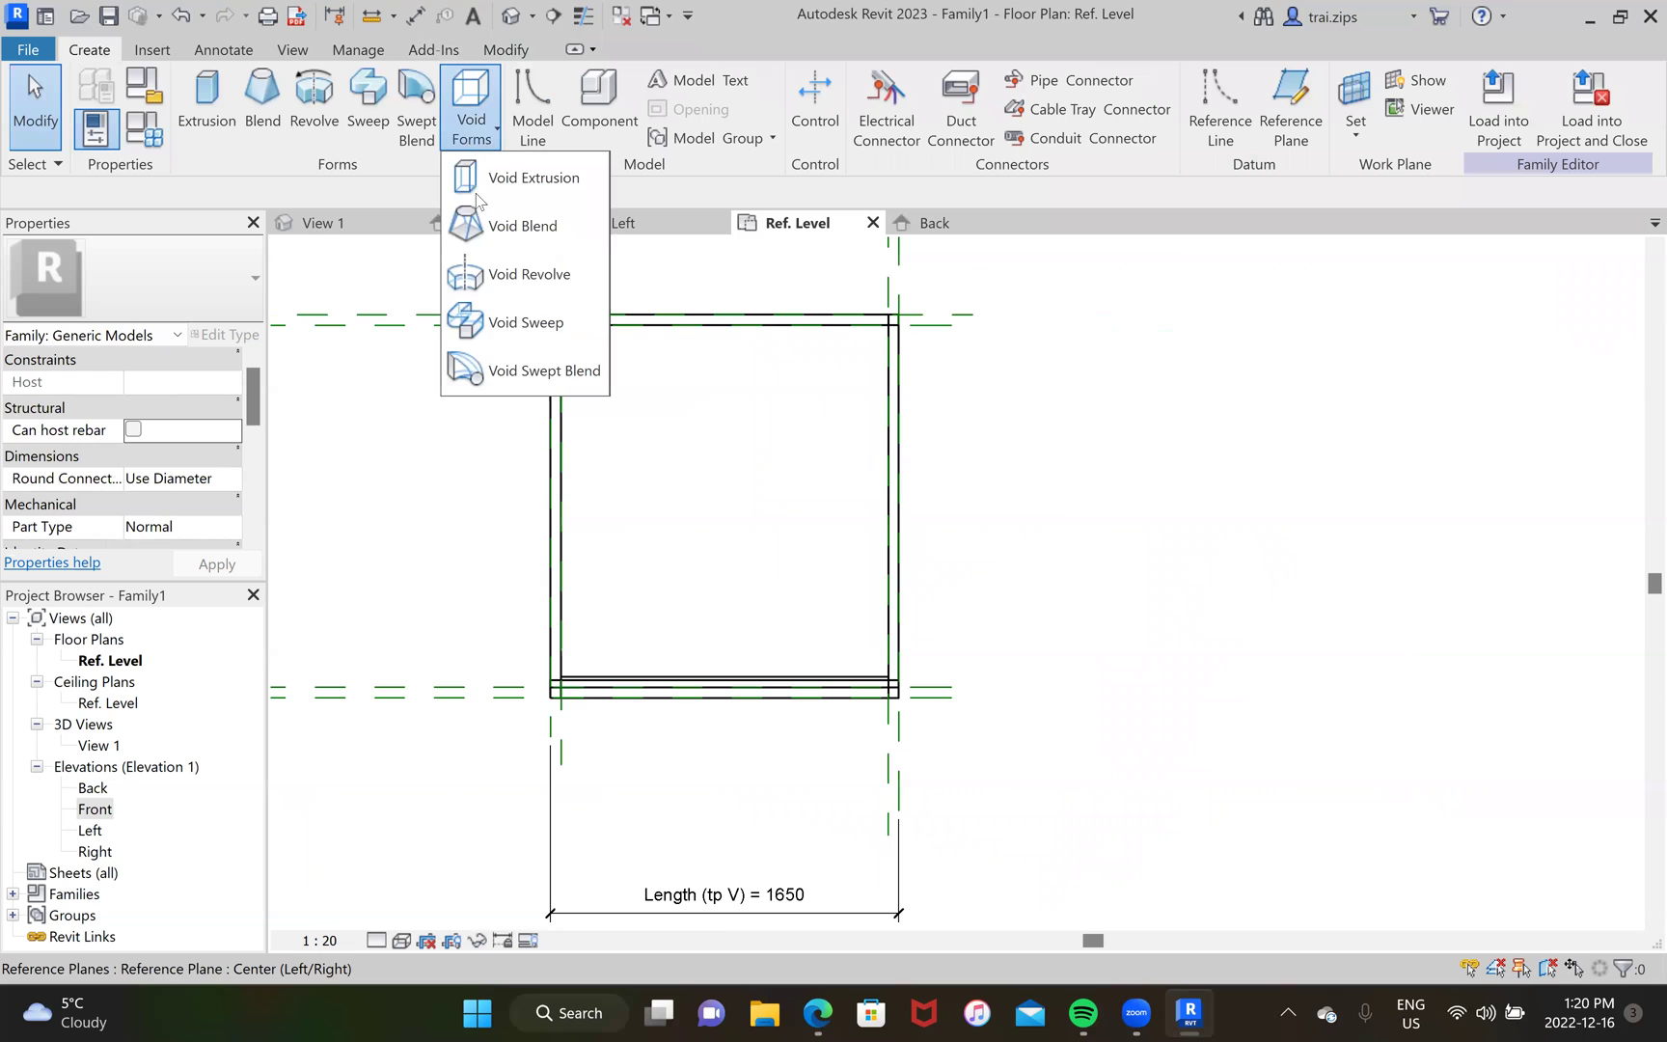
left_click(473, 175)
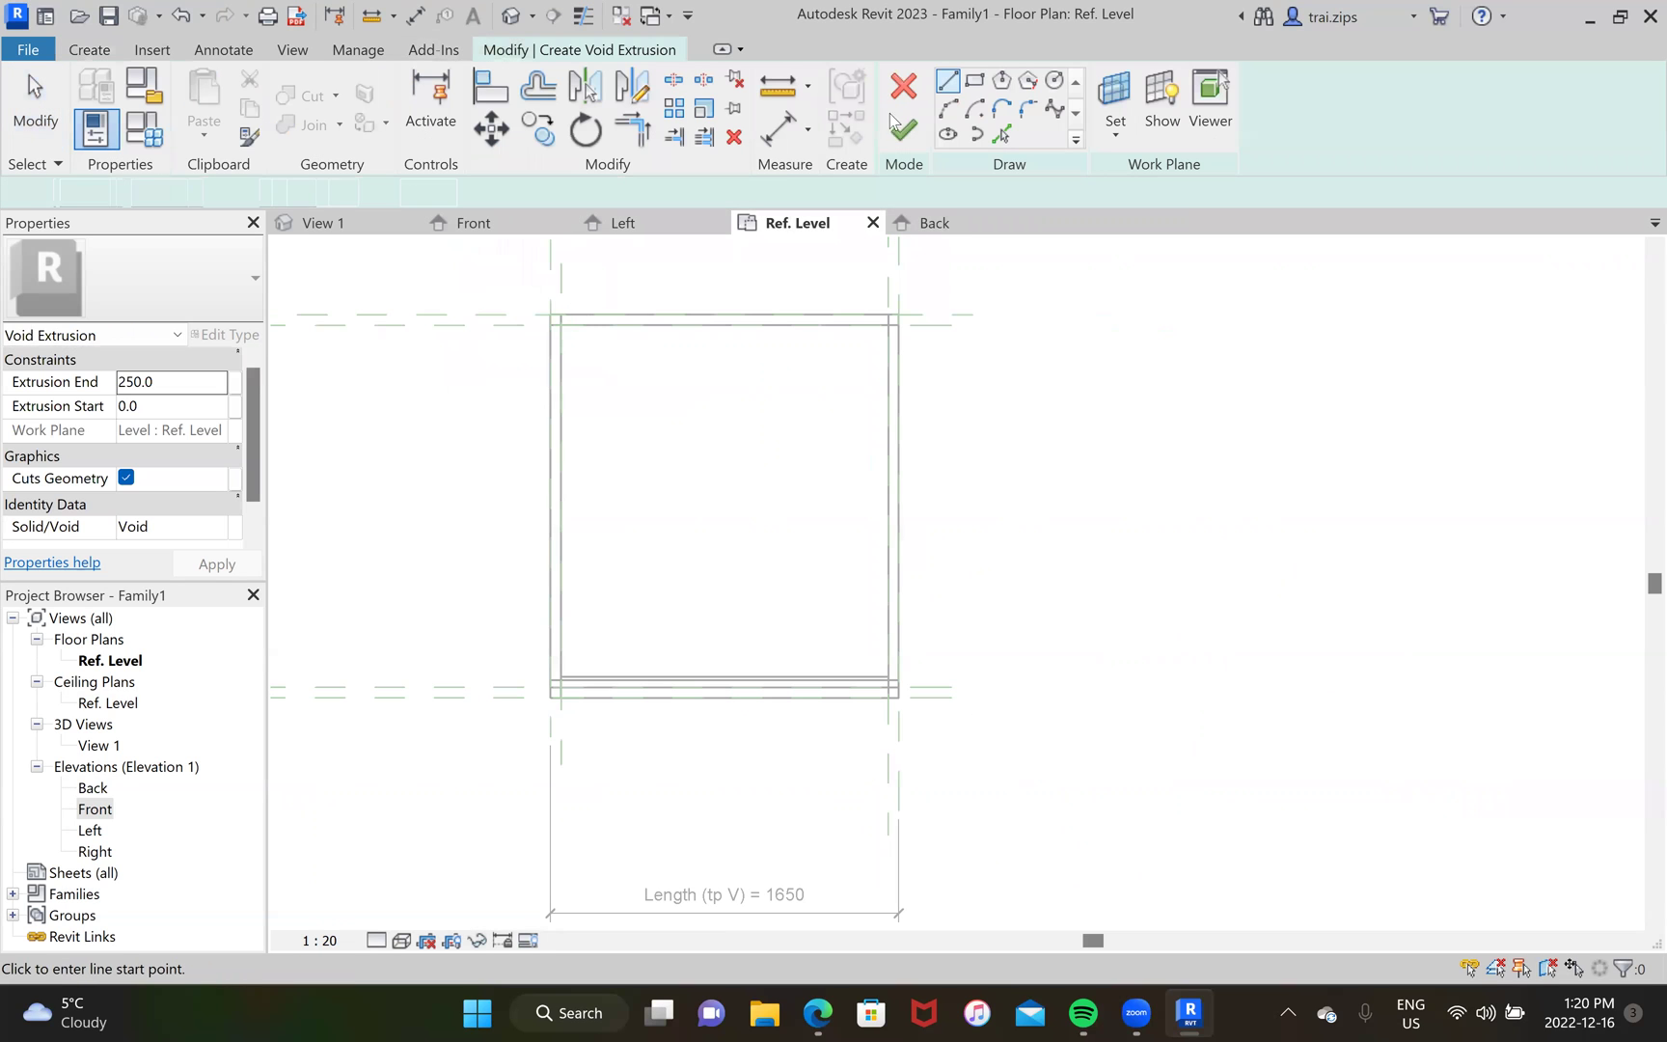
left_click(974, 81)
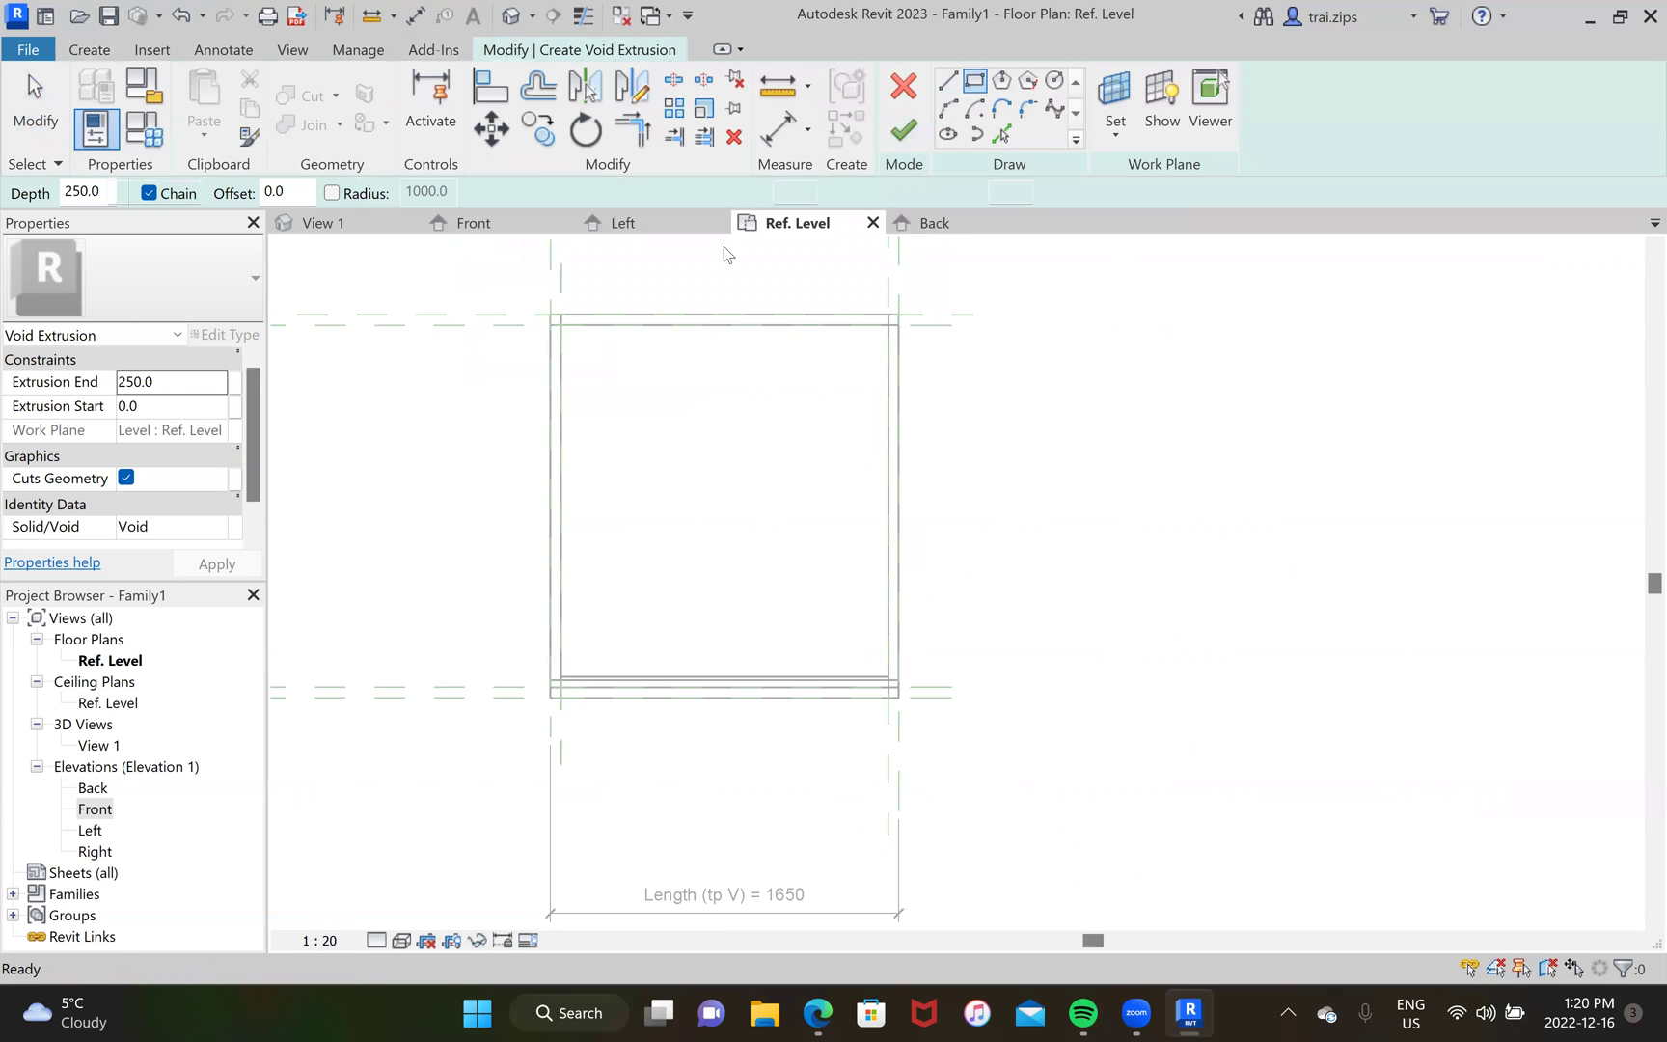
left_click(560, 325)
scroll(863, 640, "up", 3)
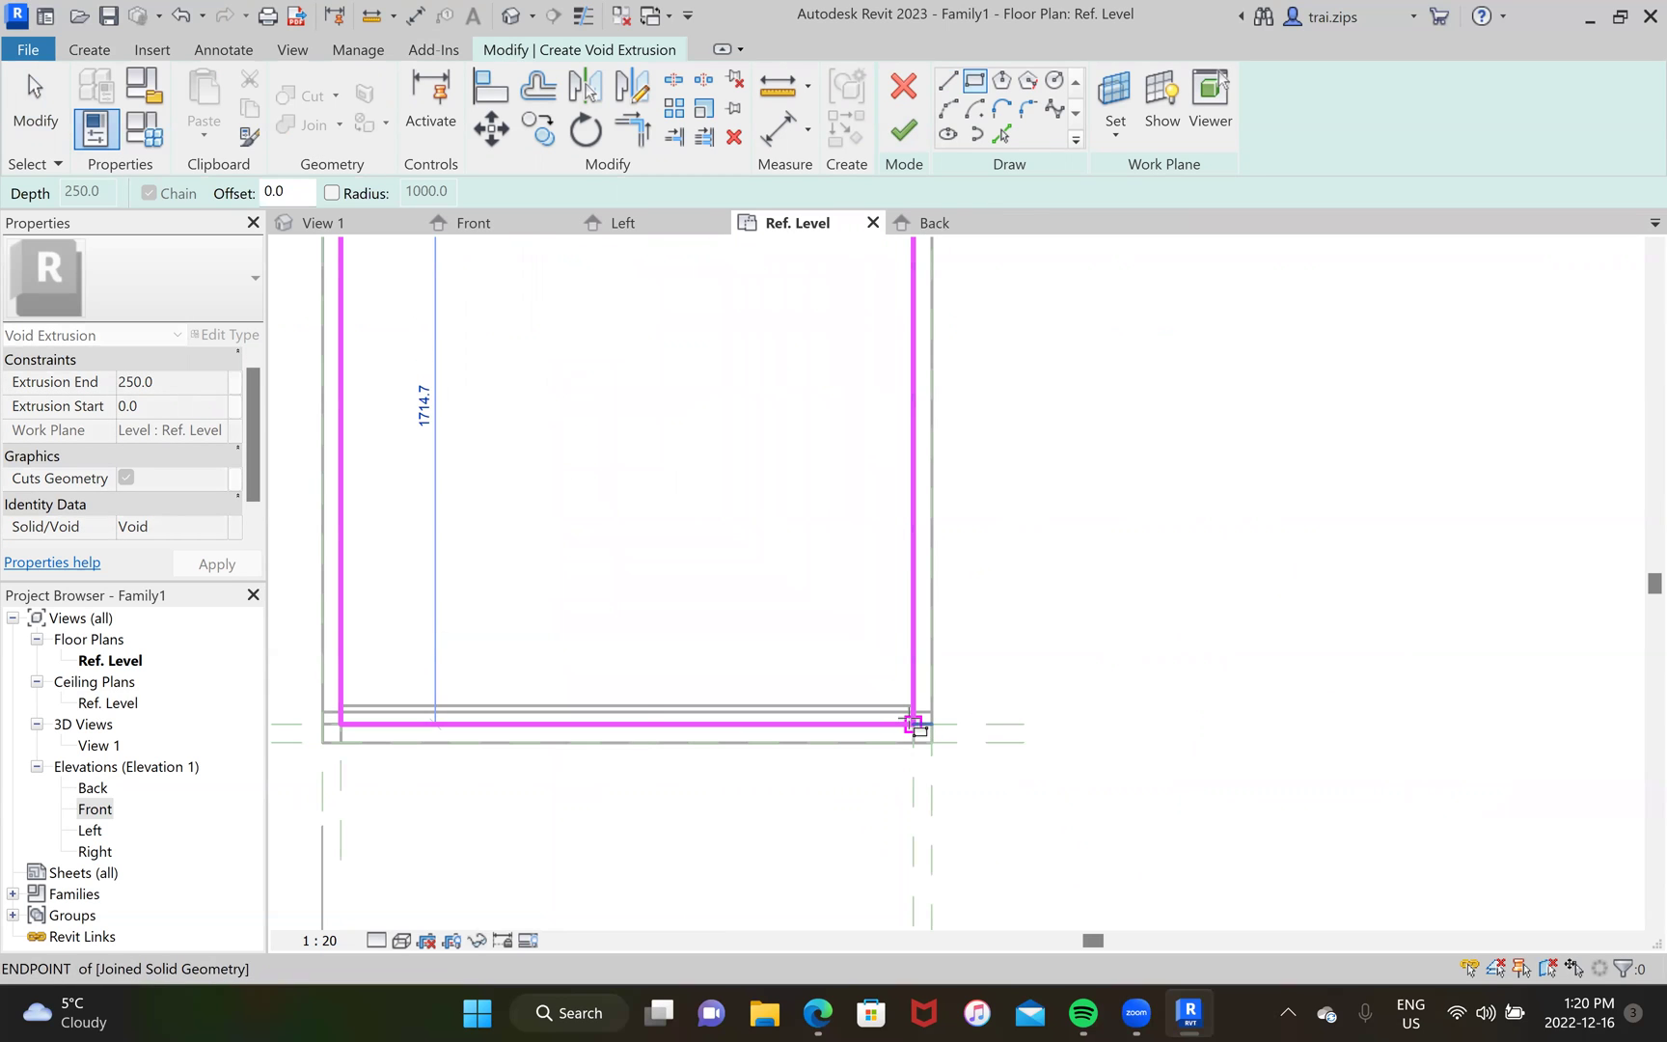
left_click(911, 721)
scroll(611, 304, "down", 3)
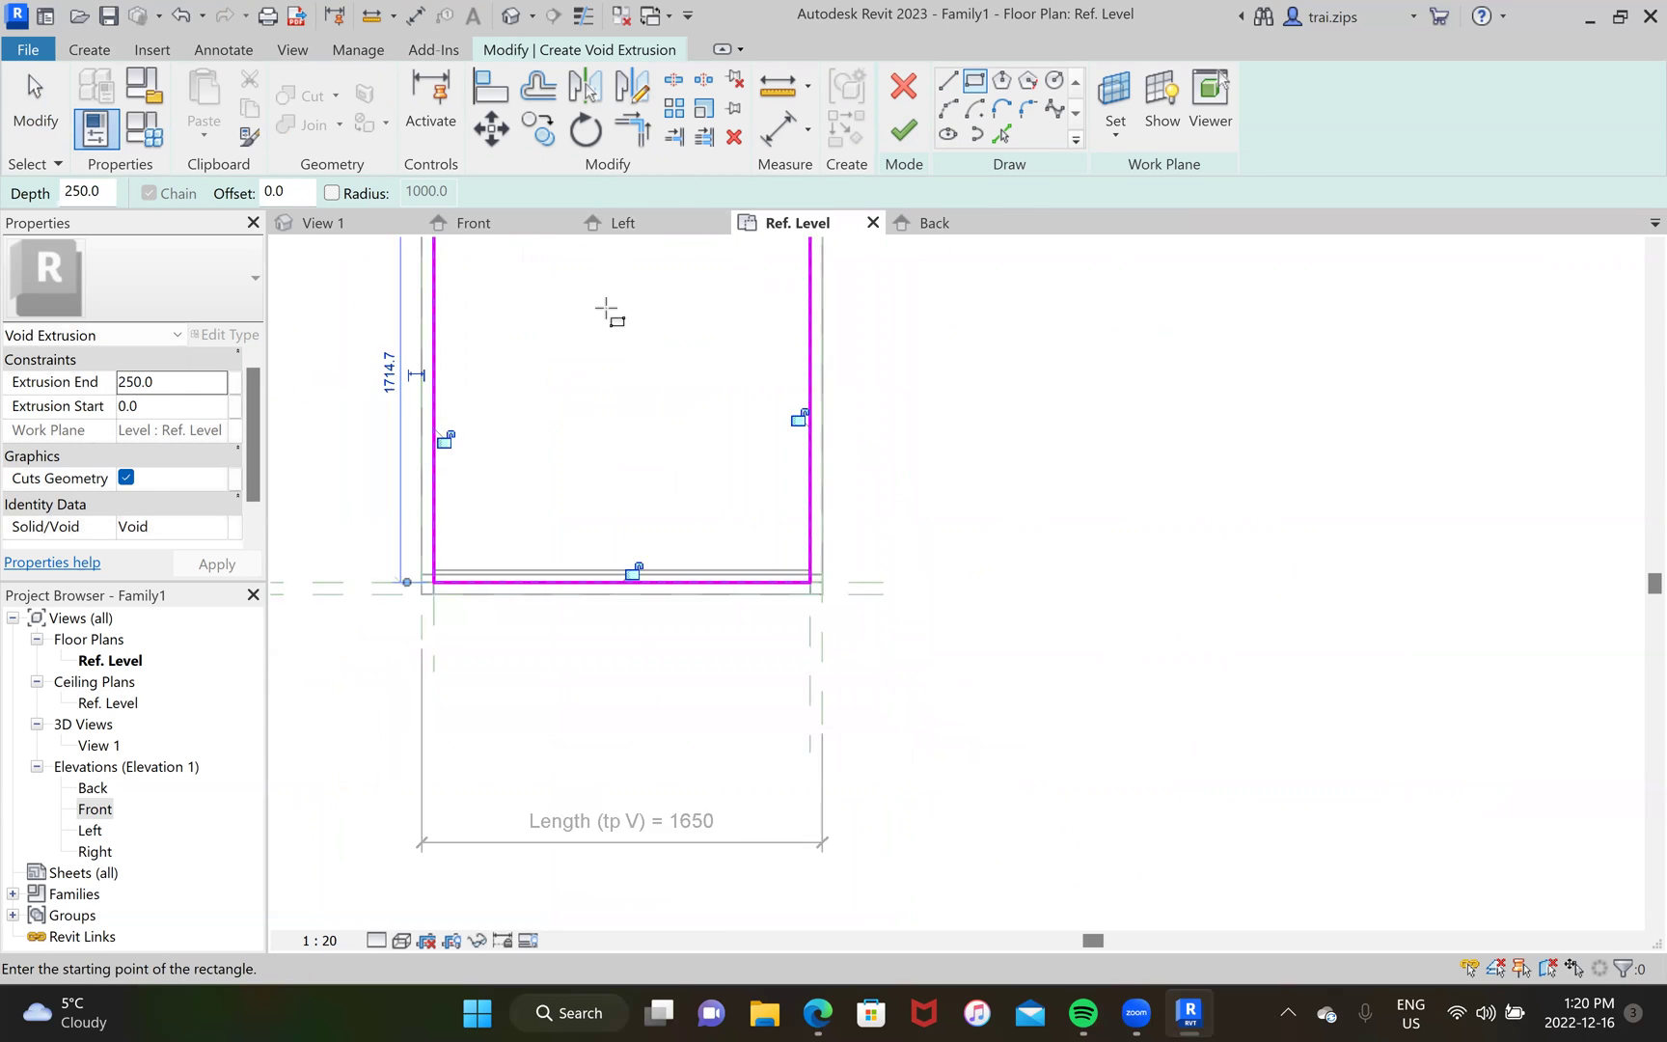
Step: Finish the void, detach it from its work plane, and raise its top to 1240
left_click(593, 225)
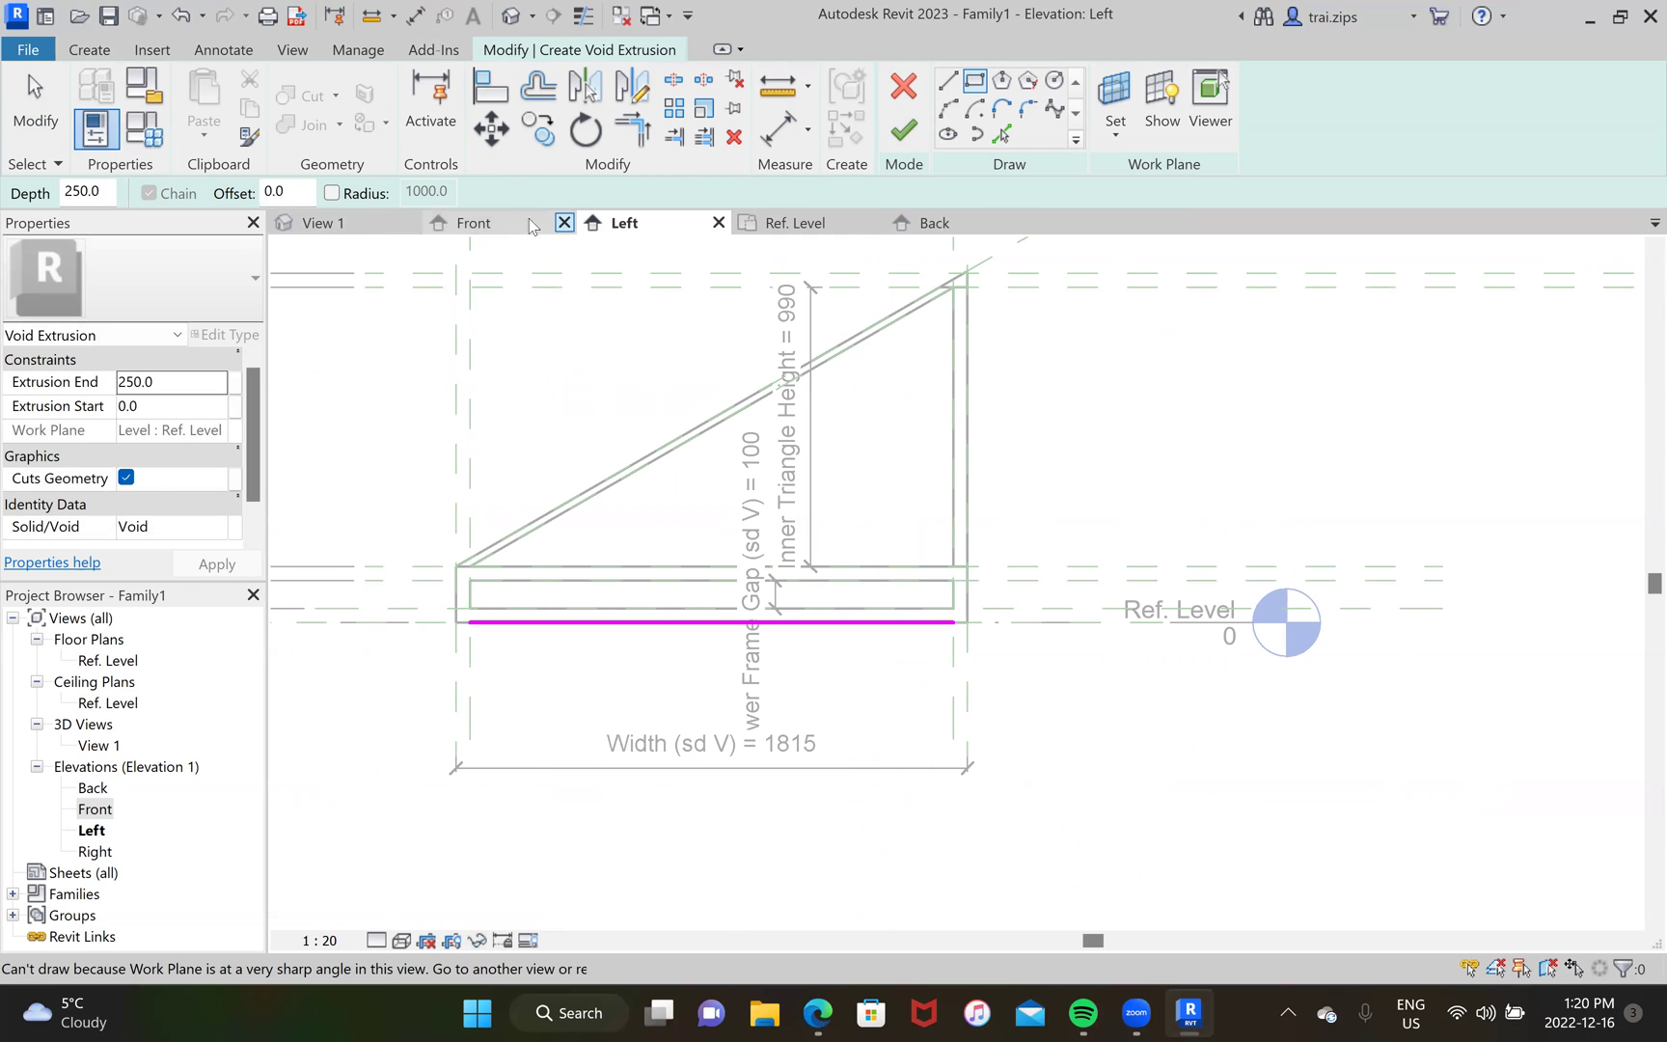
left_click(903, 130)
left_click(710, 548)
left_click_drag(712, 543, 745, 274)
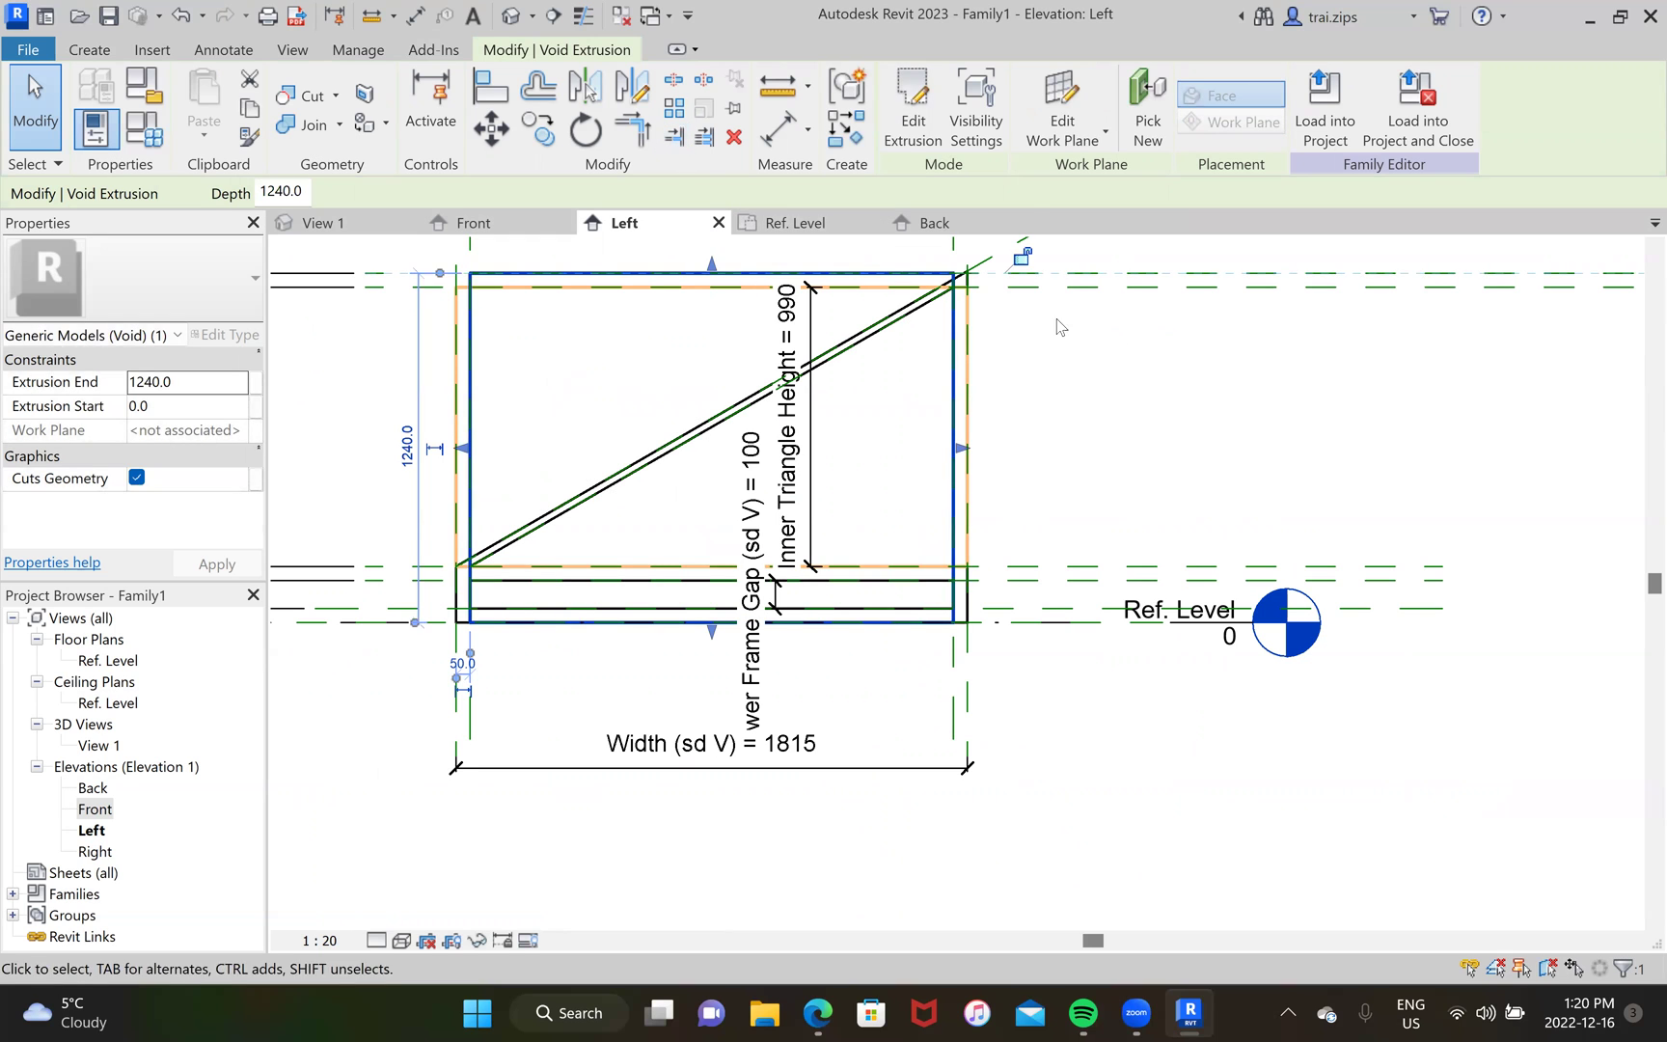
left_click(1184, 396)
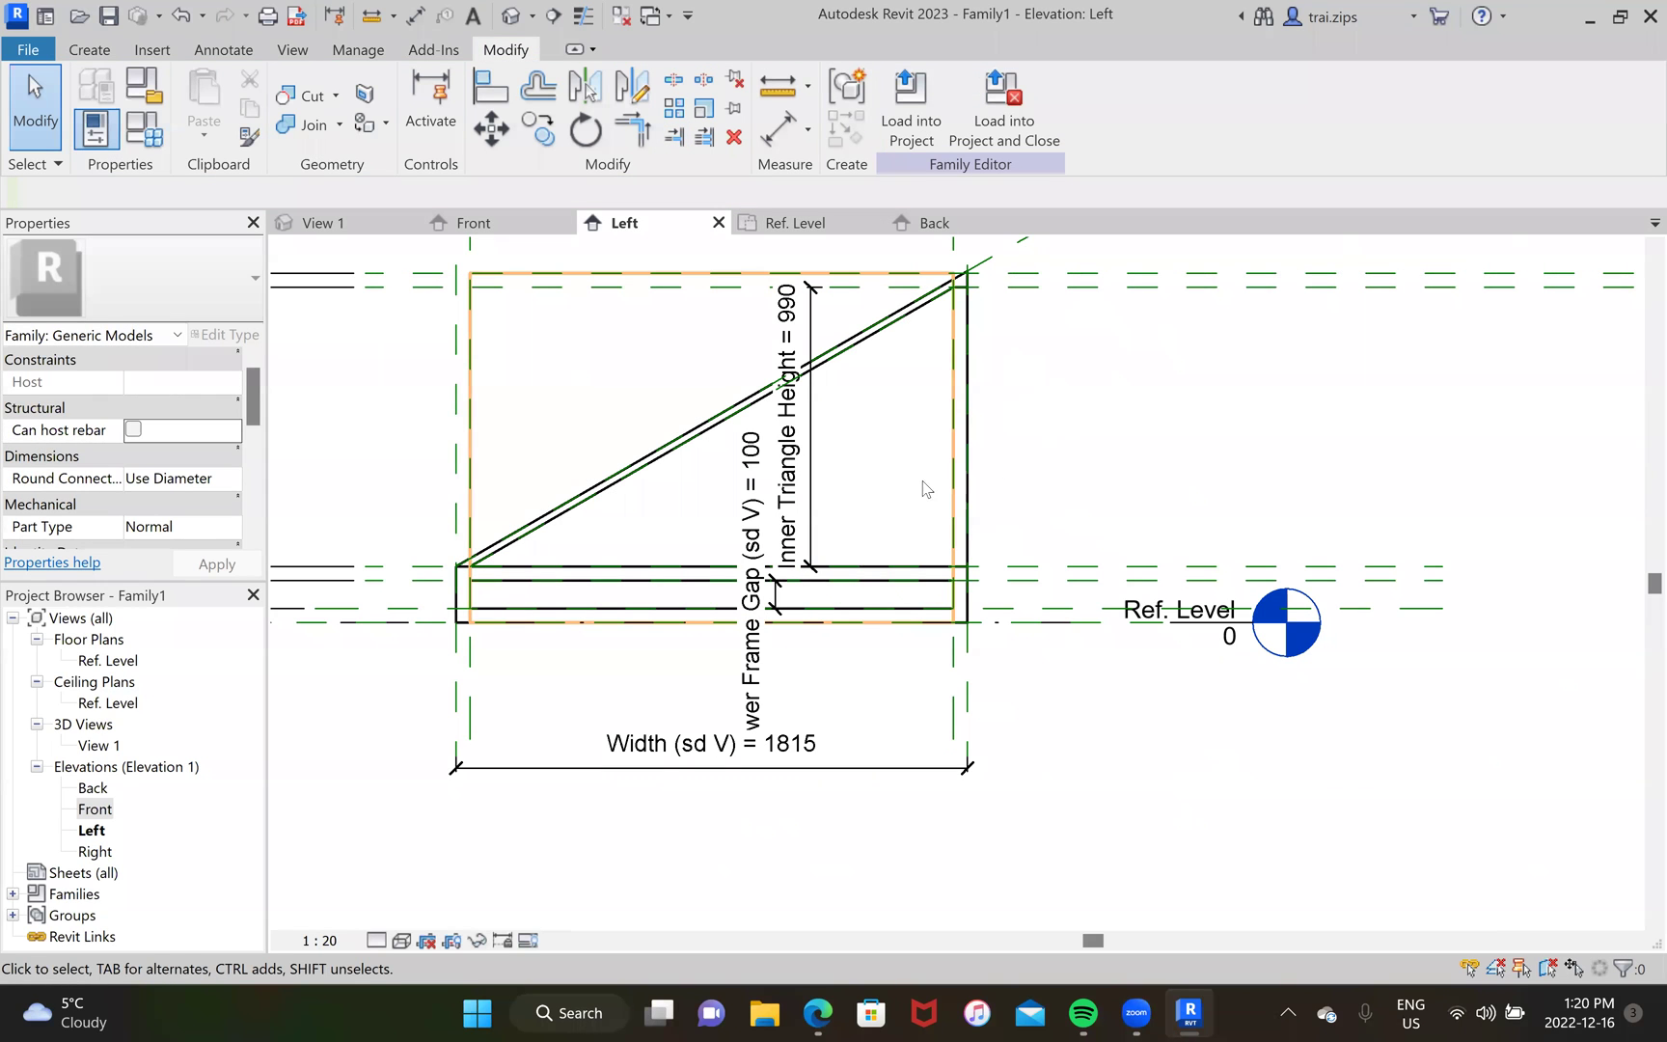
left_click(343, 224)
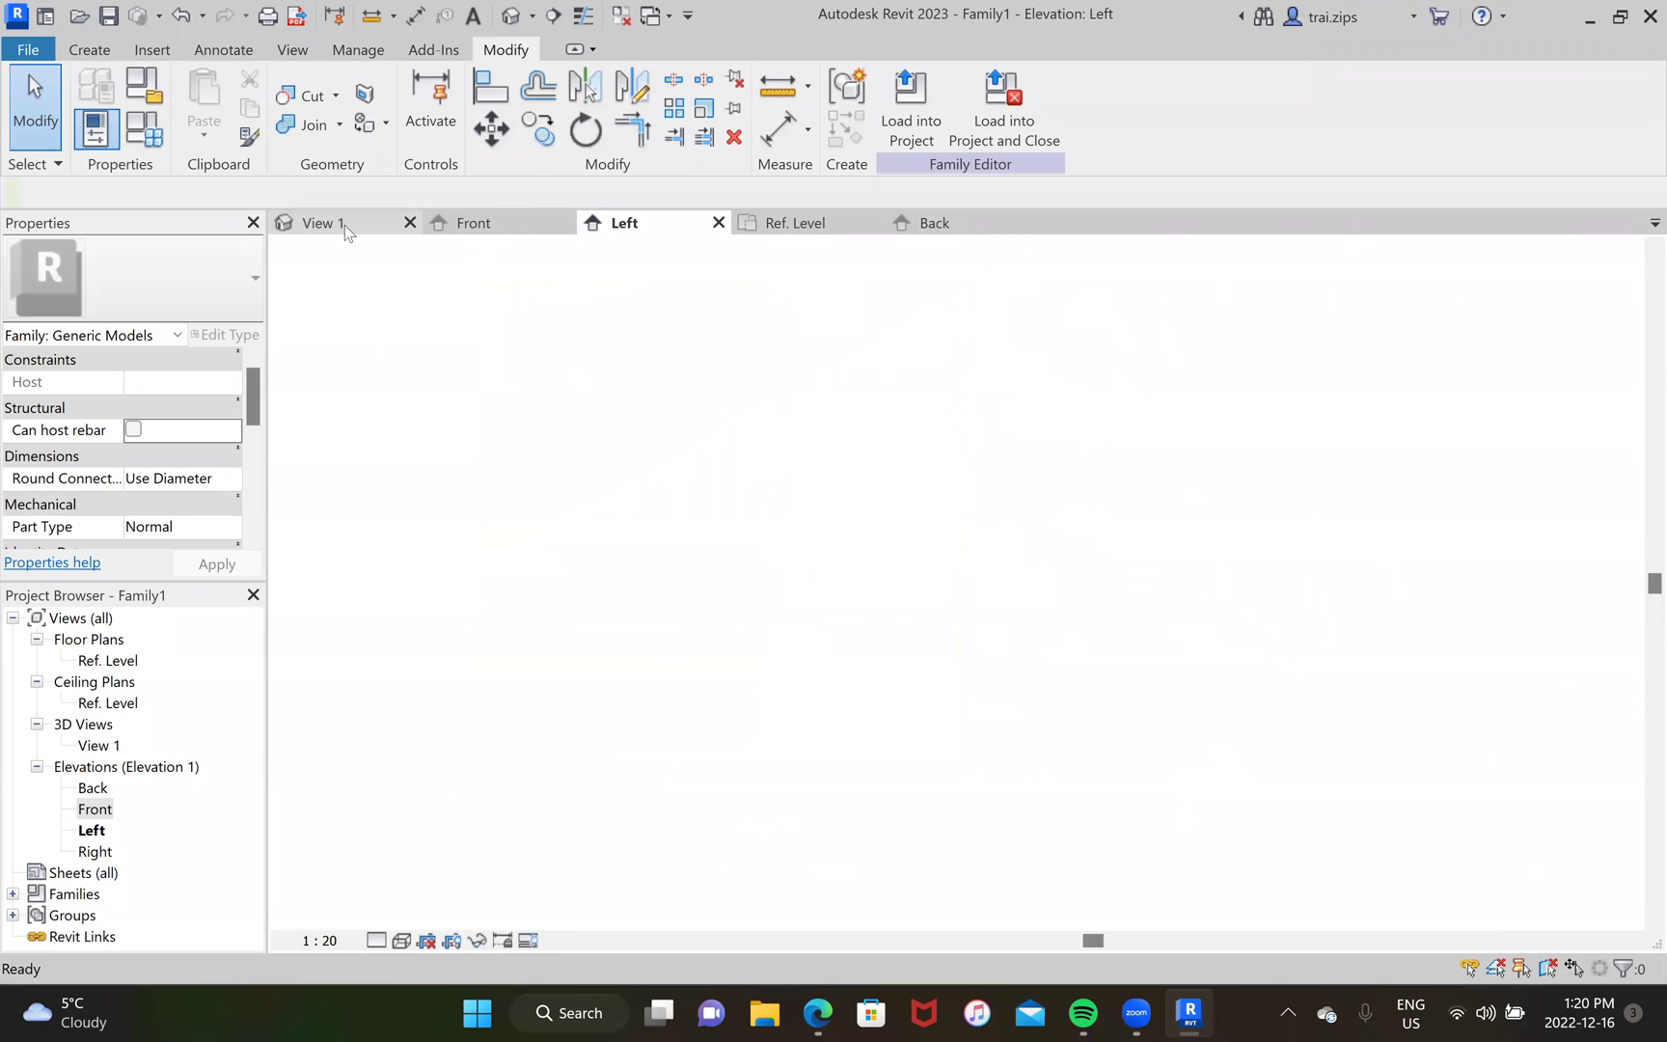
Step: In the Left elevation, lower the void's top to 200 mm to hollow the base
left_click(816, 232)
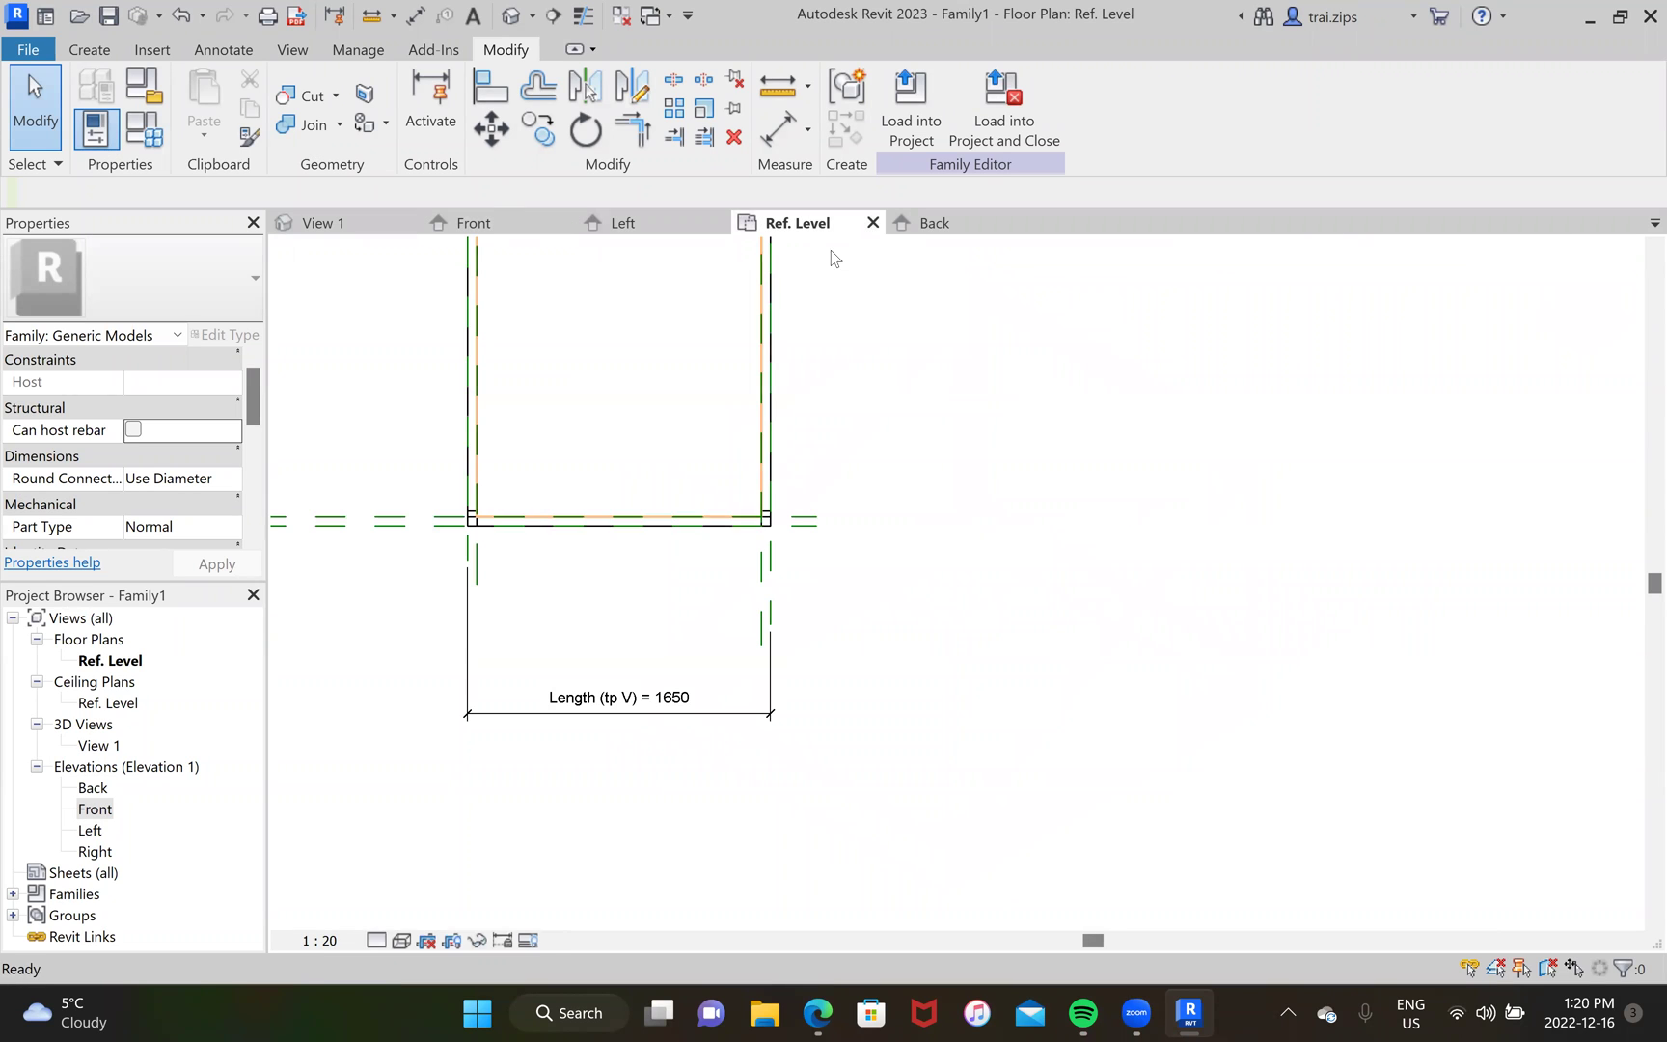
left_click(475, 225)
left_click(672, 232)
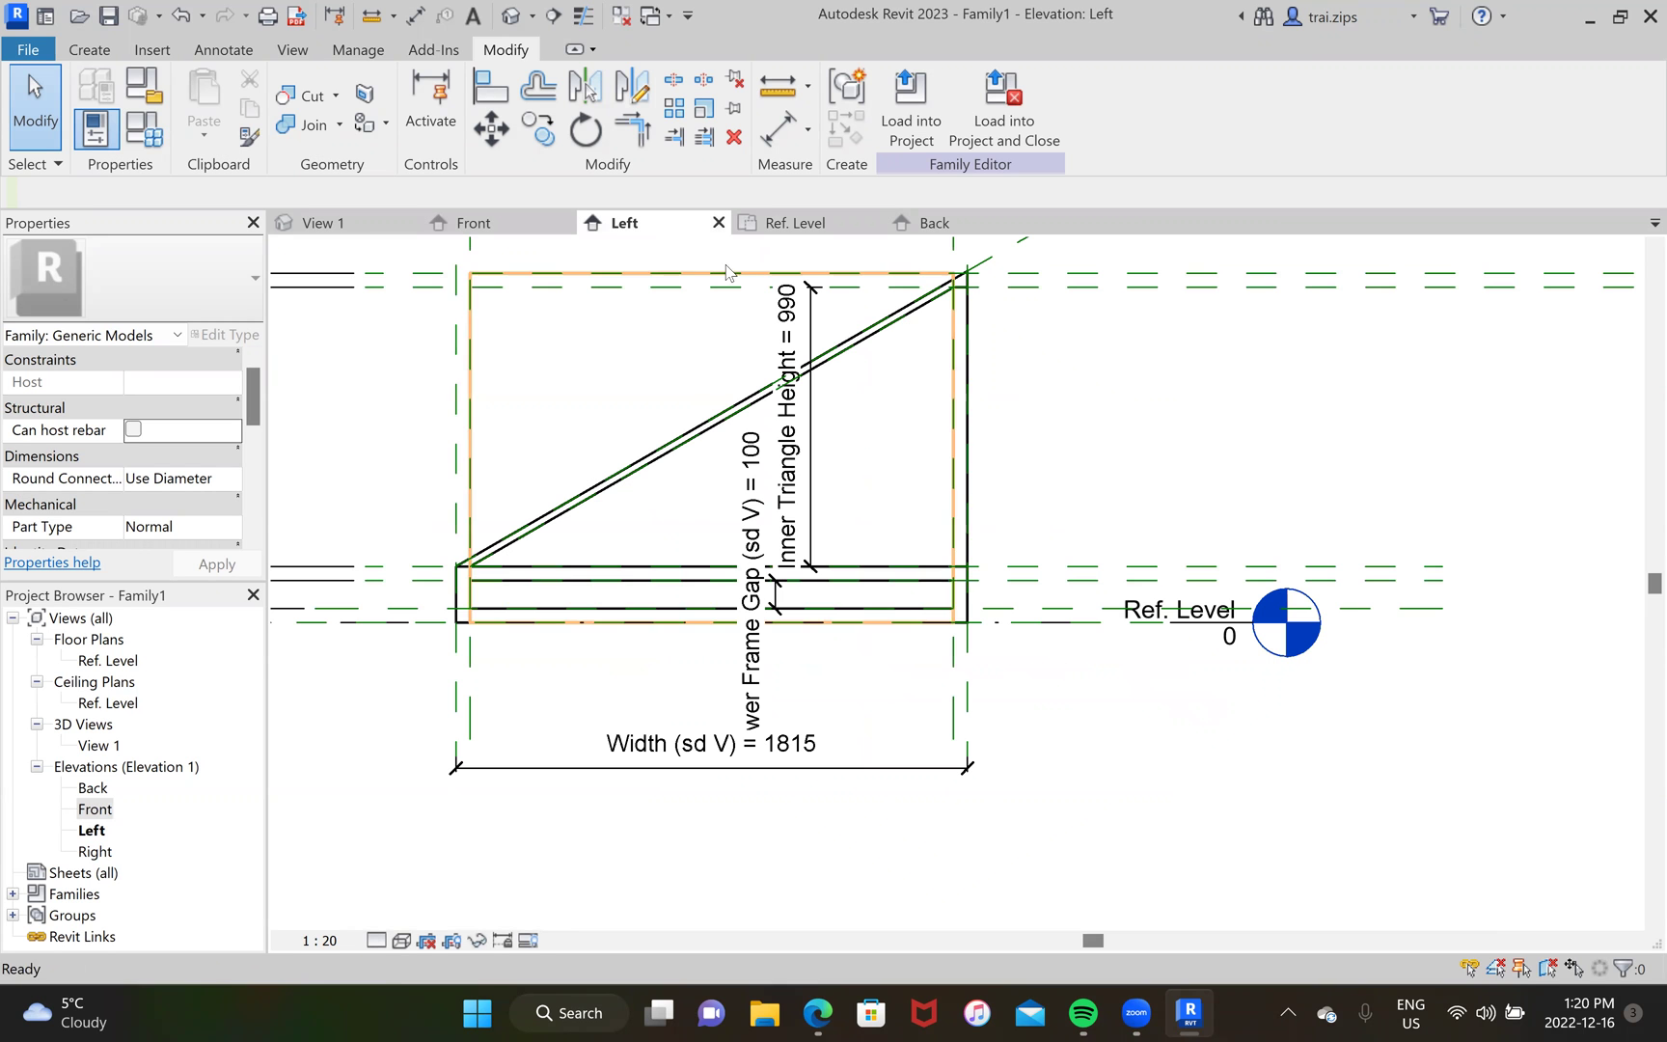
left_click(739, 273)
left_click_drag(714, 266, 713, 567)
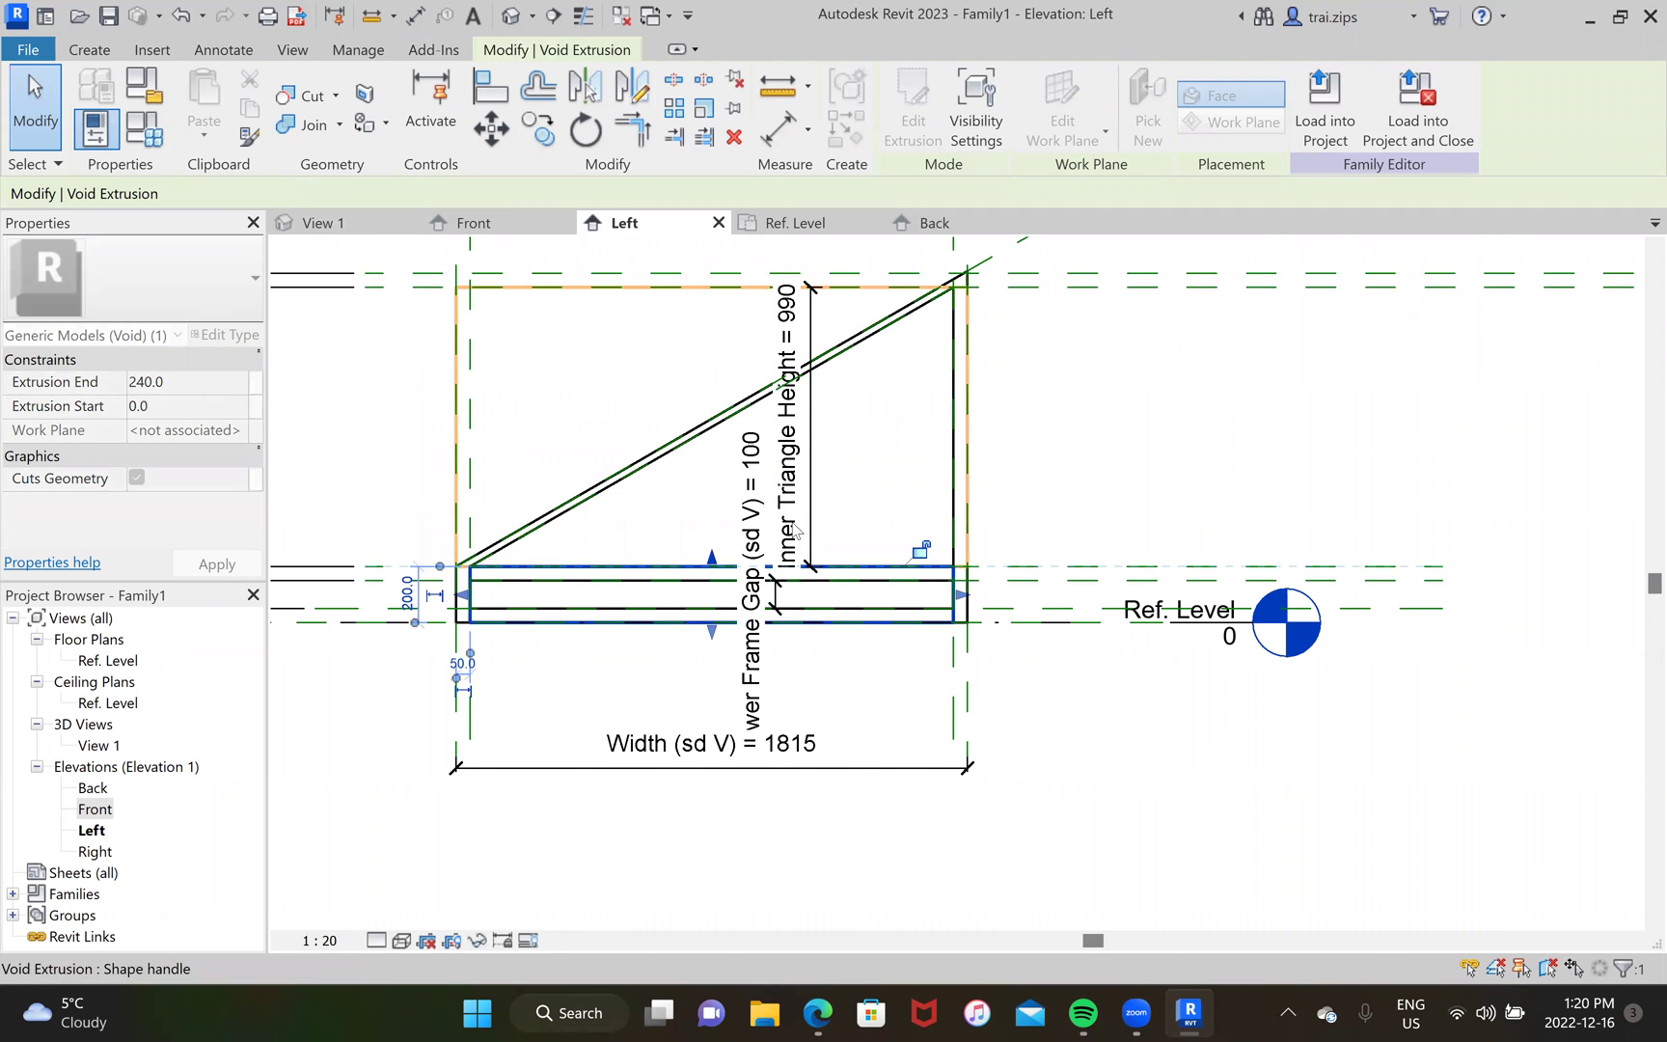
left_click(1073, 417)
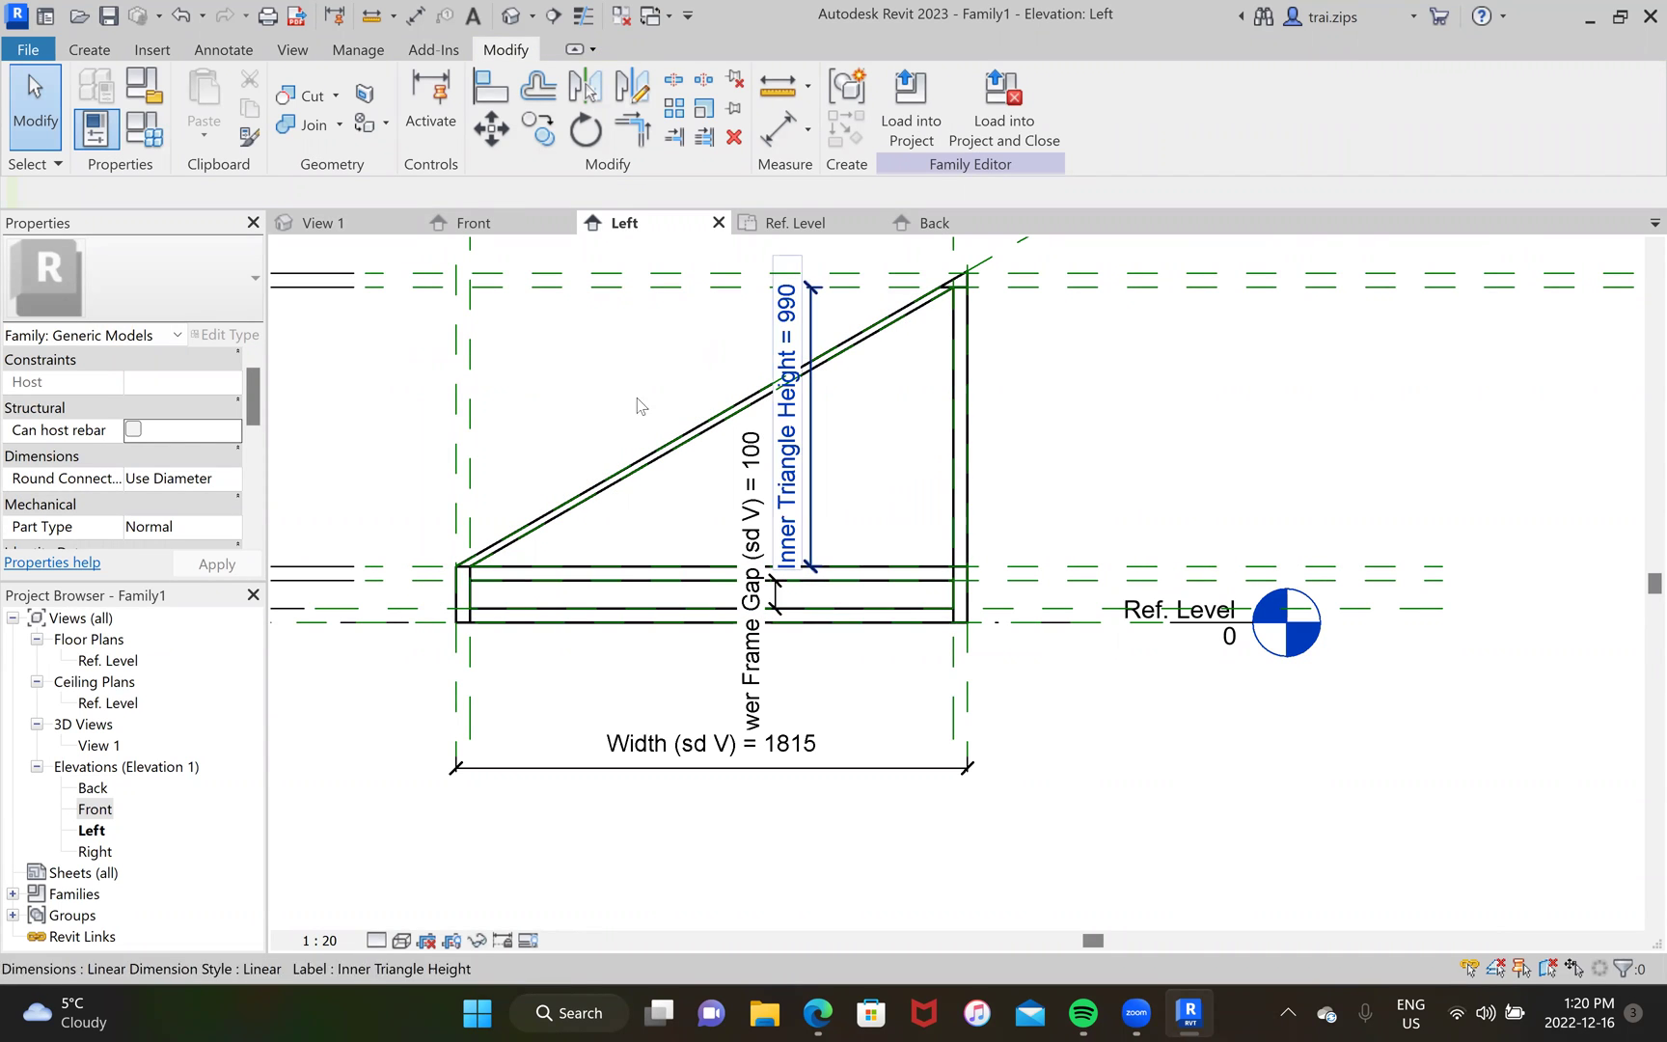
Step: Check the thin-rail cut in 3D View 1, then return to the Front elevation
middle_click_drag(609, 421, 656, 401)
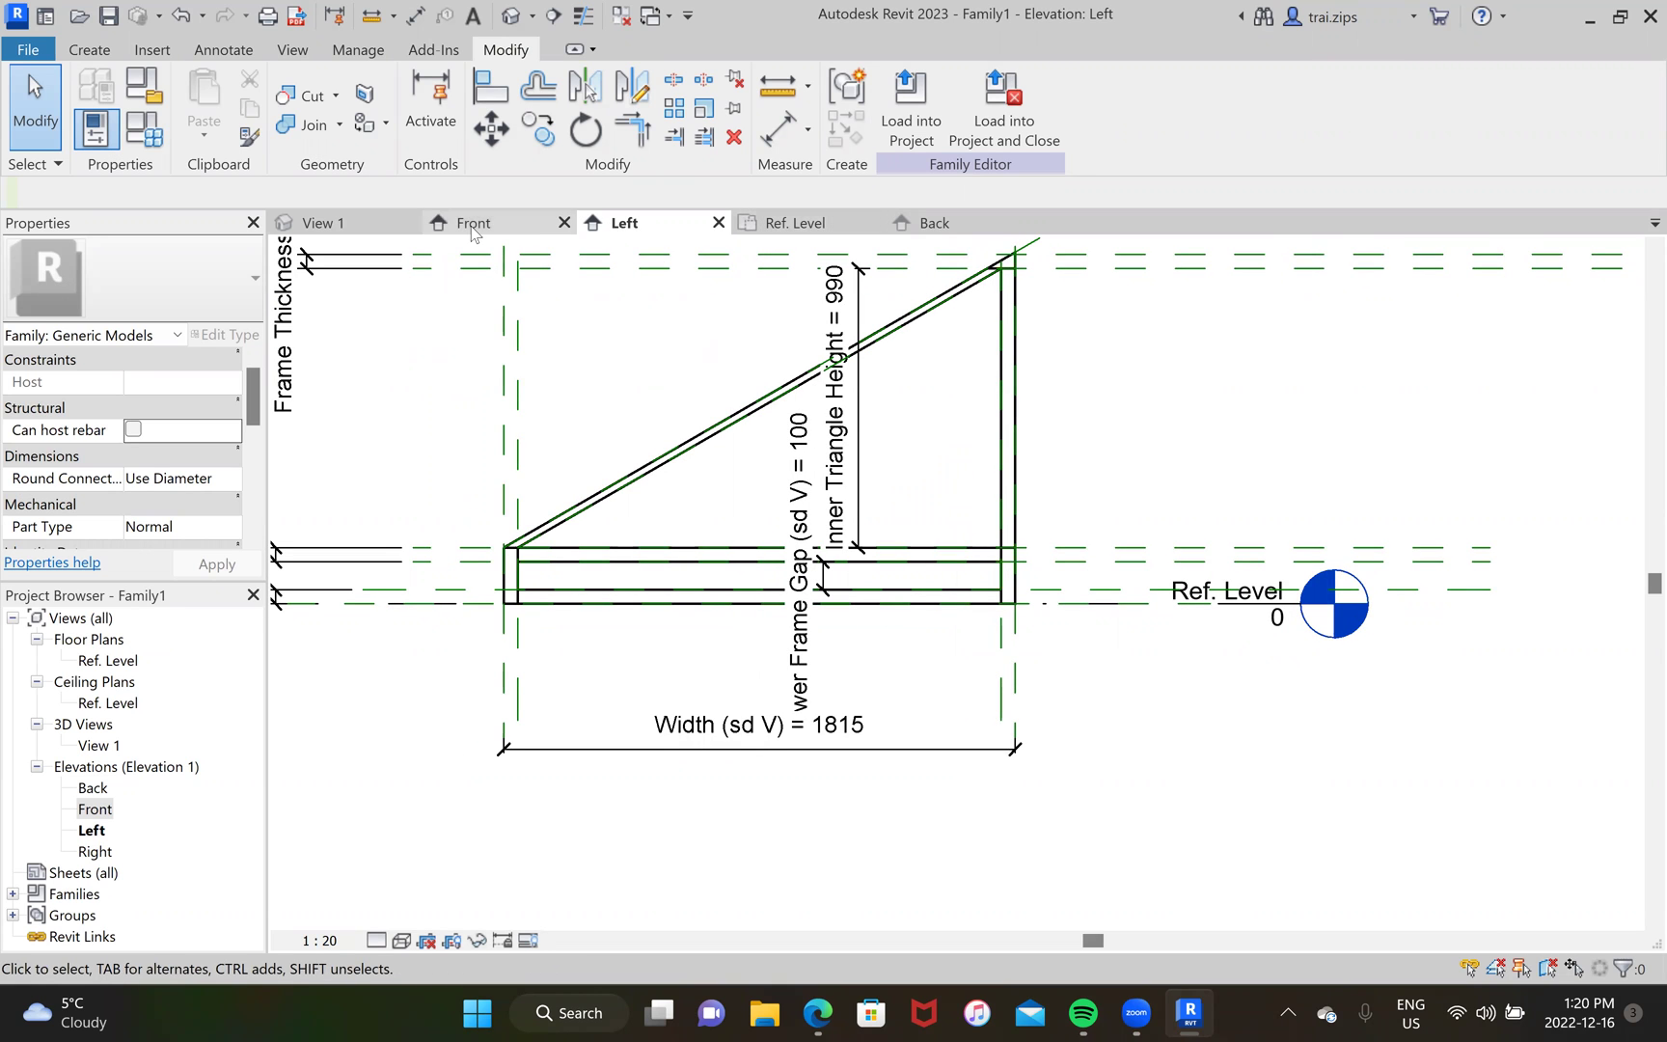
left_click(361, 221)
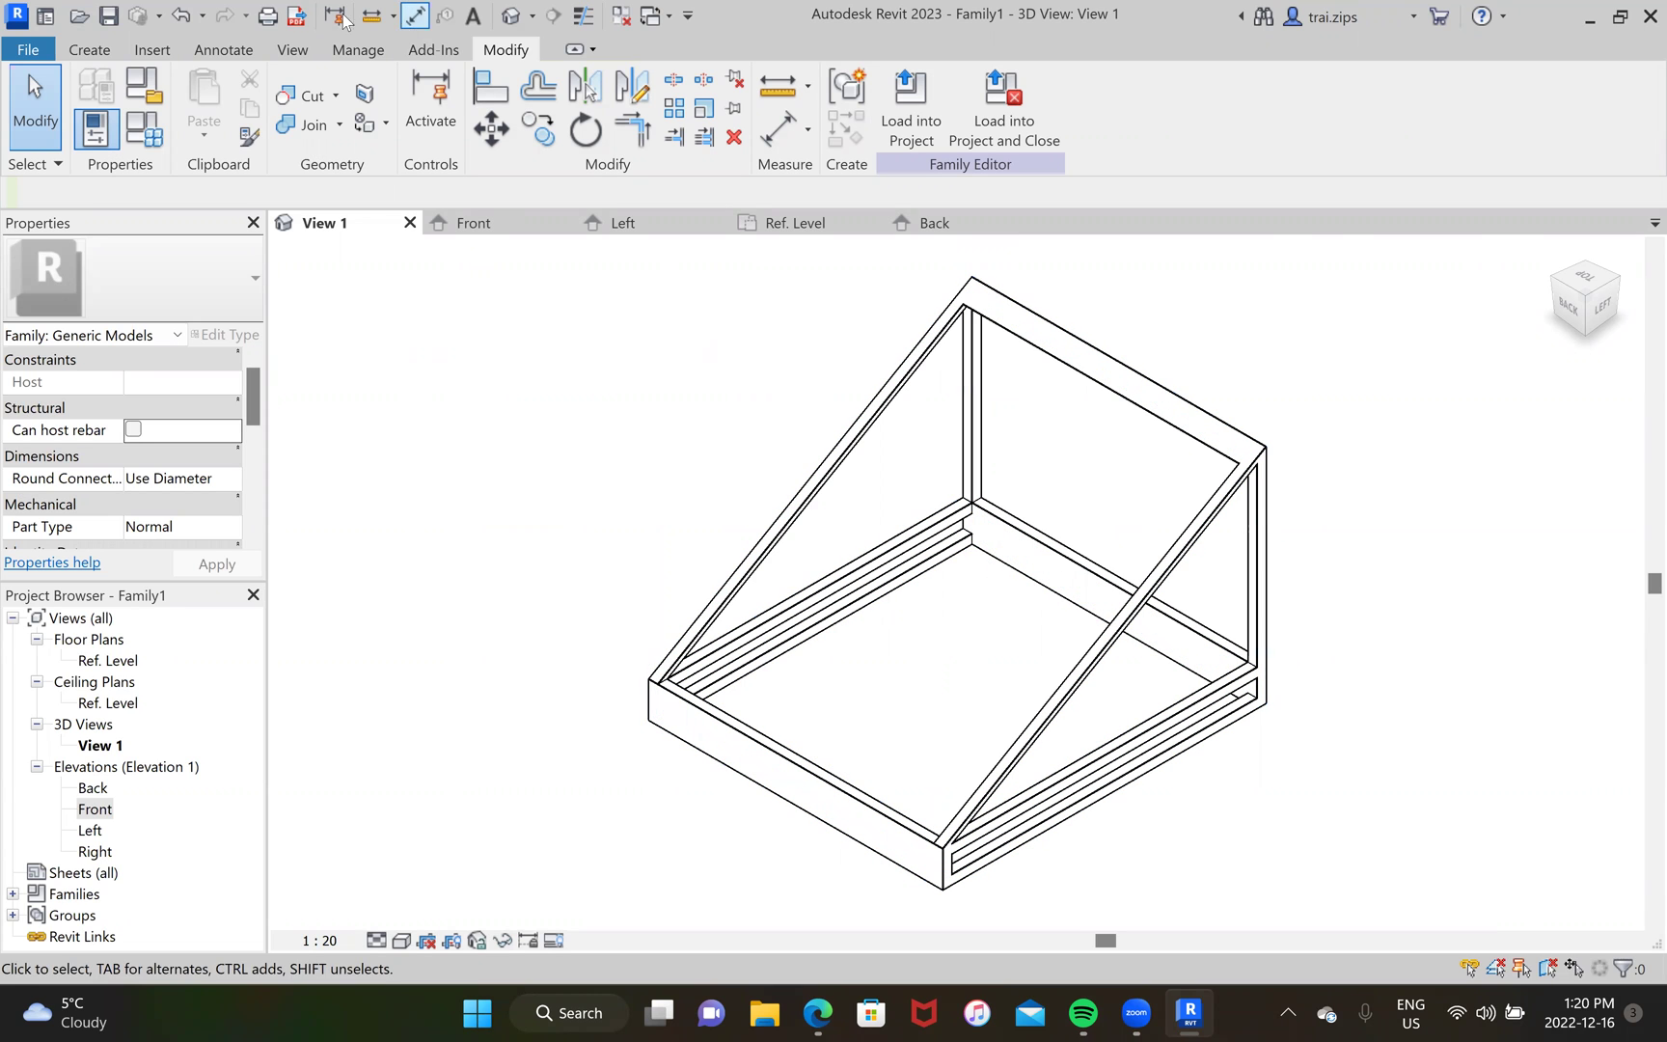
left_click(465, 222)
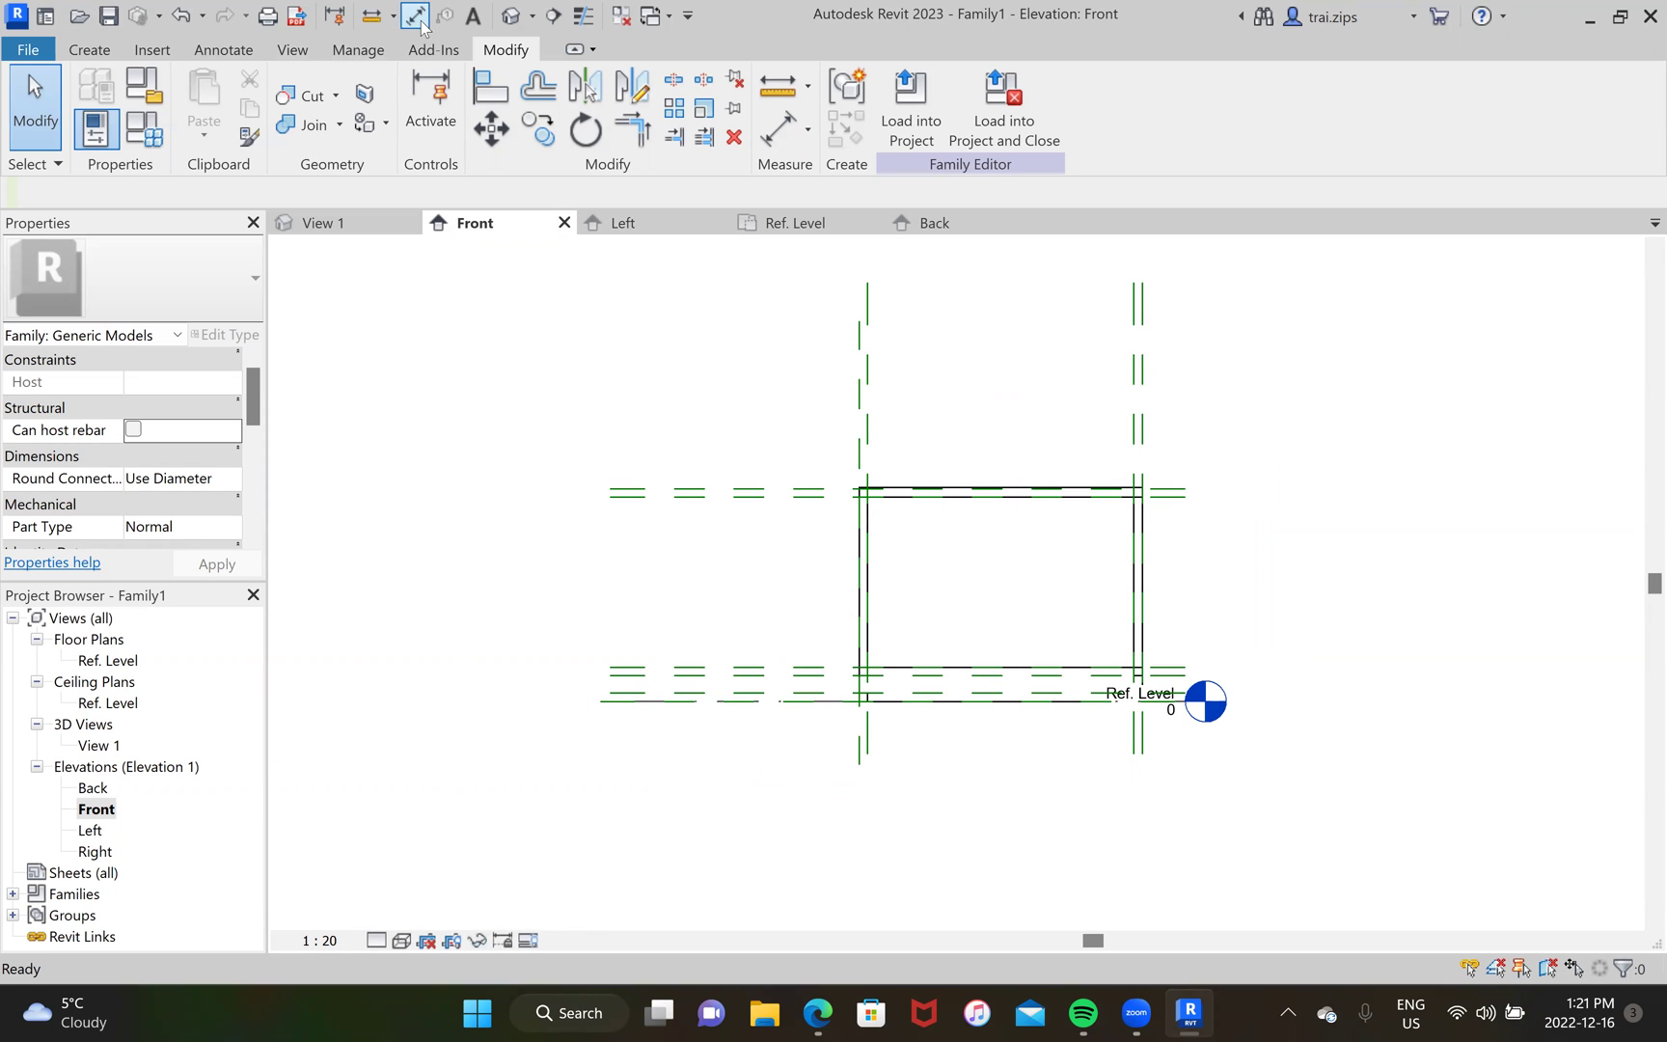
left_click(90, 50)
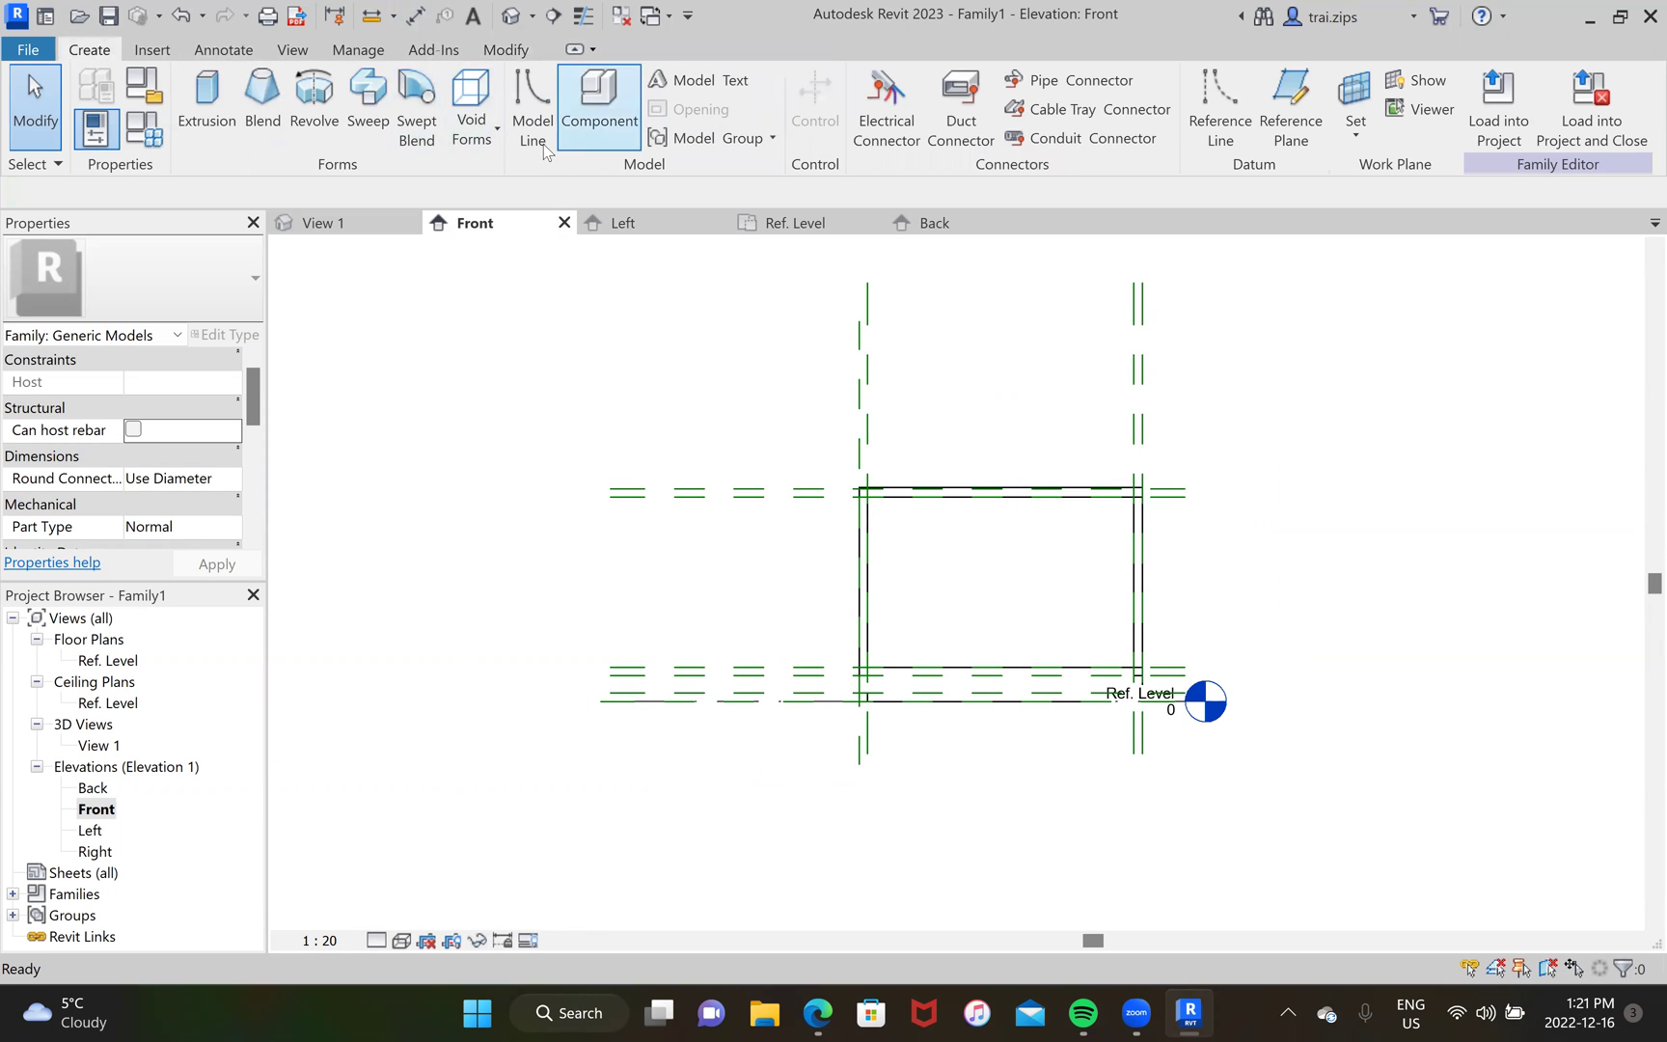
Step: Sketch a new 1550 × 100 void extrusion rectangle in the Front elevation and finish it
left_click(471, 106)
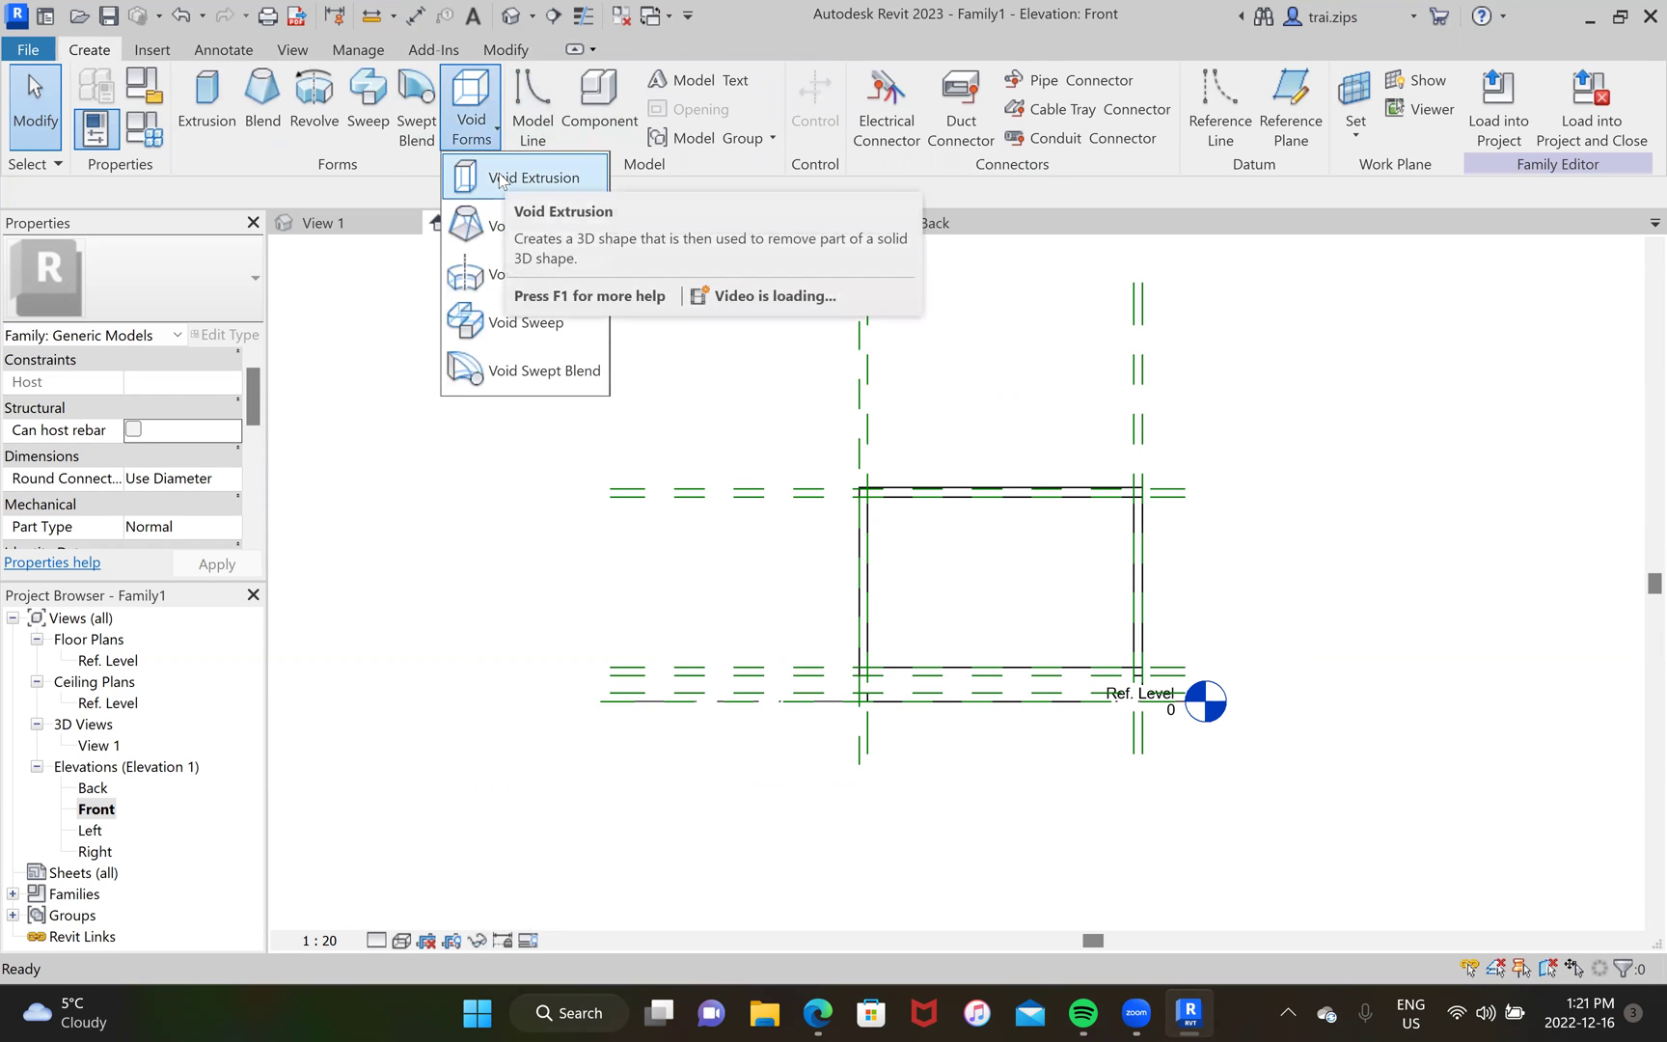
left_click(501, 180)
left_click(974, 81)
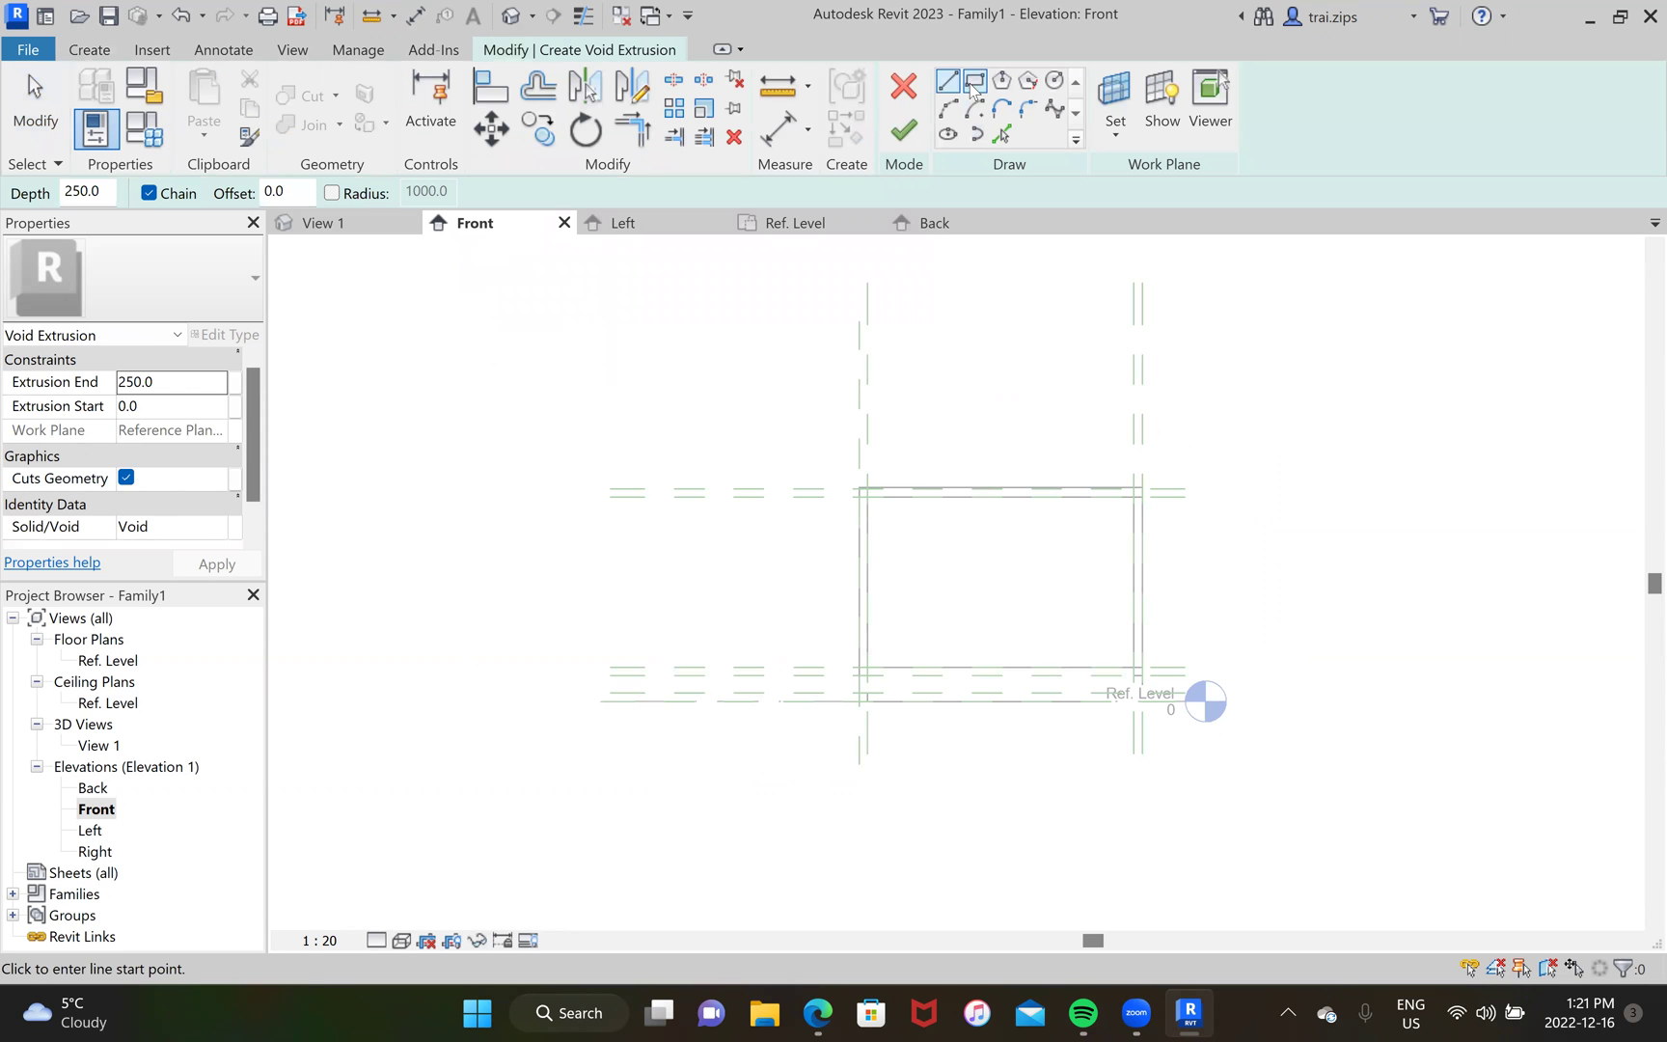
scroll(889, 695, "up", 5)
left_click(789, 625)
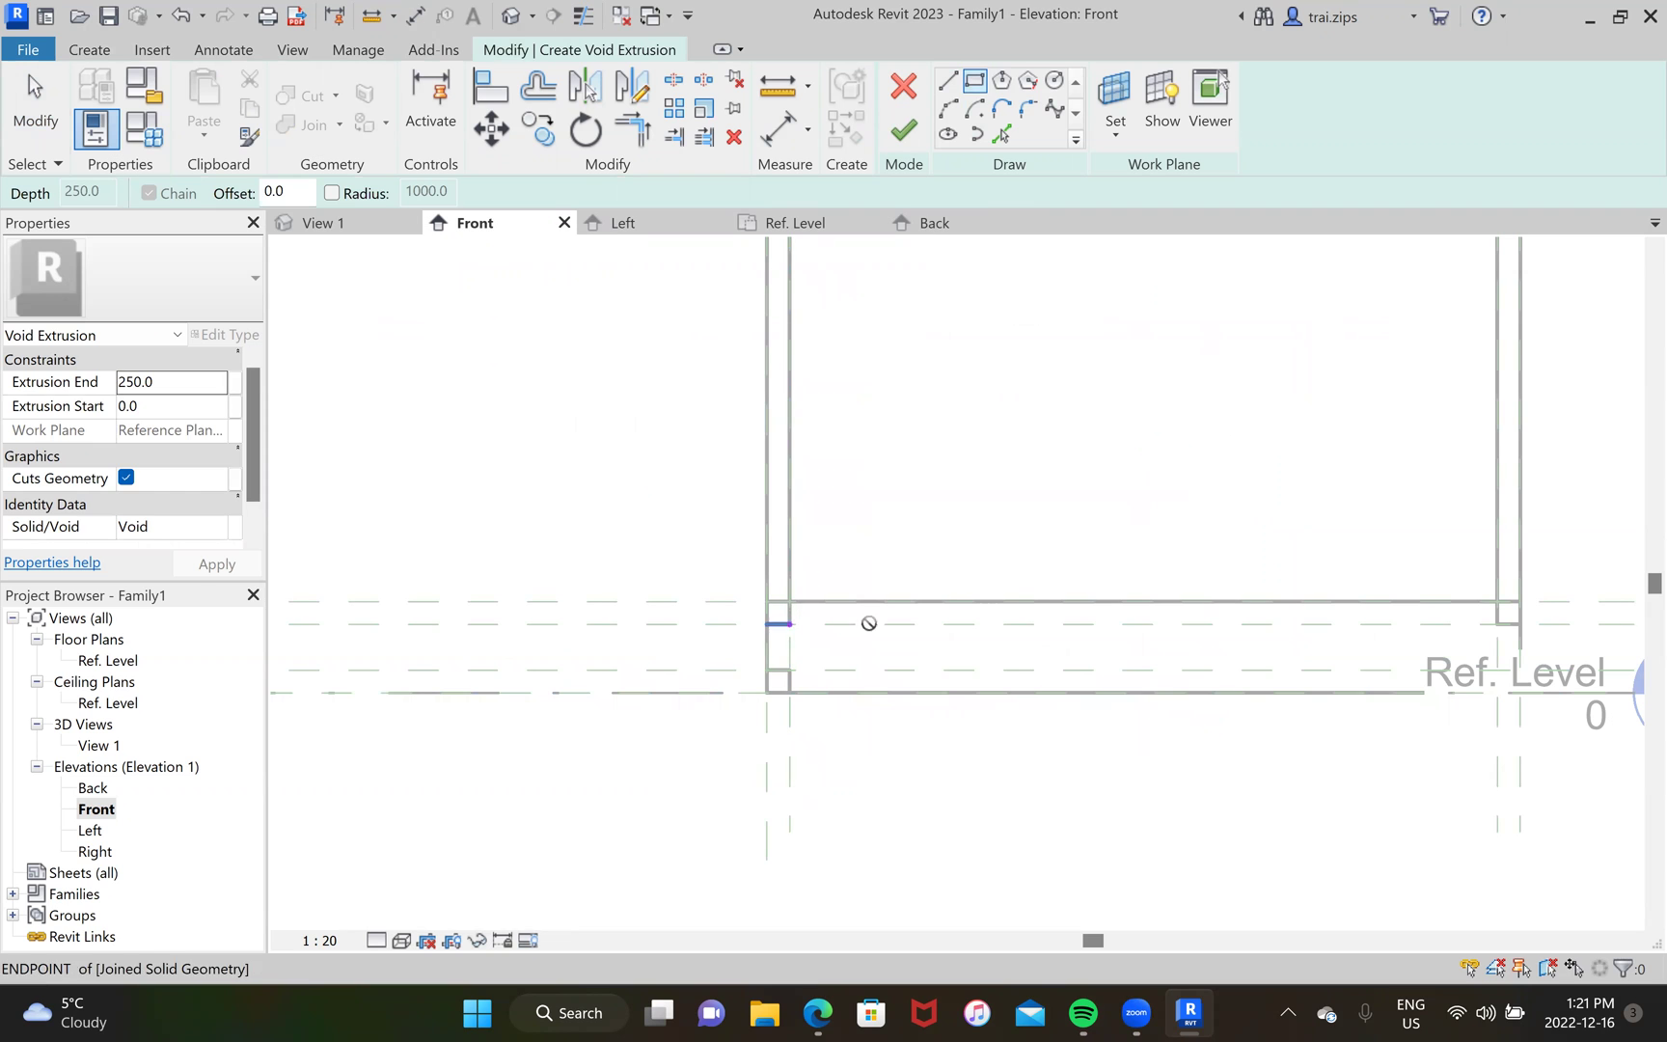
left_click(1498, 669)
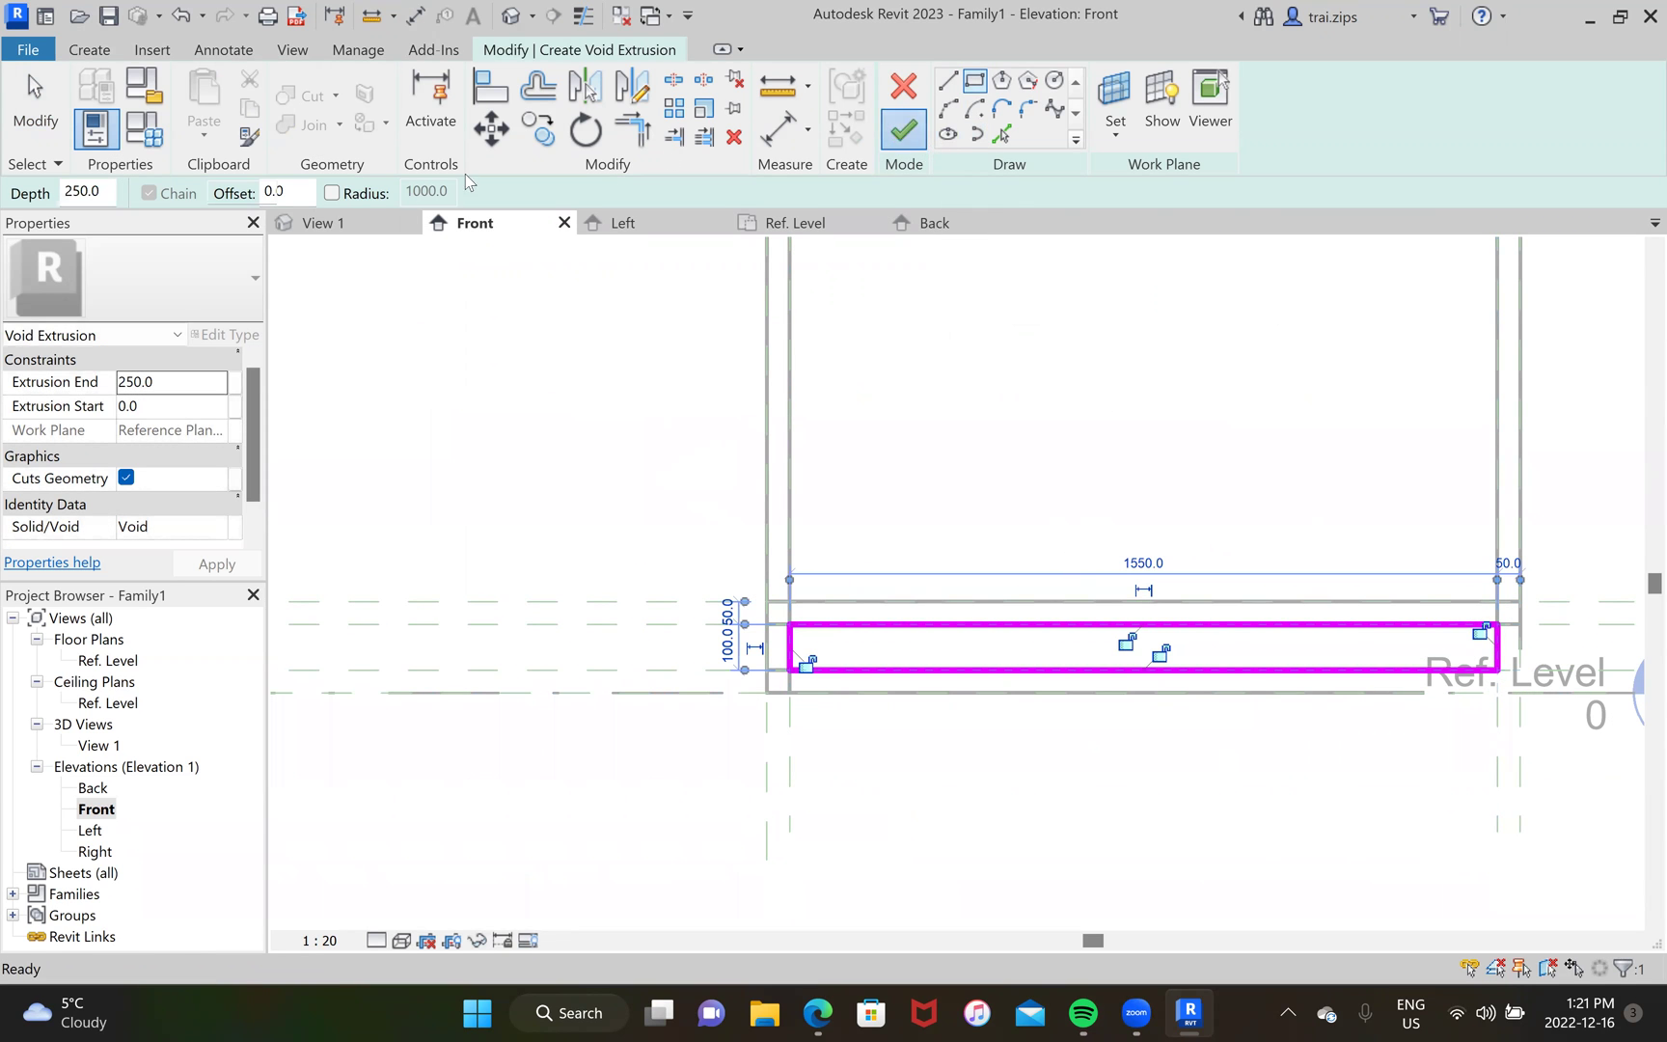
left_click(622, 223)
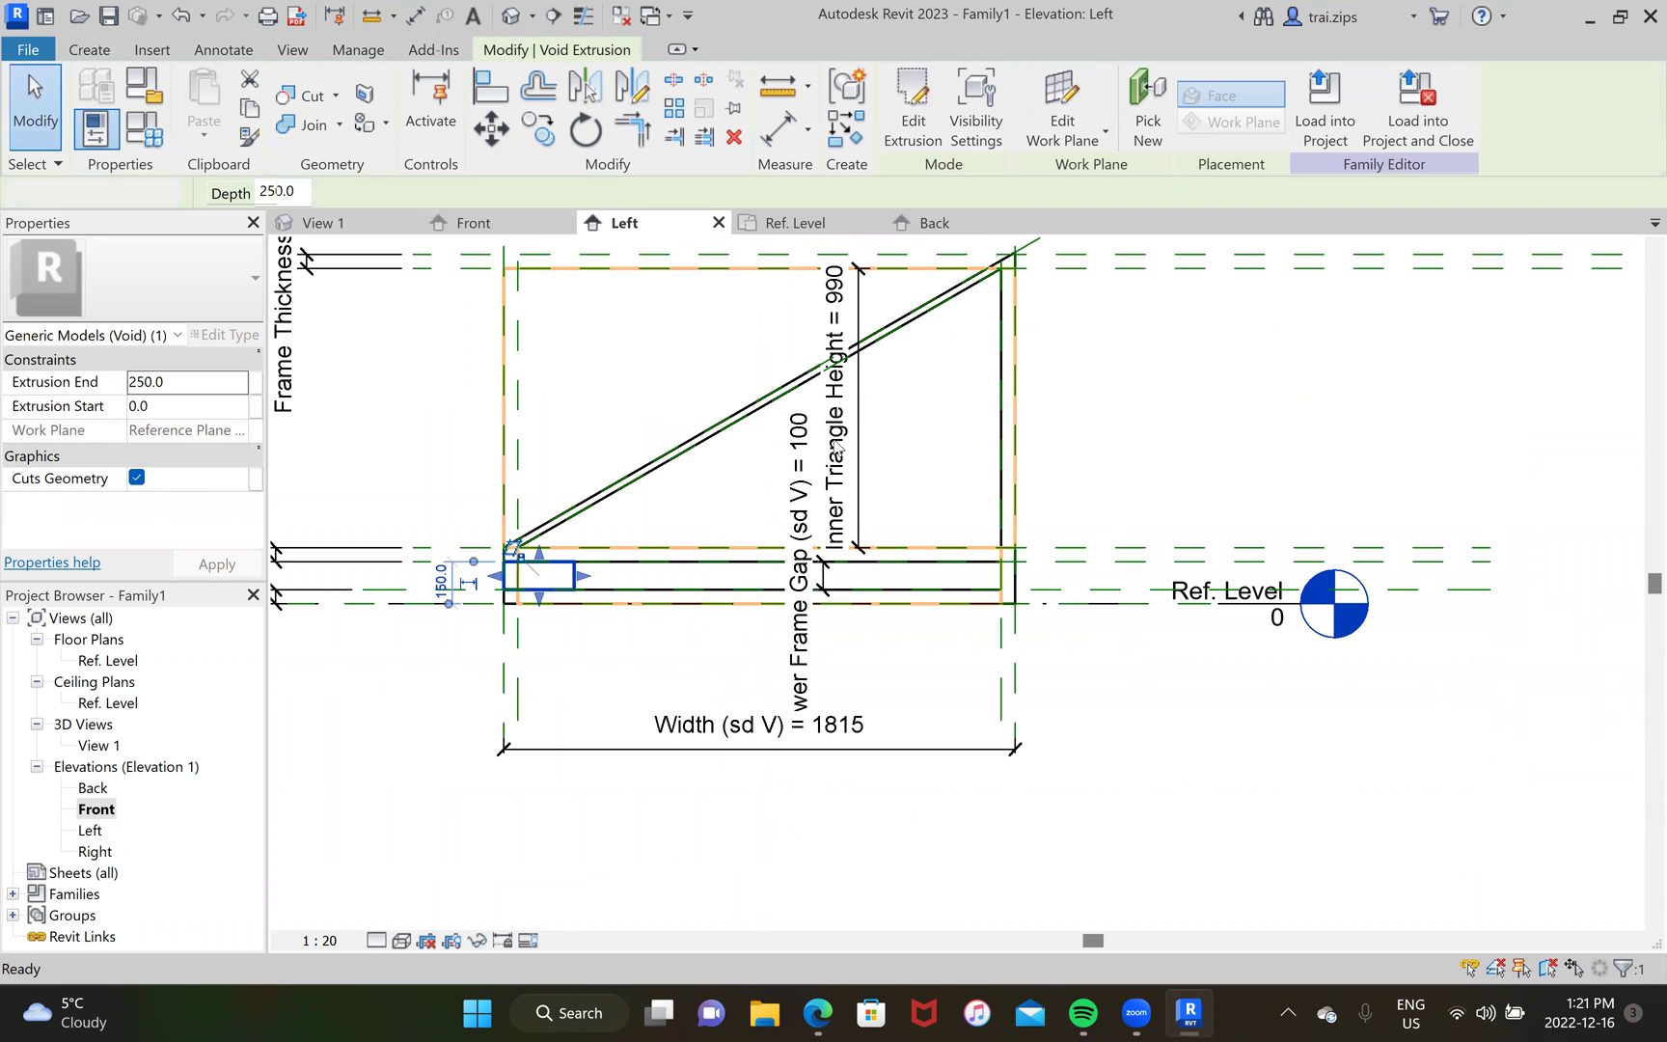
Step: Stretch the new void 1879.9 deep across the full base width and view it in 3D
left_click_drag(582, 577, 1015, 578)
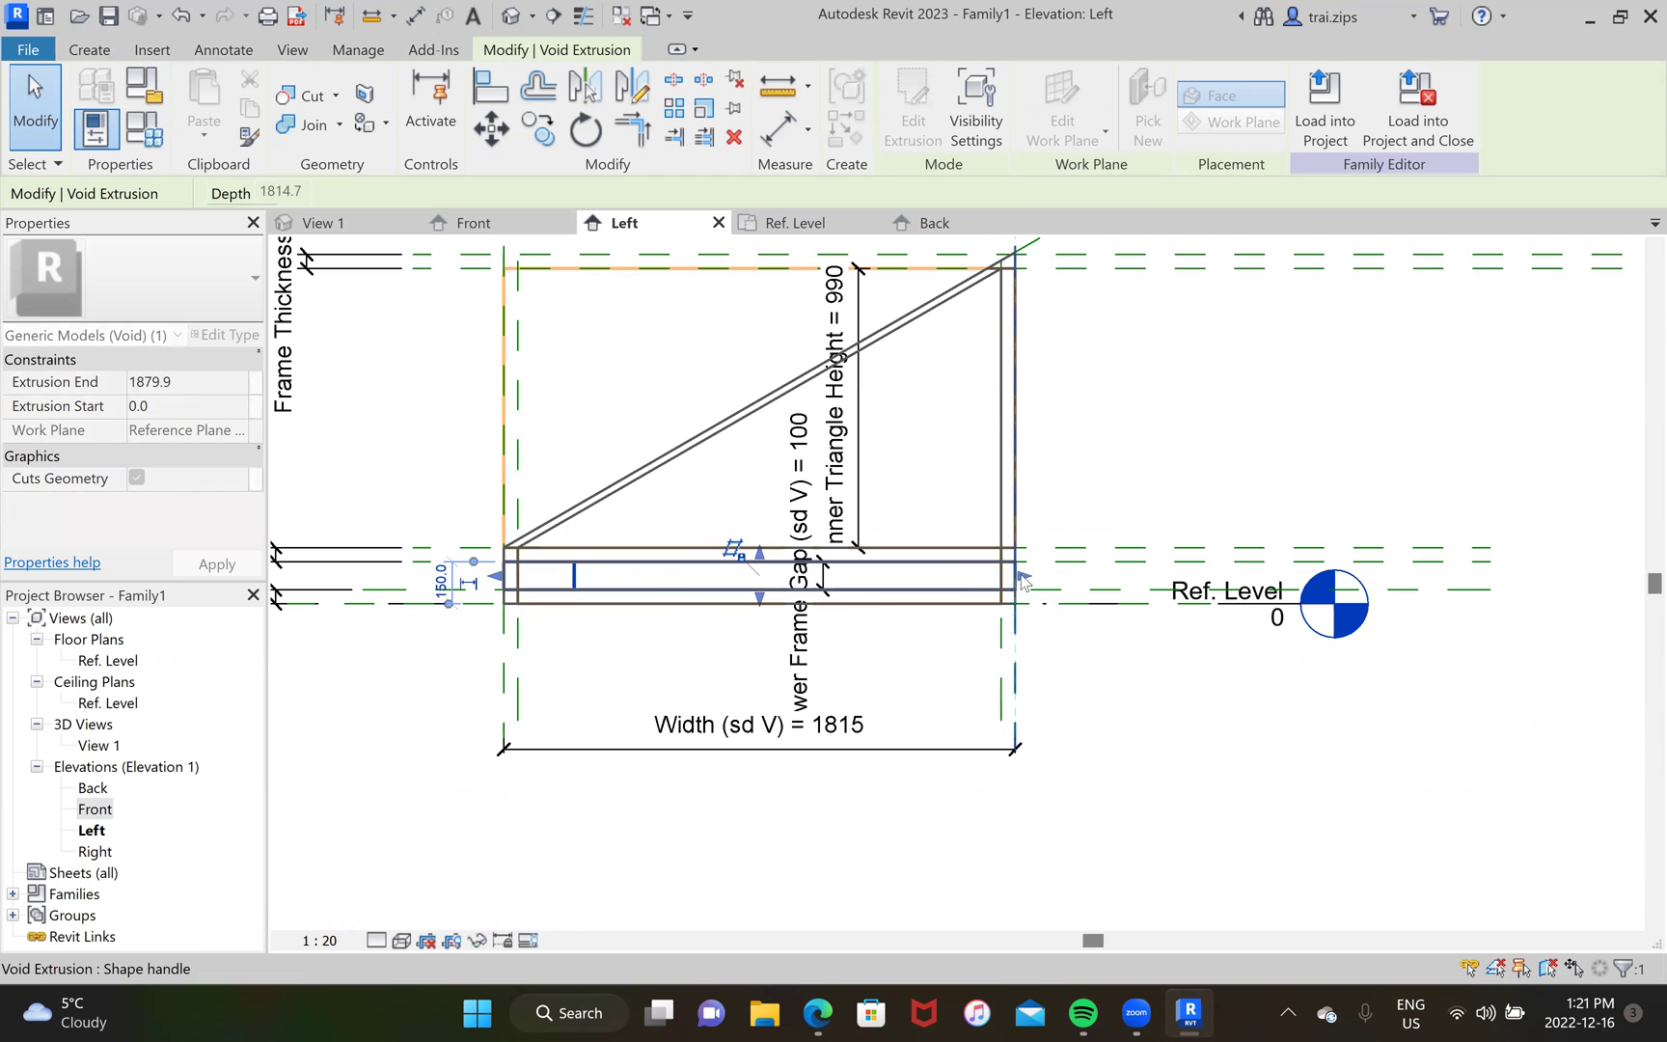
left_click(1042, 436)
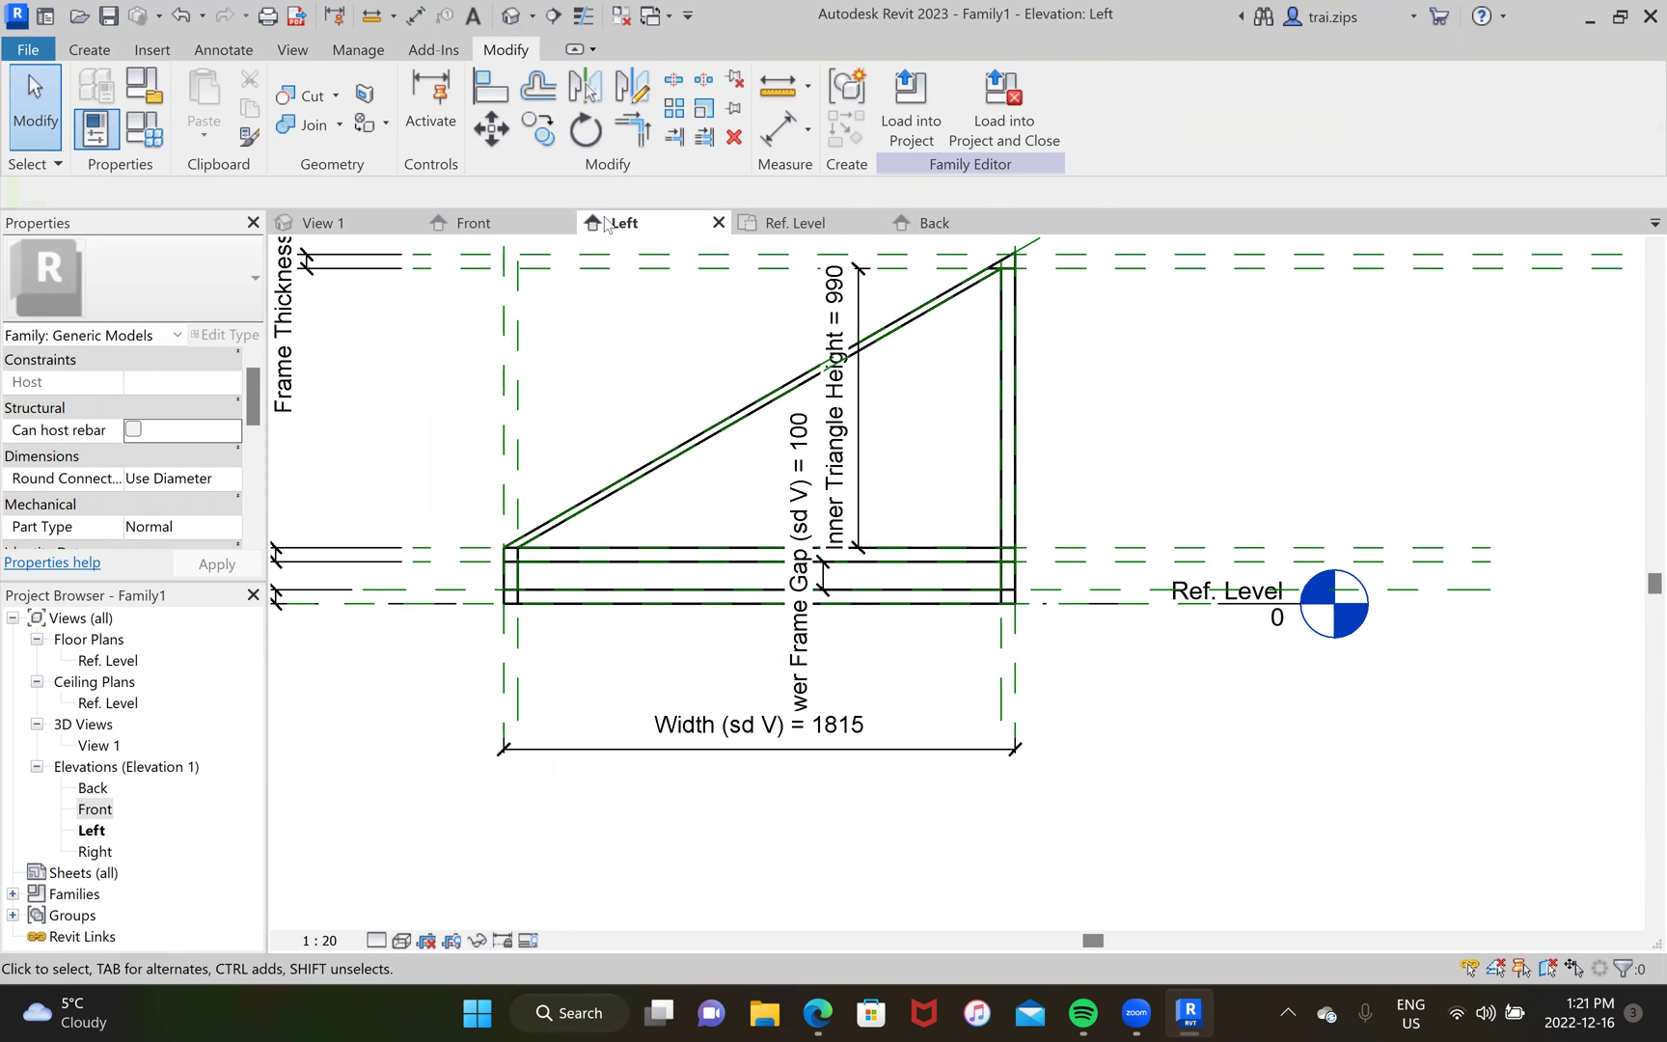
left_click(333, 224)
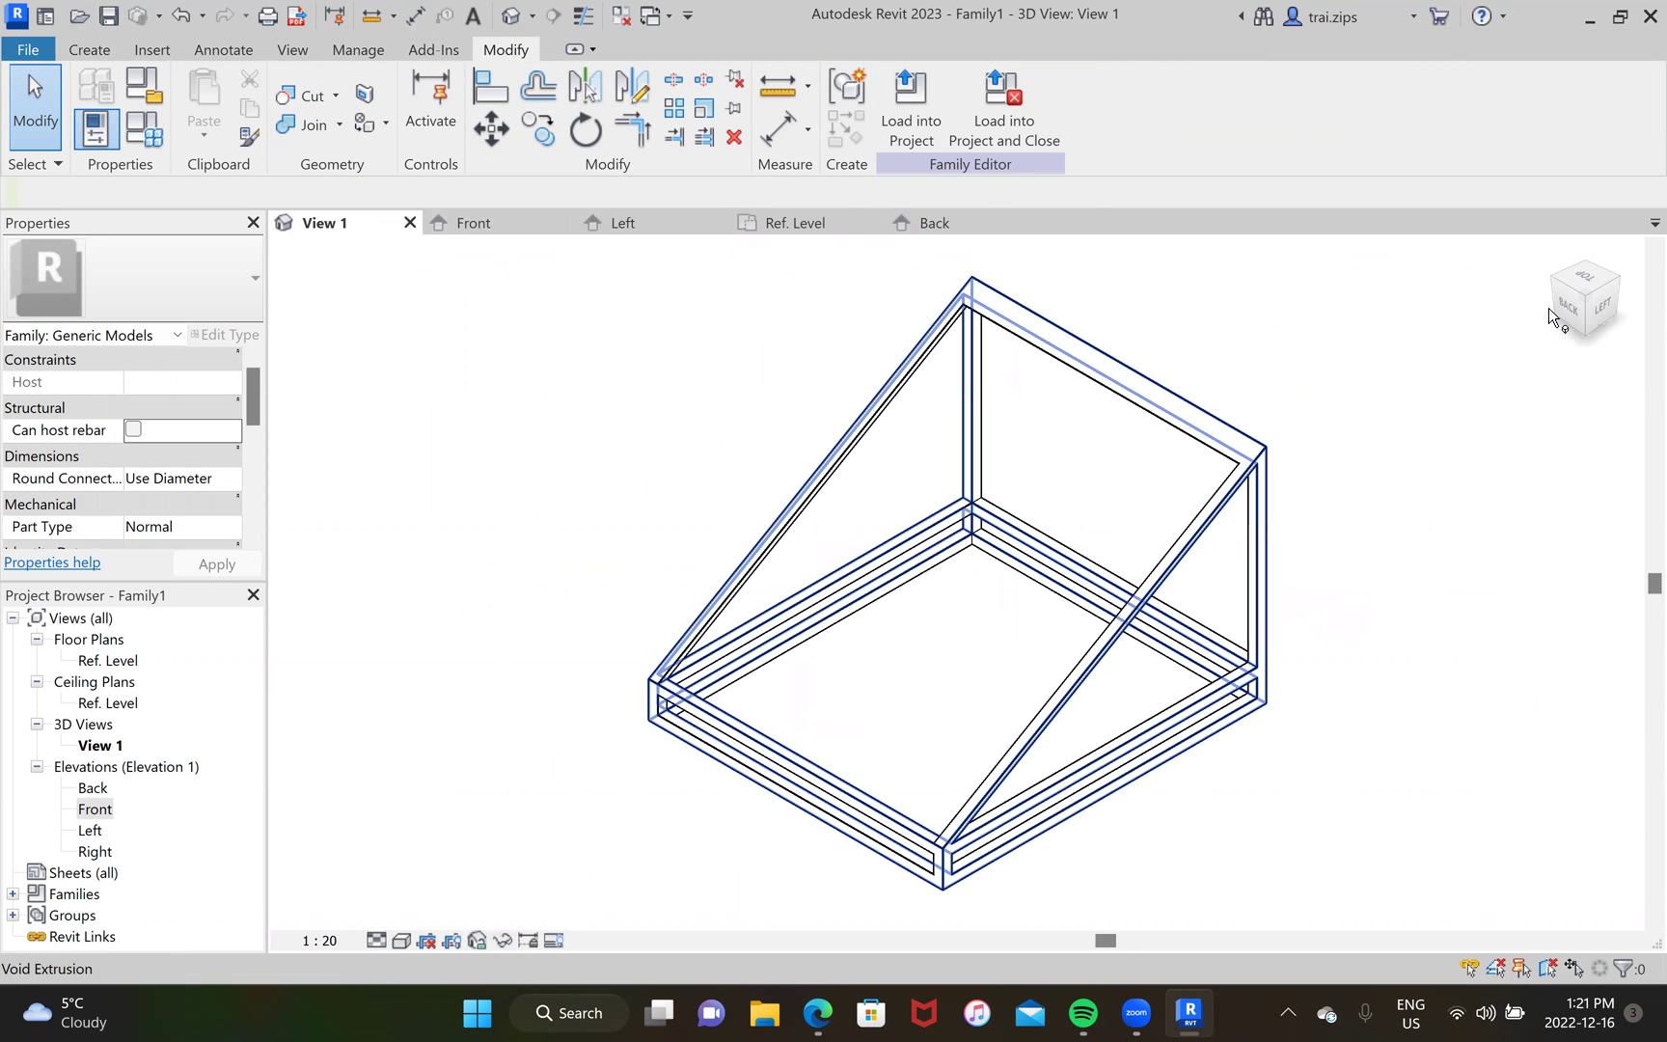
Step: Orbit the hollowed frame through several ViewCube corners, ending on the Top view from the back
left_click_drag(1548, 308, 1591, 309)
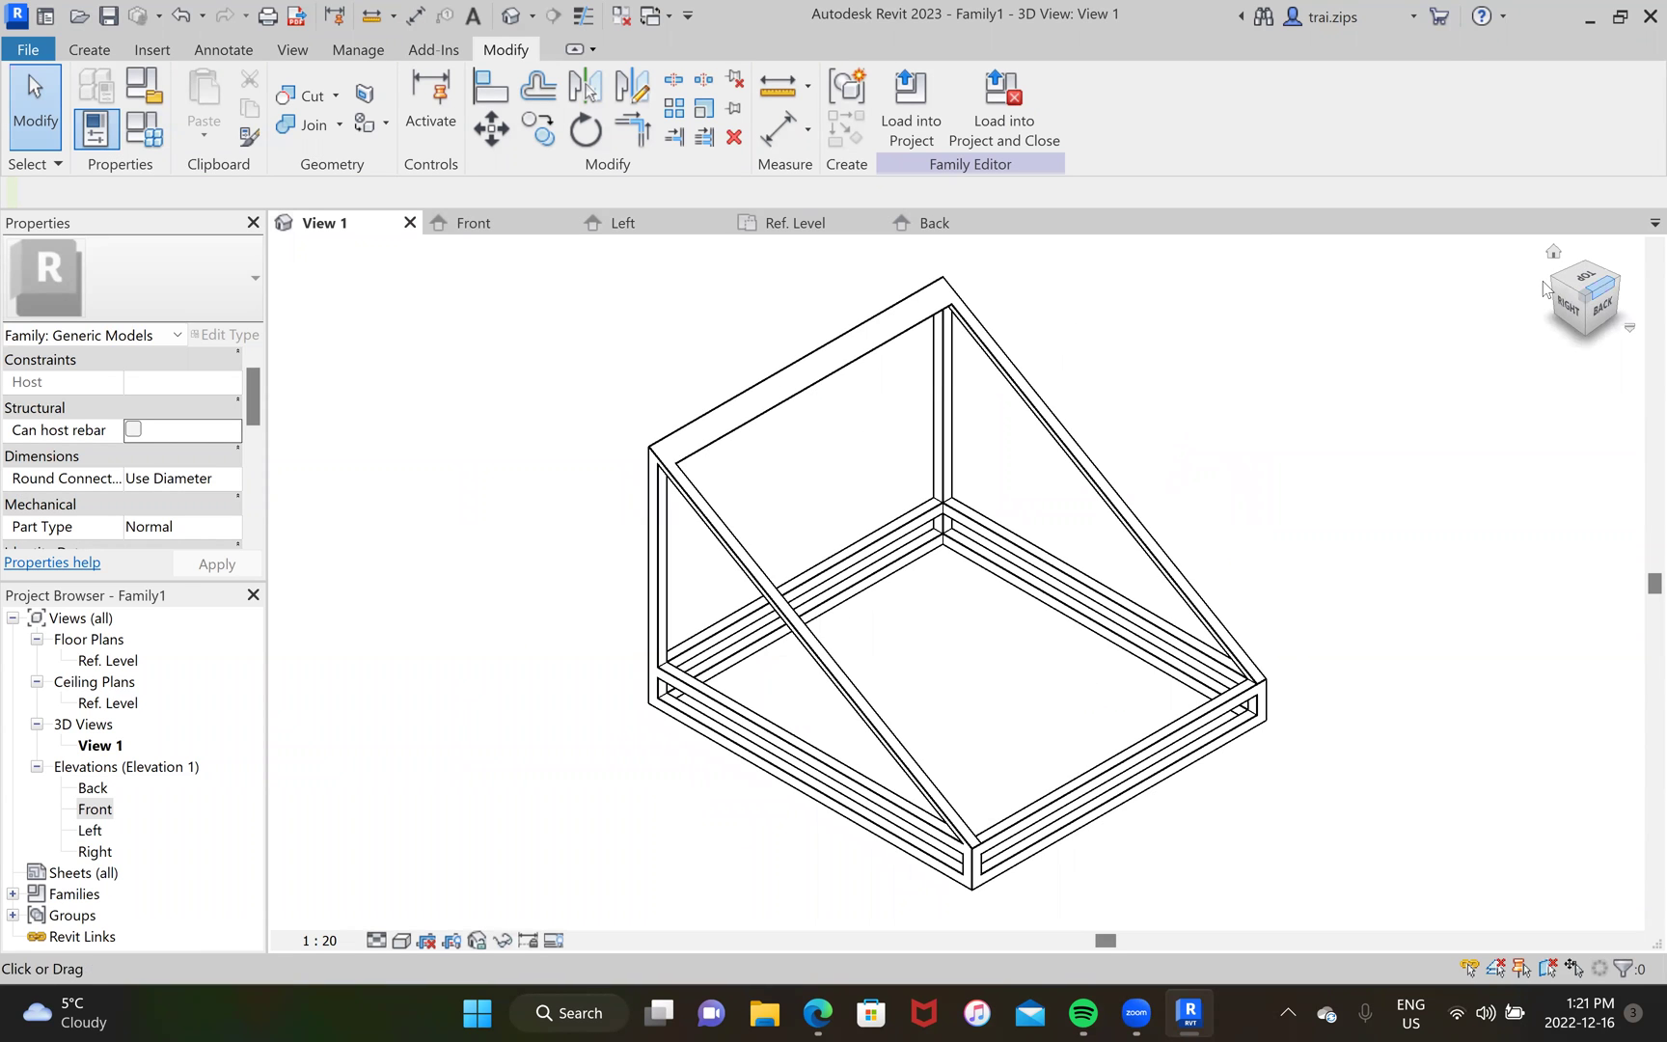
left_click(1555, 269)
left_click(1555, 281)
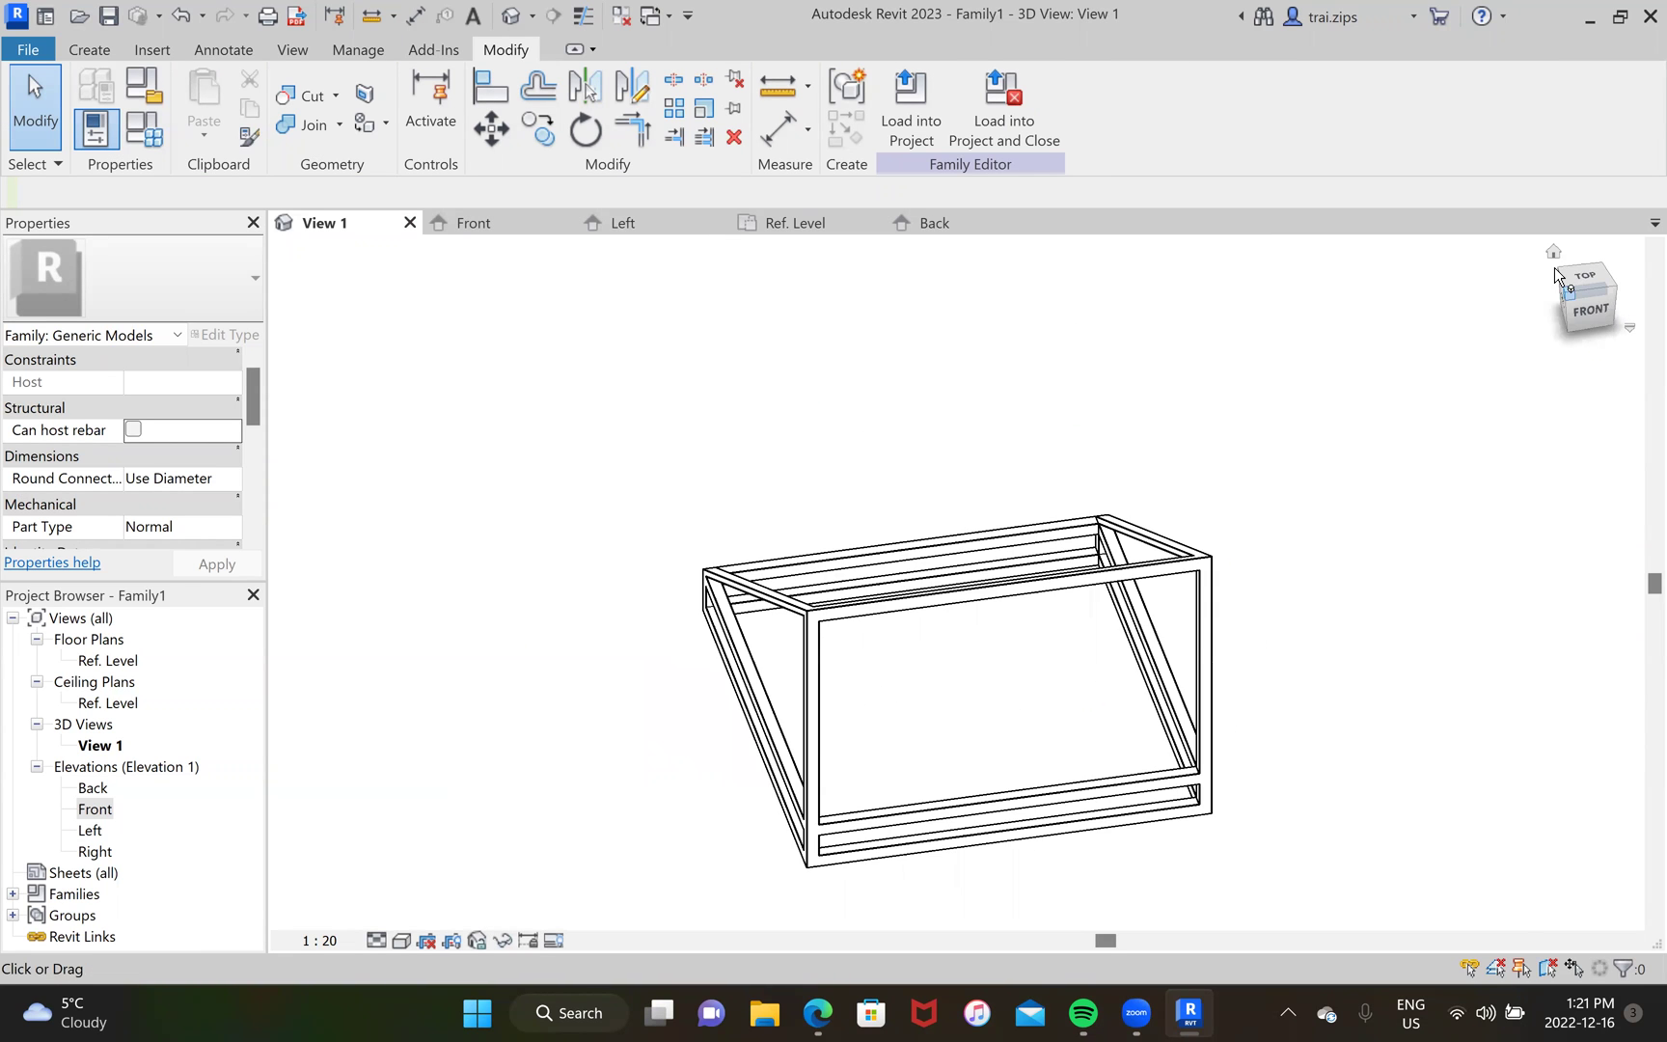
left_click(1549, 279)
left_click(1582, 283)
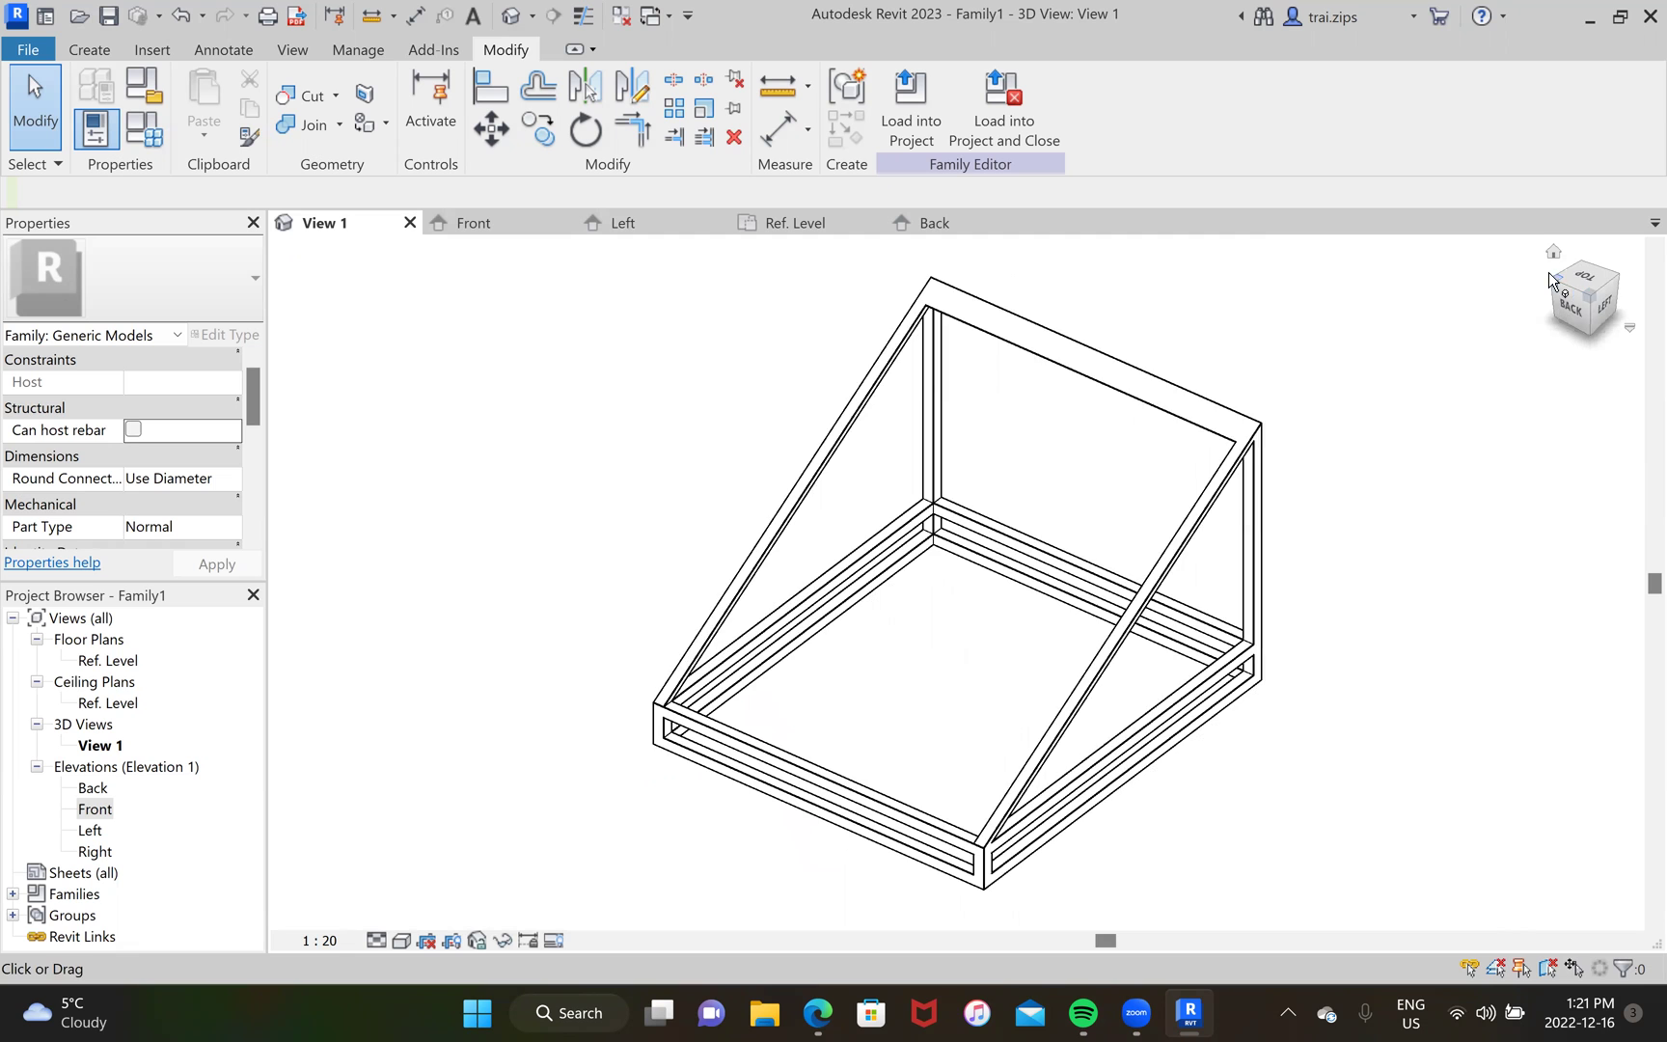